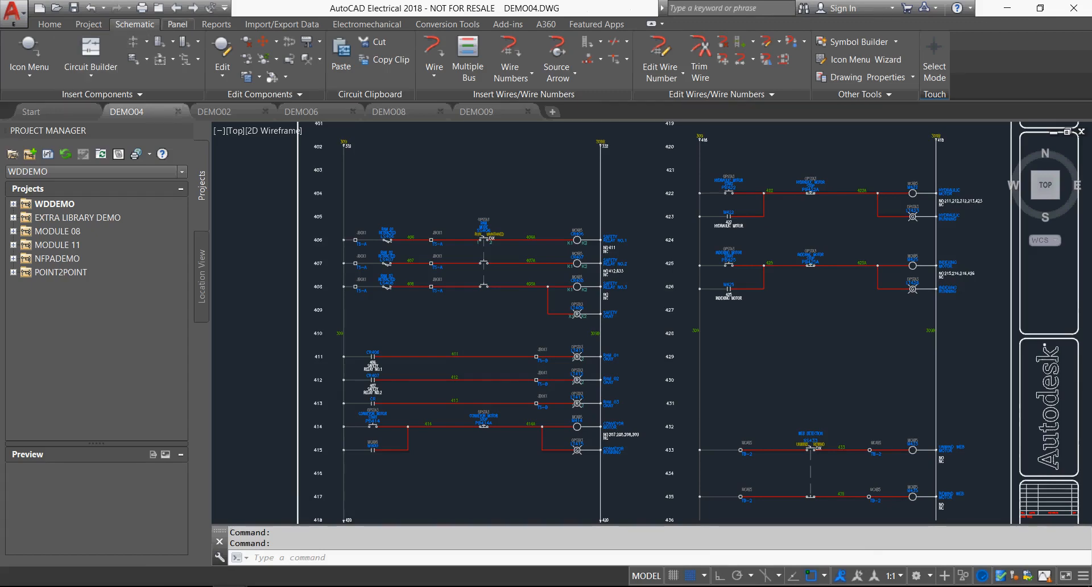
click(178, 24)
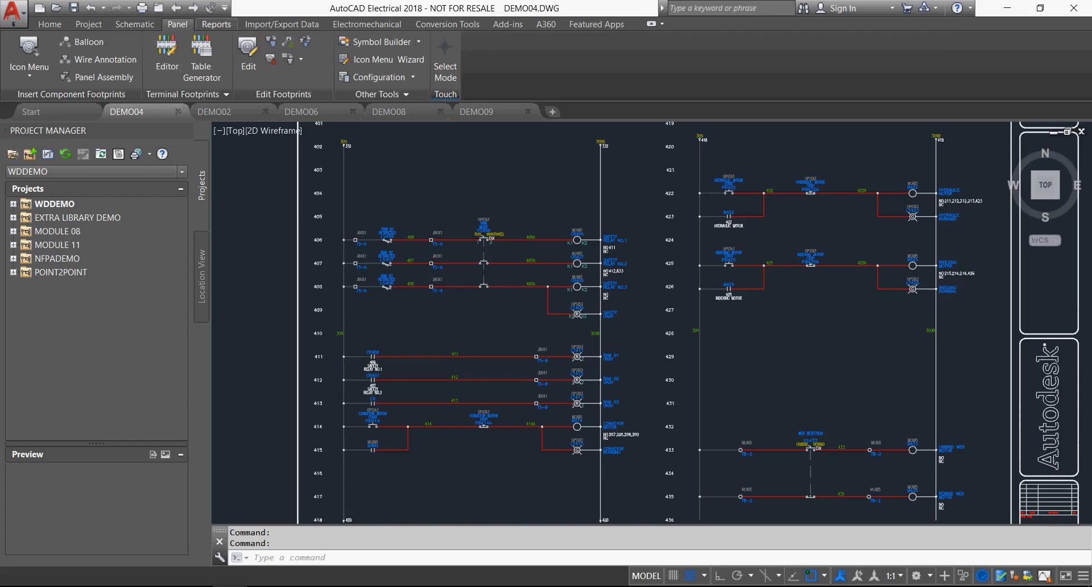
click(216, 24)
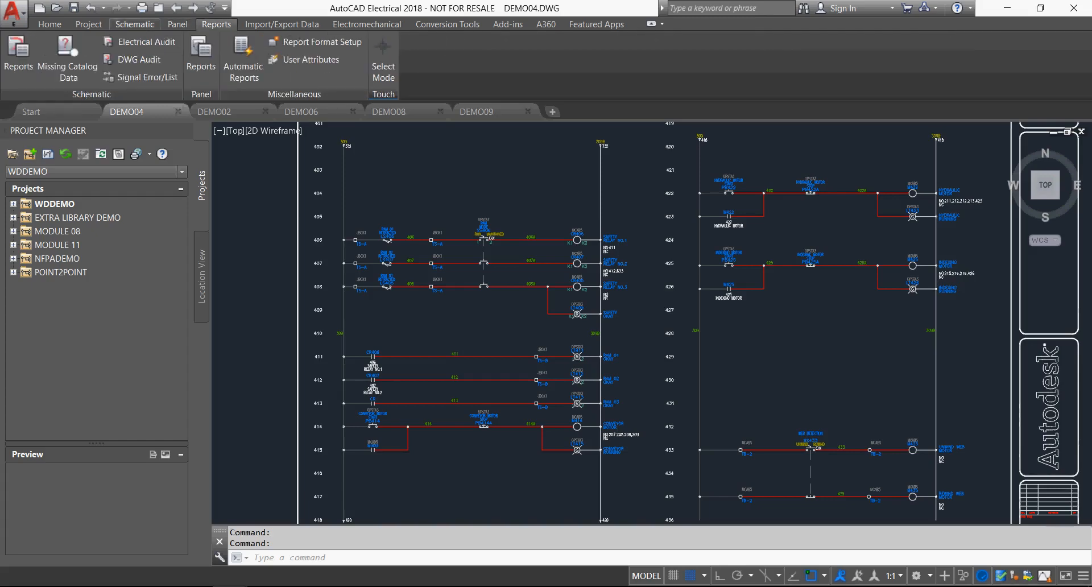
click(135, 24)
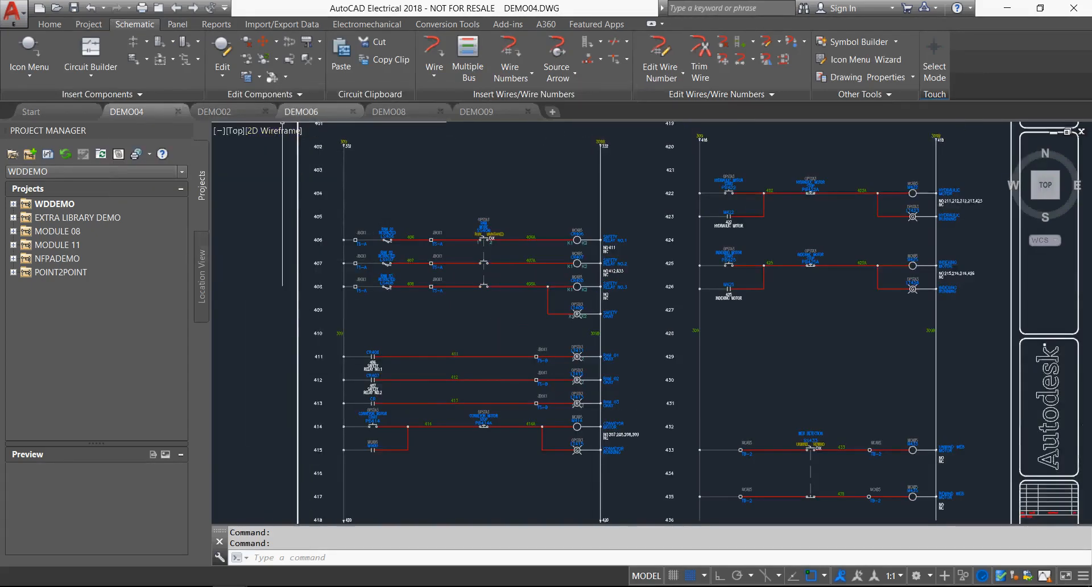
Review the open drawings DEMO06, DEMO08 and DEMO09, and return to DEMO04.
click(302, 111)
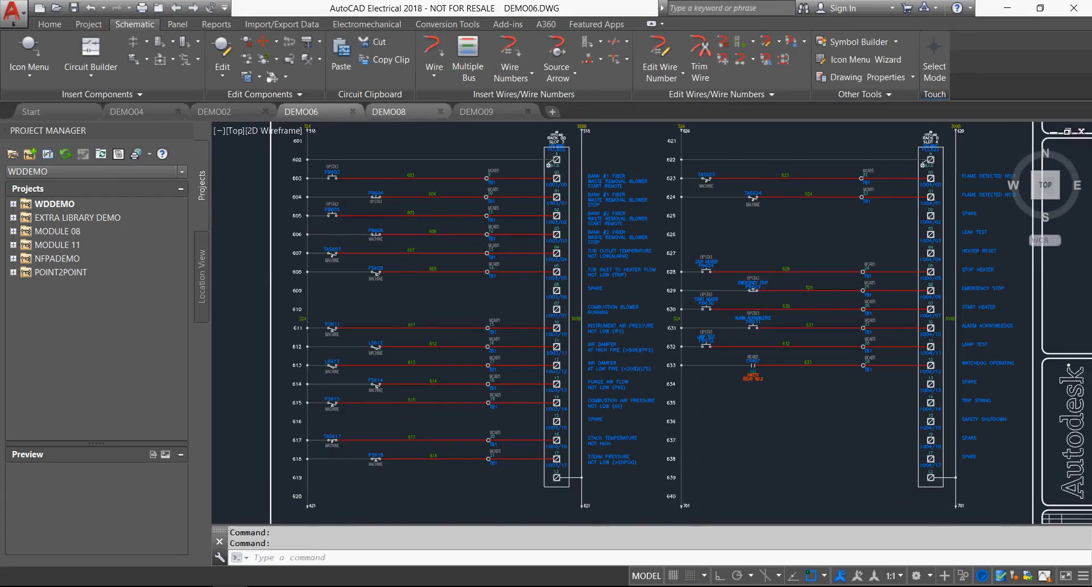
click(388, 111)
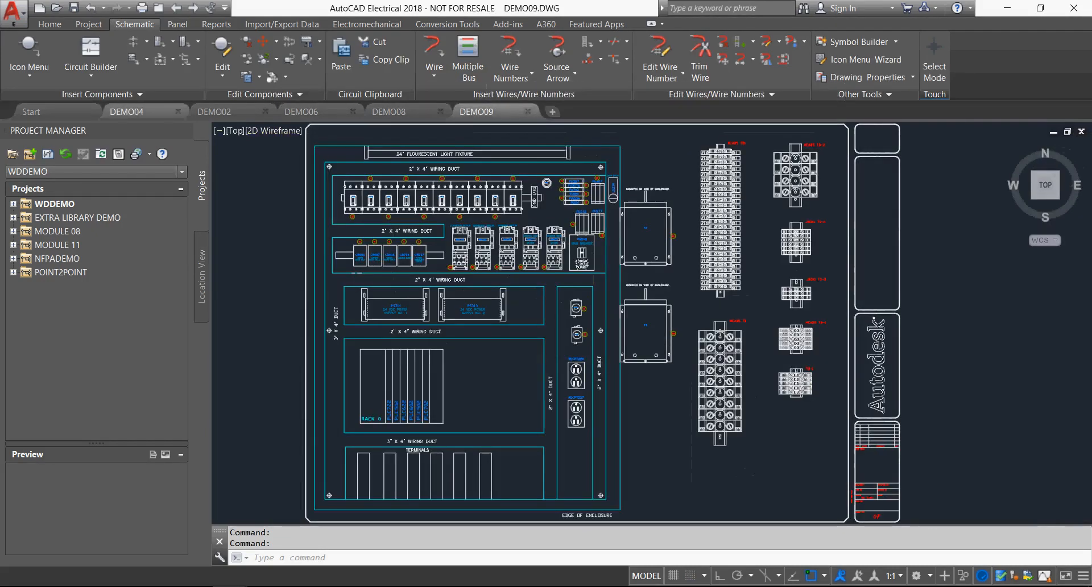
click(126, 111)
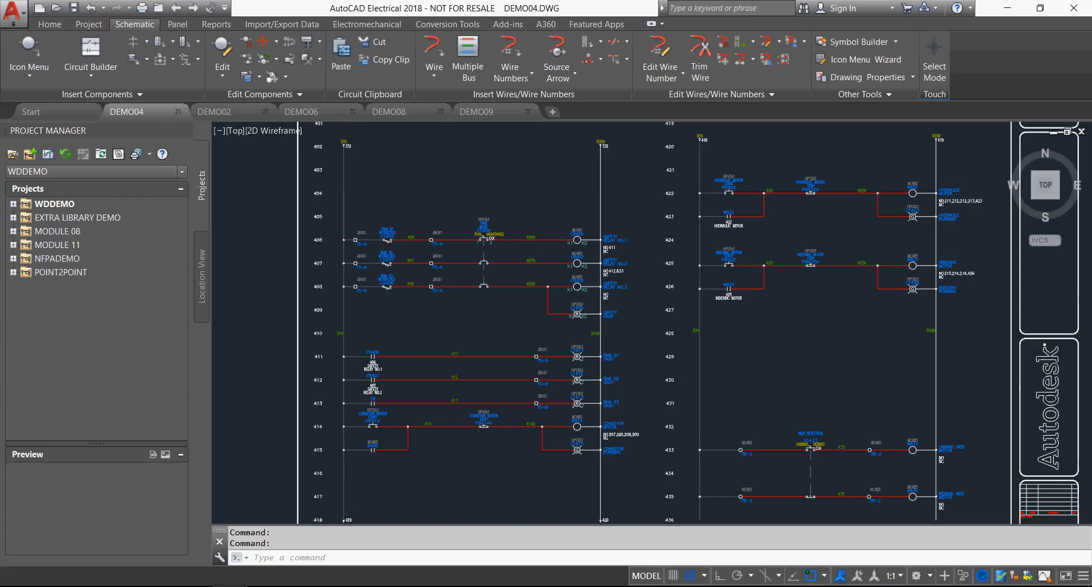
Expand the WDDEMO project's SCHEMATIC and PANEL folders, preview demo01.dwg, demo05.dwg and demo03.dwg, and view demo03.dwg's file details.
click(13, 204)
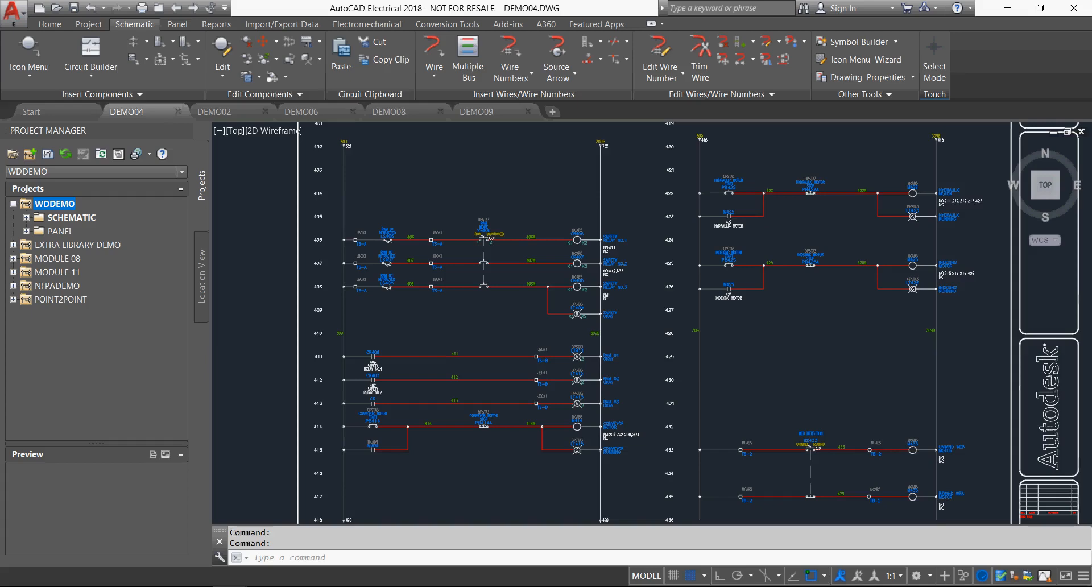
click(26, 218)
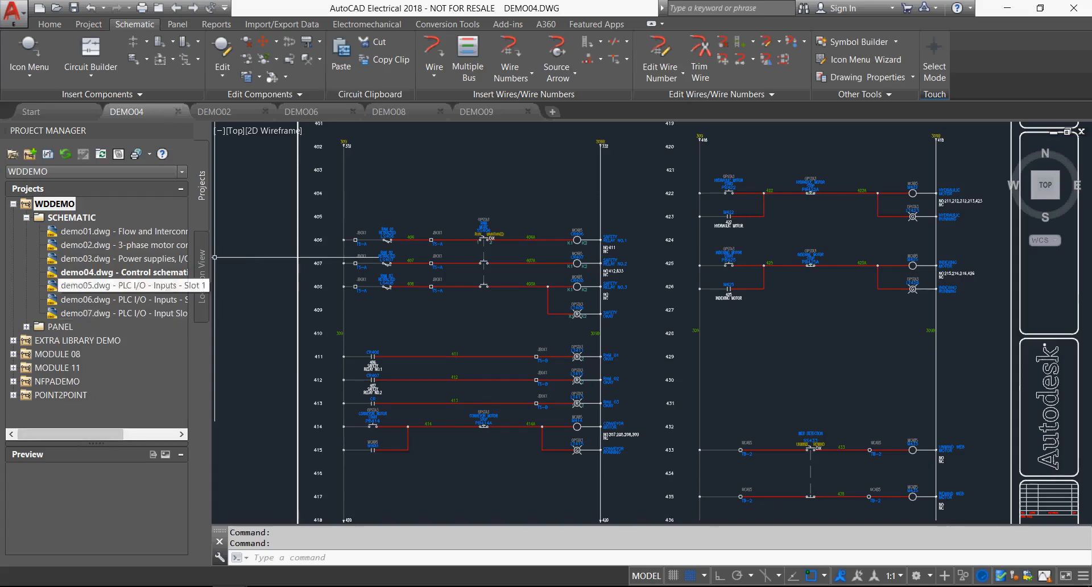
click(102, 231)
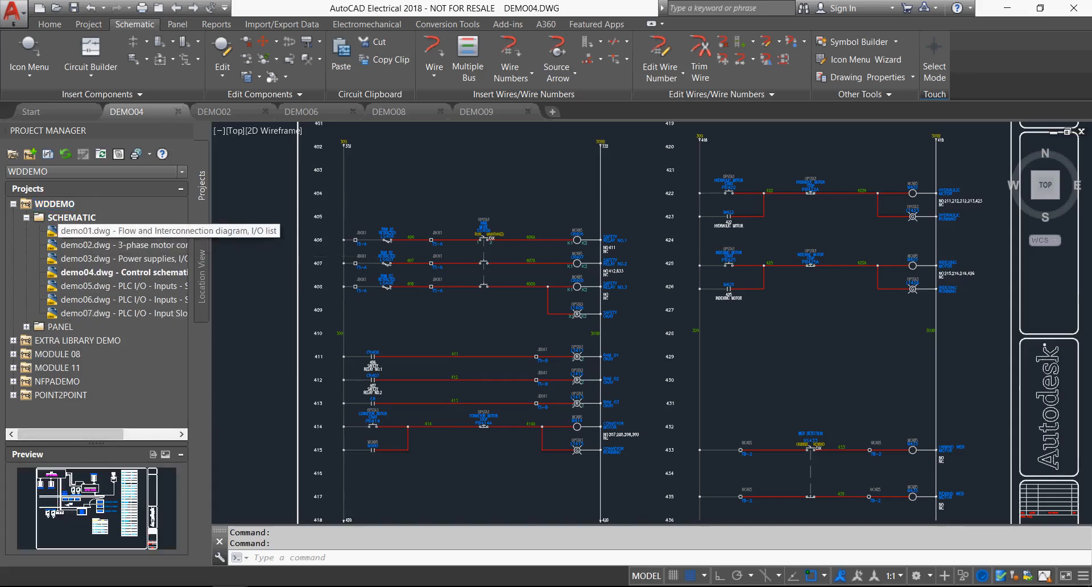
click(102, 285)
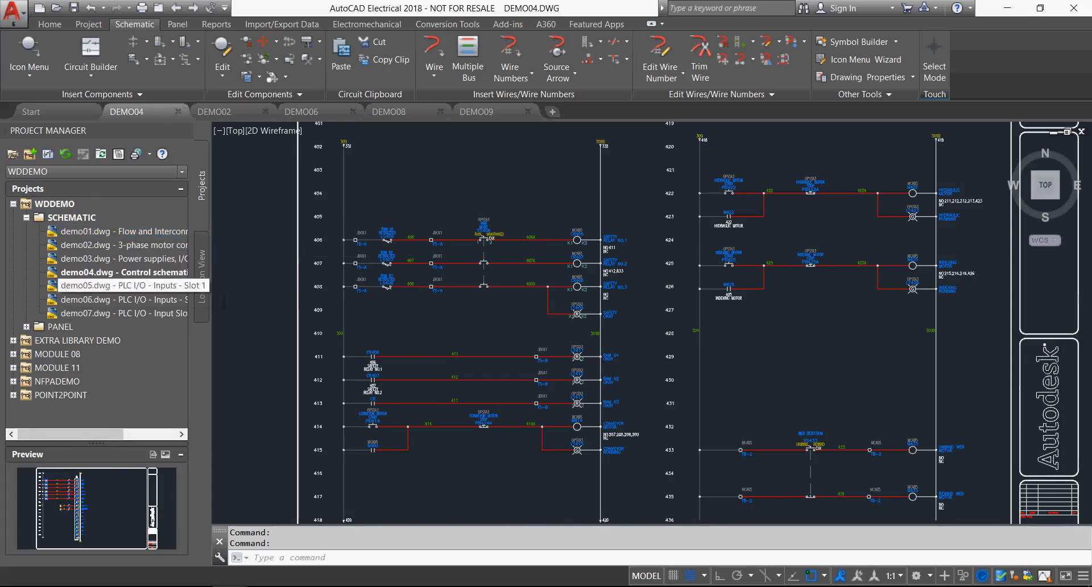
click(26, 327)
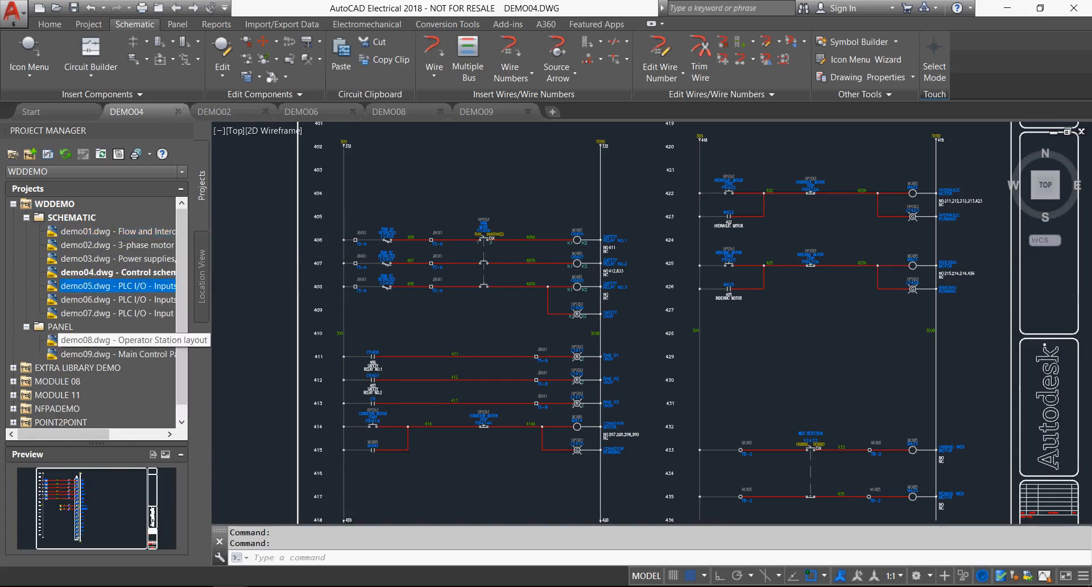
click(103, 258)
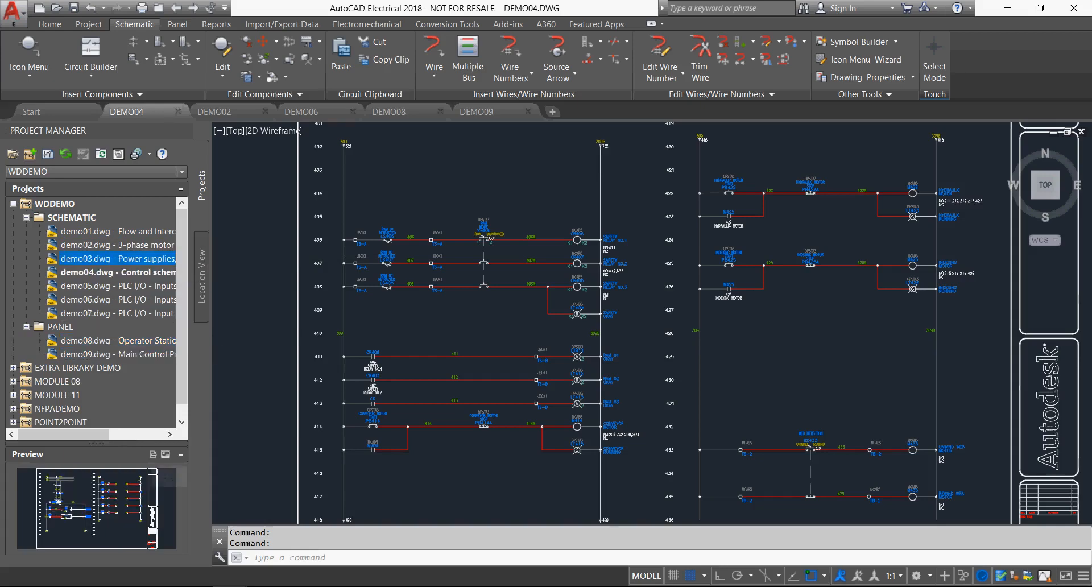
click(152, 454)
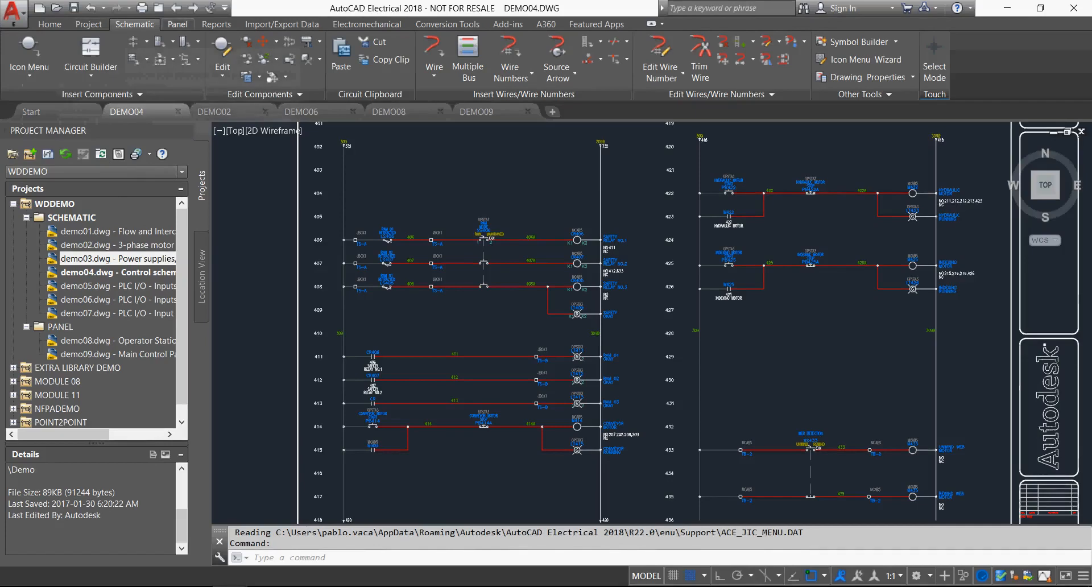
Browse the JIC schematic symbols for push buttons, pilot lights, relays and contacts, and fuses, circuit breakers and transformers.
click(177, 24)
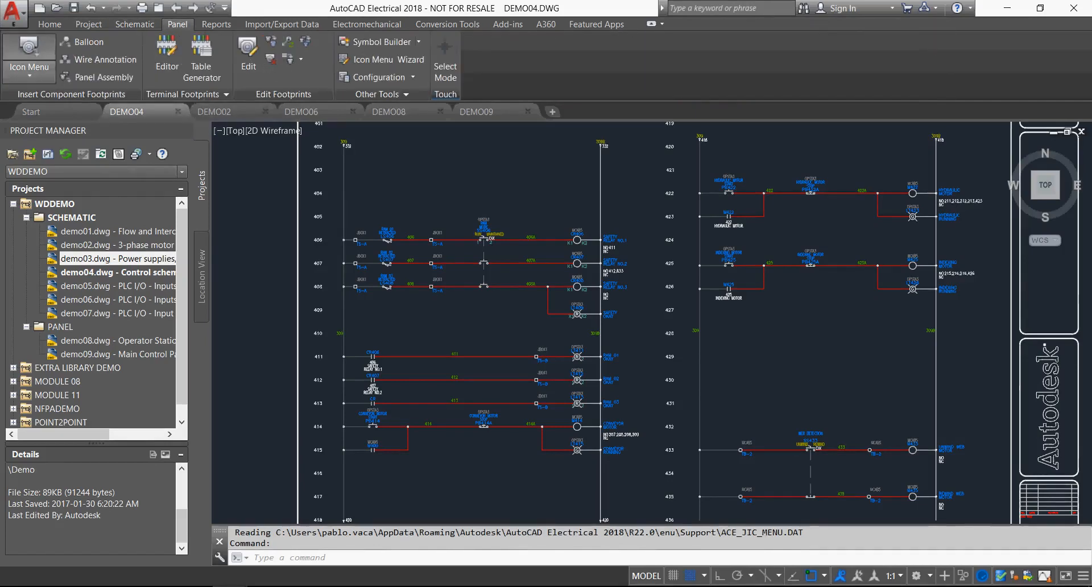
click(134, 24)
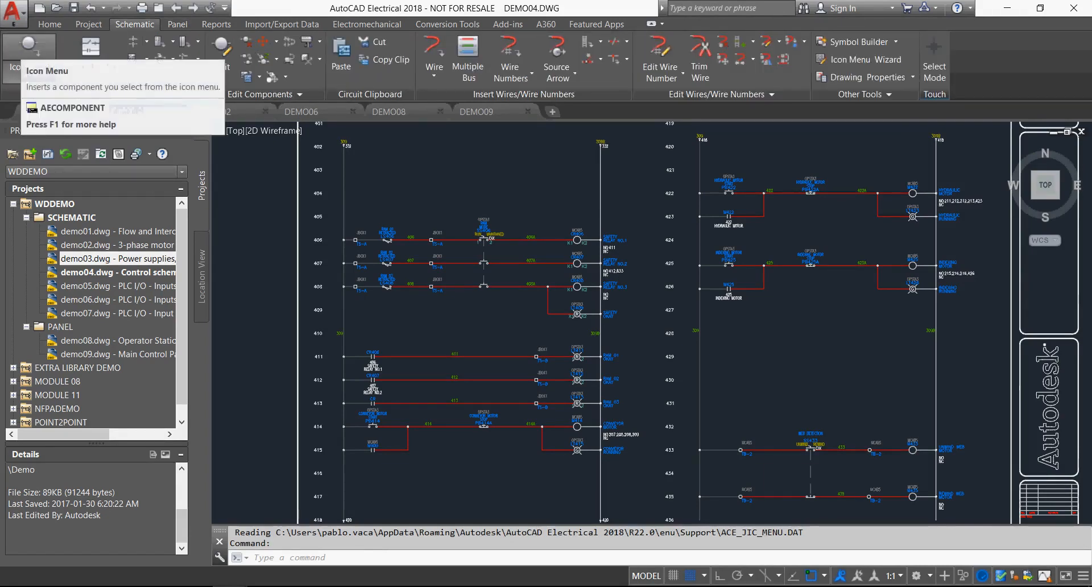
click(29, 46)
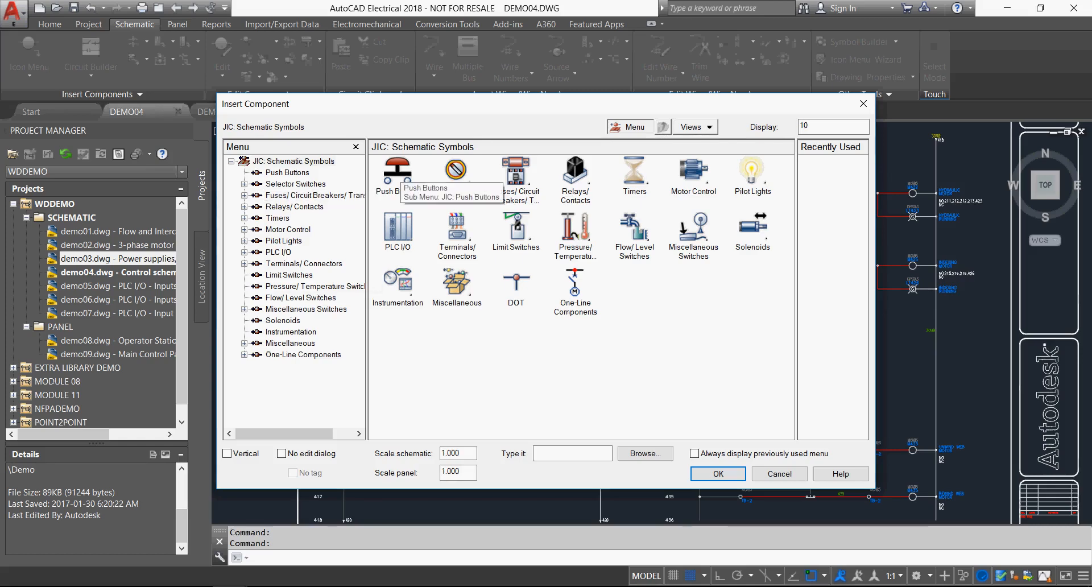
click(397, 172)
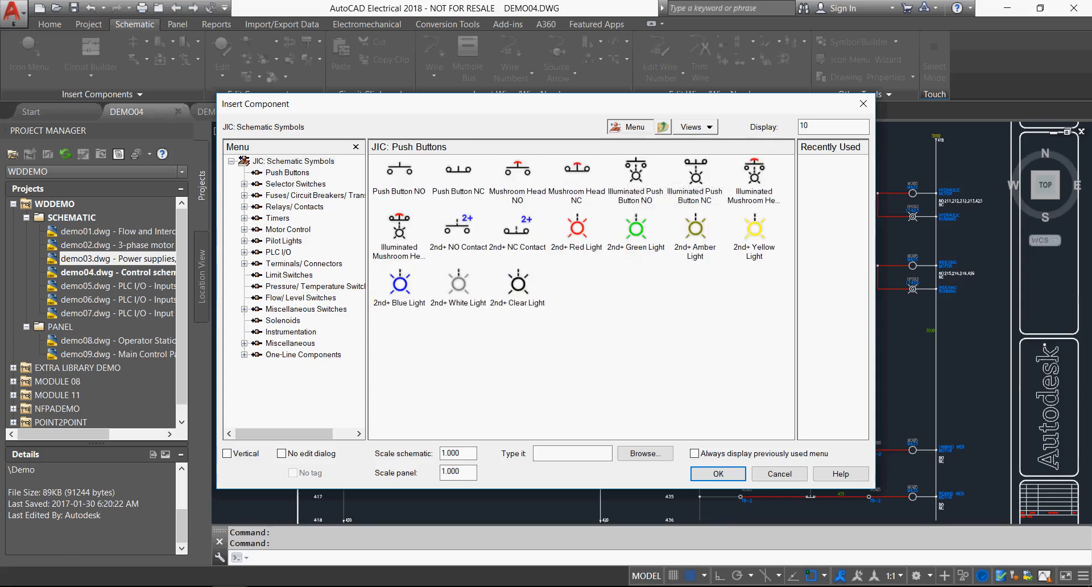
click(663, 127)
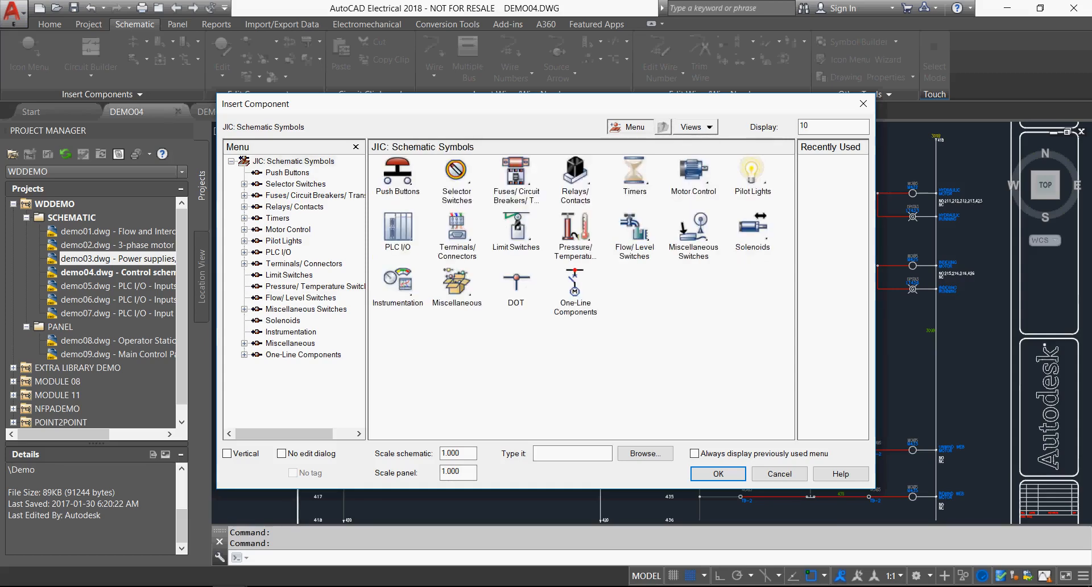
click(752, 173)
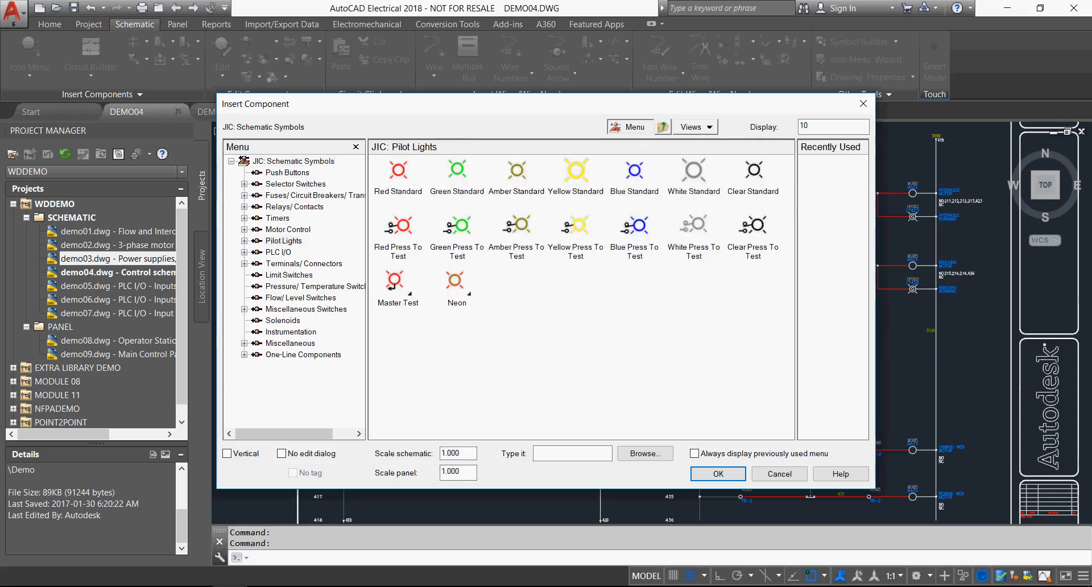
click(664, 127)
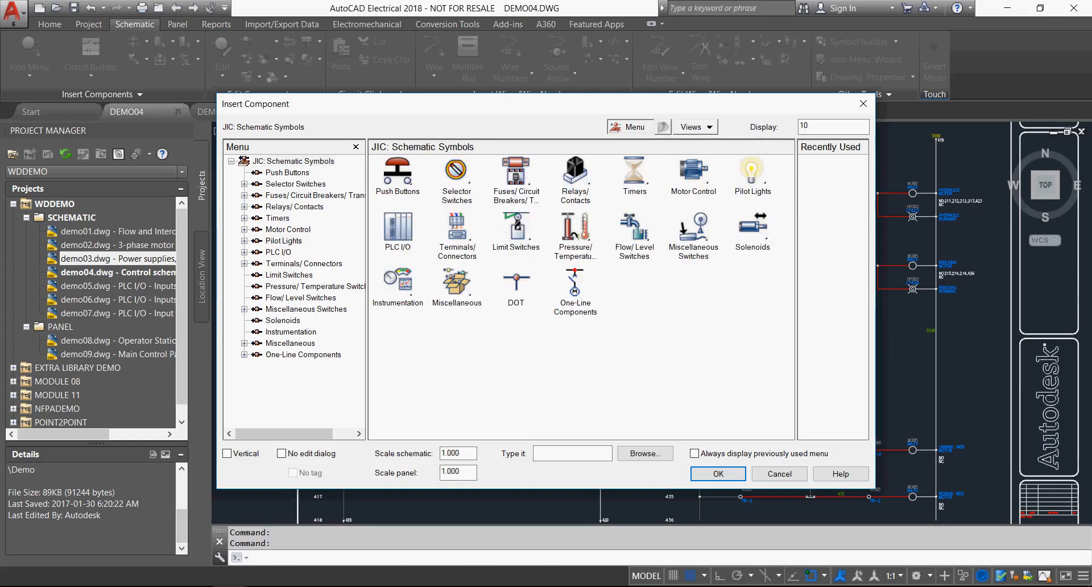
click(576, 173)
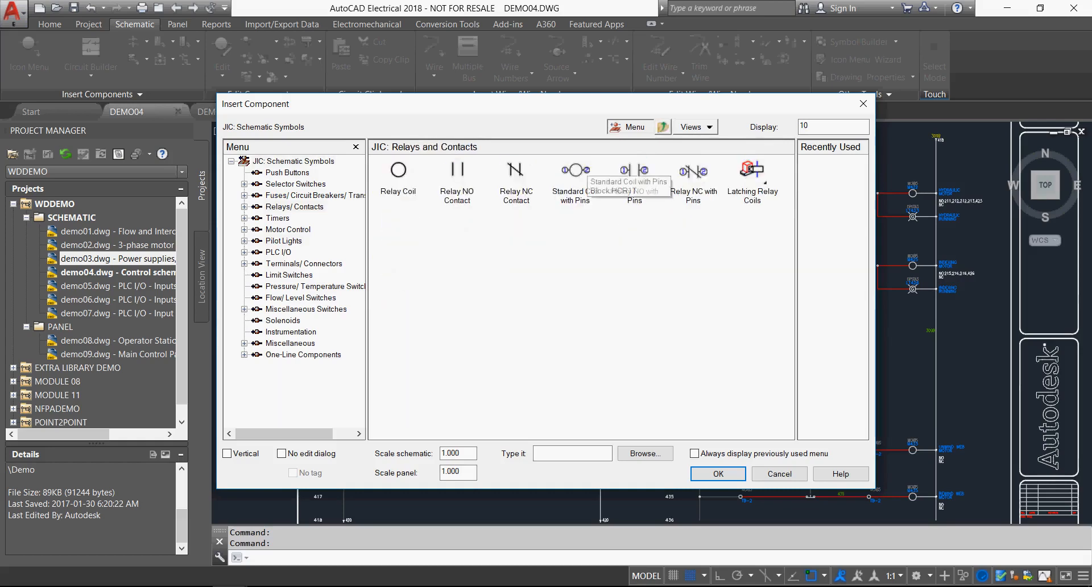
click(663, 127)
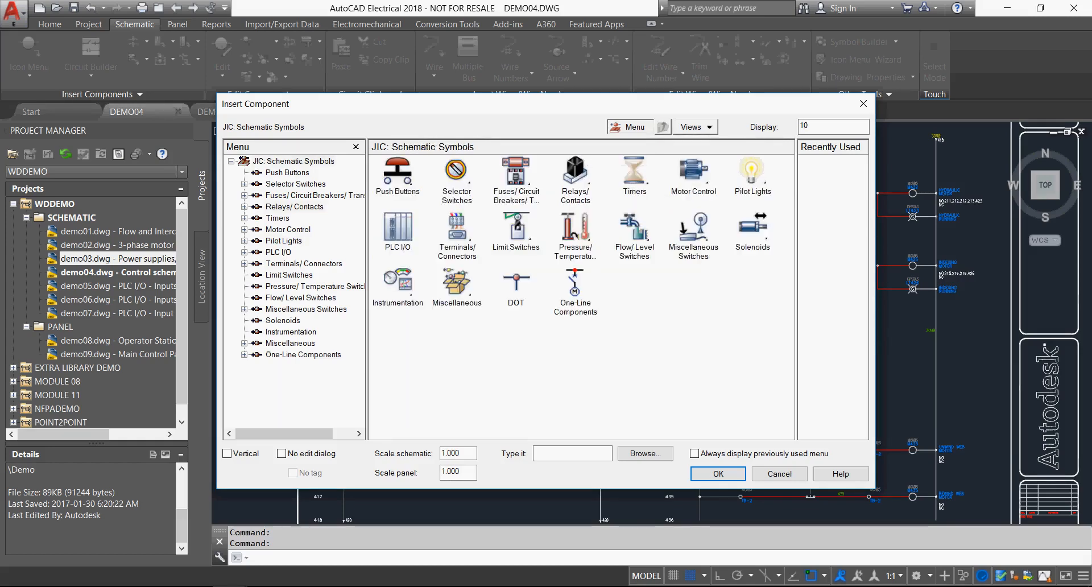
click(517, 173)
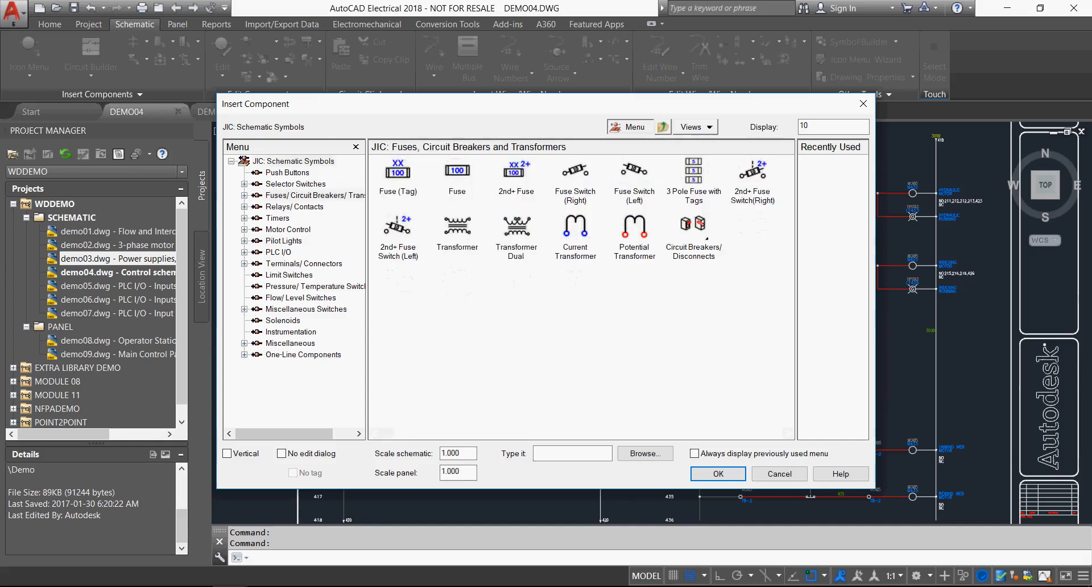
click(663, 127)
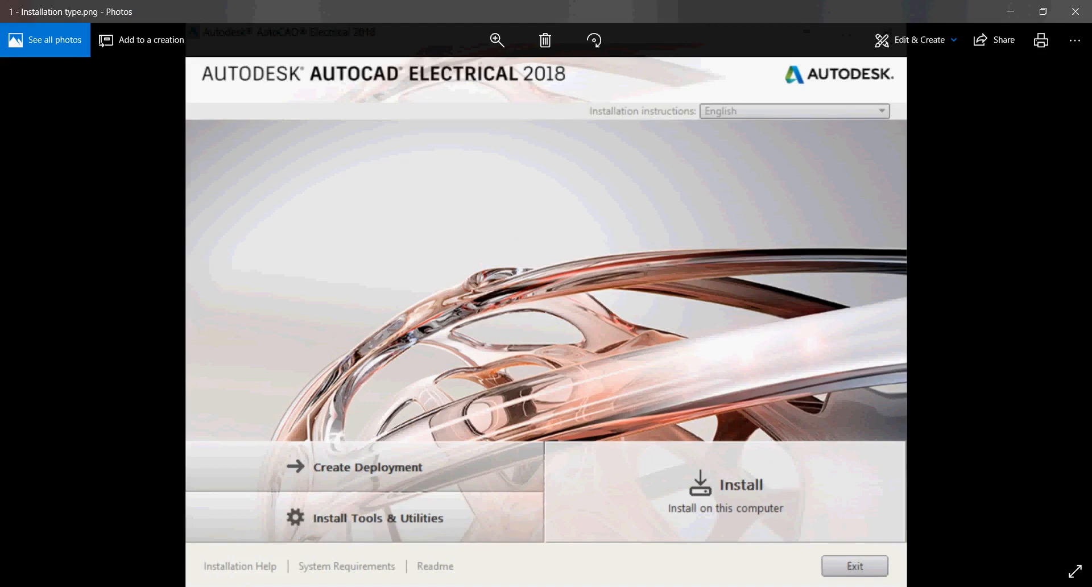
Review the AutoCAD Electrical 2018 installation screenshots in Photos, covering installation type, manufacturer selection, manufacturers list and electrical standard selection.
key(Right)
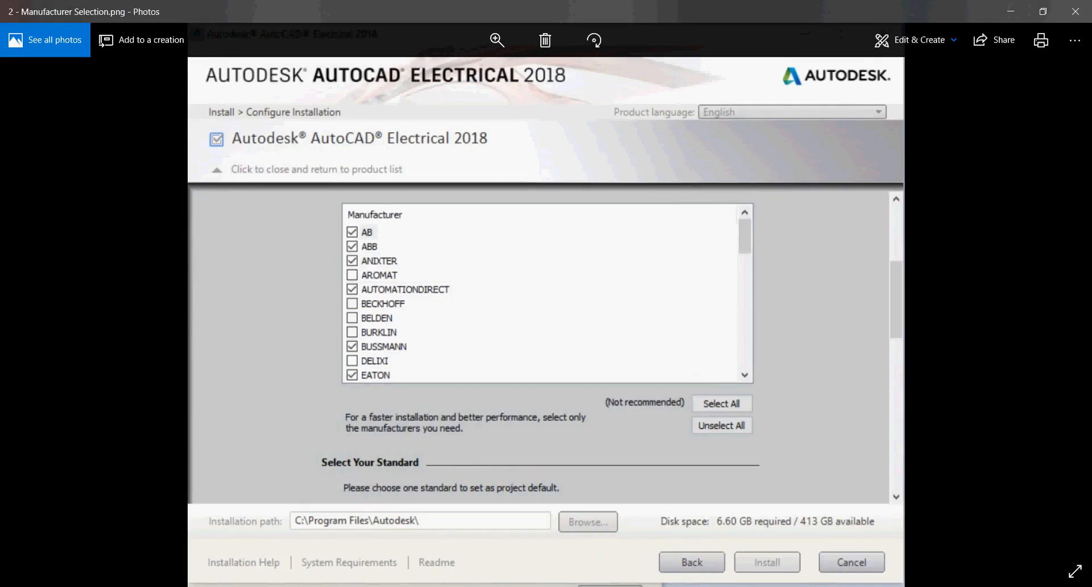
key(Right)
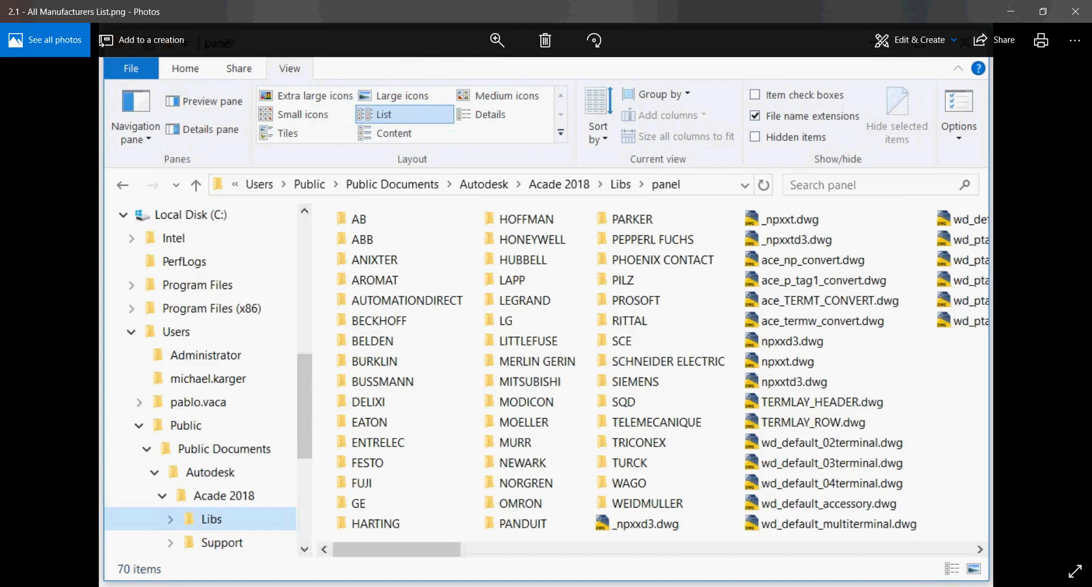
key(Right)
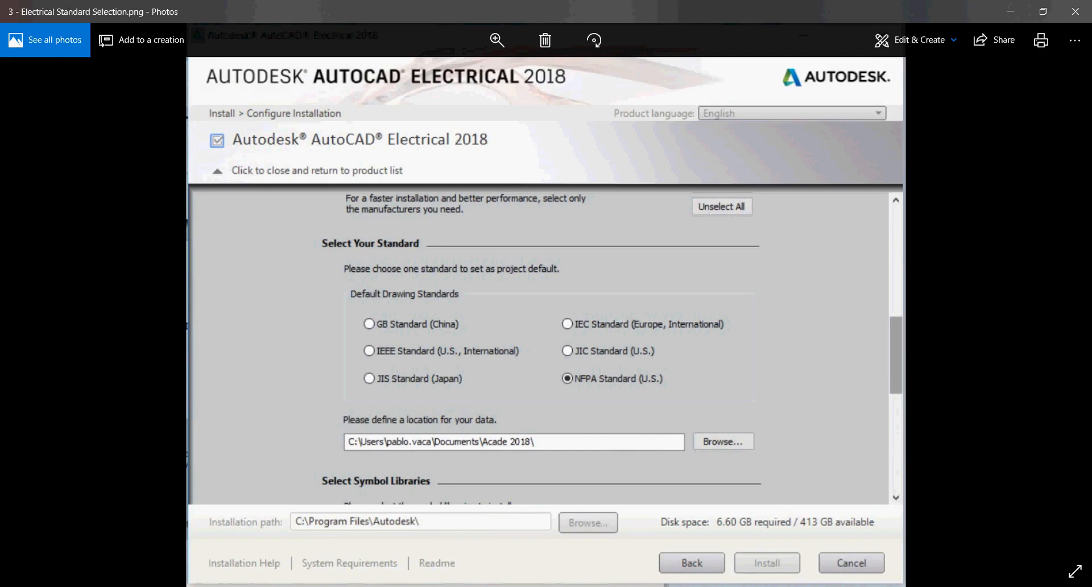
key(Right)
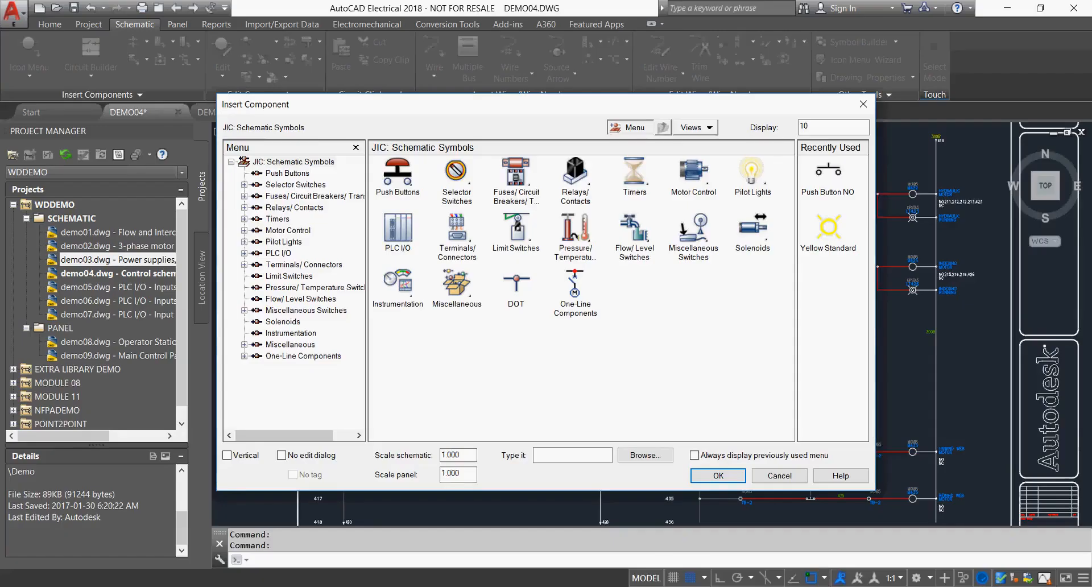
Dismiss the component insertion in AutoCAD Electrical and add ladder rungs at line references 430 and 431 in DEMO04.
click(779, 476)
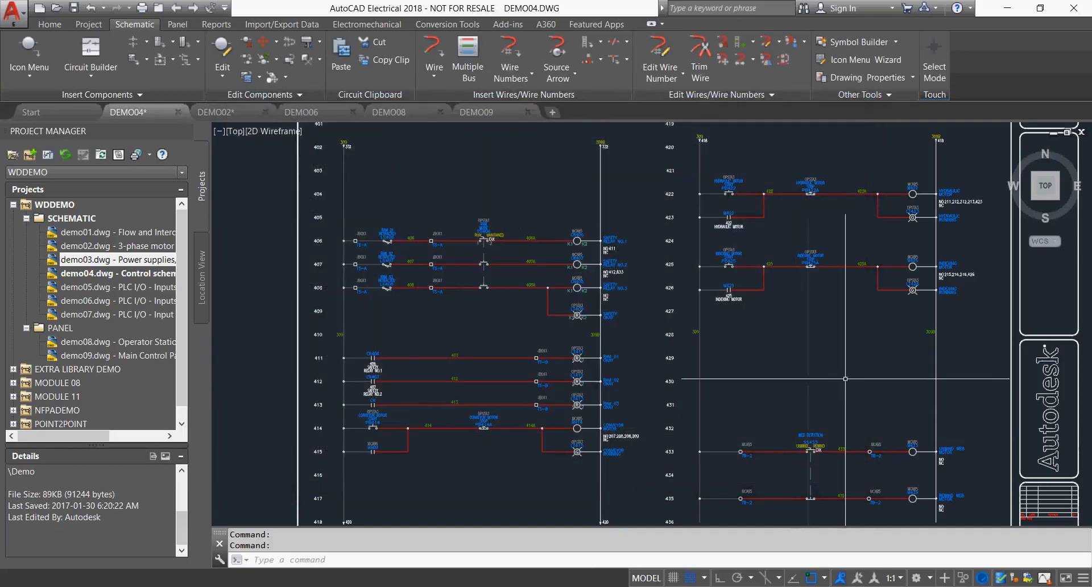
scroll(861, 392, up, 4)
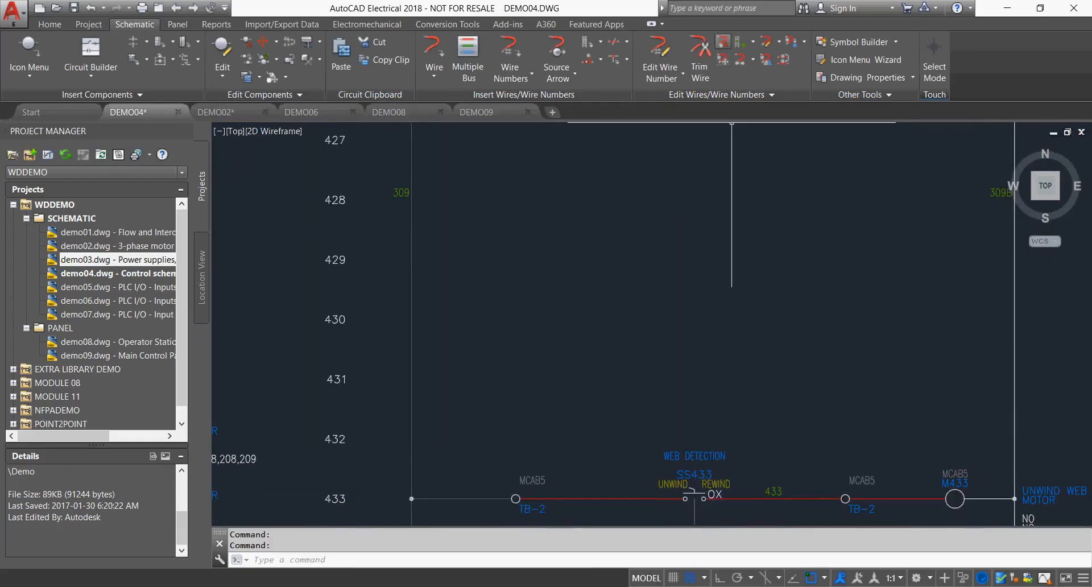
click(739, 41)
click(597, 319)
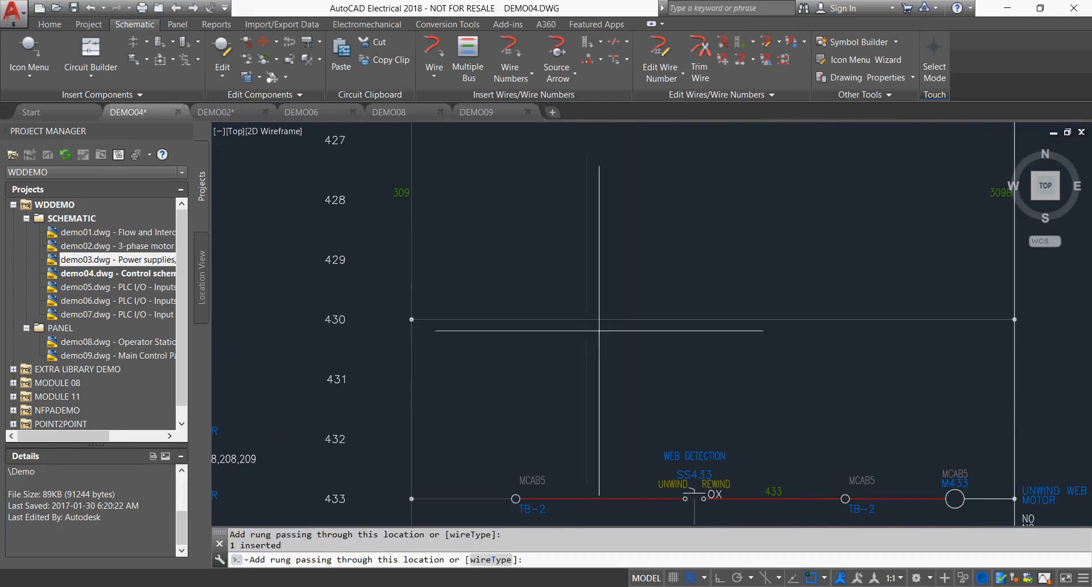
click(599, 379)
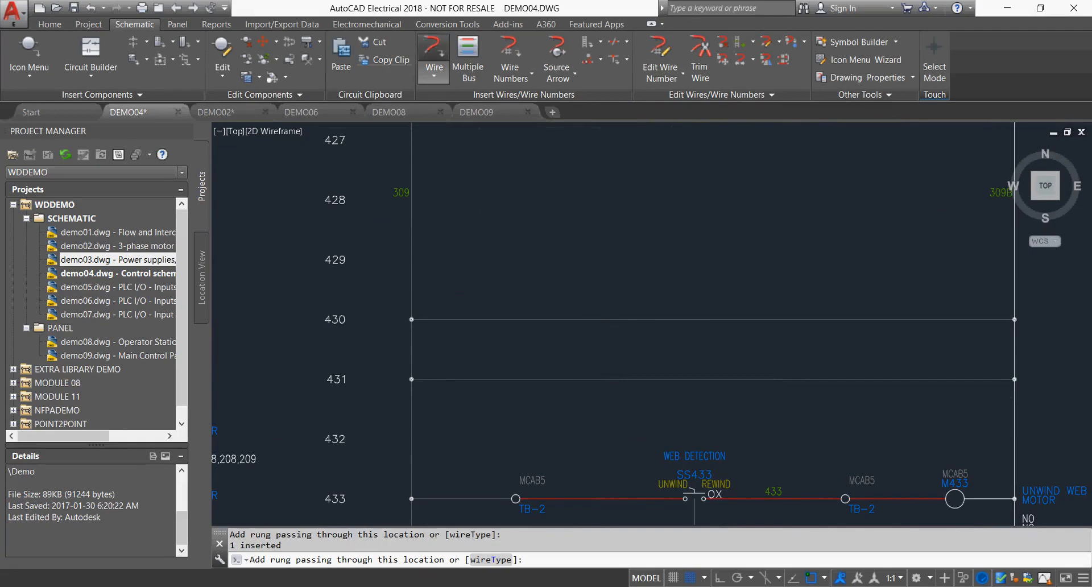
Draw two vertical wires between rungs 431 and 430, one near each end, to form a parallel branch.
click(434, 54)
click(599, 379)
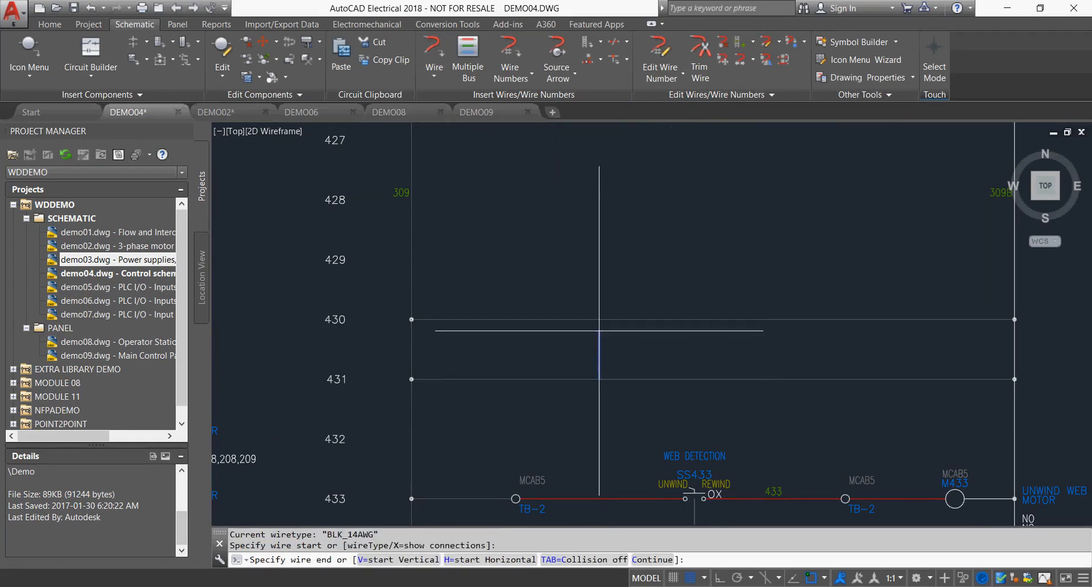
click(599, 319)
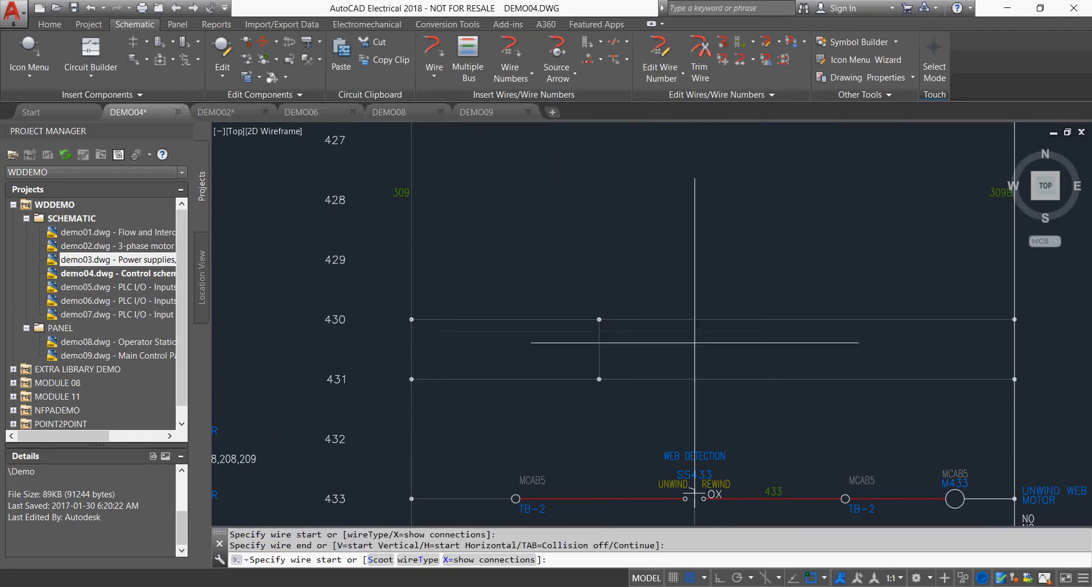
click(837, 379)
click(838, 319)
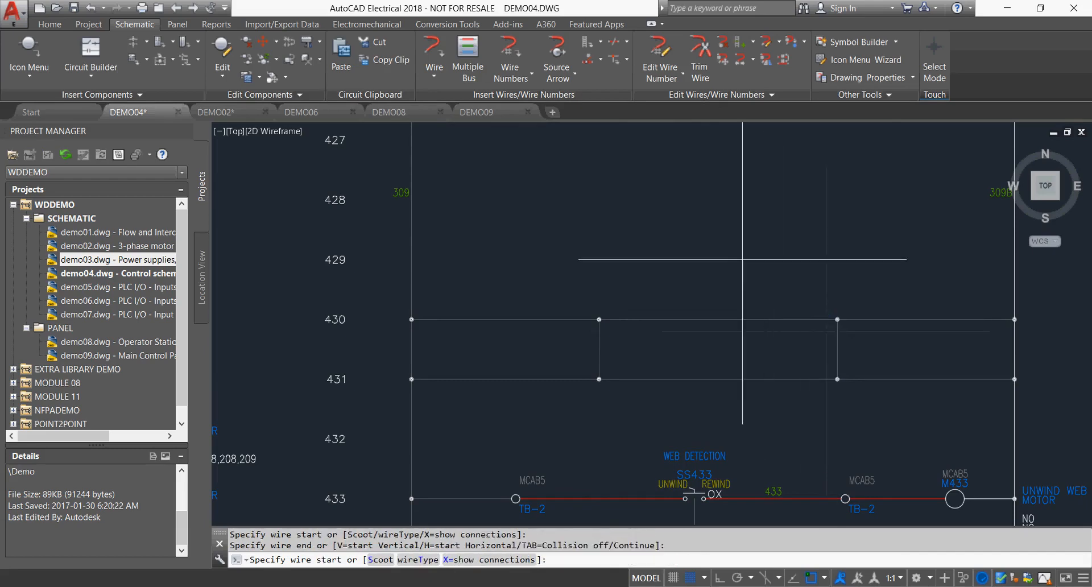
Finish the wire insertion and trim the segment of rung 431 between the two vertical wires.
key(Return)
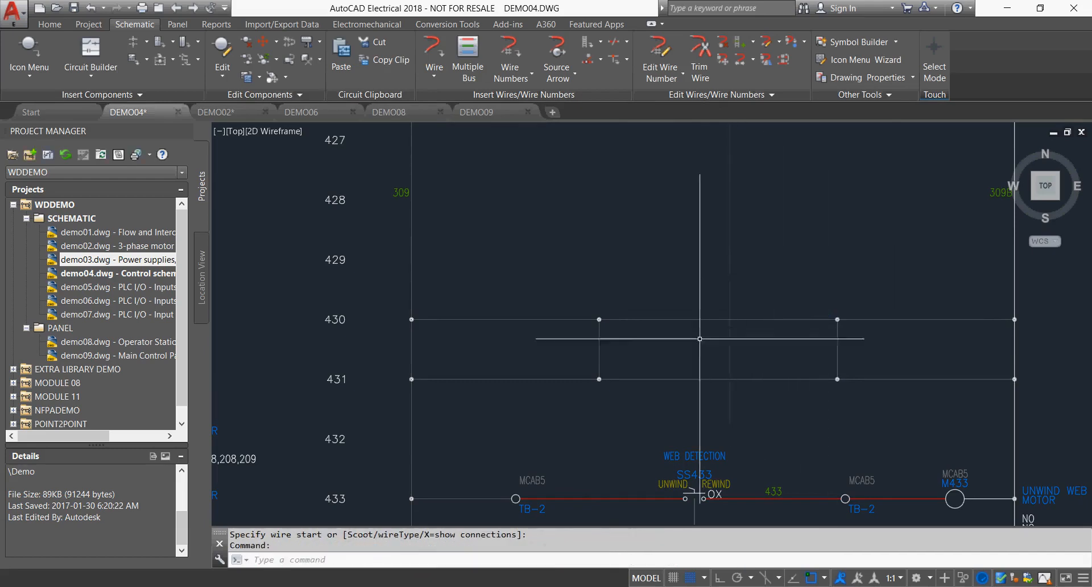
right_click(717, 380)
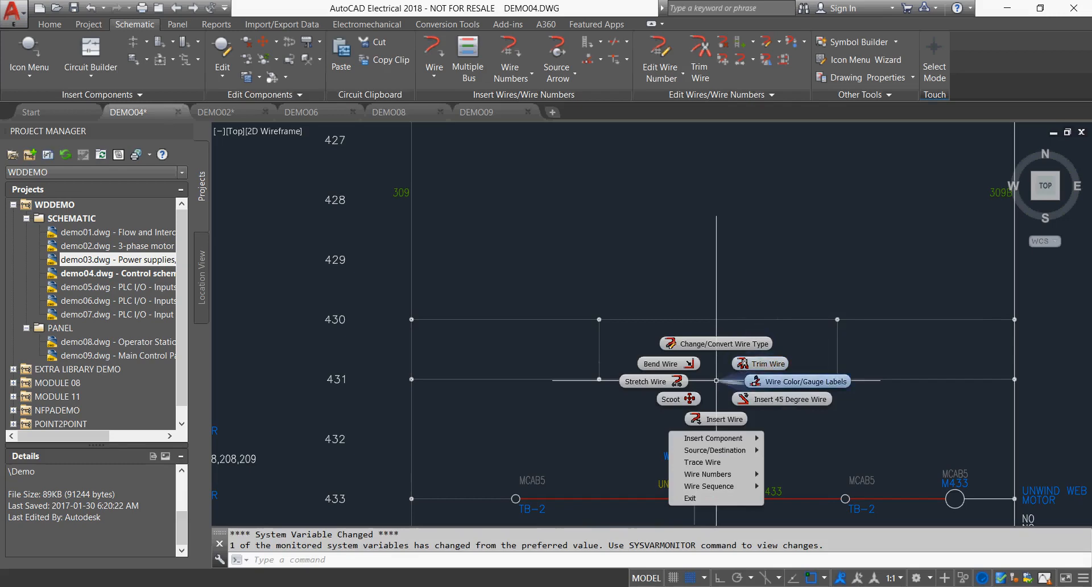
key(Escape)
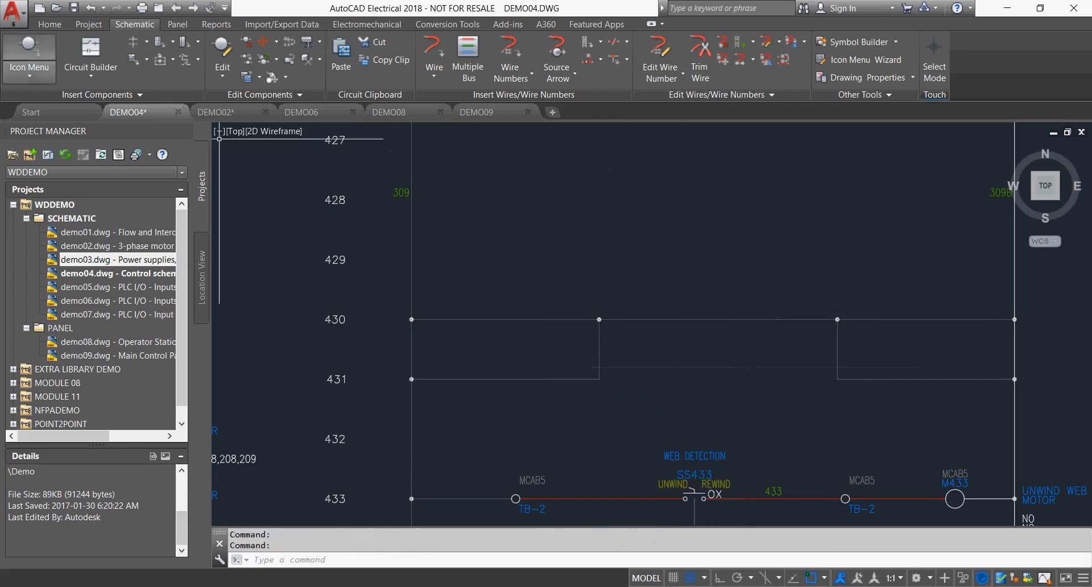
Insert a Push Button NO on rung 430 between the two vertical wires, accepting the default component tag.
click(29, 52)
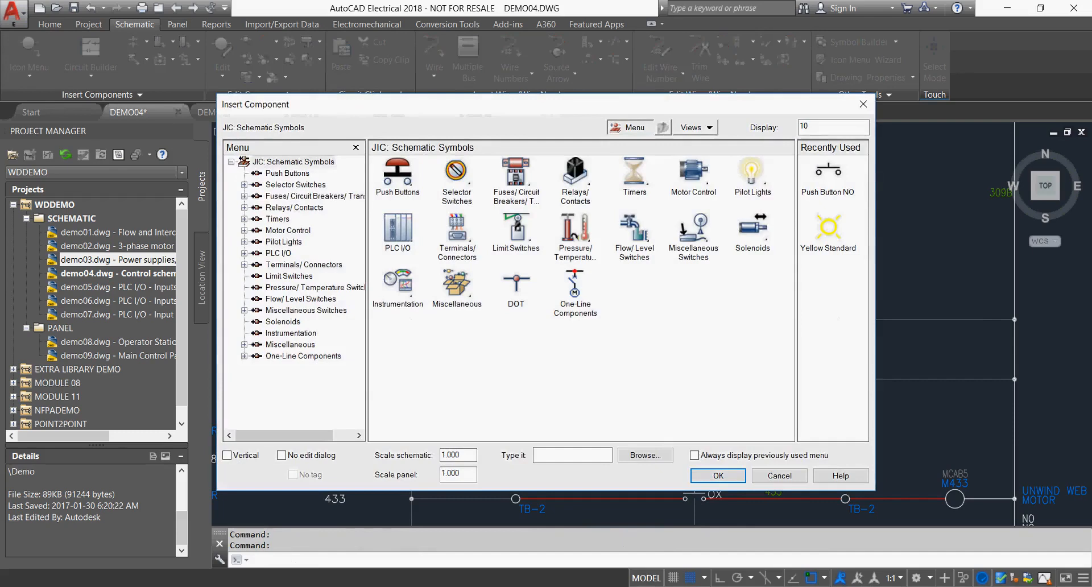
click(397, 171)
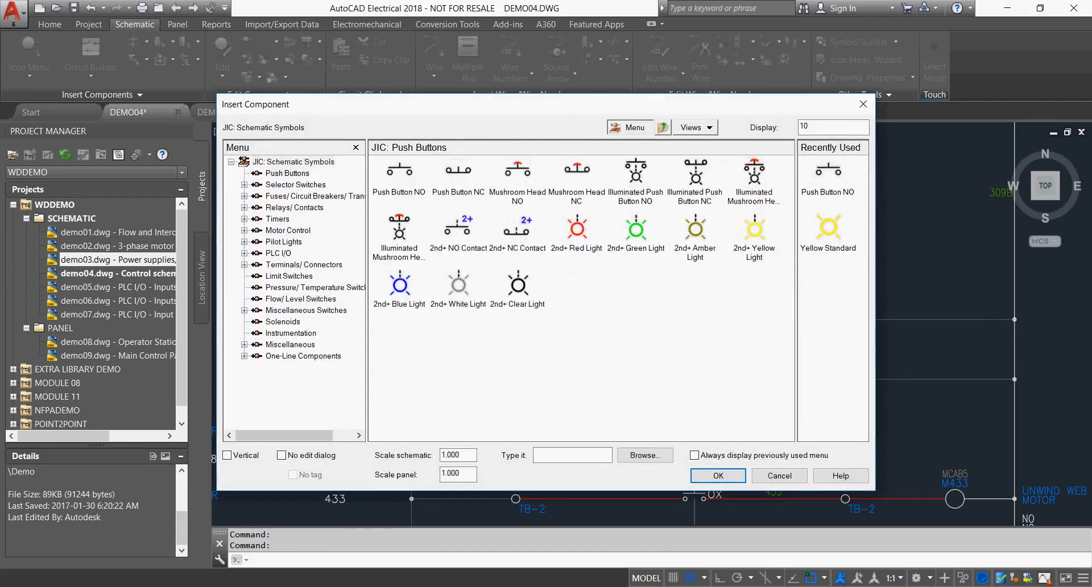
click(397, 171)
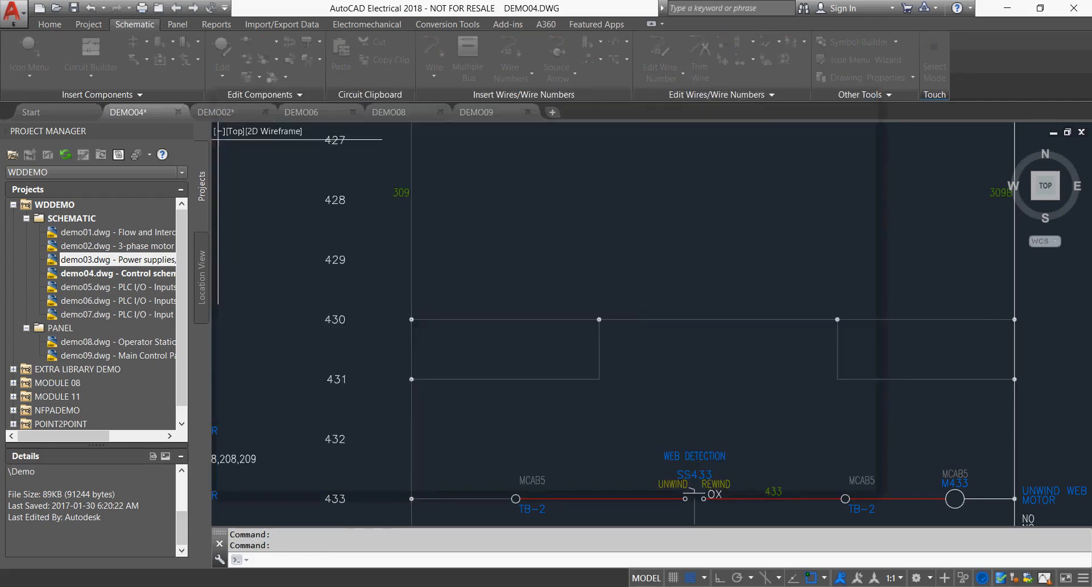
click(695, 318)
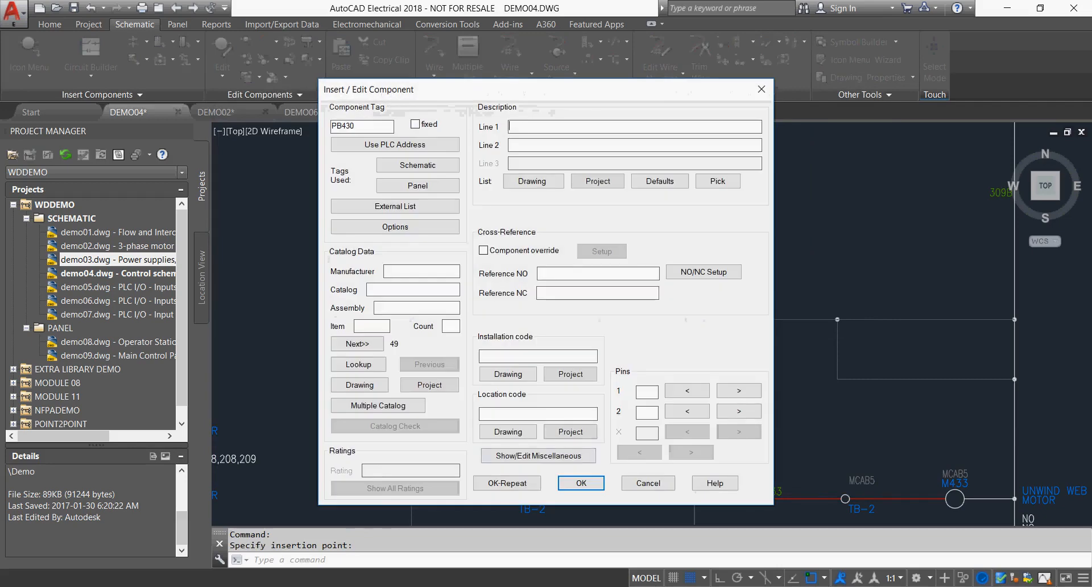
key(Return)
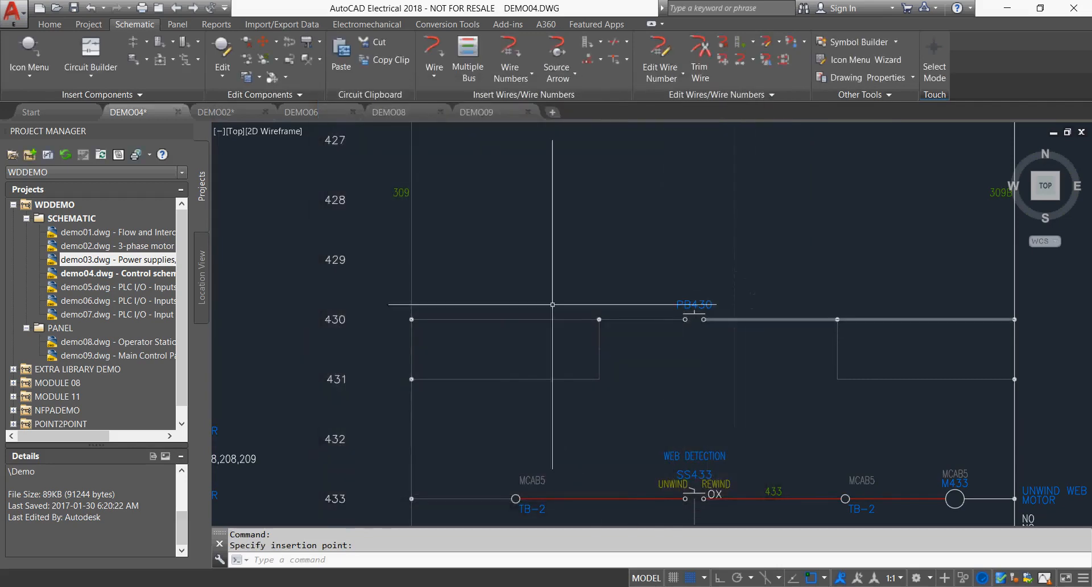
Insert a Yellow Standard pilot light on rung 430 between the right vertical wire and the right rail, keeping the default tag.
click(29, 51)
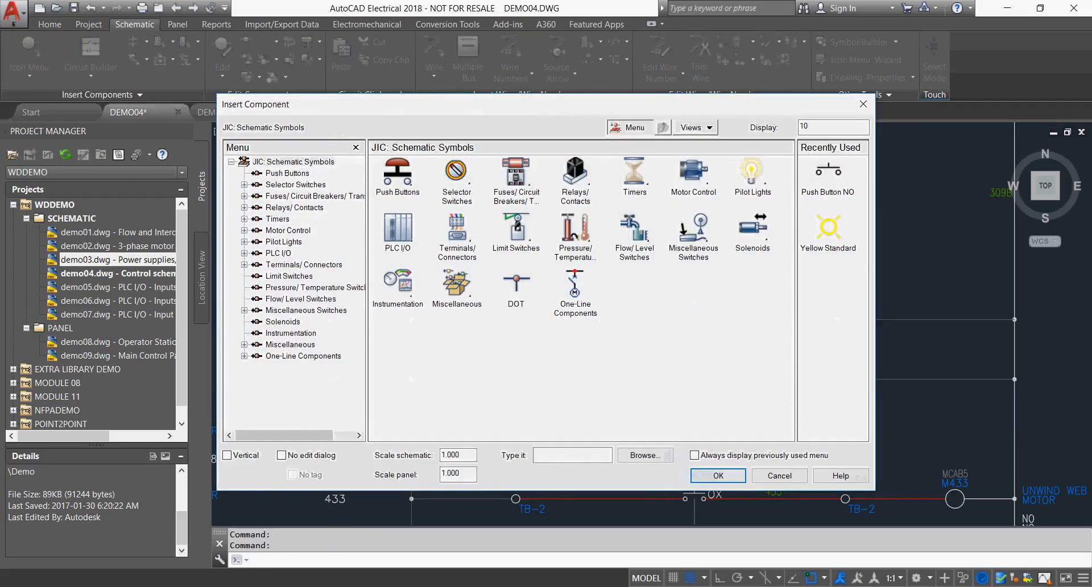
click(827, 233)
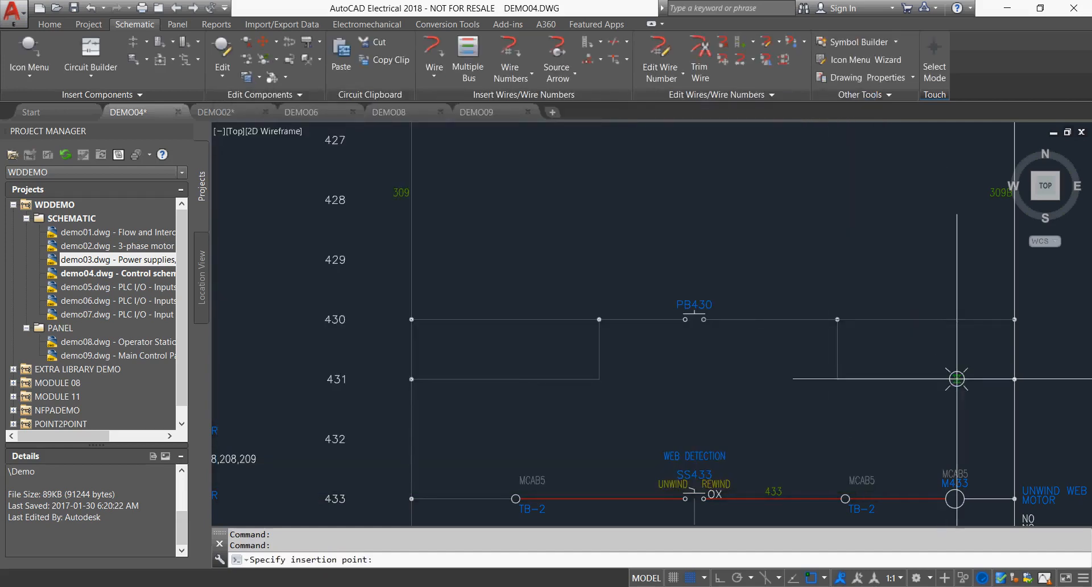
click(944, 319)
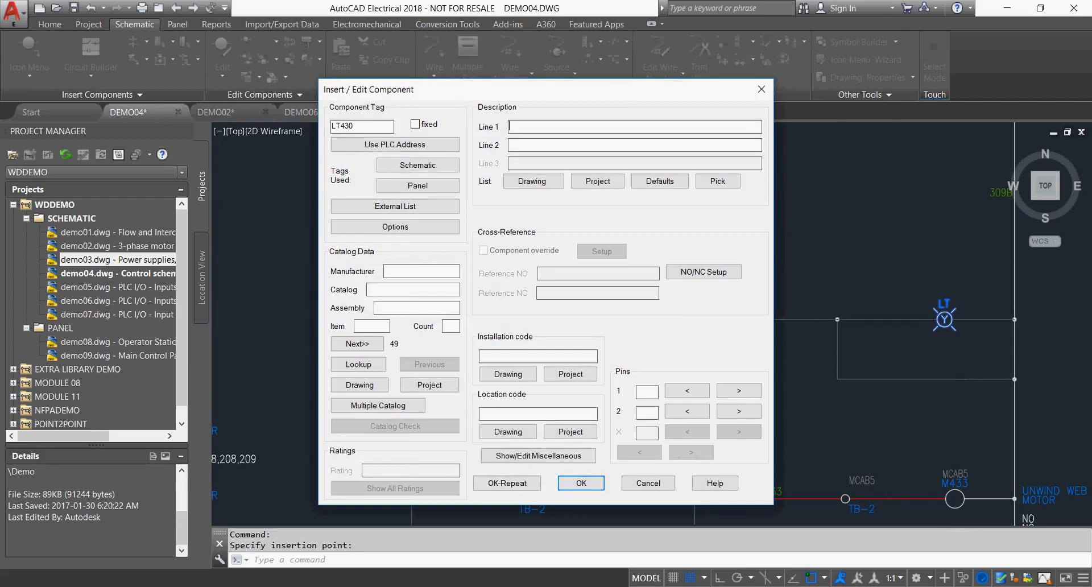
click(581, 483)
Scoot the push button along rung 430 to the section left of the first vertical wire.
right_click(697, 309)
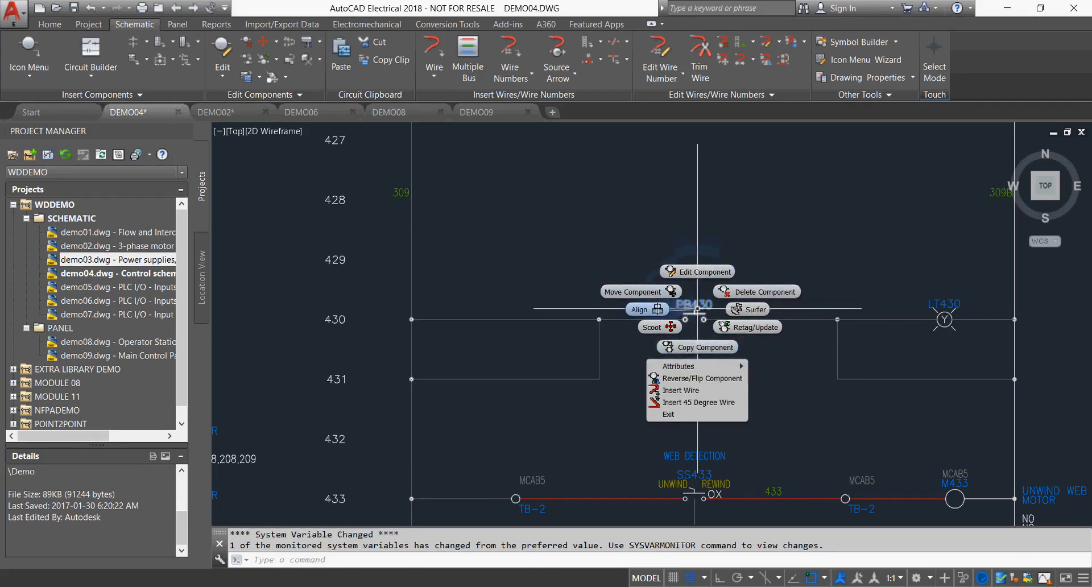
click(661, 327)
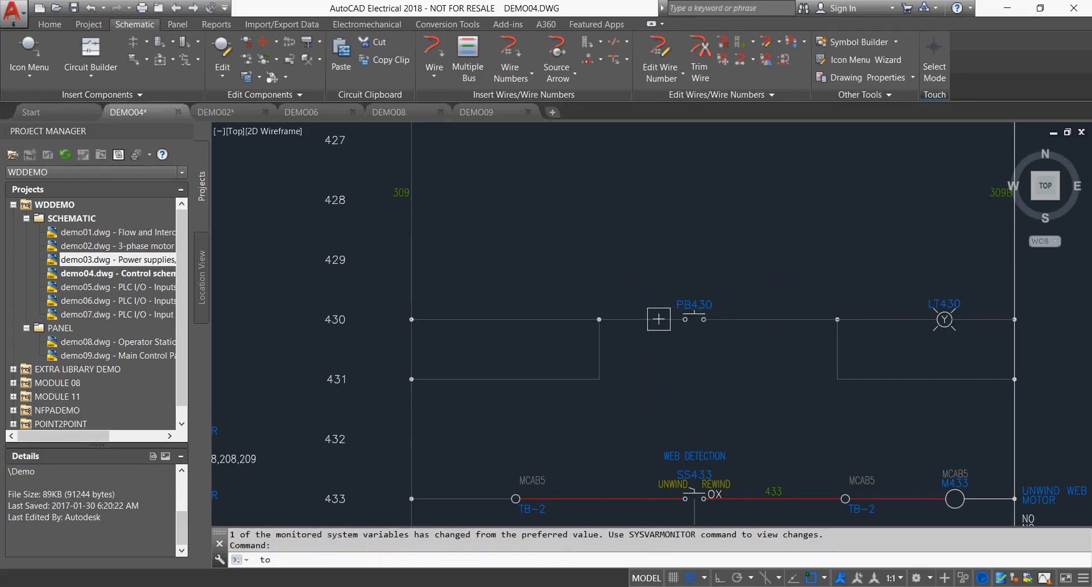
click(503, 319)
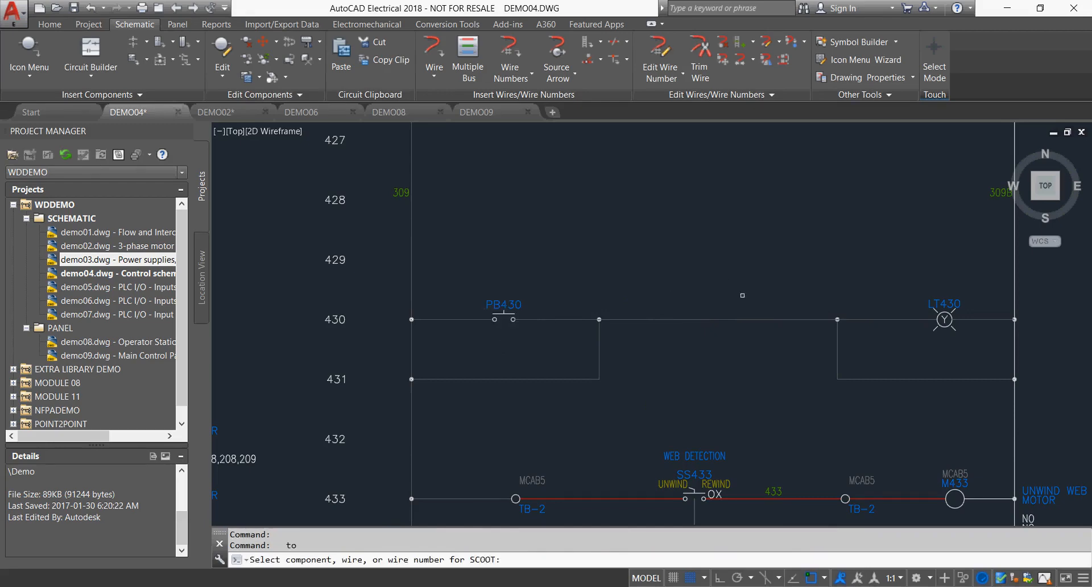
key(Escape)
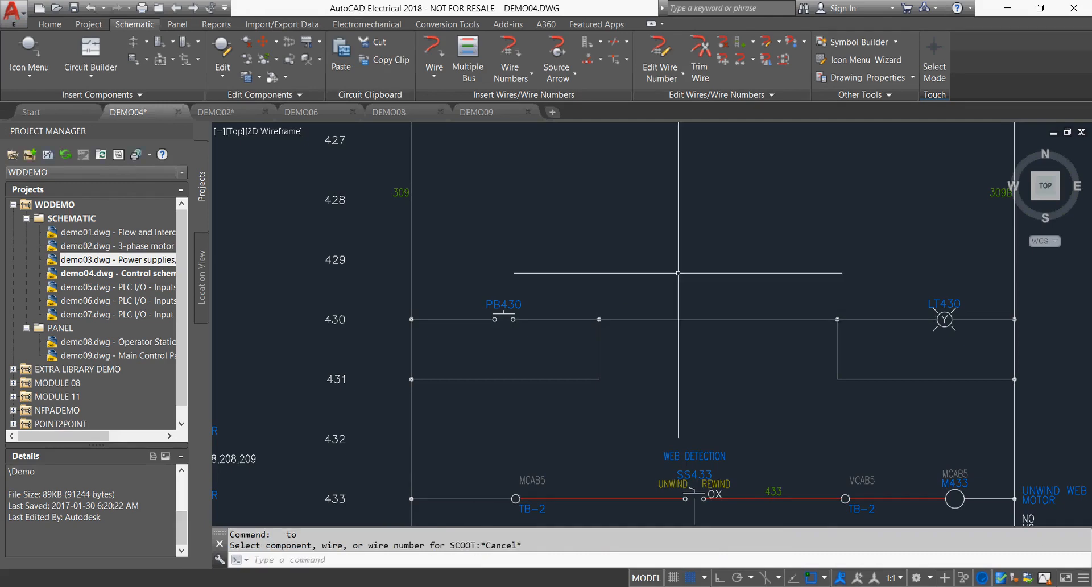
Move the yellow pilot light from rung 430 down to rung 431 and let its tag update to the new line reference.
right_click(942, 305)
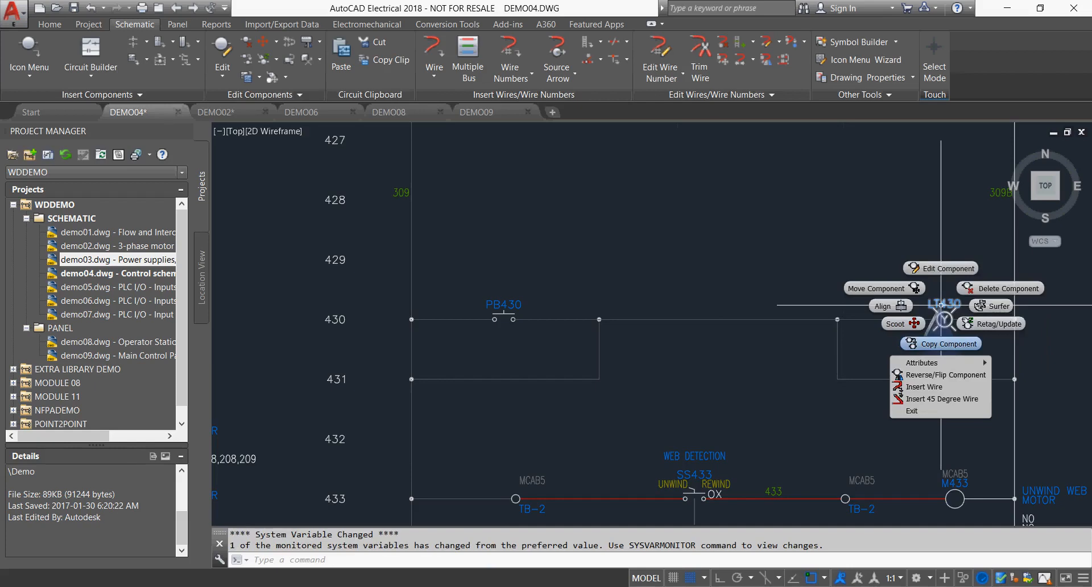
click(899, 290)
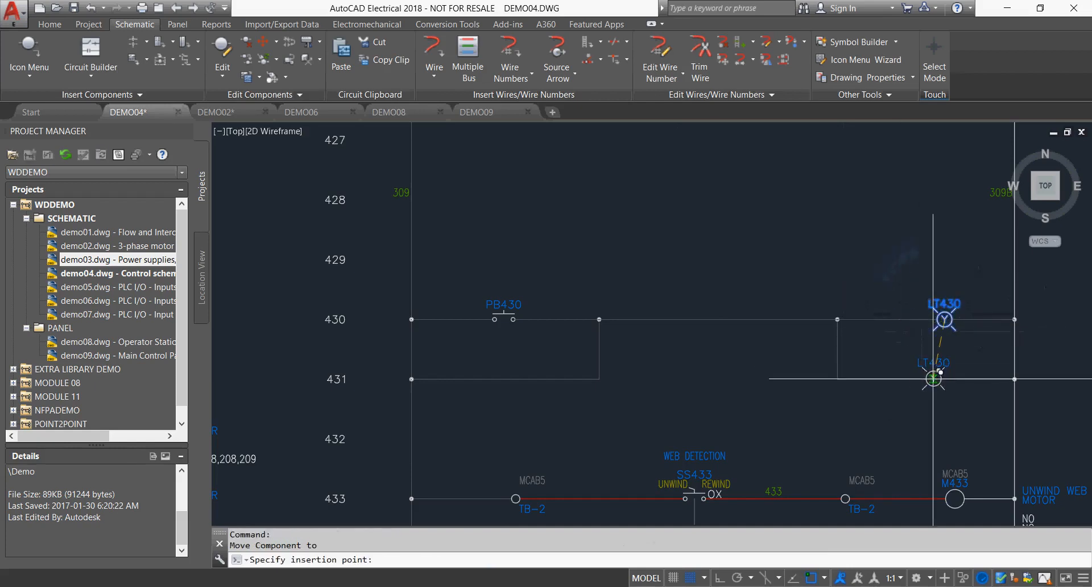
click(934, 378)
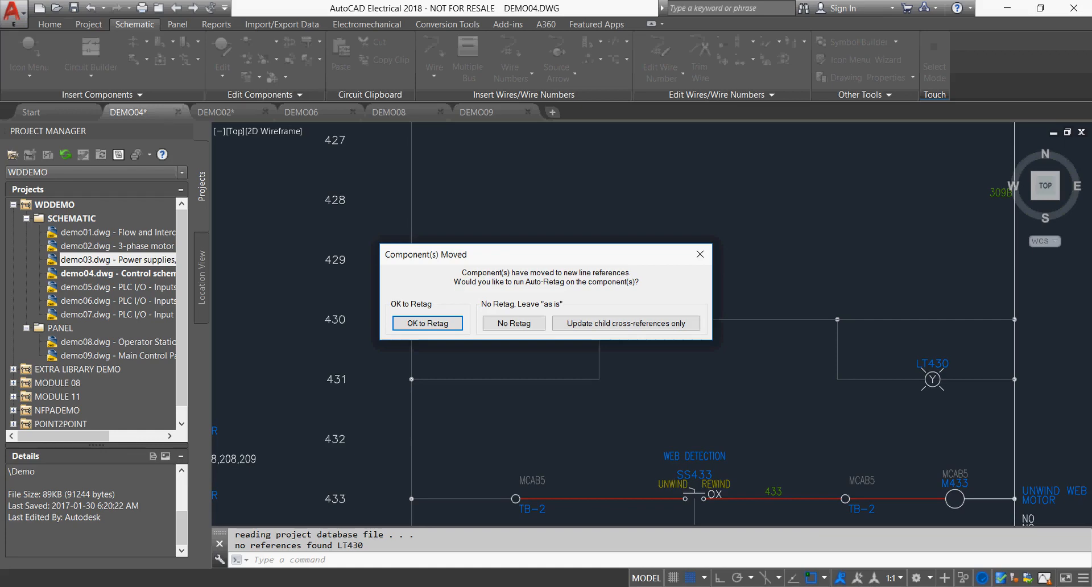
drag(547, 254, 593, 203)
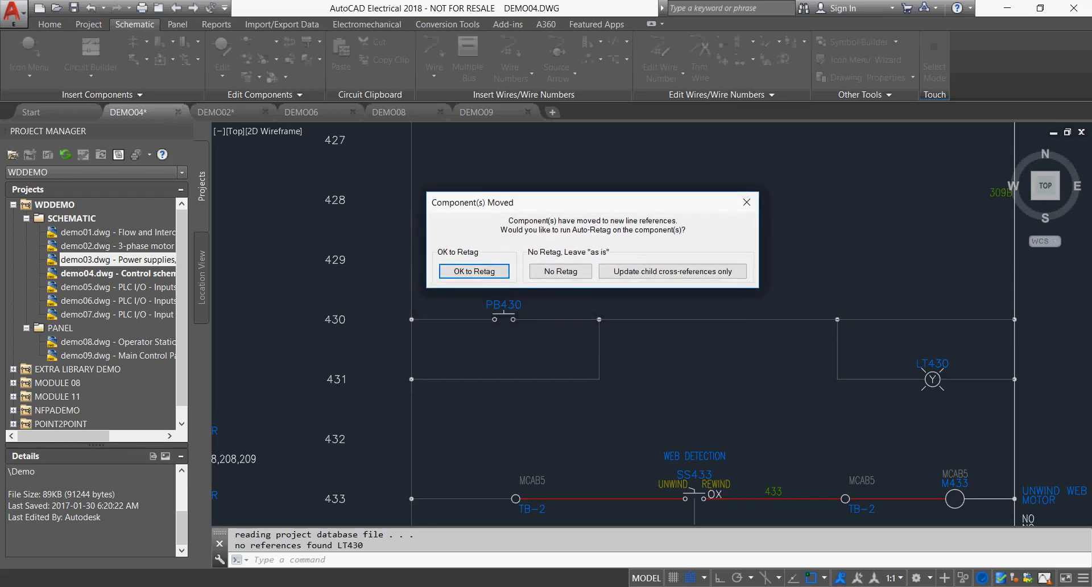
click(474, 271)
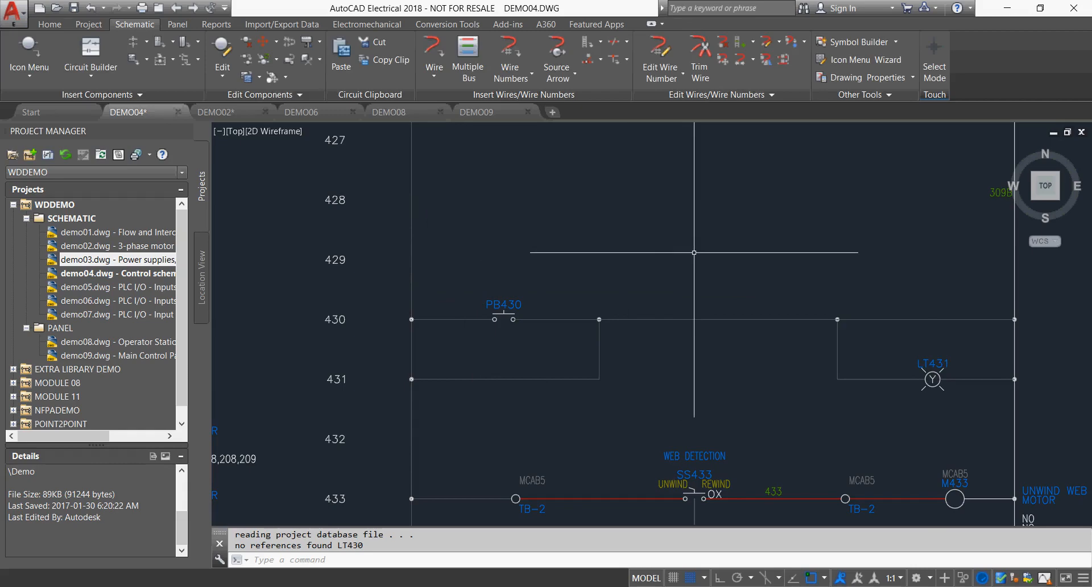
Align the push button on rung 430 vertically with the web detection selector switch SS433.
right_click(706, 458)
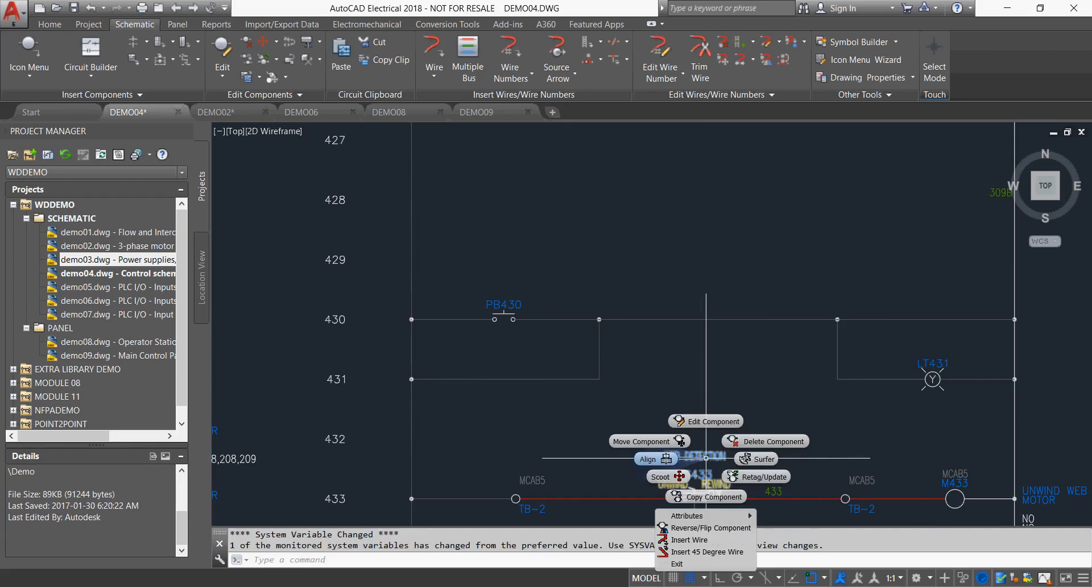
click(650, 459)
click(501, 307)
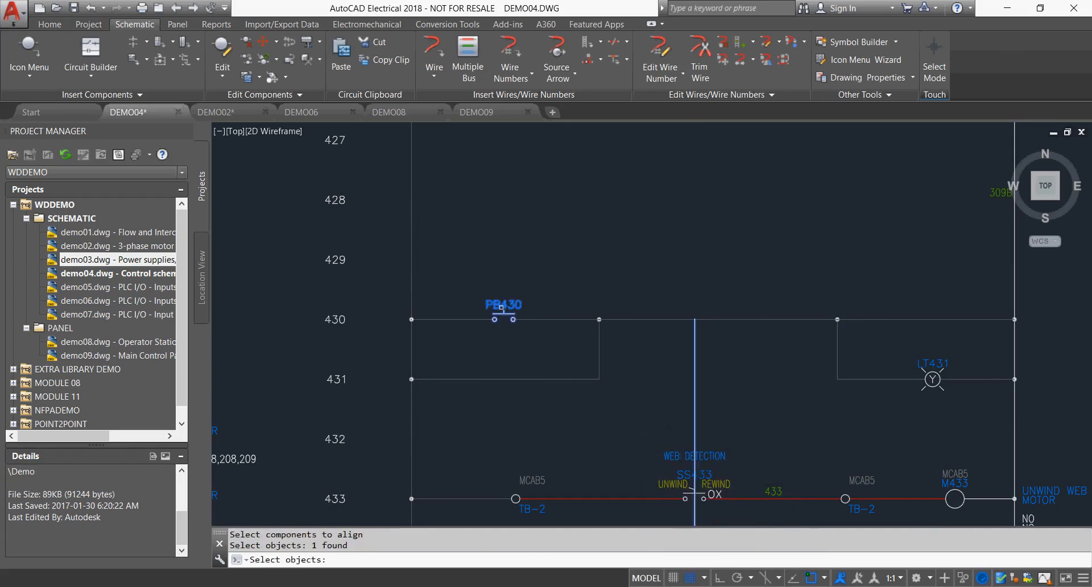
key(Return)
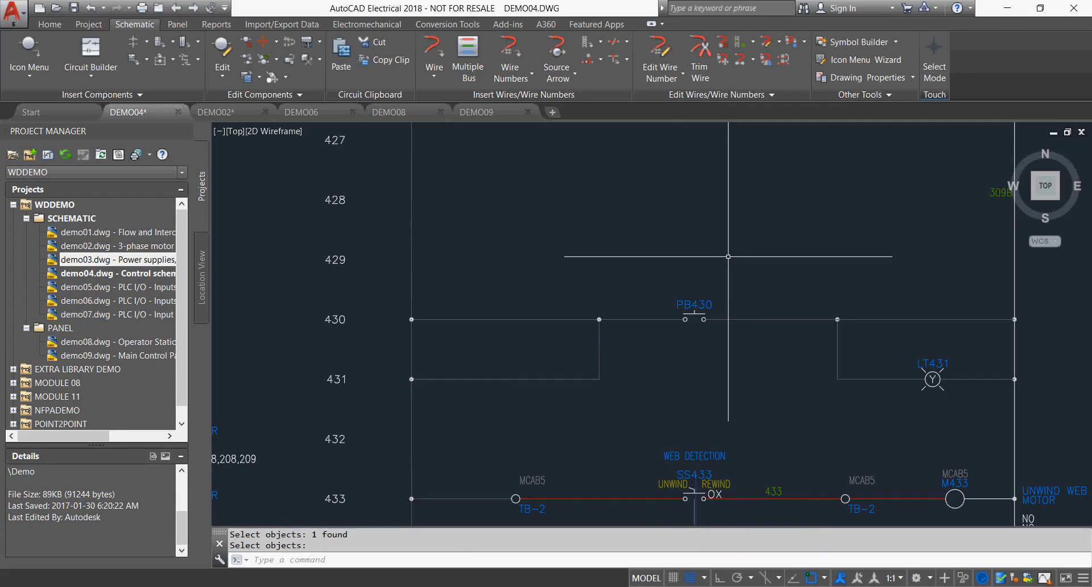
Copy the complete indexing motor circuit on lines 425 and 426 to the left rail at line 428 with Copy Circuit.
scroll(728, 256, down, 3)
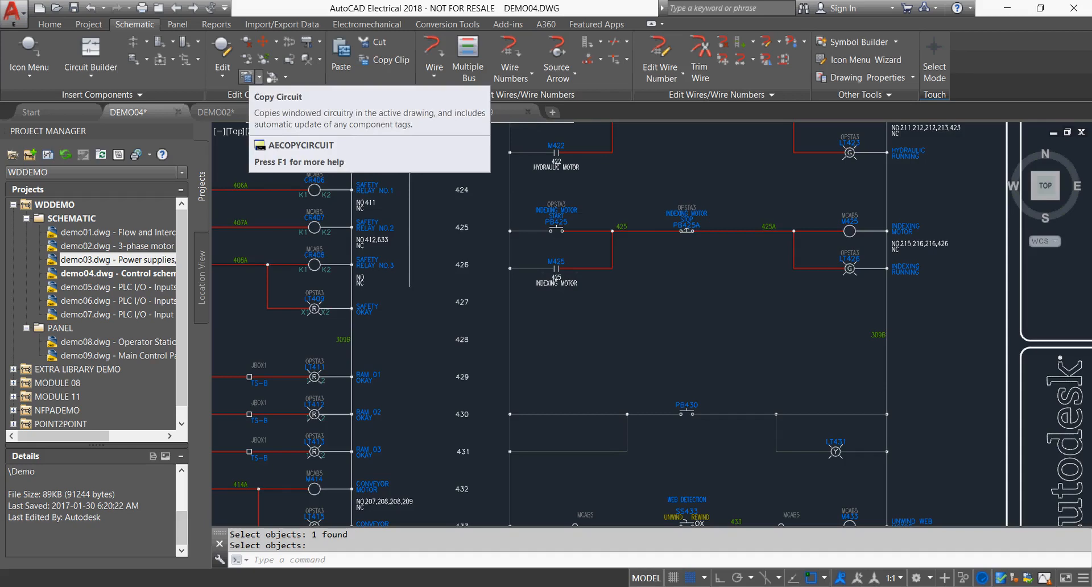
click(247, 77)
click(495, 185)
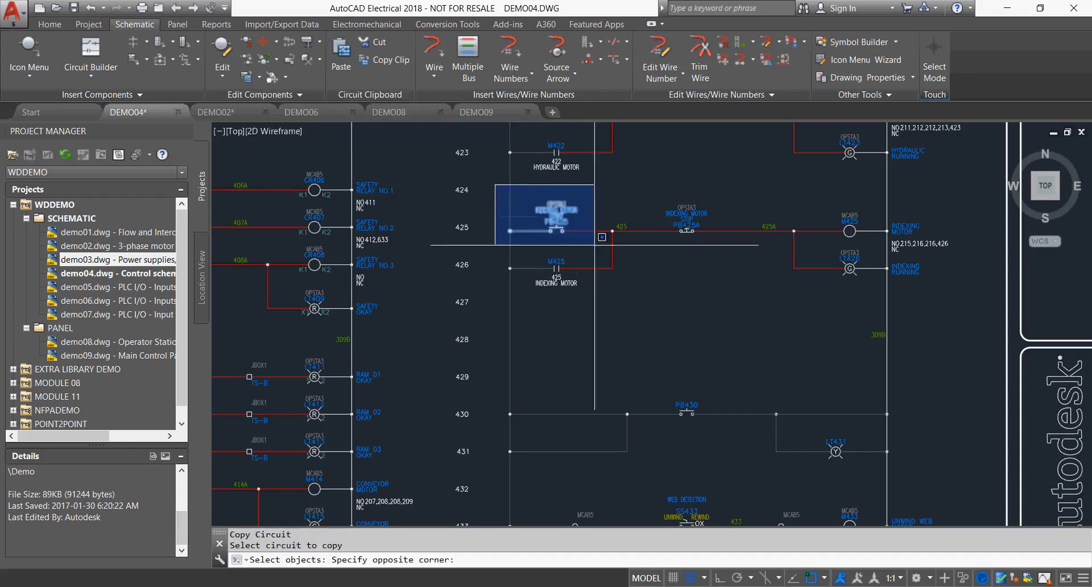
click(964, 316)
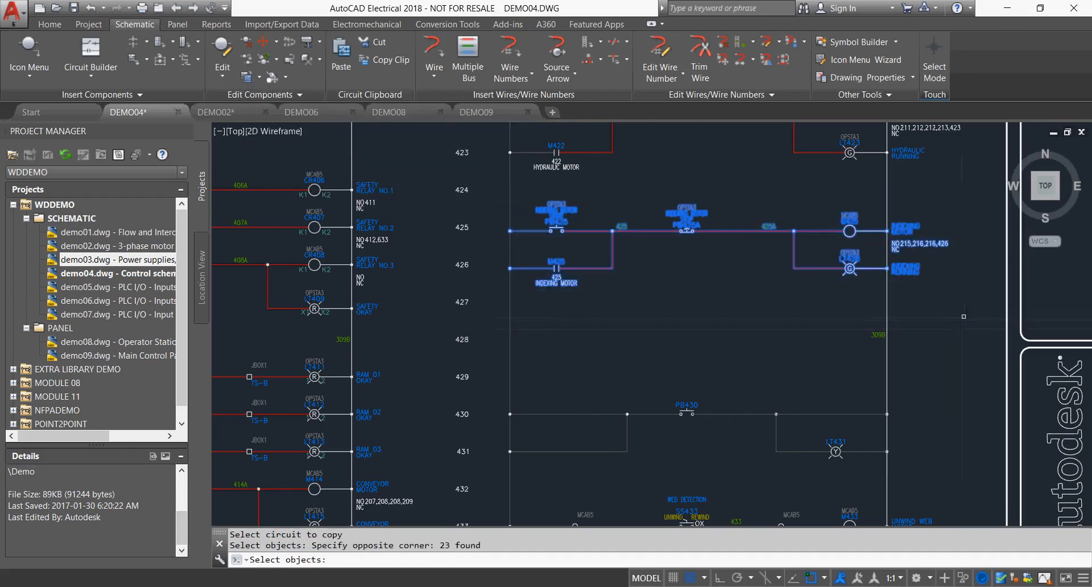
key(Return)
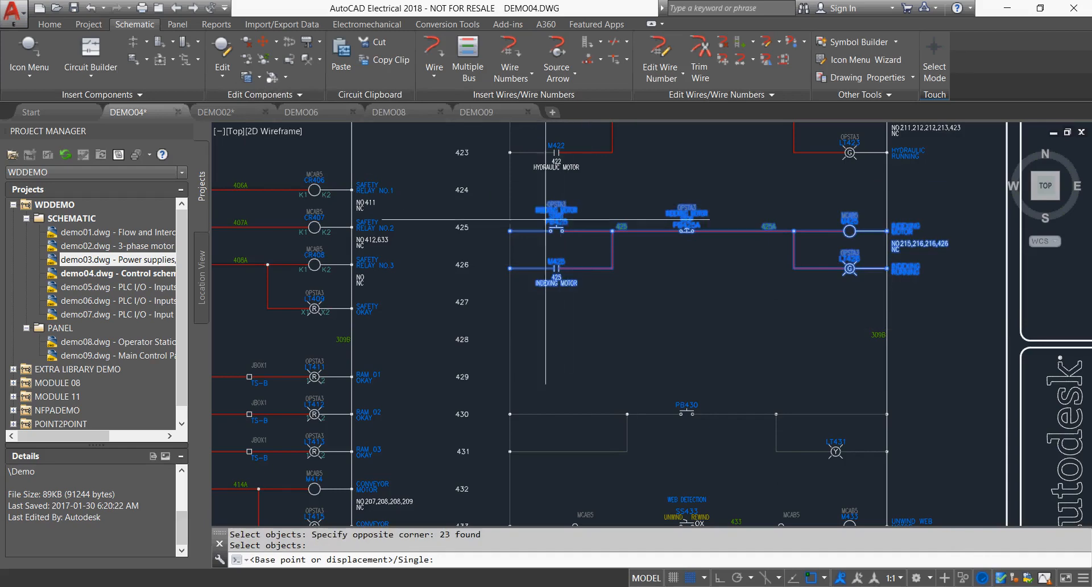
click(510, 232)
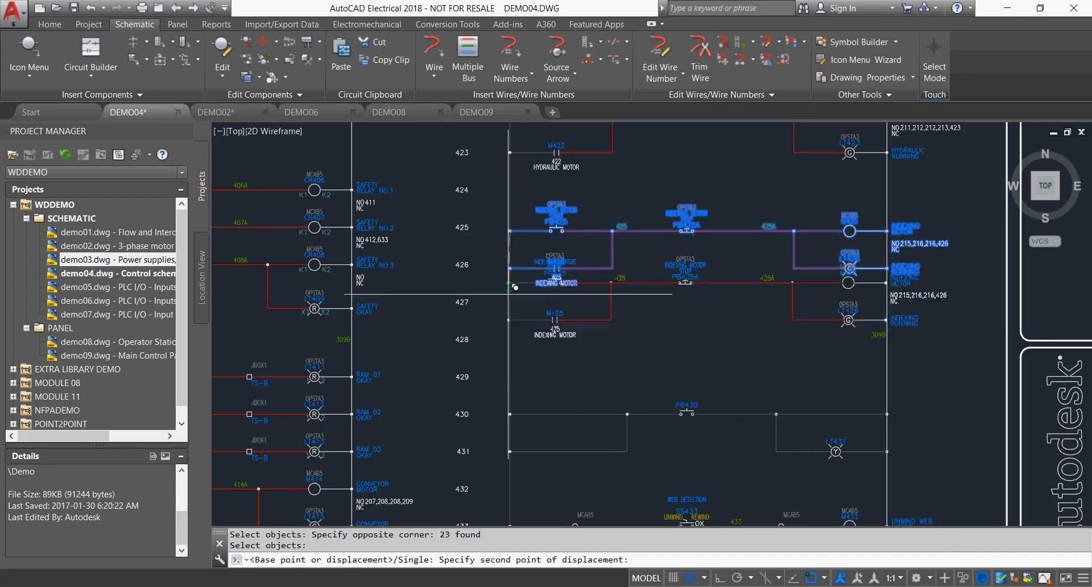
click(510, 339)
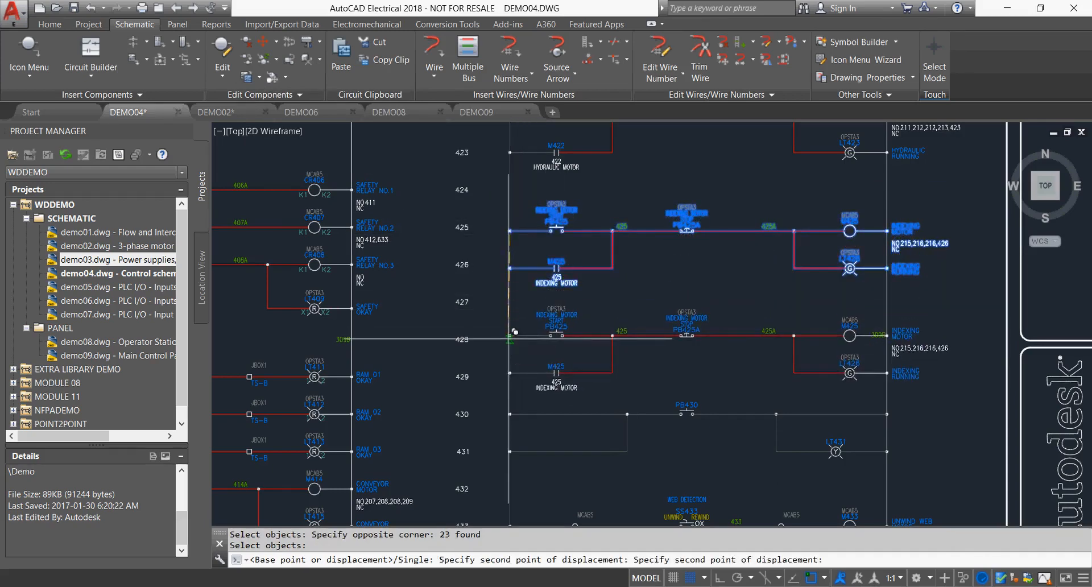
key(Return)
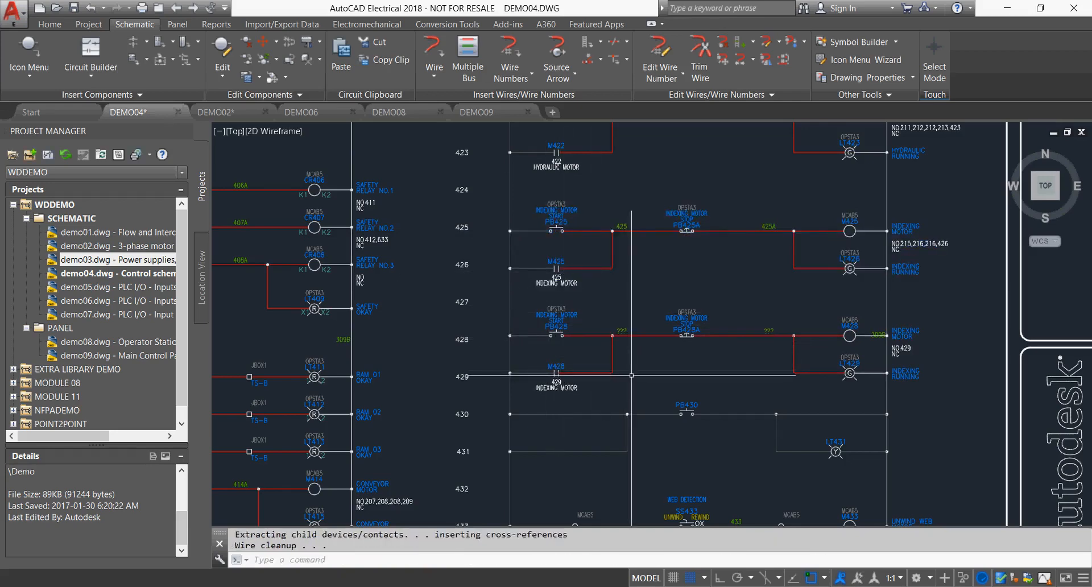
Insert wire numbers drawing-wide with Tag/retag all and the Line Reference tag mode.
scroll(631, 375, up, 2)
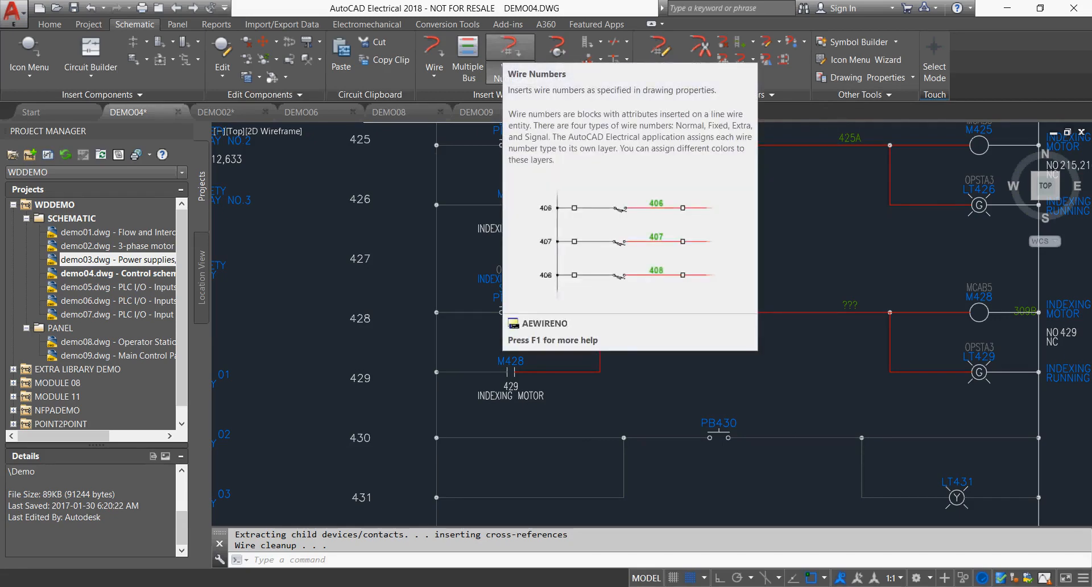
click(509, 48)
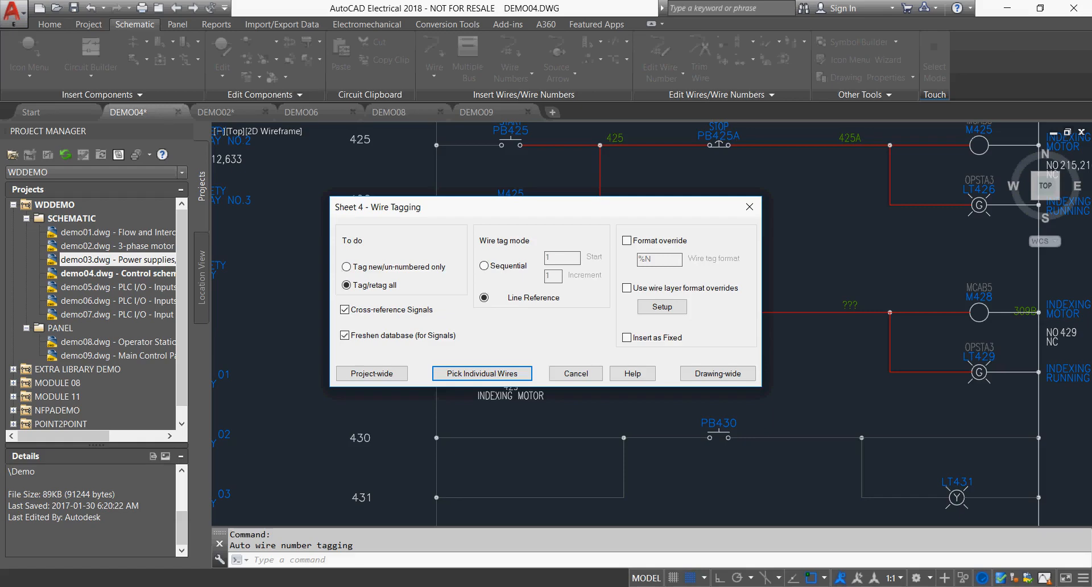
click(717, 373)
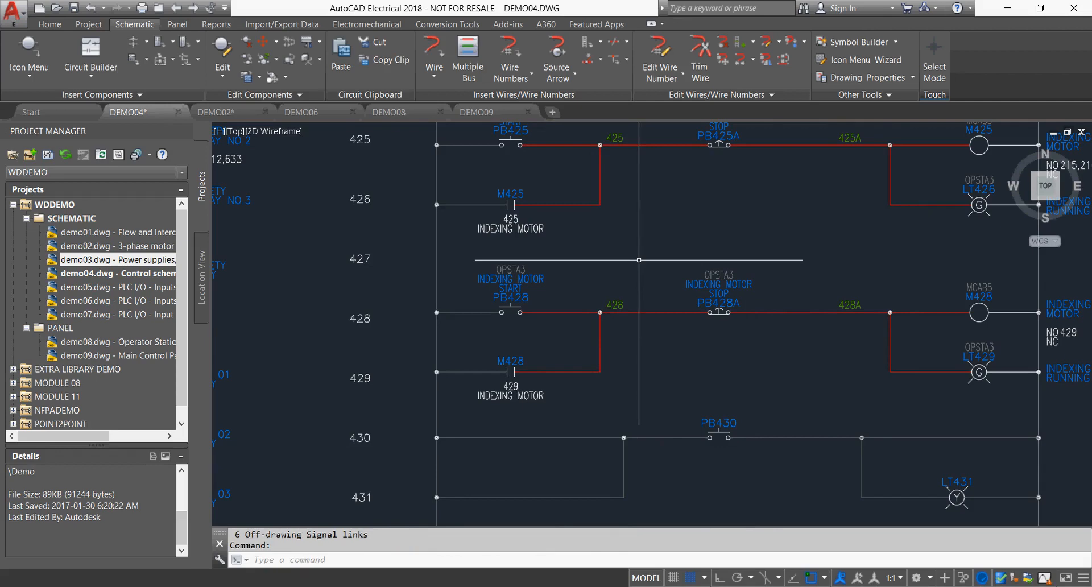
scroll(639, 260, down, 3)
scroll(639, 260, up, 3)
scroll(640, 260, down, 3)
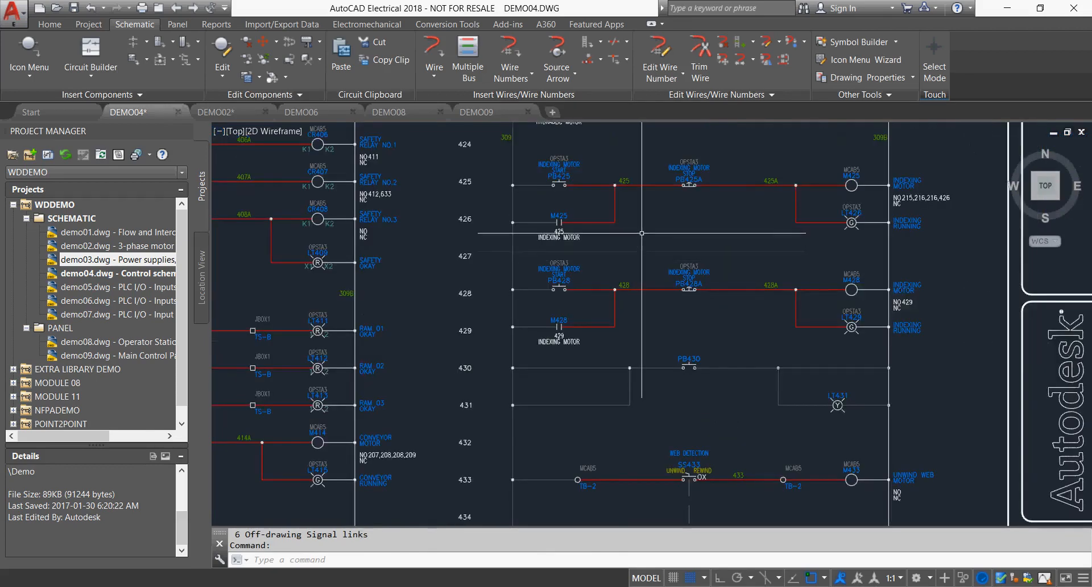
scroll(639, 260, down, 2)
middle_drag(643, 233, 729, 288)
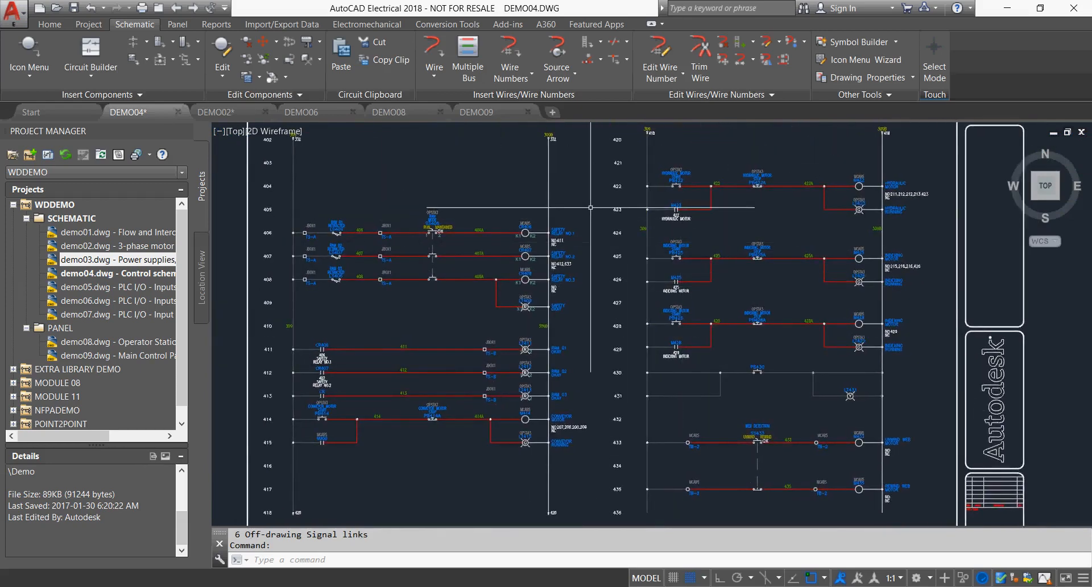
Revise the ladder line references so the first ladder starts at 1001 and the second at 1019.
click(412, 164)
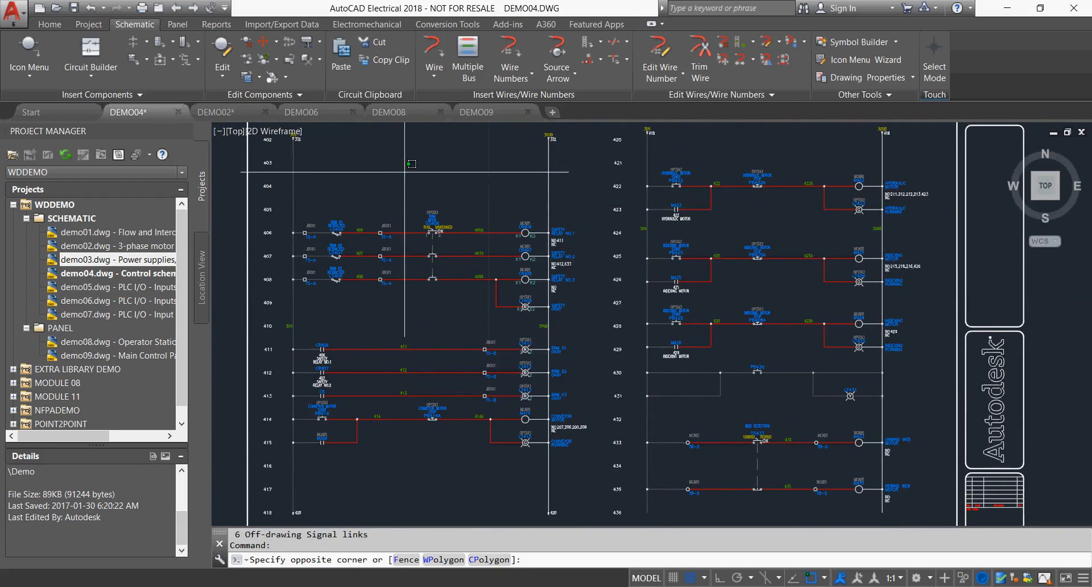
key(Escape)
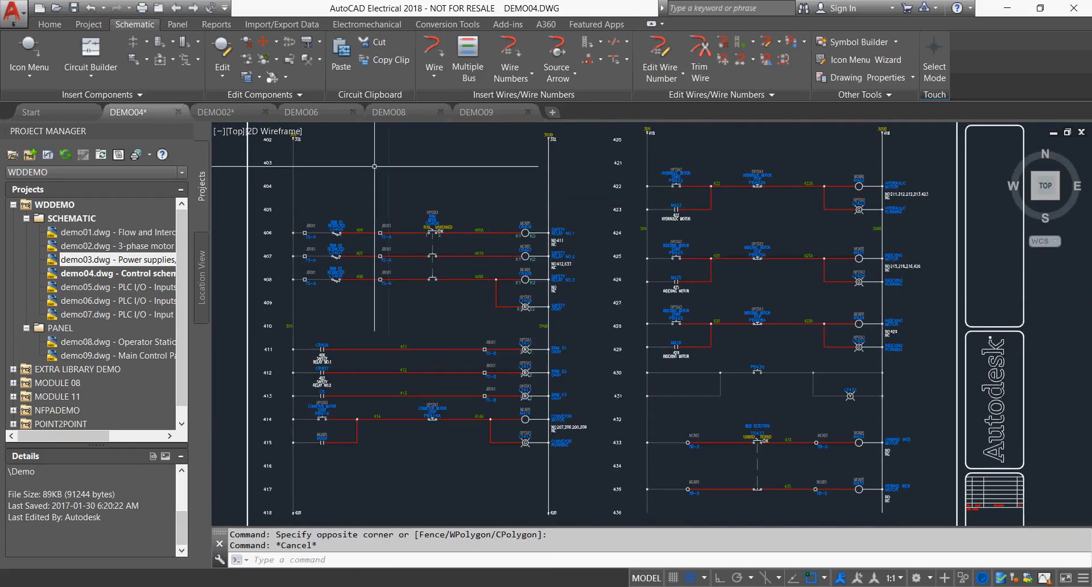
middle_drag(389, 171, 425, 209)
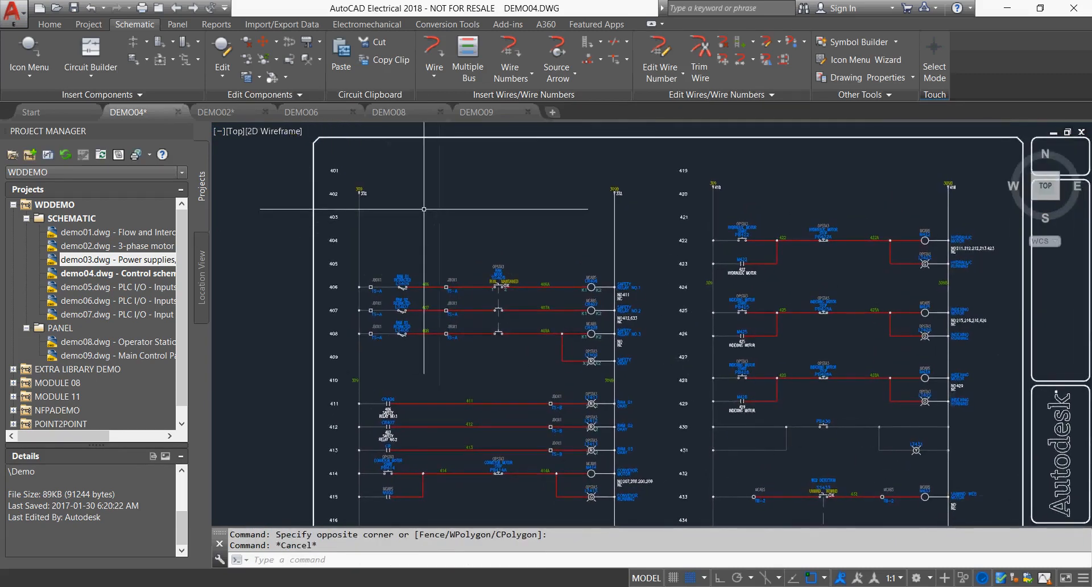
scroll(425, 210, up, 2)
middle_drag(384, 178, 464, 211)
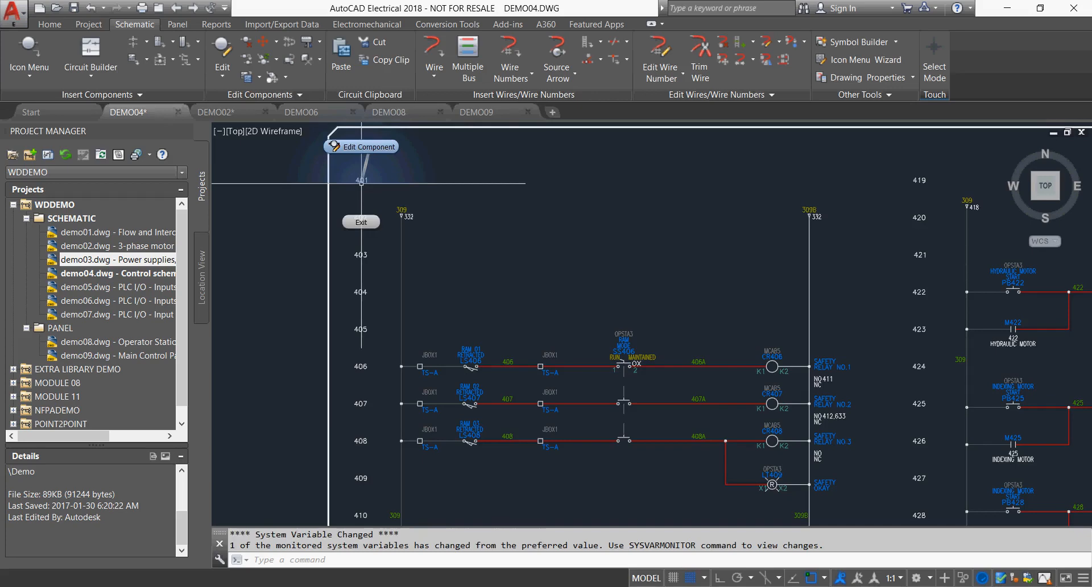
click(364, 147)
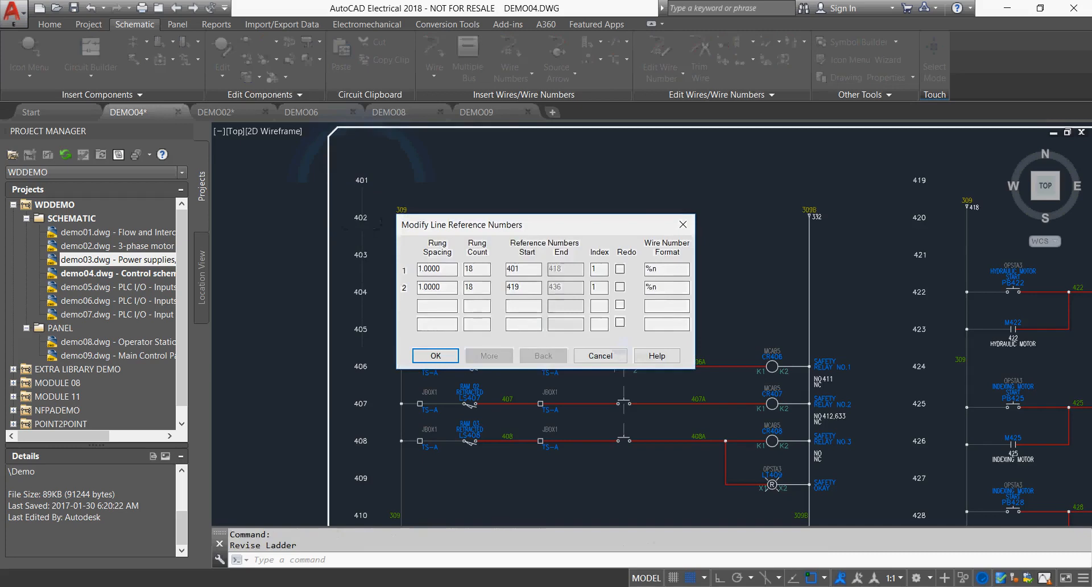
key(BackSpace)
text(10)
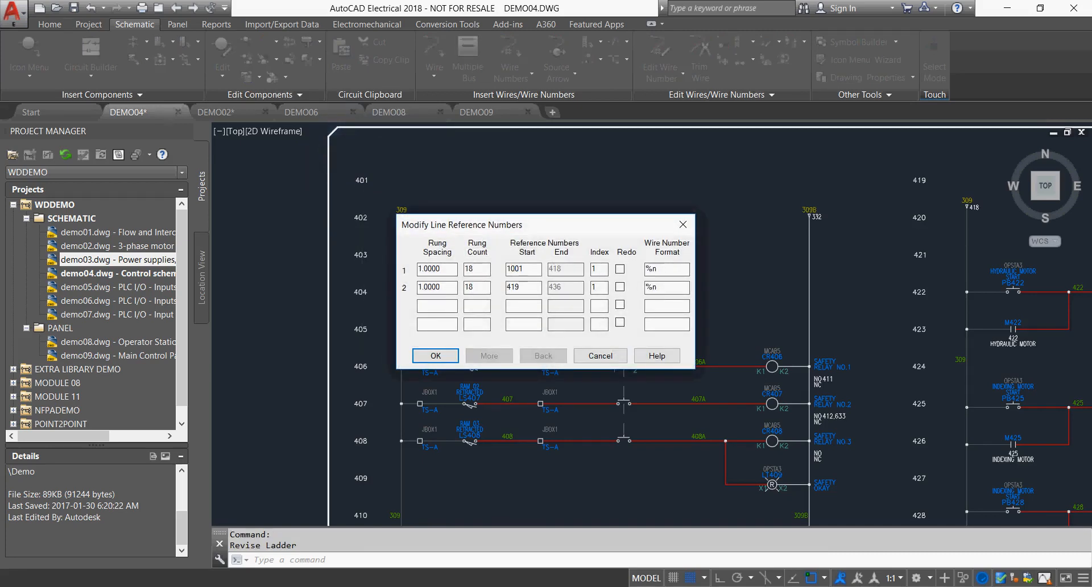
drag(512, 288, 506, 287)
text(10)
click(449, 355)
scroll(466, 350, down, 2)
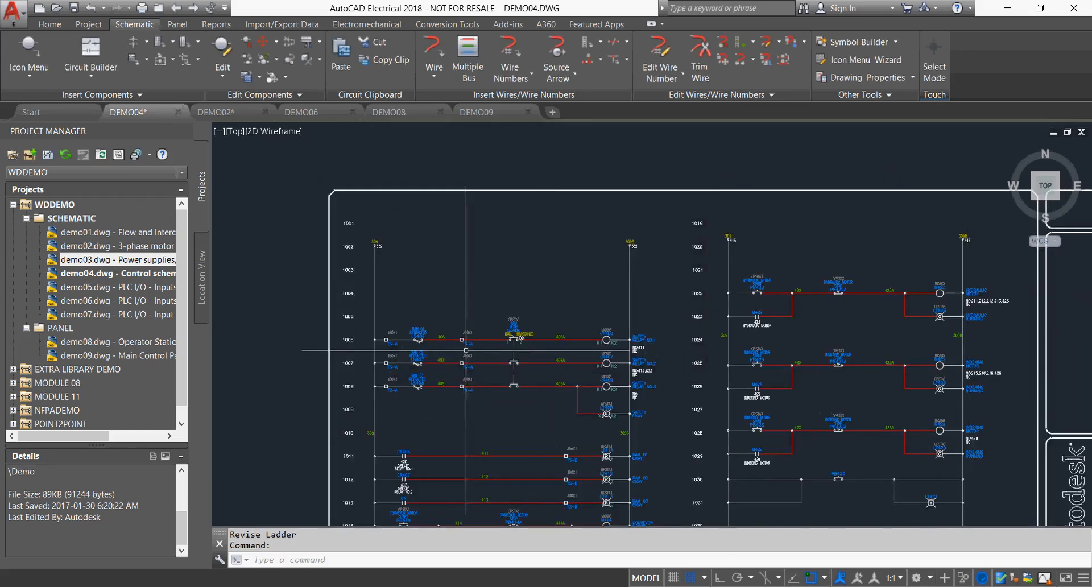
Examine the component tags and wire numbers along the left ladder against its revised line references.
scroll(334, 310, up, 2)
middle_drag(461, 301, 468, 271)
middle_drag(874, 387, 880, 313)
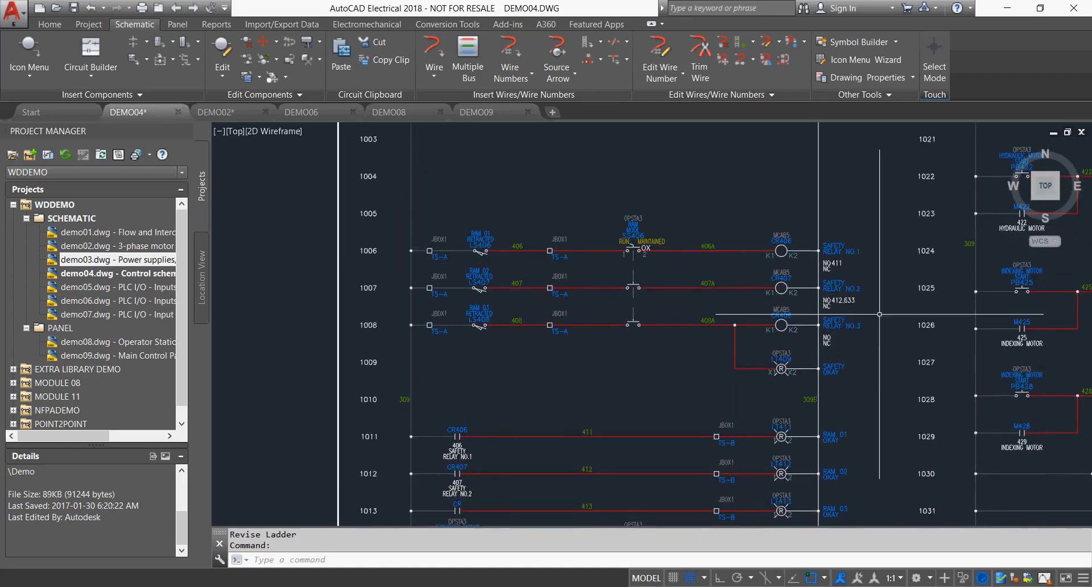
middle_drag(501, 379, 532, 260)
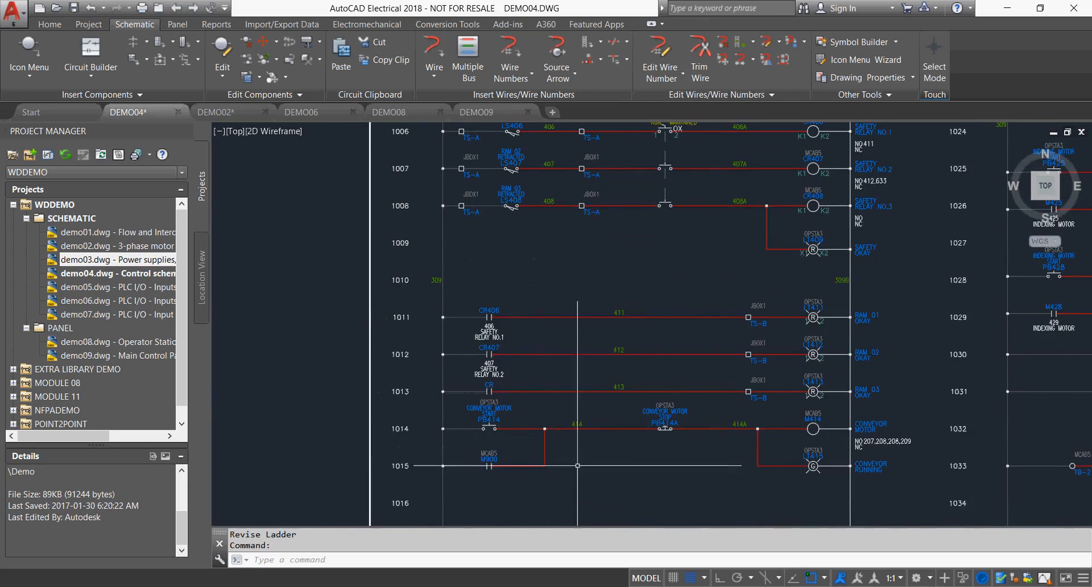
middle_drag(938, 441, 900, 321)
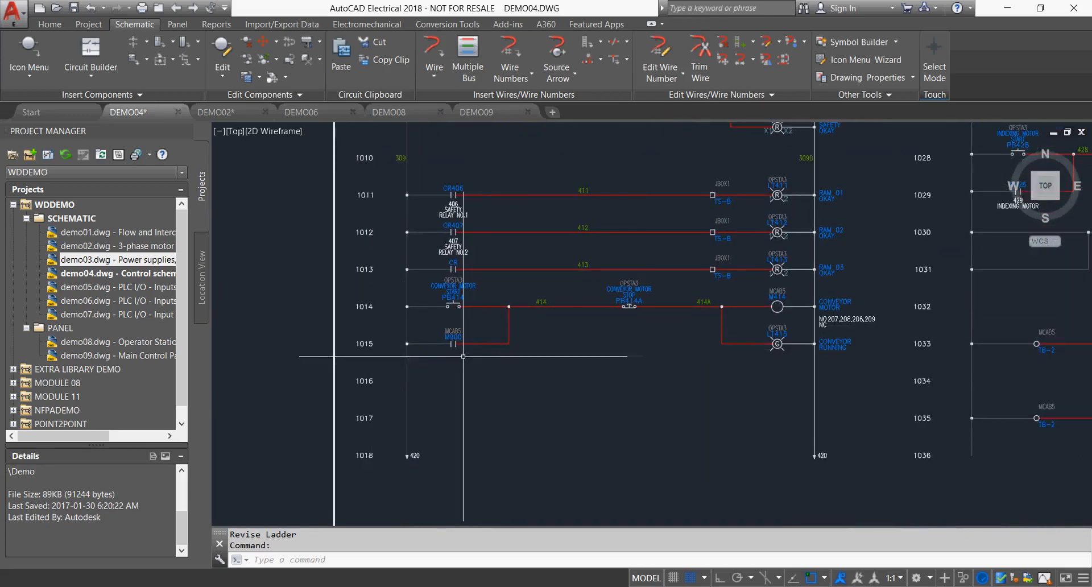
middle_drag(556, 180, 588, 383)
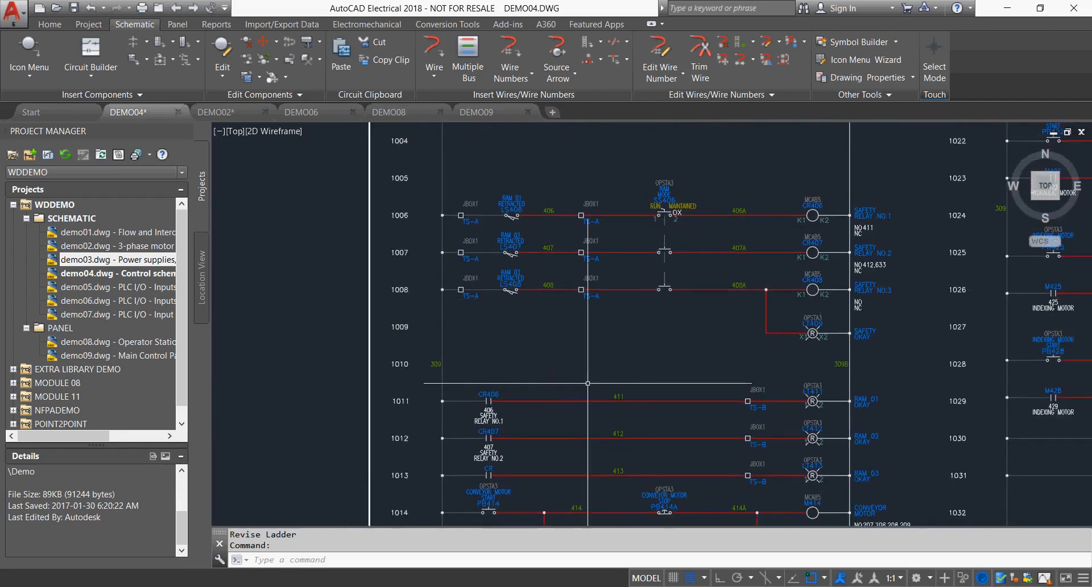
middle_drag(589, 189, 582, 228)
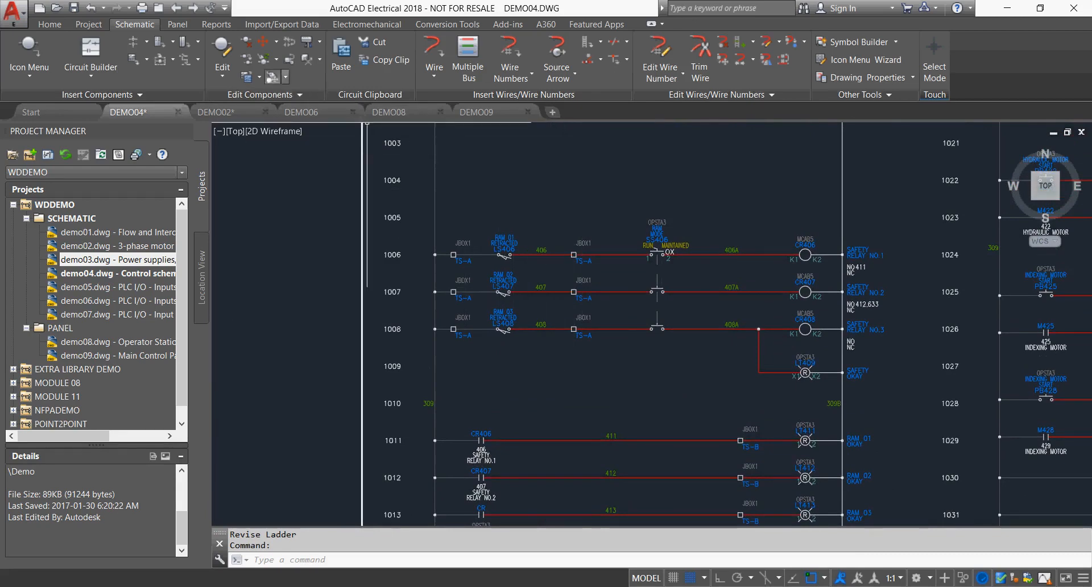
Retag all components in the active drawing and skip the batch update of the other project drawings.
click(264, 59)
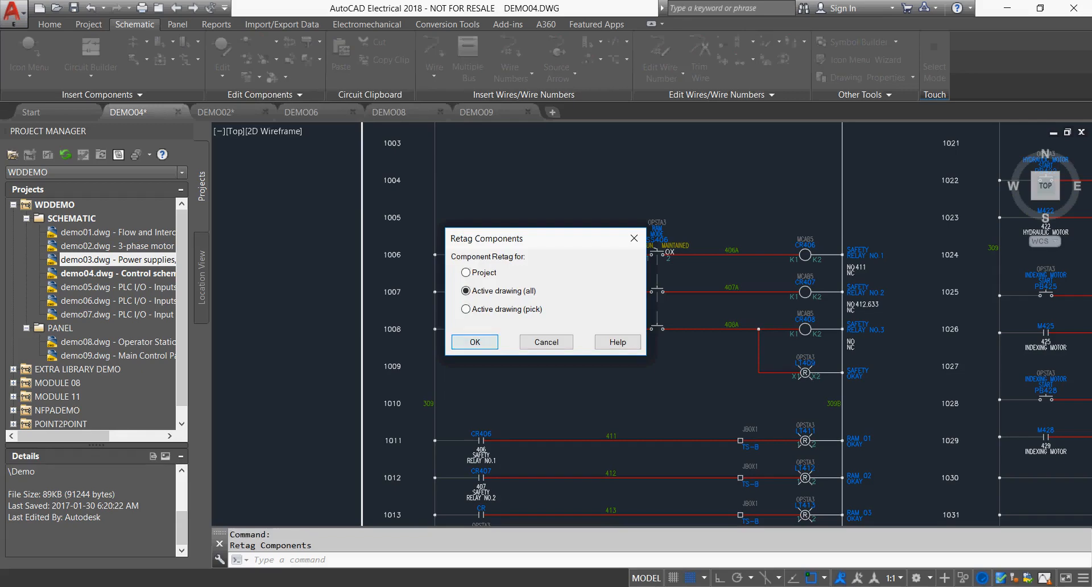
key(Return)
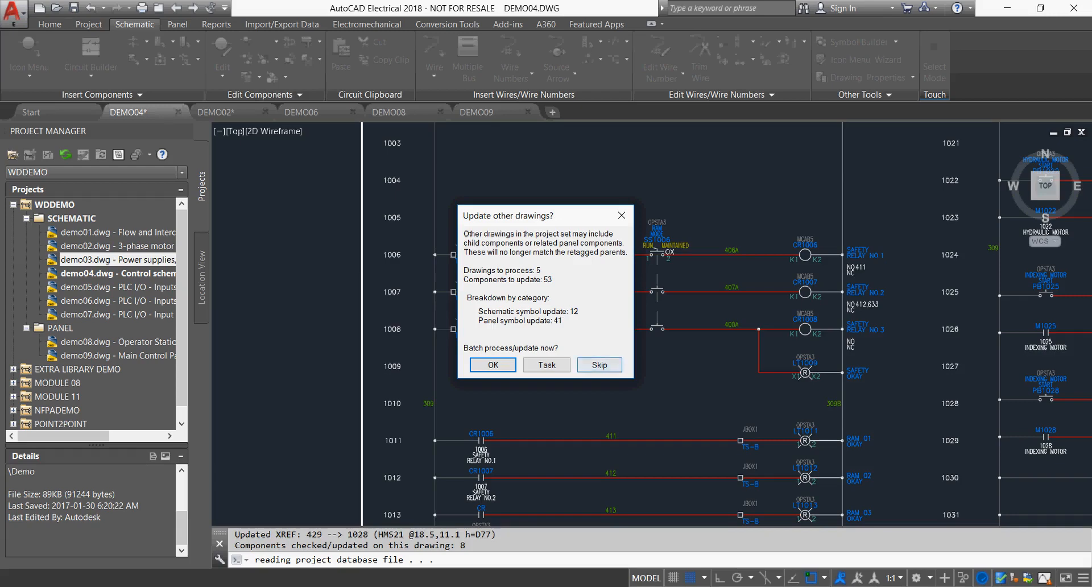
click(599, 364)
scroll(486, 300, up, 3)
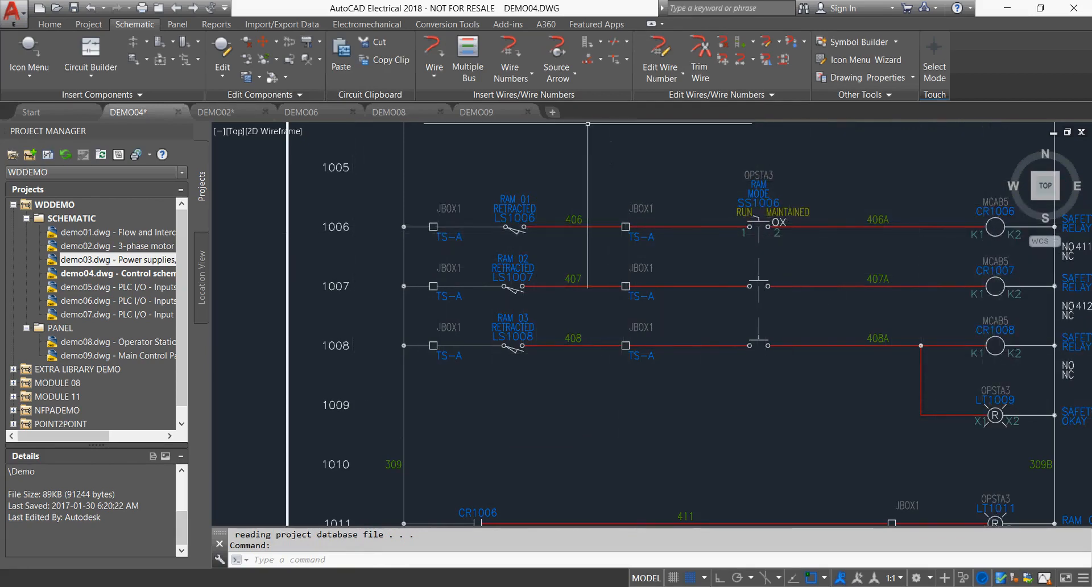
Retag all wire numbers drawing-wide in Line Reference mode and check them on both ladders.
click(510, 56)
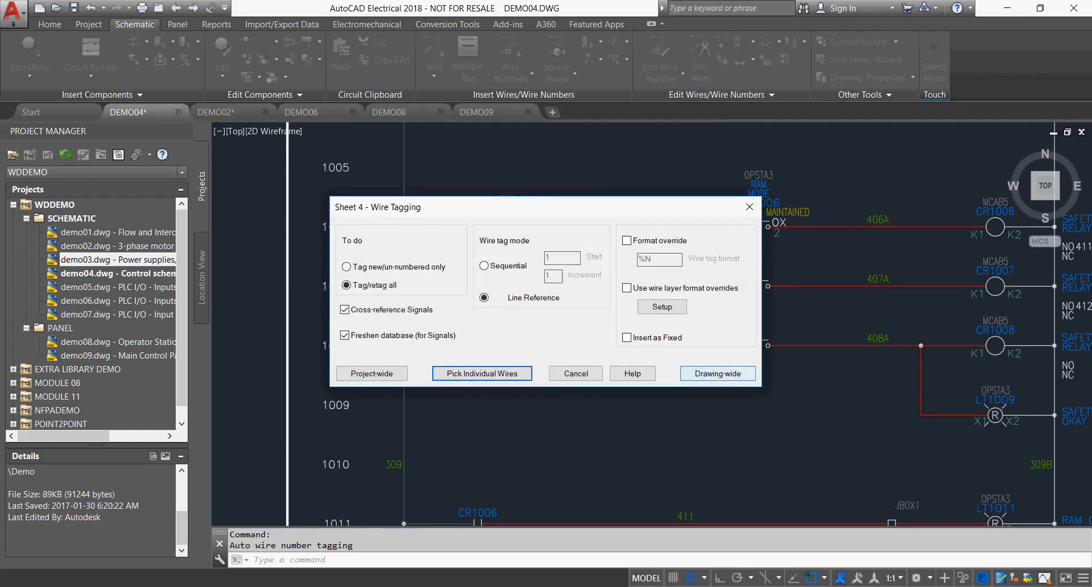
click(718, 373)
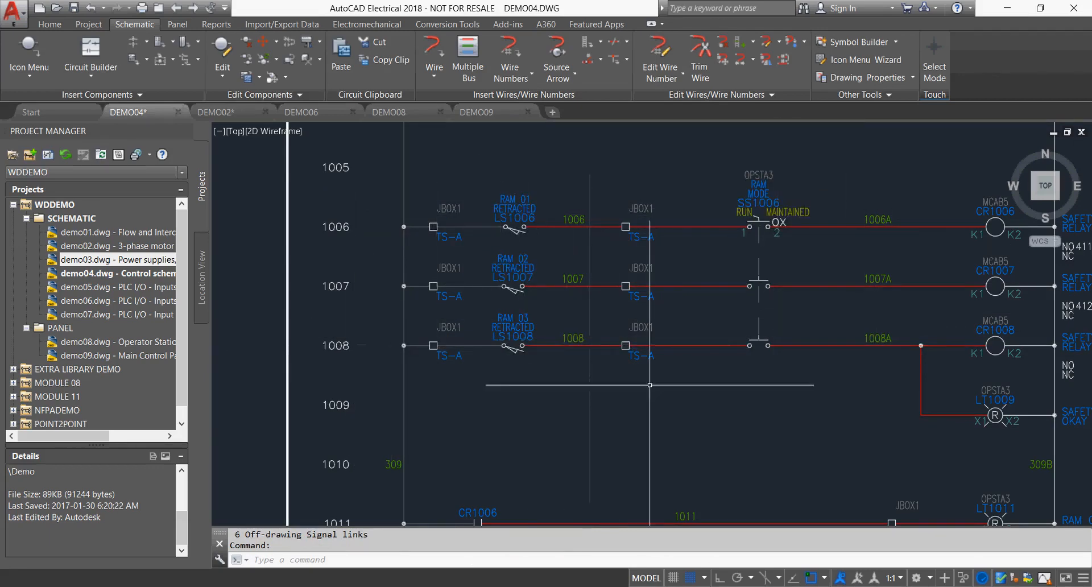
scroll(683, 391, down, 2)
middle_drag(714, 412, 409, 236)
middle_drag(910, 390, 759, 256)
scroll(845, 335, up, 2)
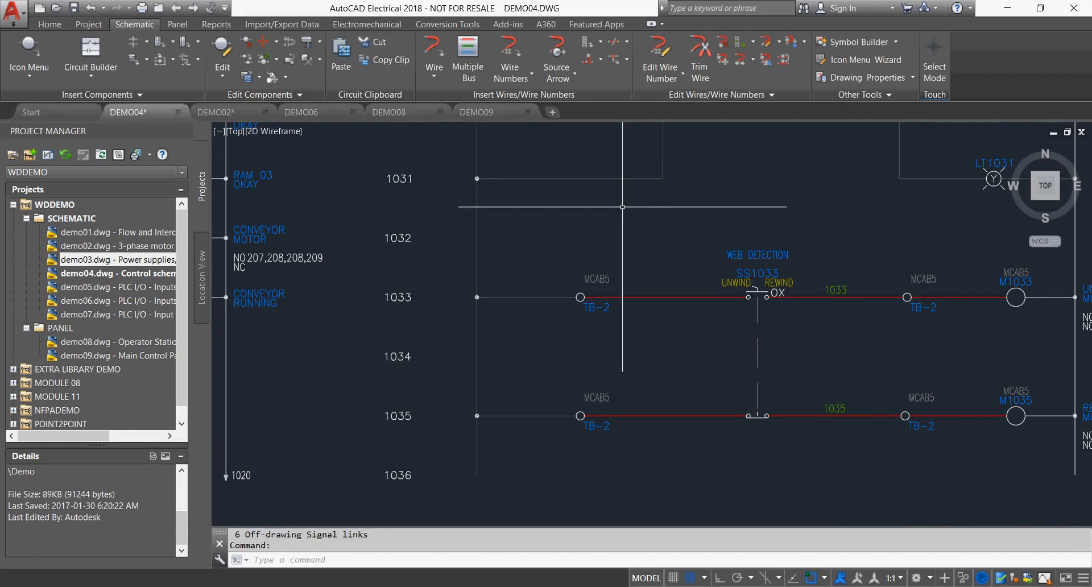
key(Escape)
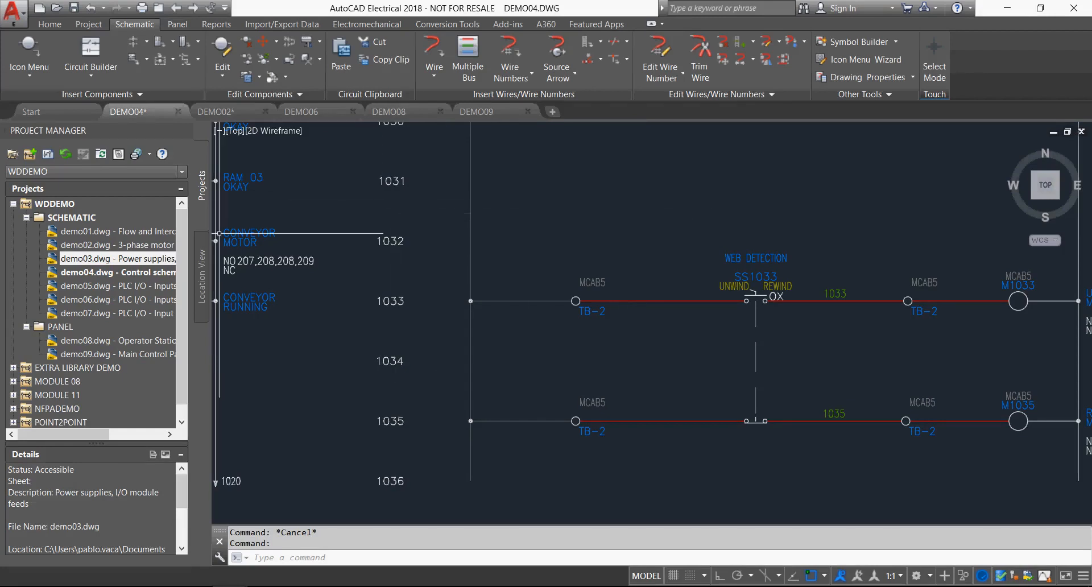
Collapse the WDDEMO project and make MODULE 08 the active project.
click(13, 203)
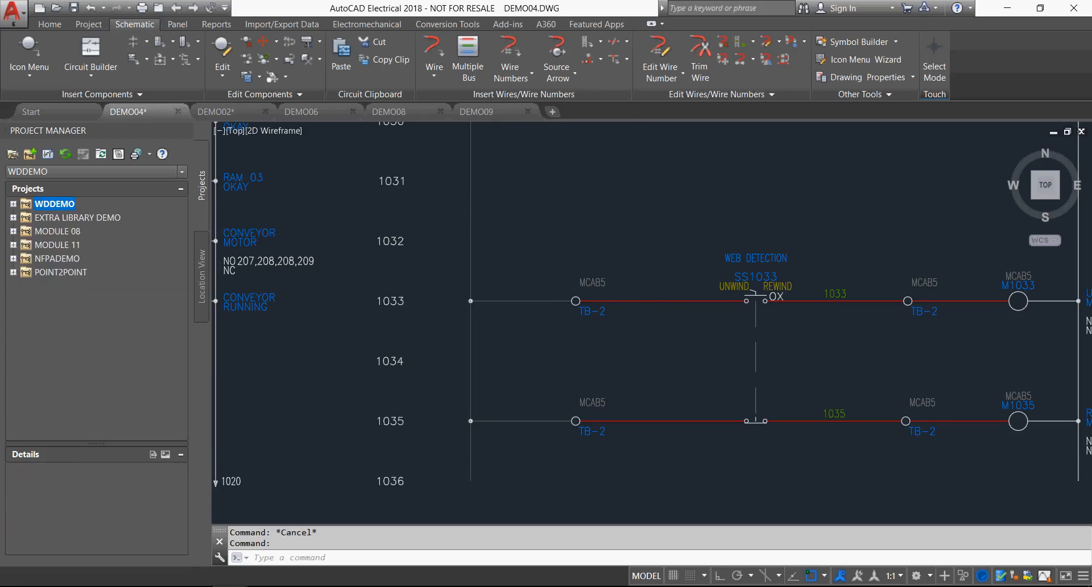
click(57, 231)
right_click(46, 231)
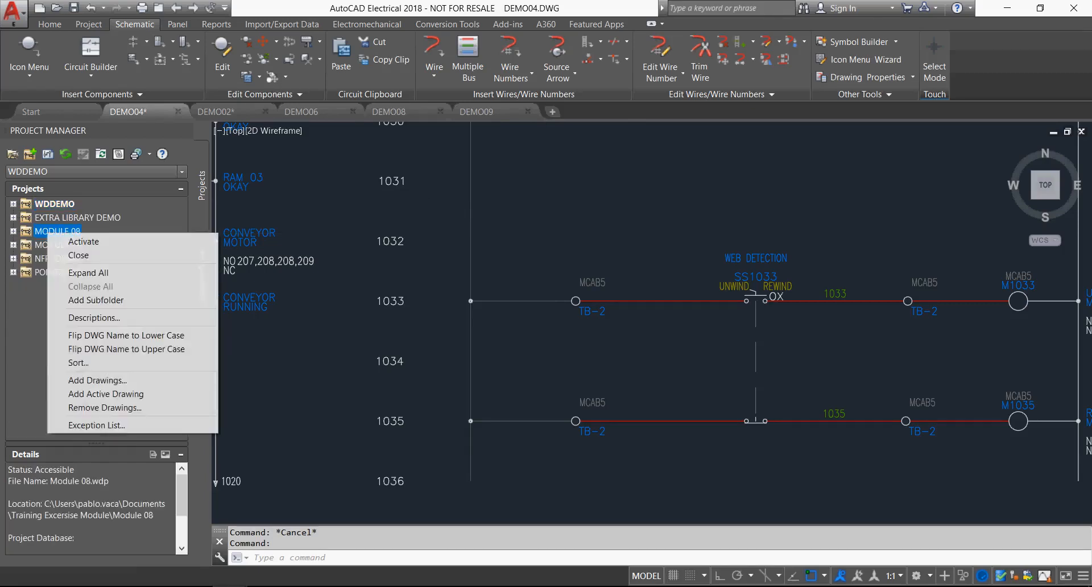
click(74, 241)
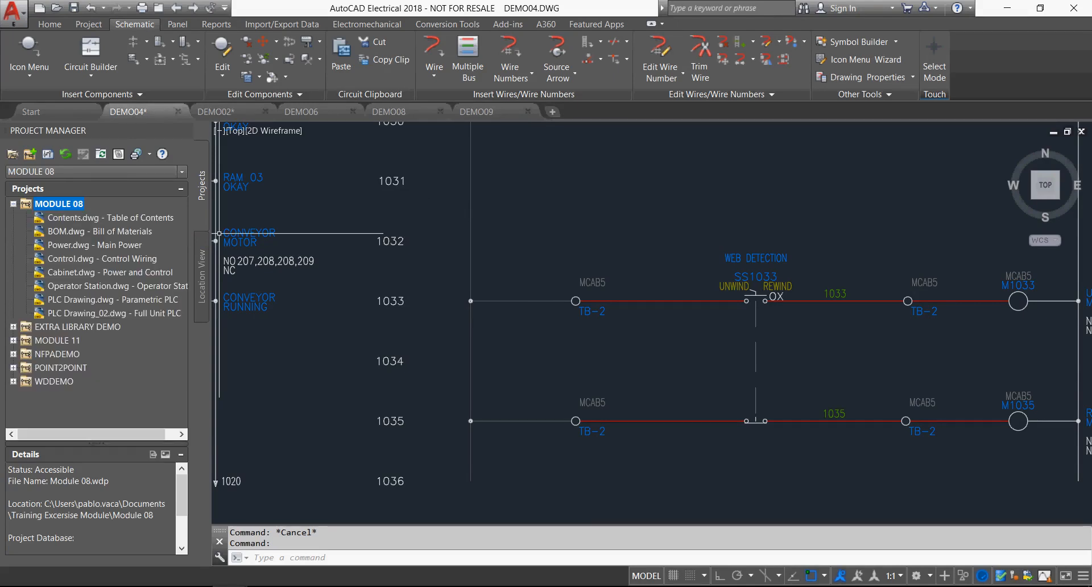
Open the BOM, Control and Operator Station drawings of the MODULE 08 project.
double_click(102, 232)
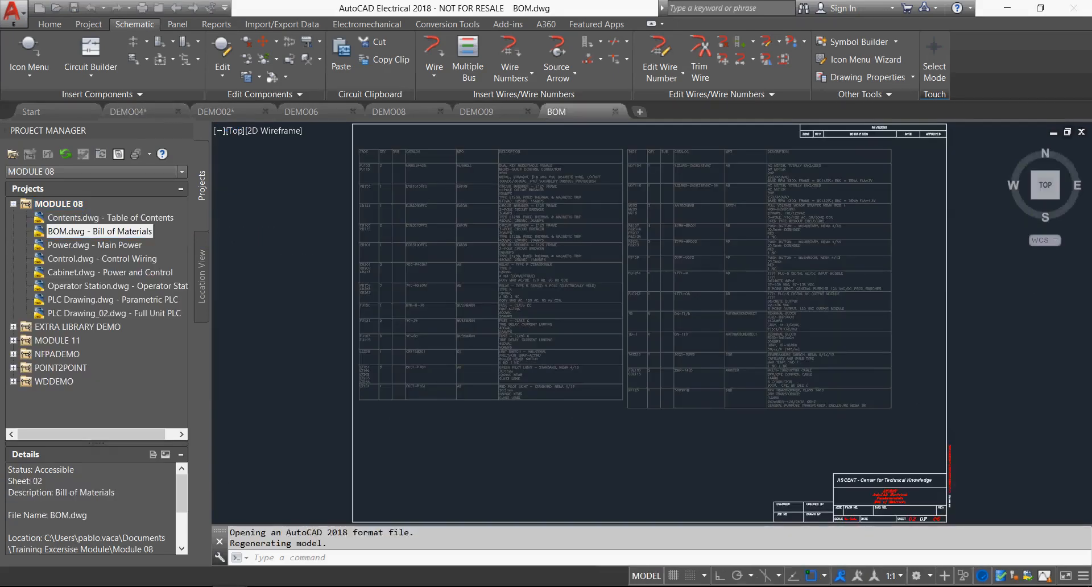
double_click(106, 259)
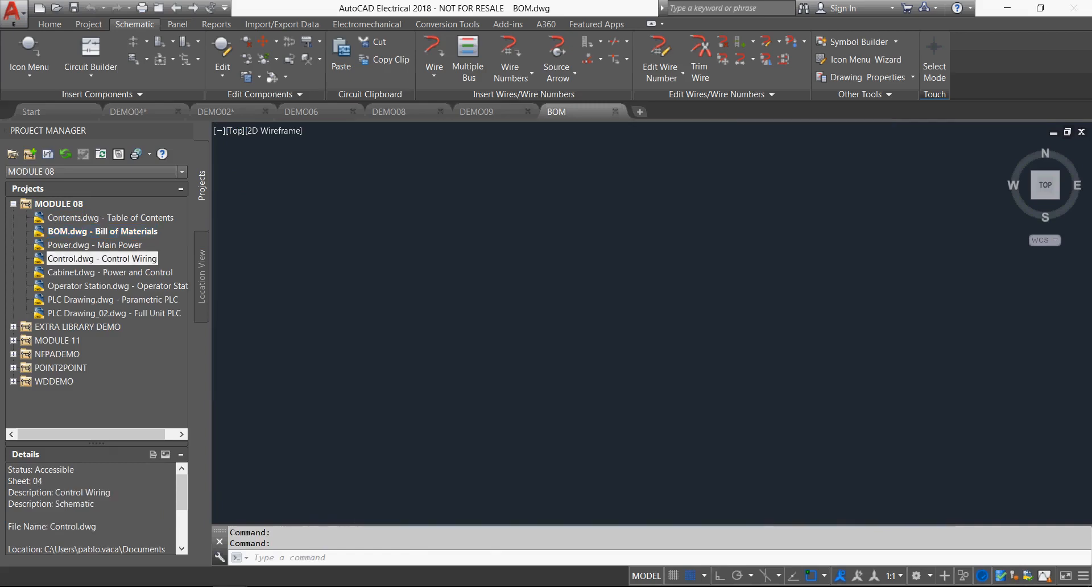
double_click(97, 286)
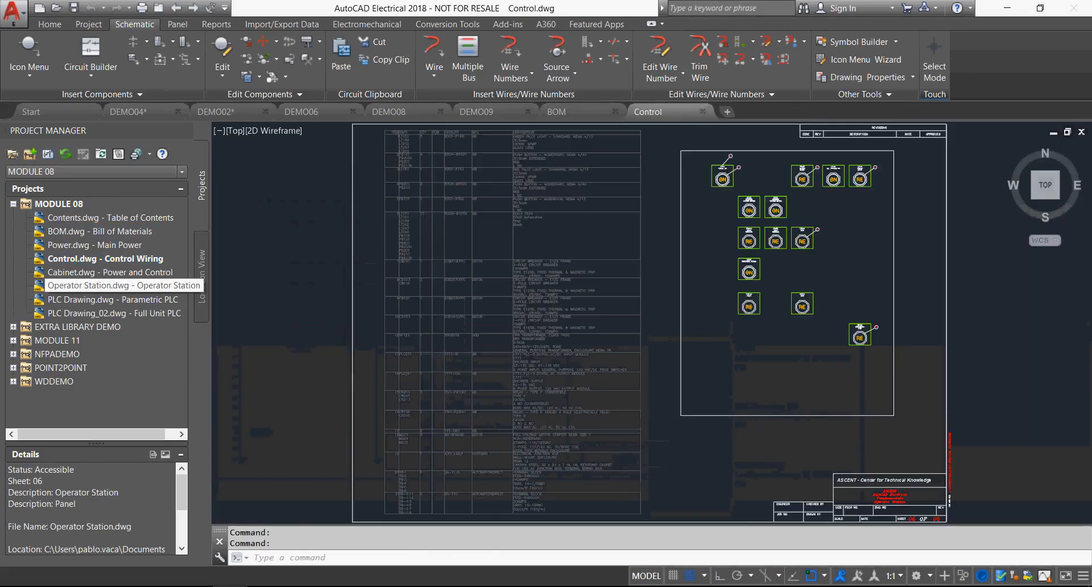
Examine the title blocks of the Operator Station, Control and BOM drawings.
scroll(929, 480, up, 5)
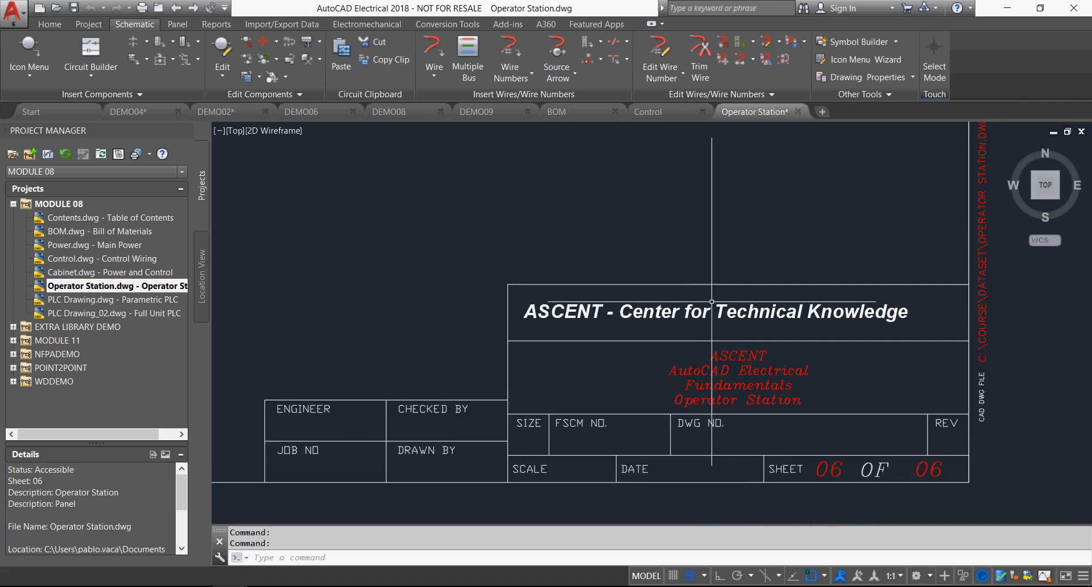
click(648, 112)
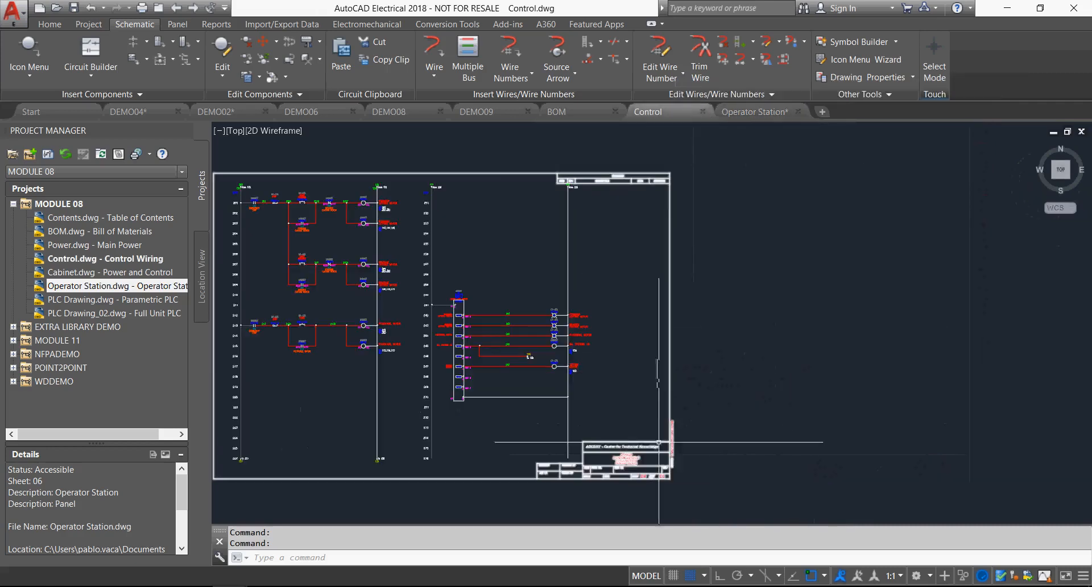
scroll(658, 443, up, 8)
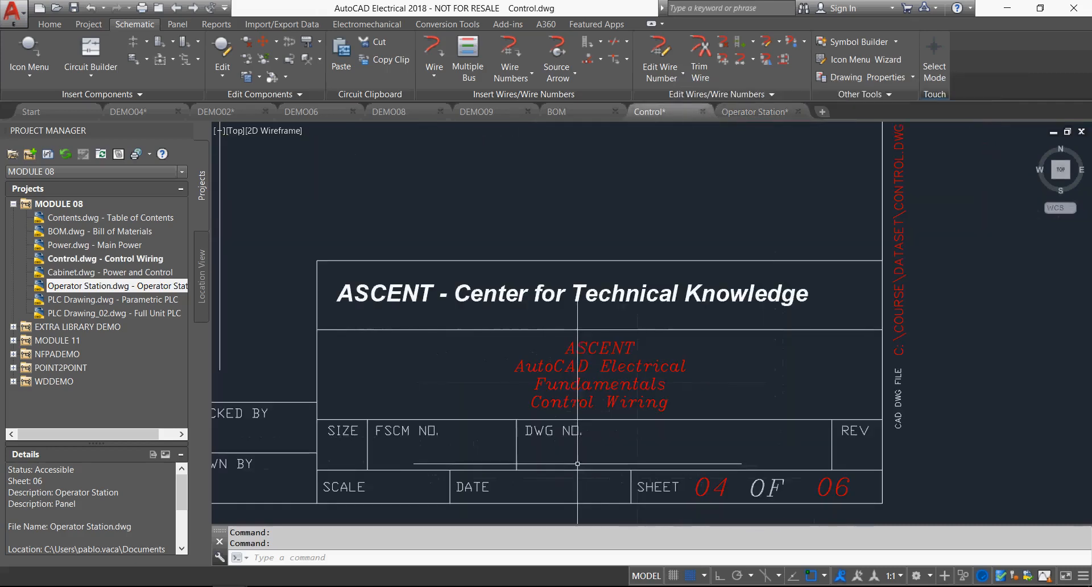
click(556, 112)
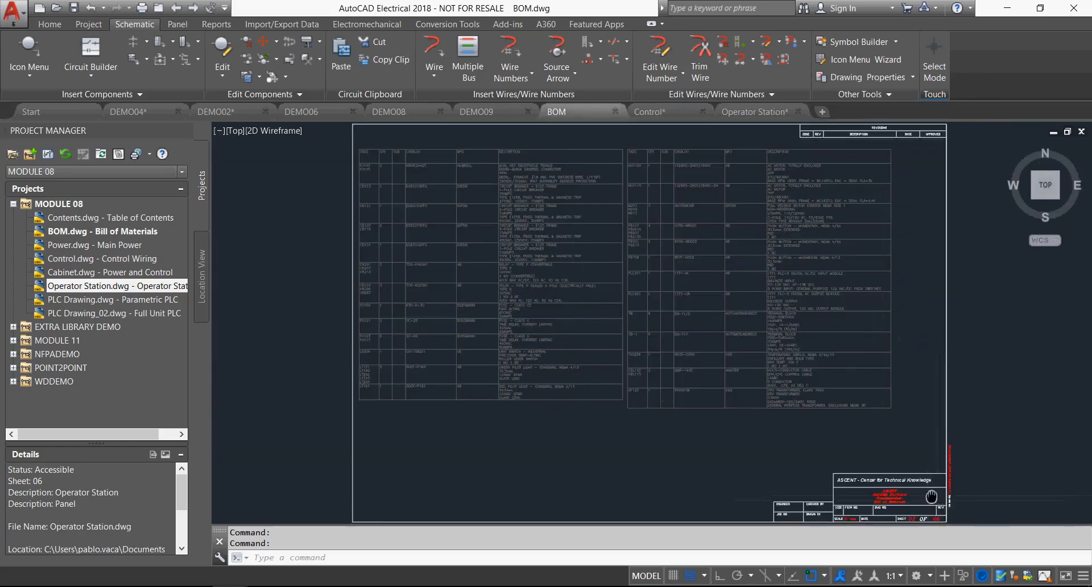
scroll(931, 497, up, 6)
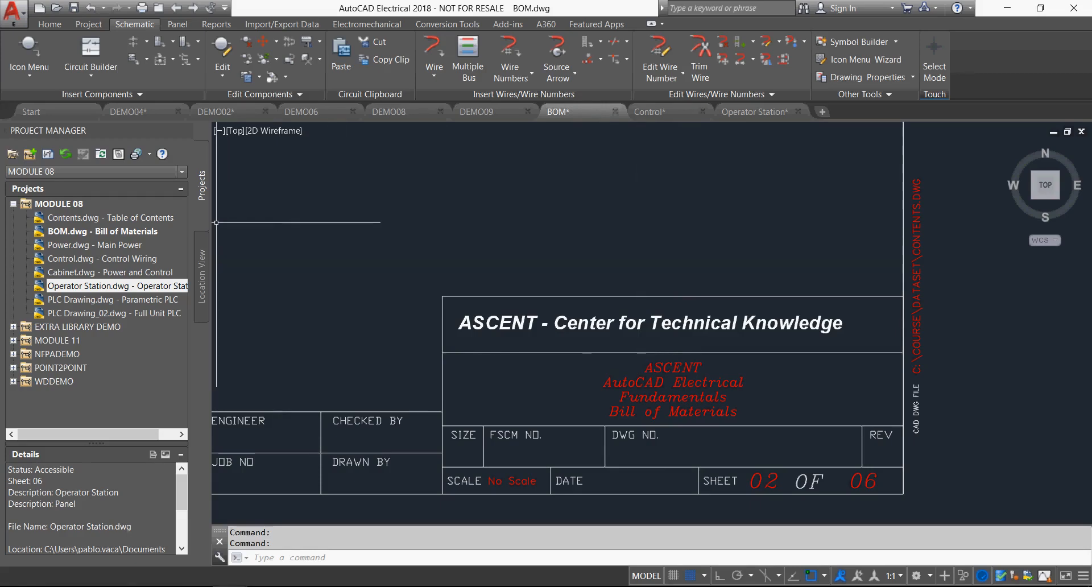
Set the MODULE 08 project description Line1 to SOLIDCAD and Line3 to WEBINAR.
right_click(47, 204)
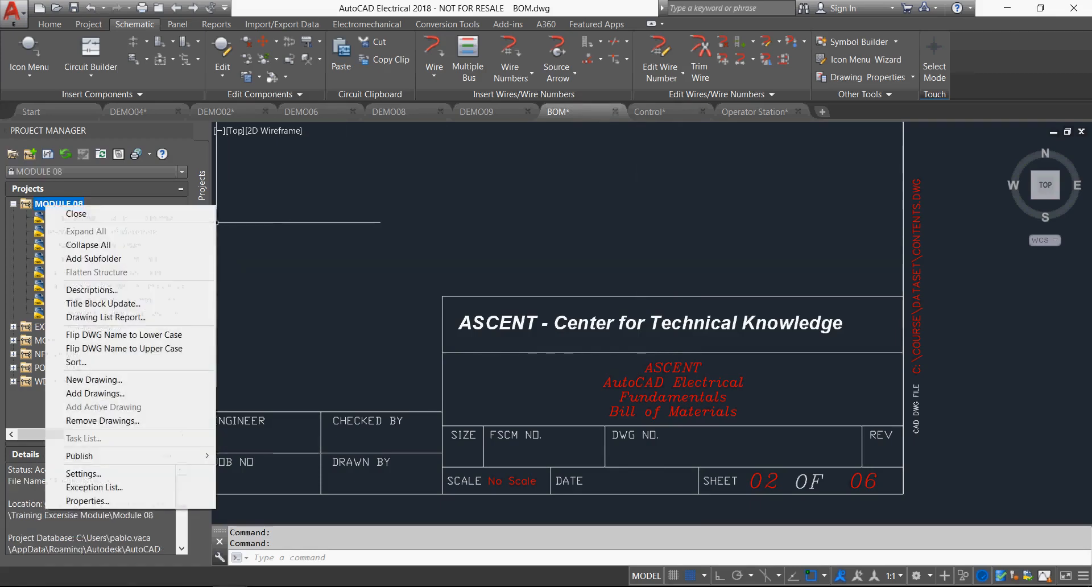
click(91, 290)
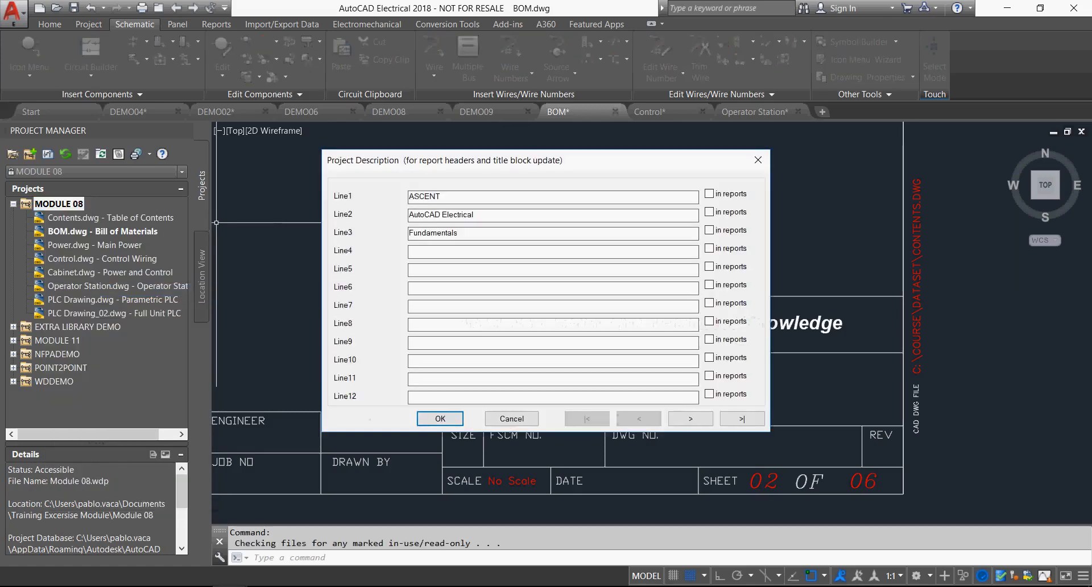
key(shift+Home)
text(SO)
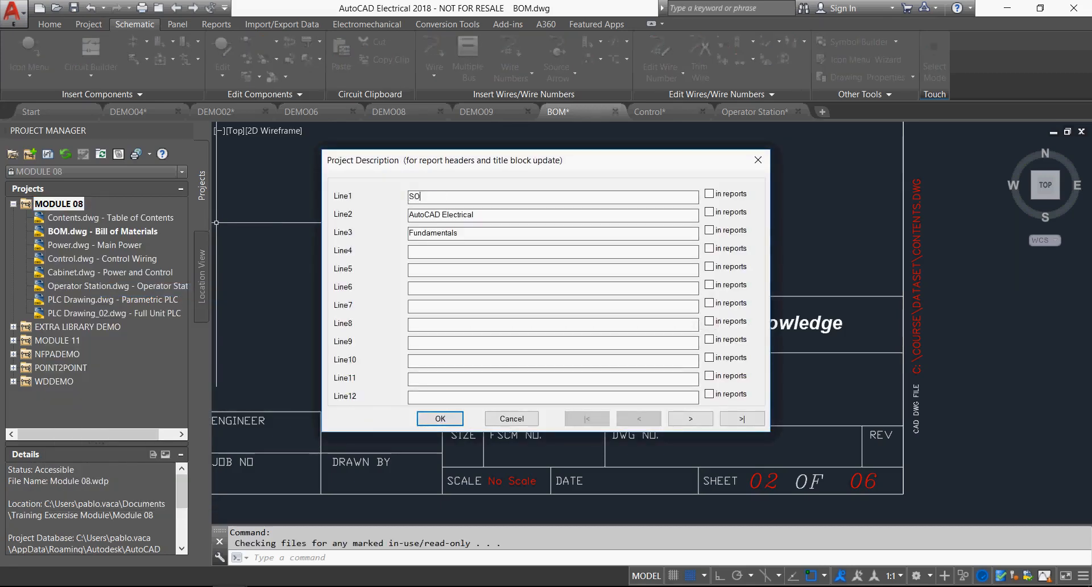
text(LIDCAD)
key(shift+Home)
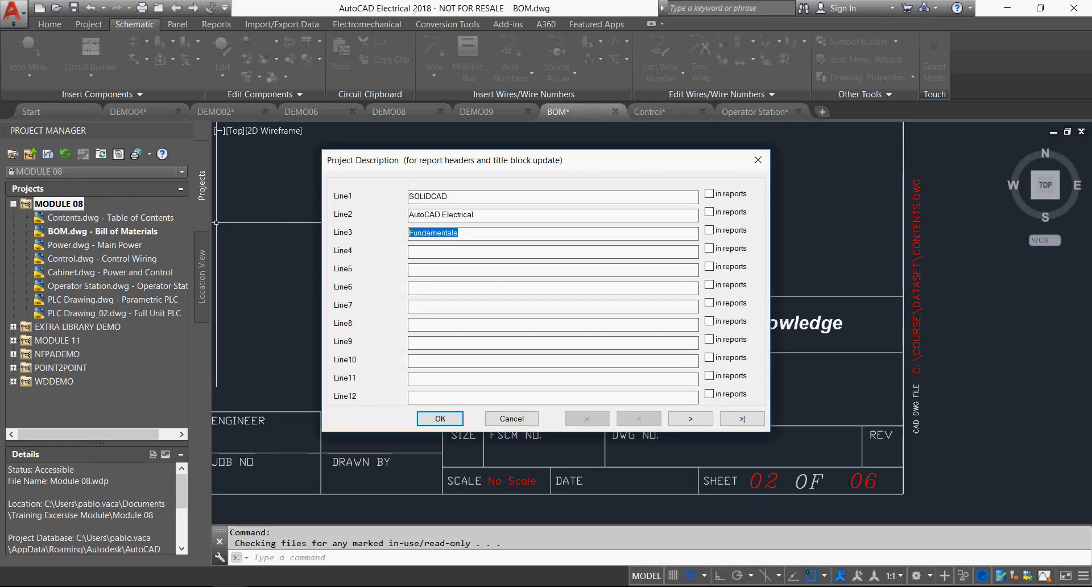
text(WEBINAR)
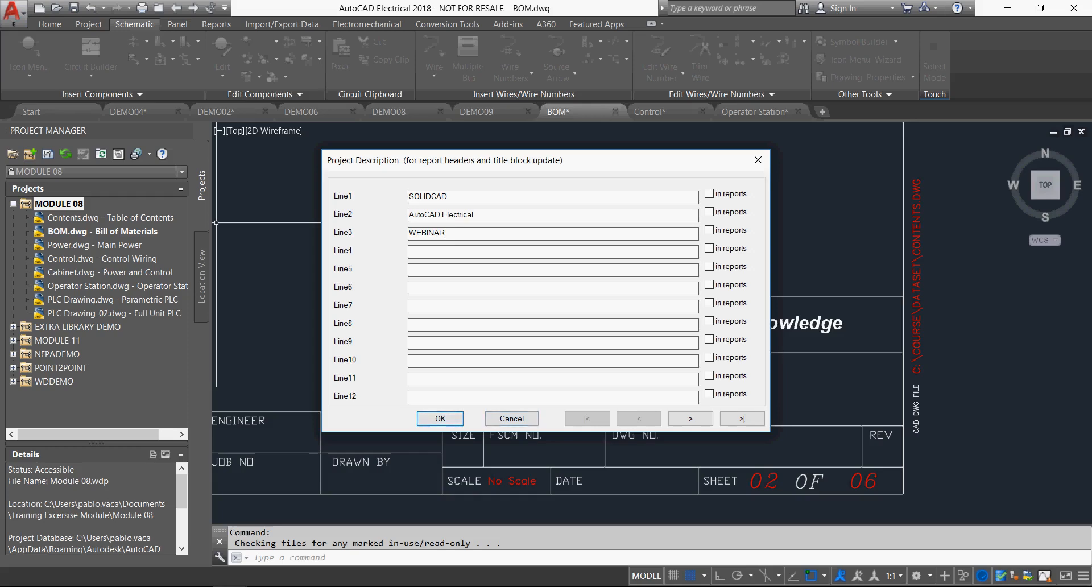
click(440, 418)
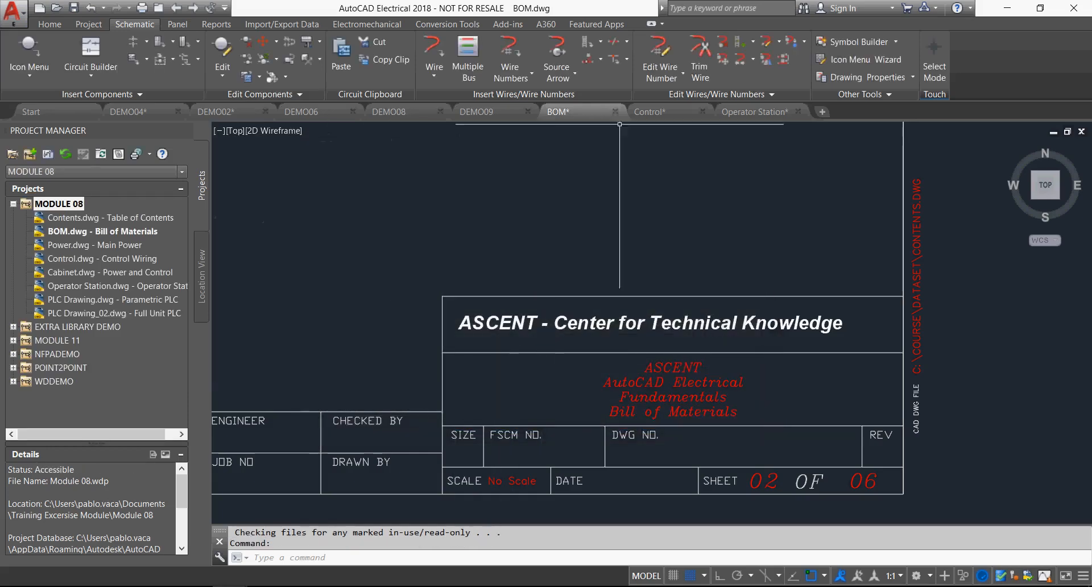
Update title block lines LINE1, LINE2 and LINE3 project-wide for all drawings in MODULE 08.
right_click(57, 204)
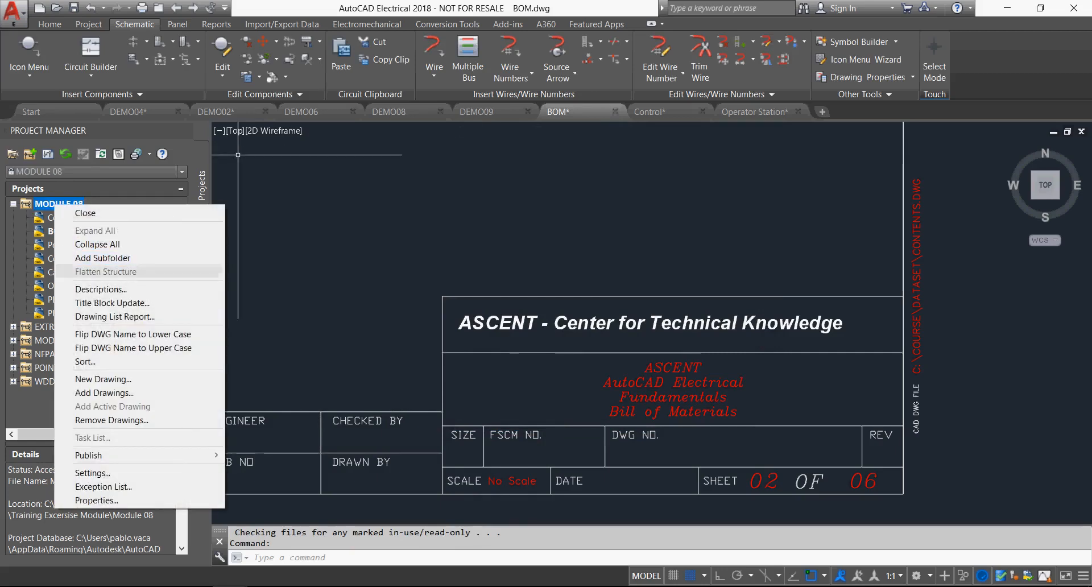
click(112, 303)
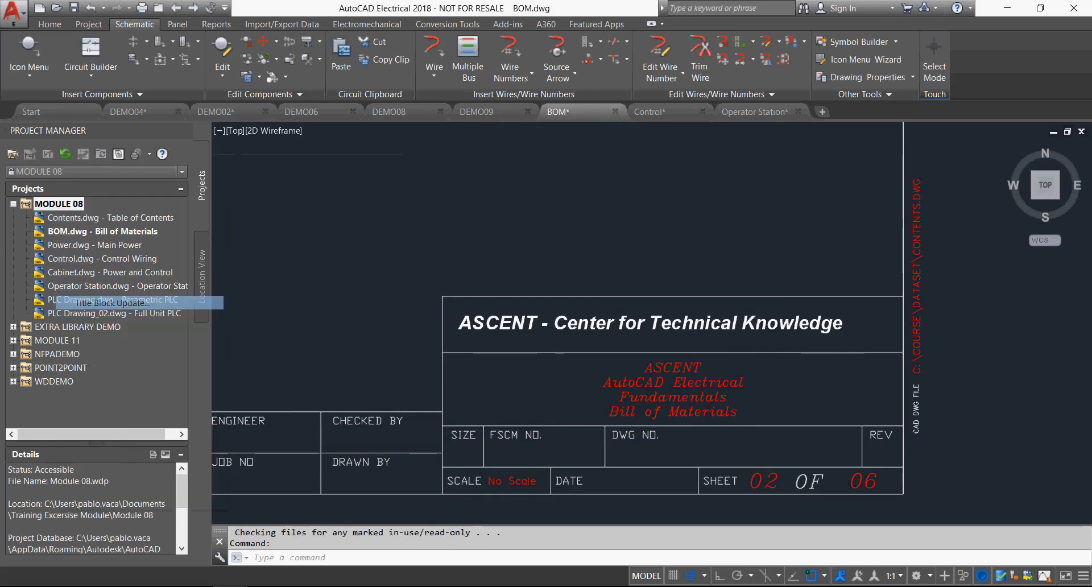
click(262, 137)
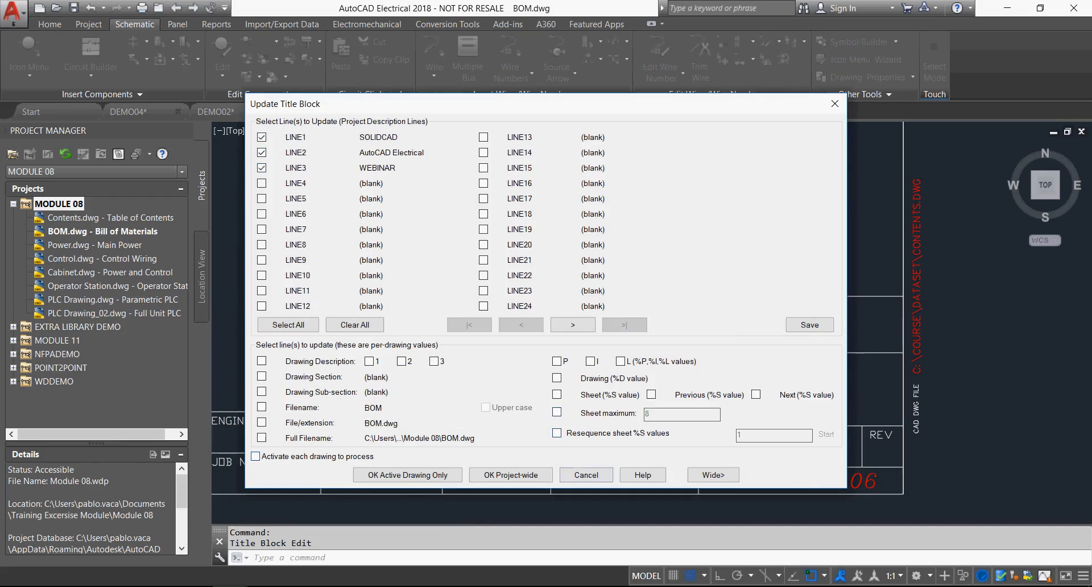
click(511, 475)
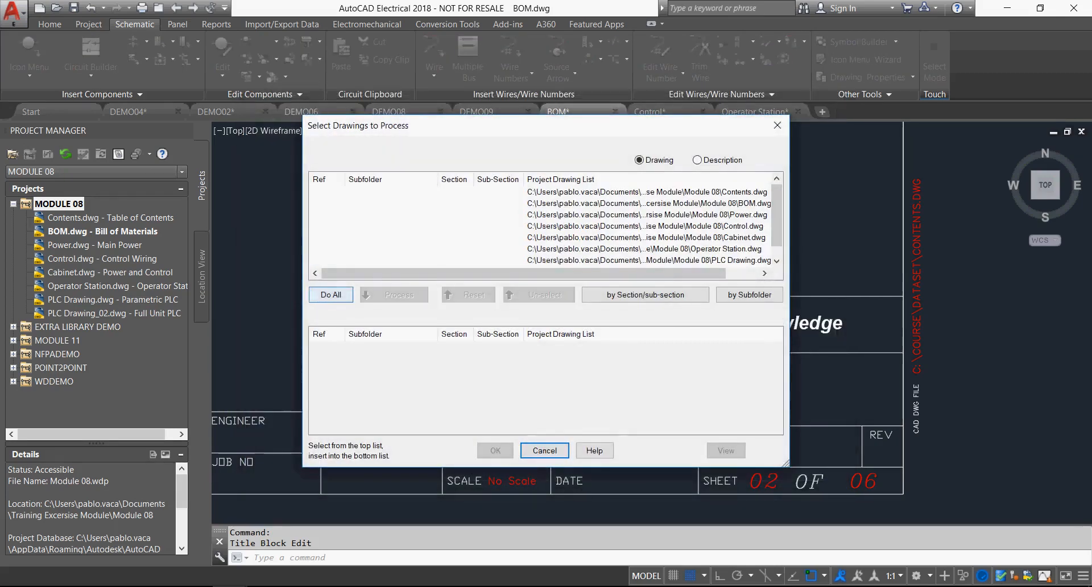
click(331, 294)
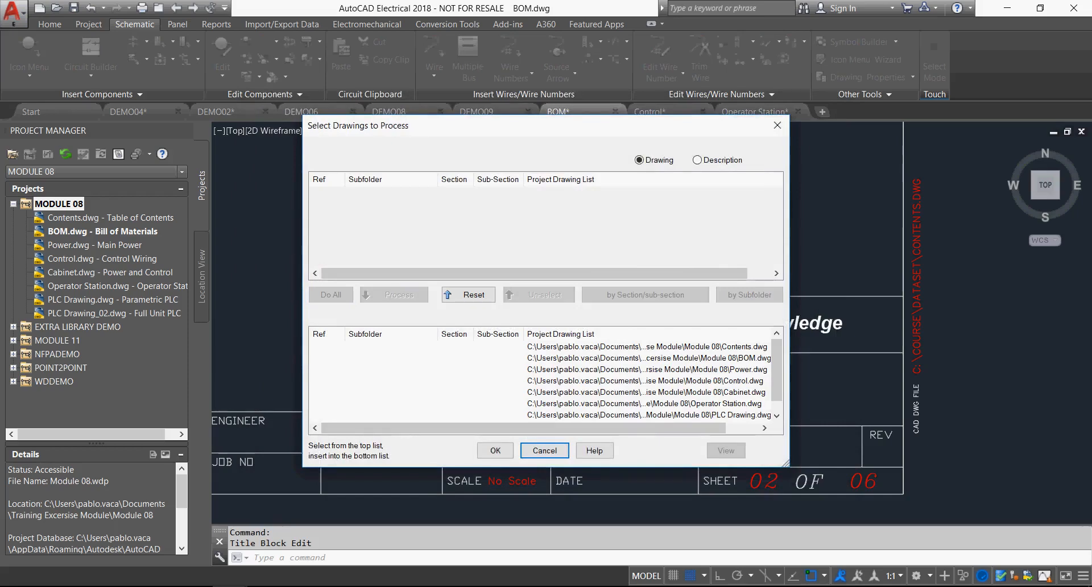
click(495, 450)
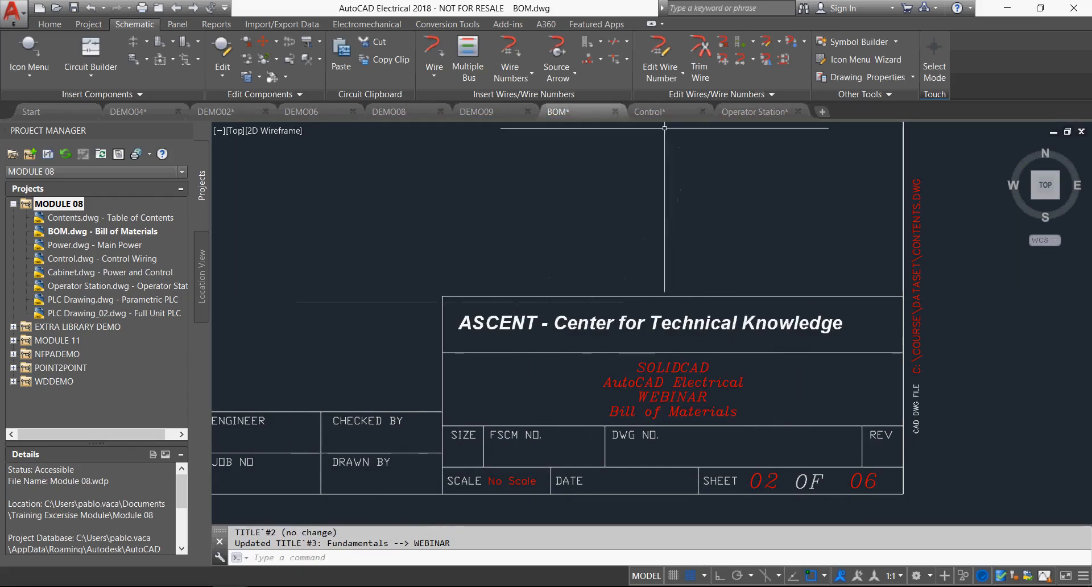
Examine the title blocks of the Control, Operator Station, BOM and PLC Drawing drawings.
click(650, 112)
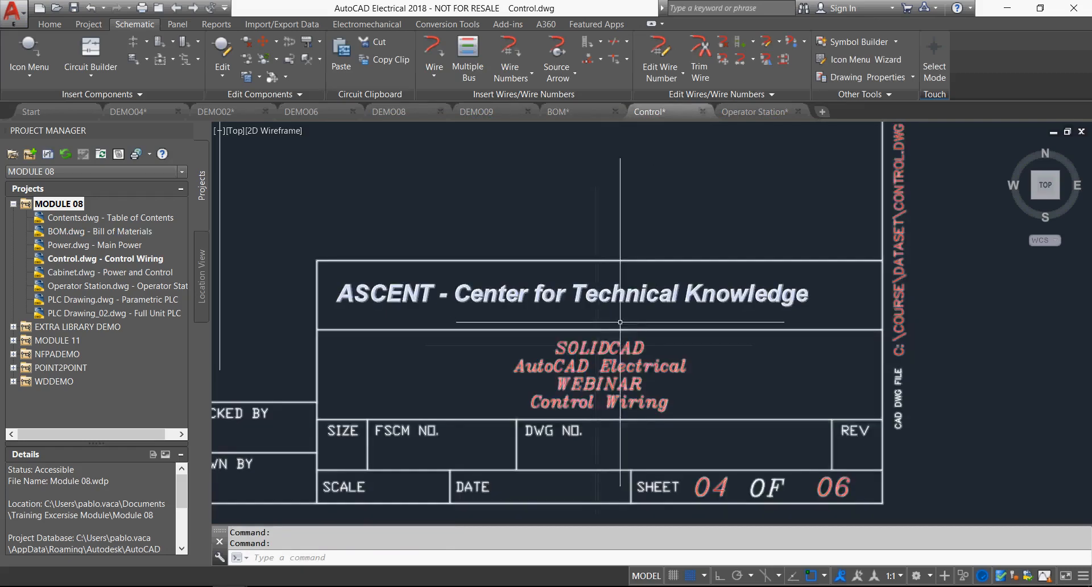
click(755, 112)
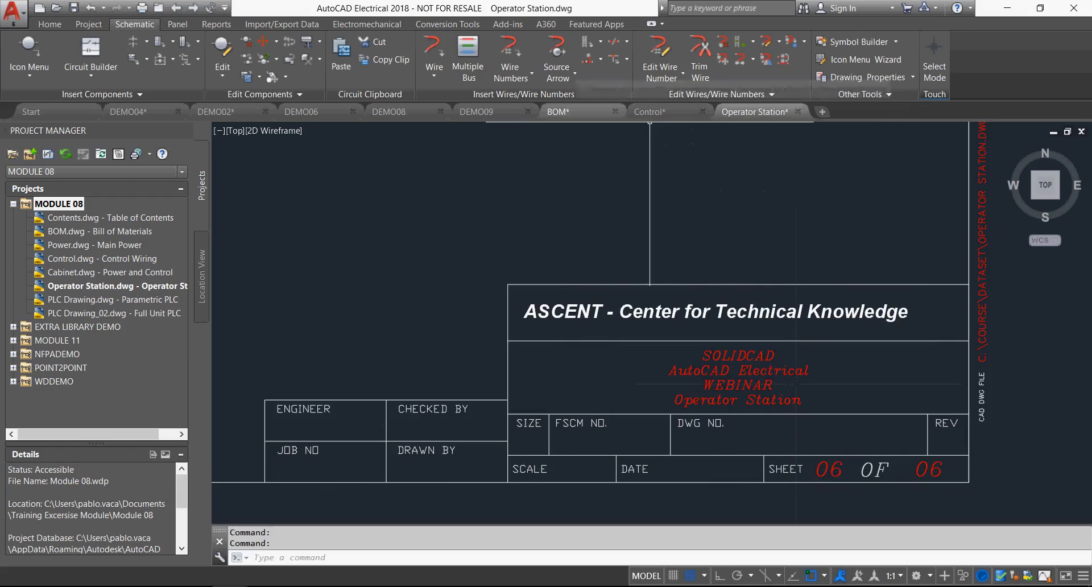
click(557, 112)
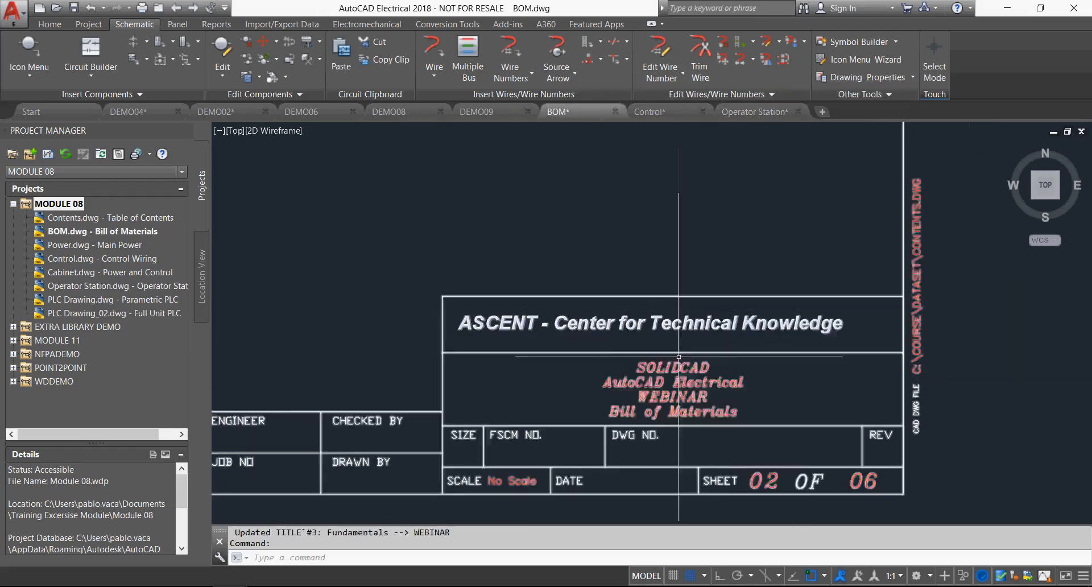
double_click(114, 299)
scroll(884, 411, up, 6)
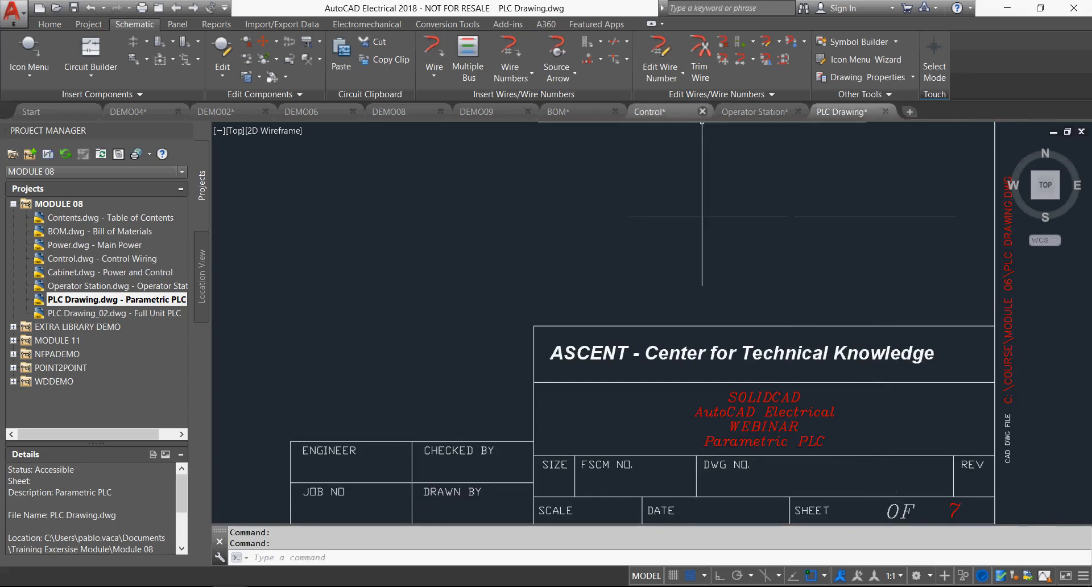
Close the Control, Operator Station, PLC Drawing and BOM drawings, saving the changes to each.
click(703, 111)
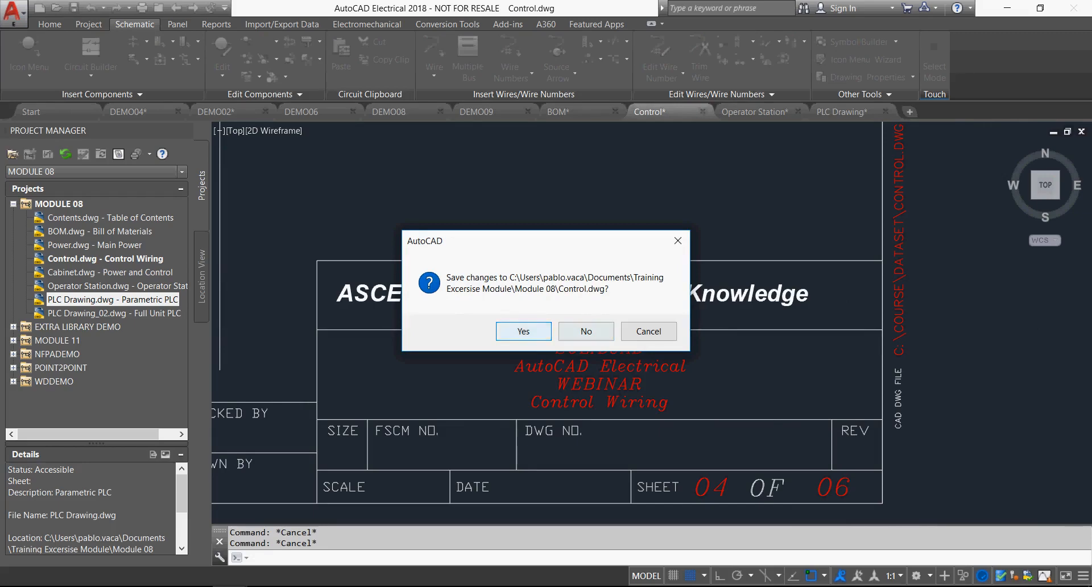
click(524, 332)
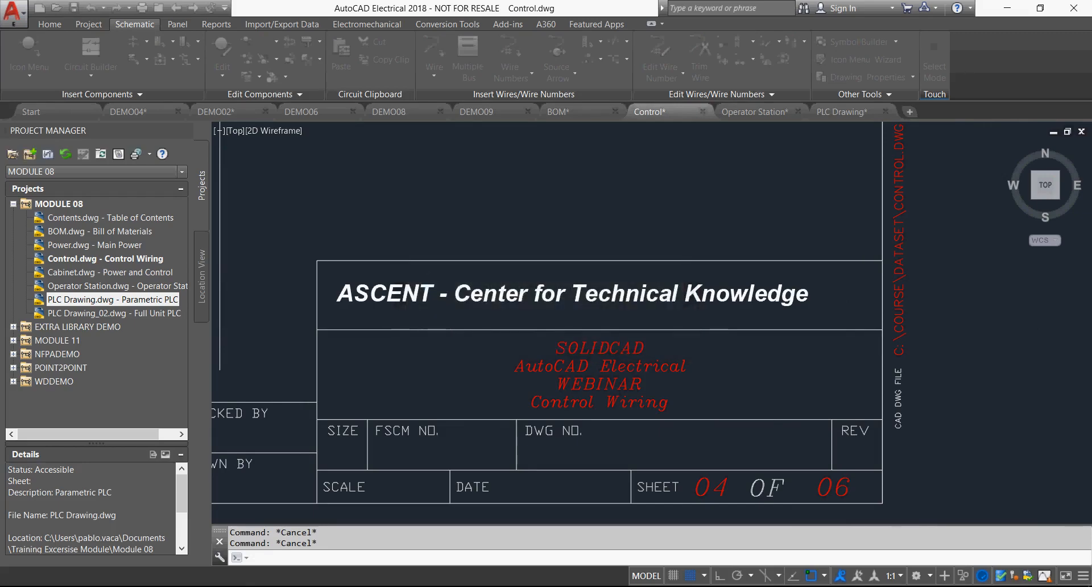
click(710, 112)
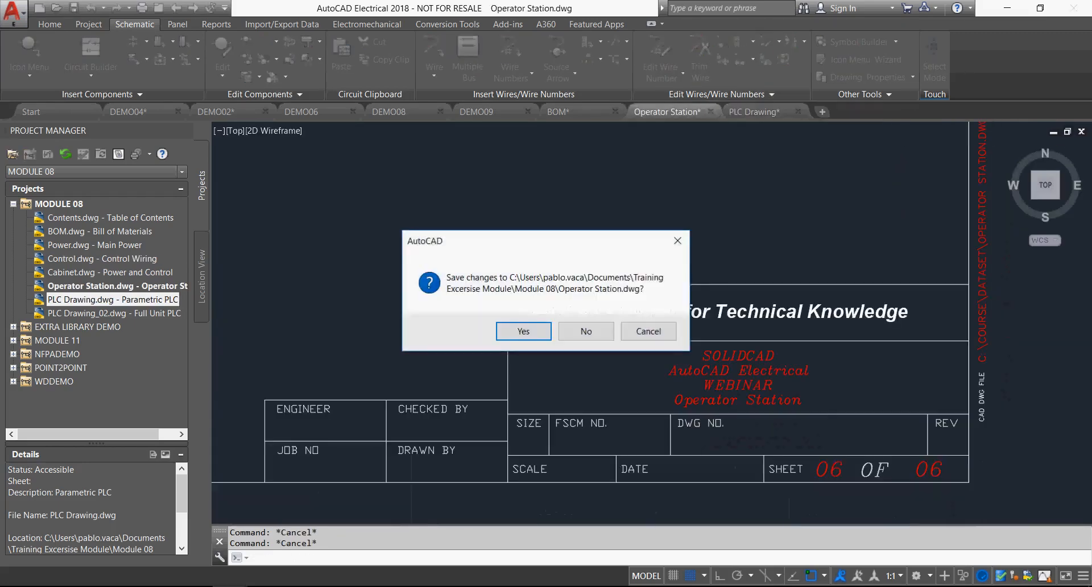
click(524, 331)
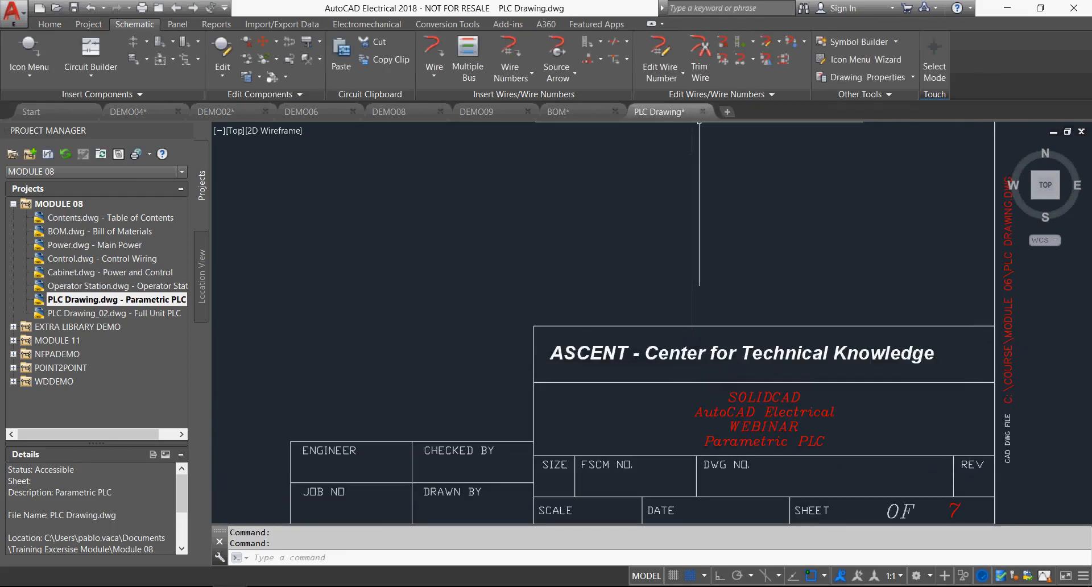
click(703, 111)
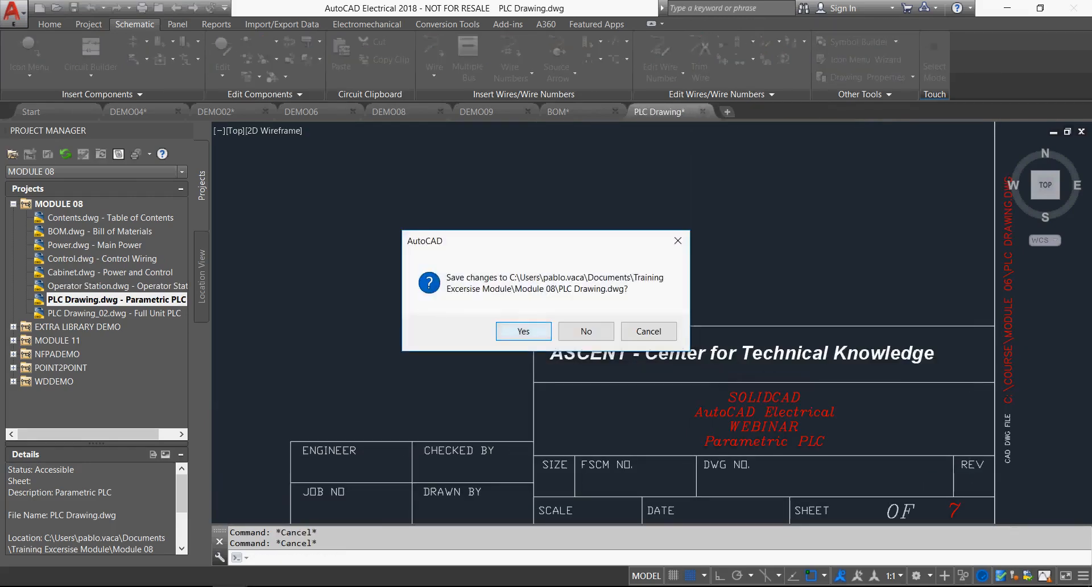
click(524, 331)
click(616, 112)
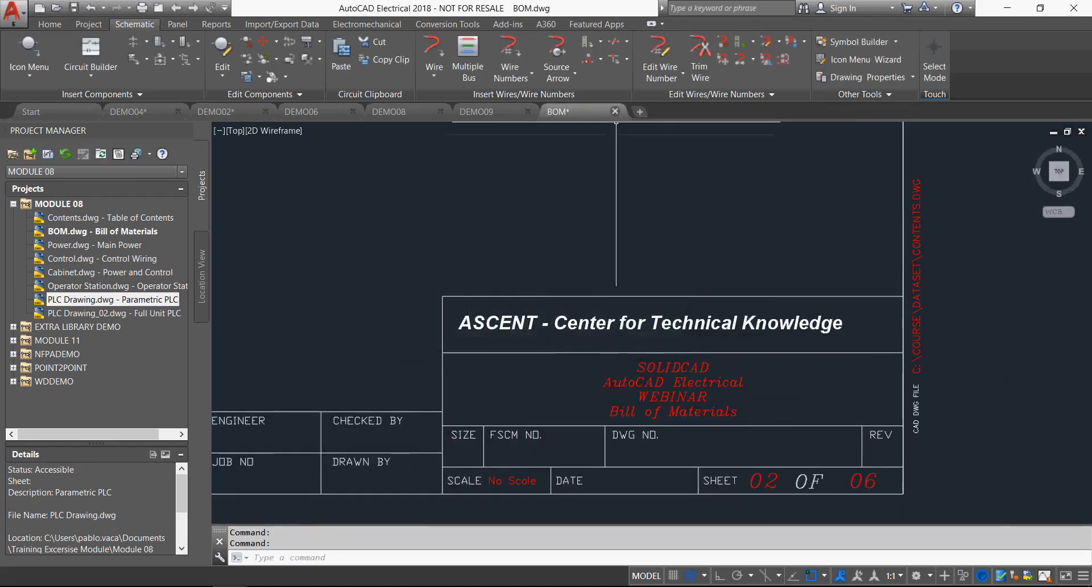
click(524, 330)
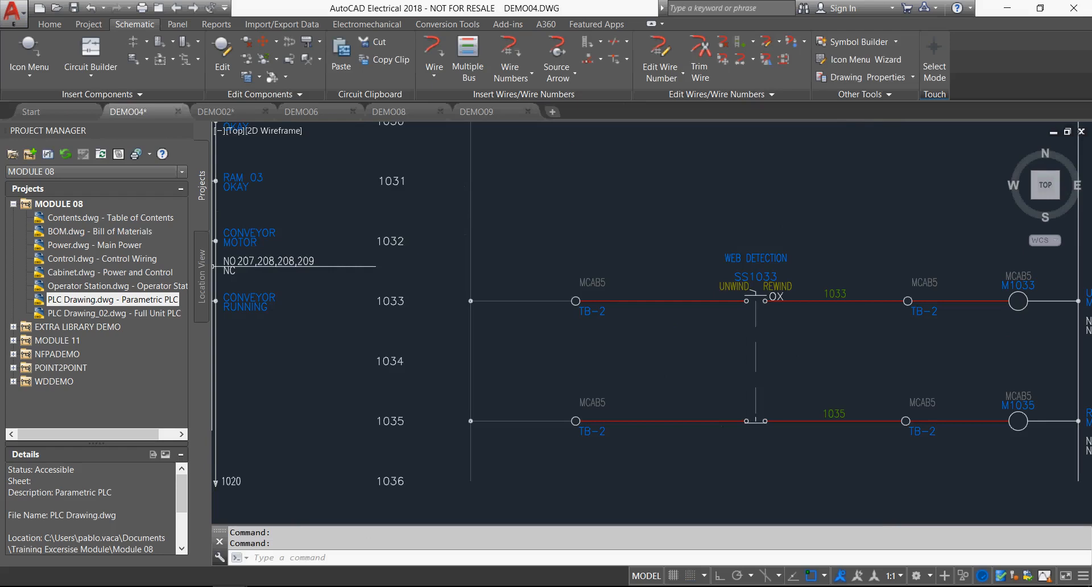
Collapse the MODULE 08 project, make WDDEMO the active project and select its demo04 control schematic.
click(14, 204)
right_click(57, 231)
click(89, 237)
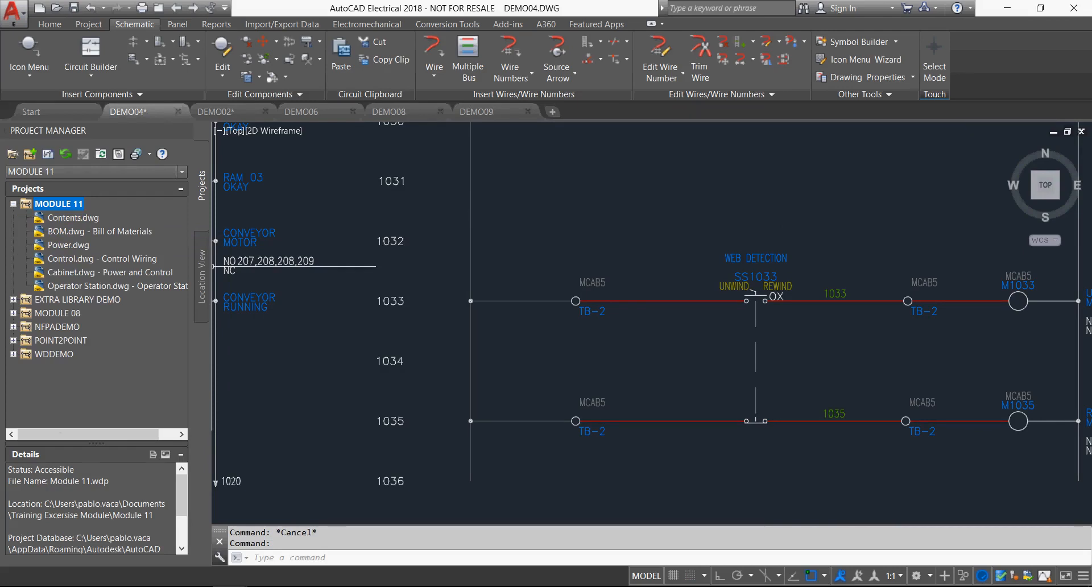
right_click(57, 354)
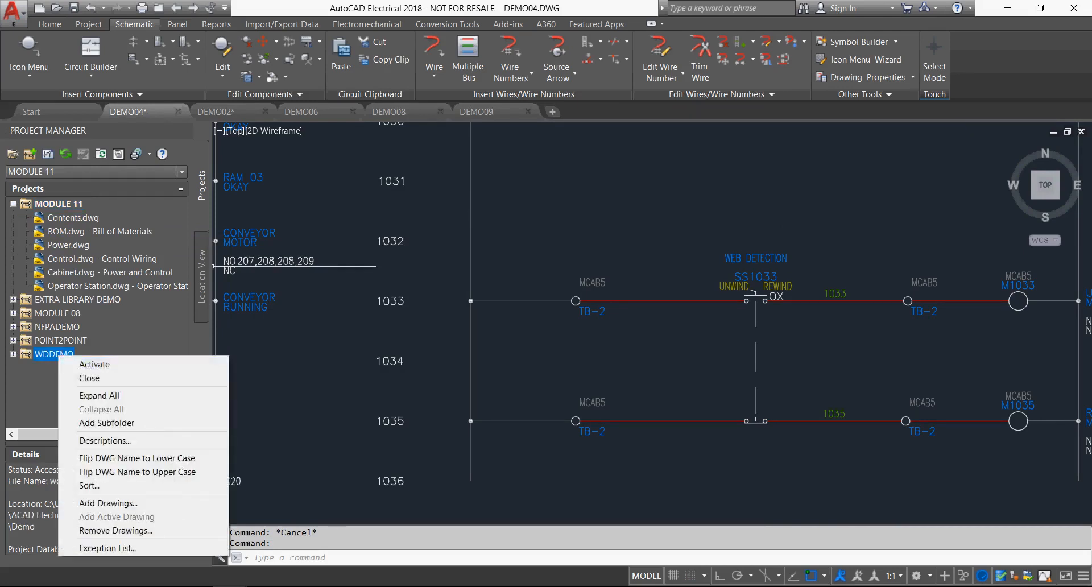
click(78, 363)
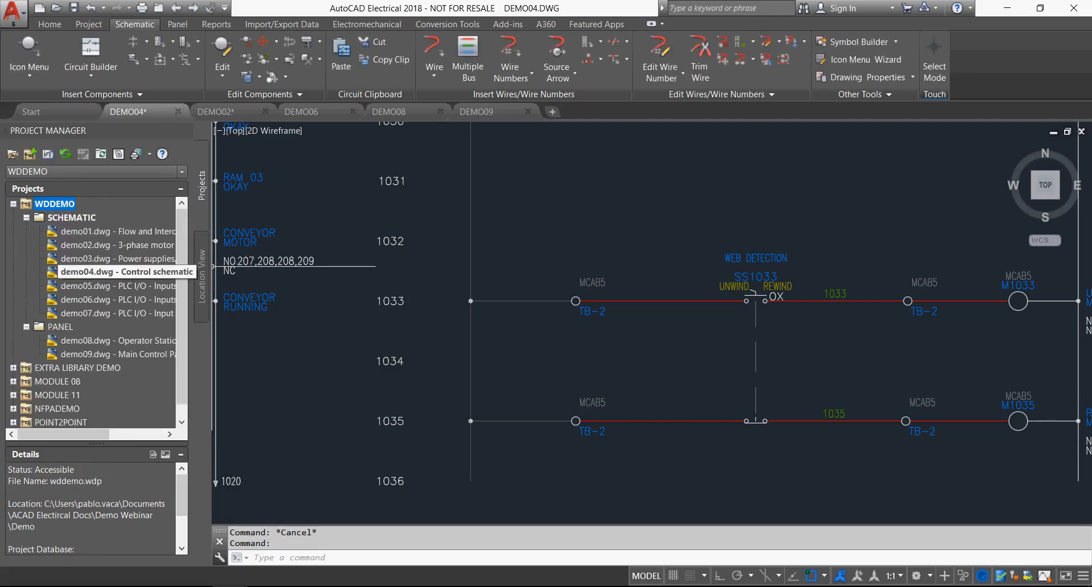
click(120, 272)
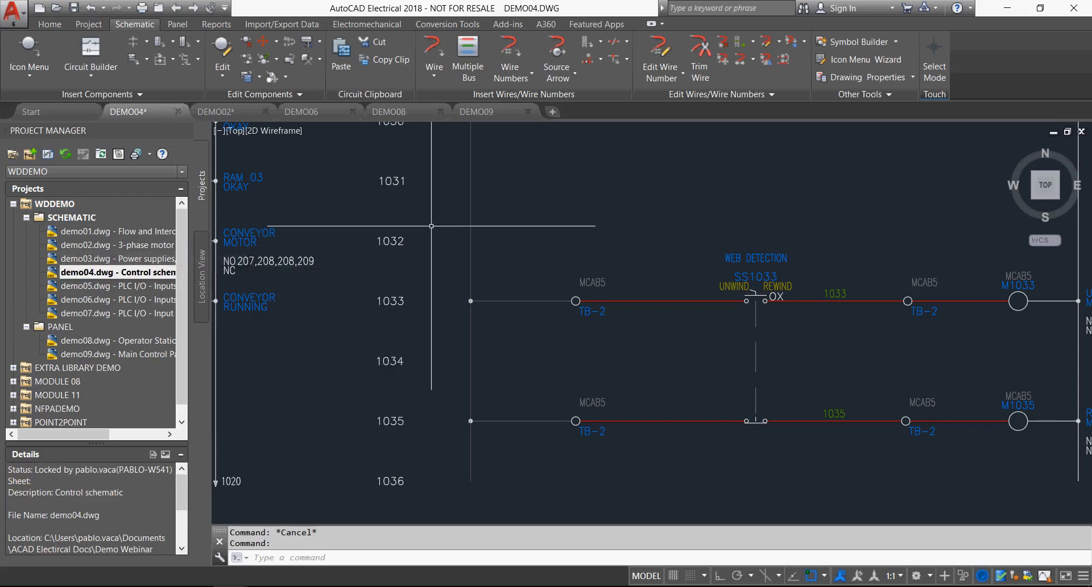
Close DEMO04 without saving its changes and reopen it from the WDDEMO project.
scroll(416, 264, down, 4)
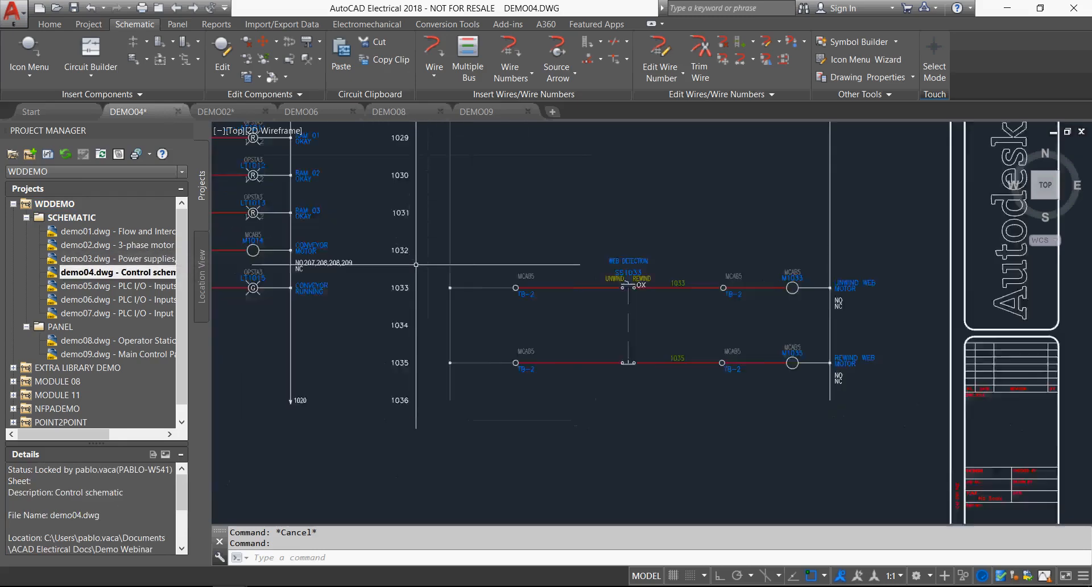
scroll(415, 265, down, 2)
middle_drag(416, 264, 520, 337)
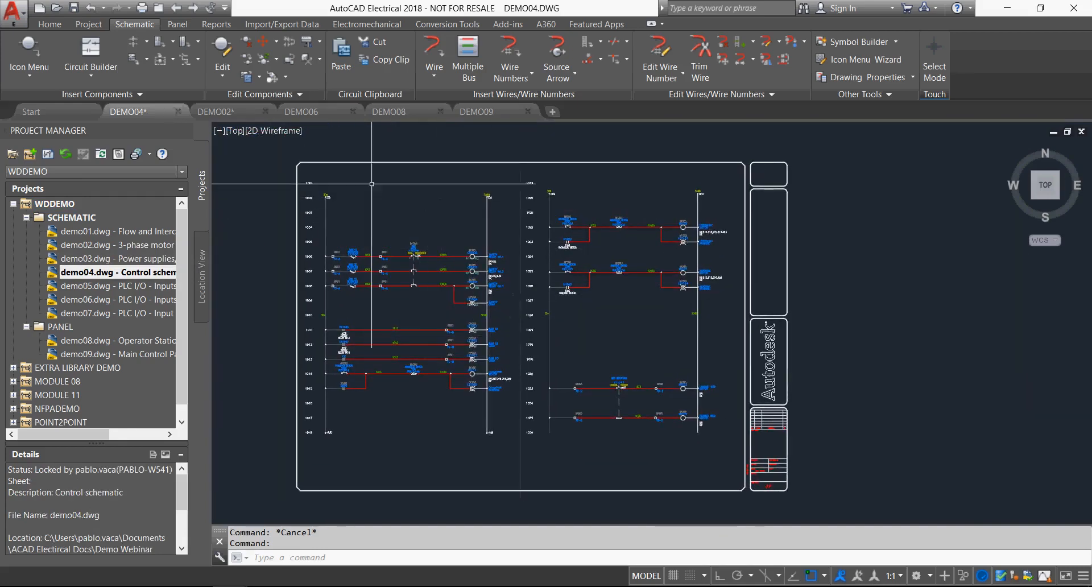
click(178, 112)
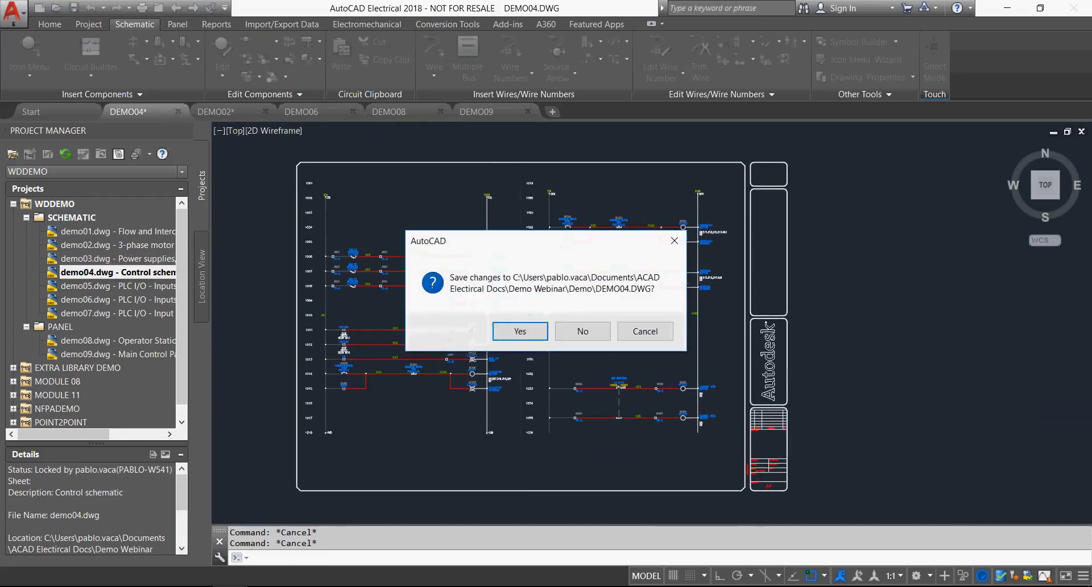
click(583, 331)
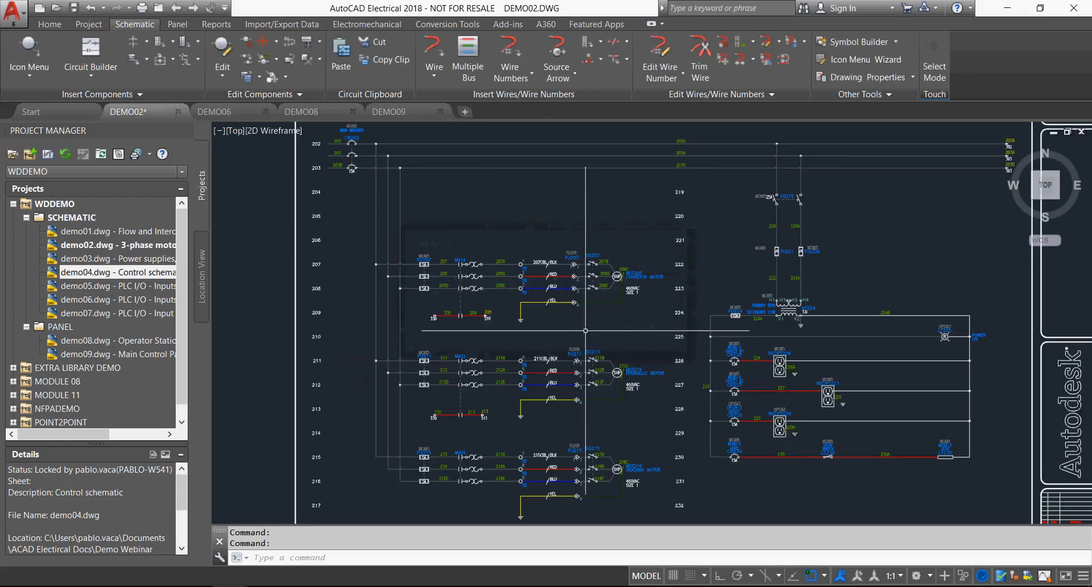
double_click(114, 272)
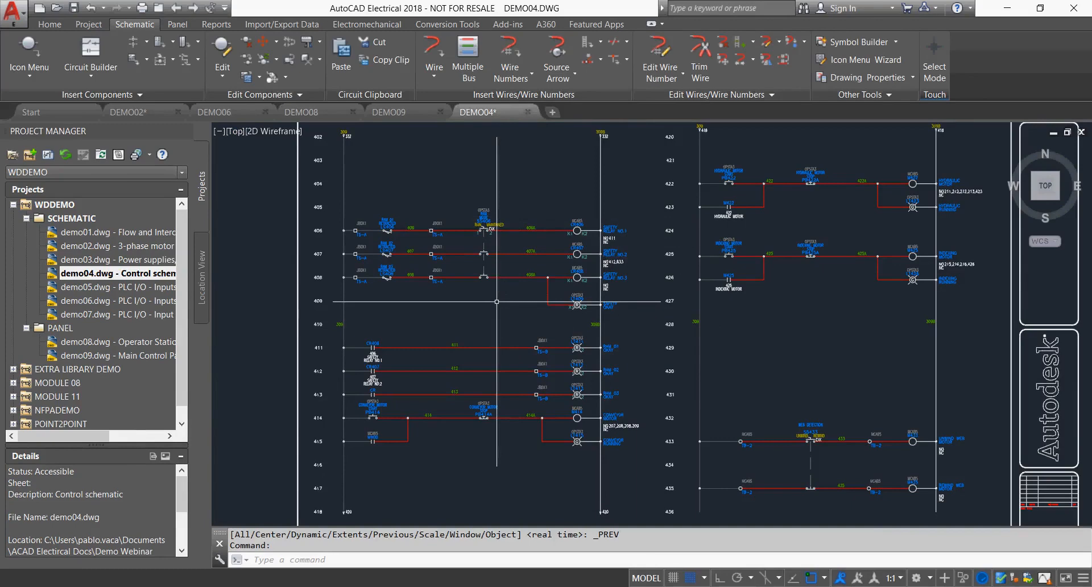
Open the CONVEYOR MOTOR STOP push button PB414A for editing and review the default description list without picking an entry.
right_click(484, 409)
click(484, 373)
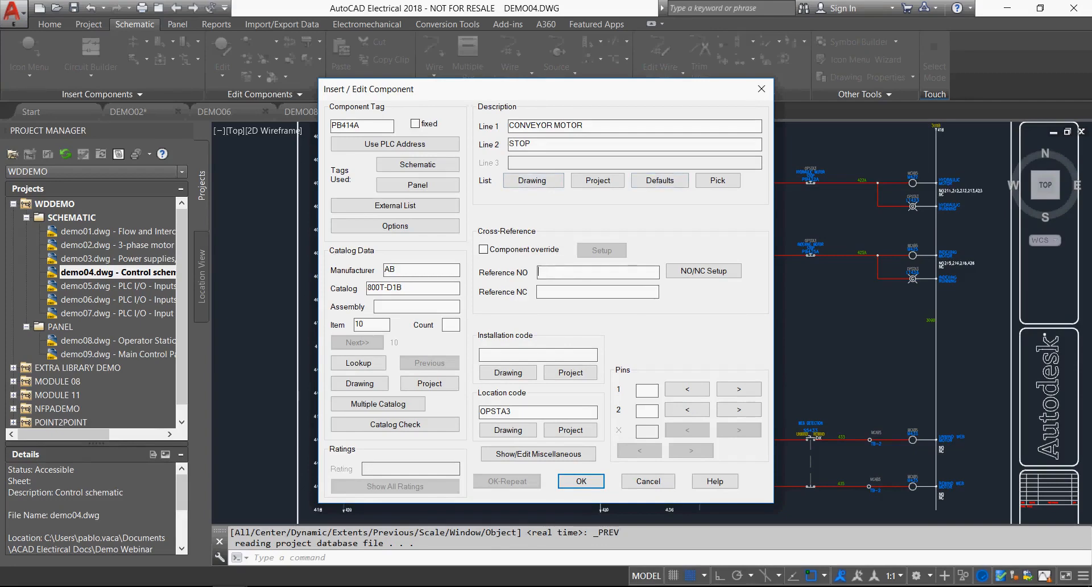
click(660, 181)
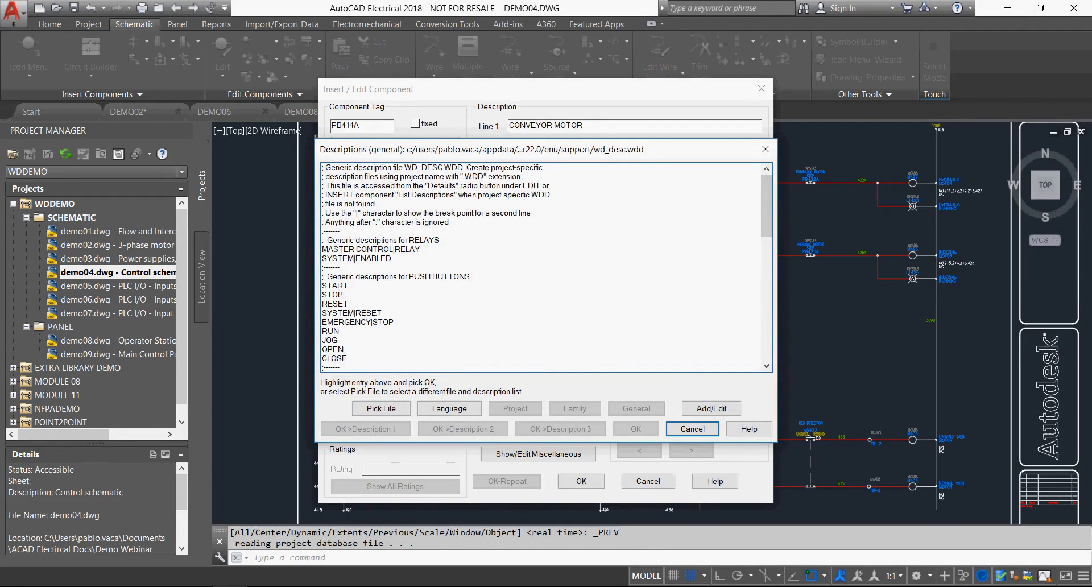
scroll(541, 267, down, 1)
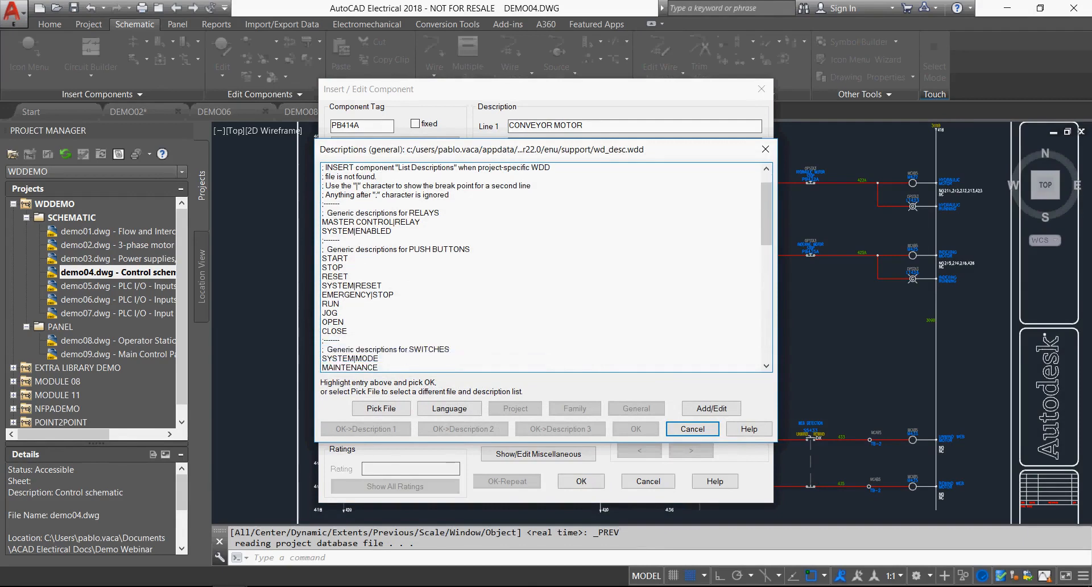
scroll(540, 267, down, 2)
scroll(540, 268, down, 1)
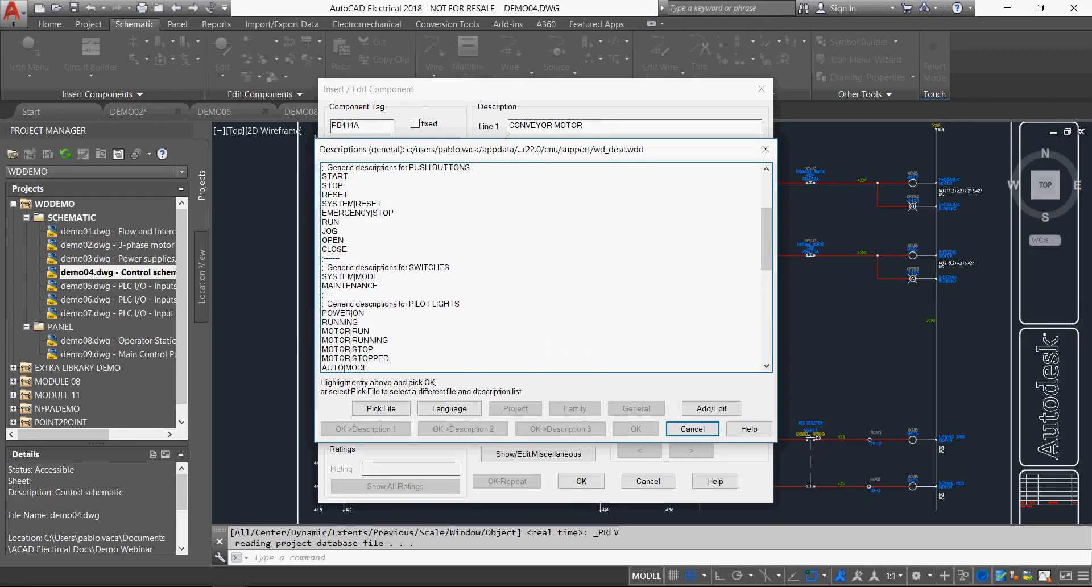
click(693, 429)
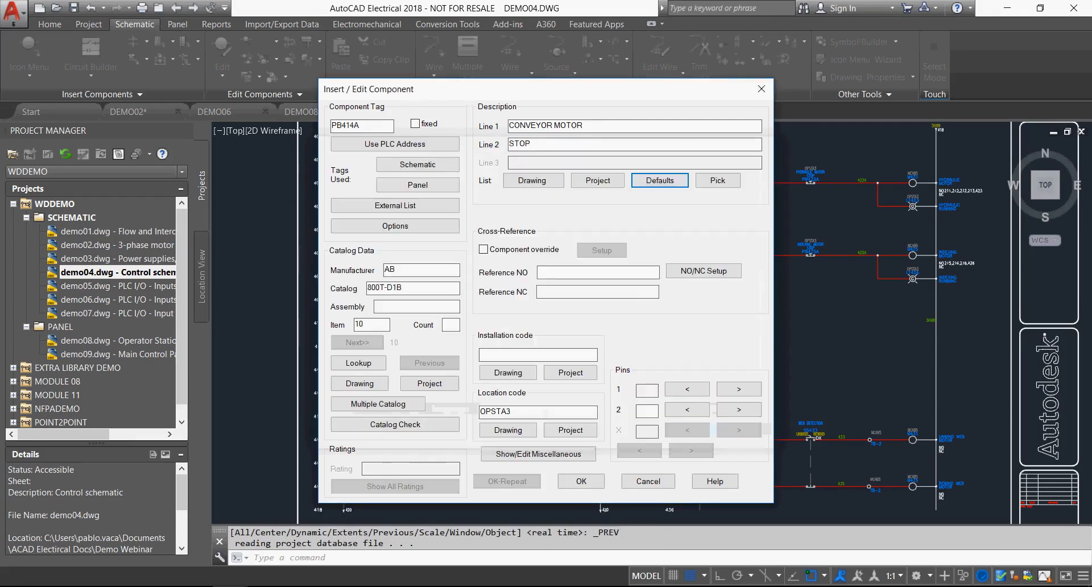
Review the project-wide push button descriptions and location codes for PB414A without picking an entry.
click(598, 181)
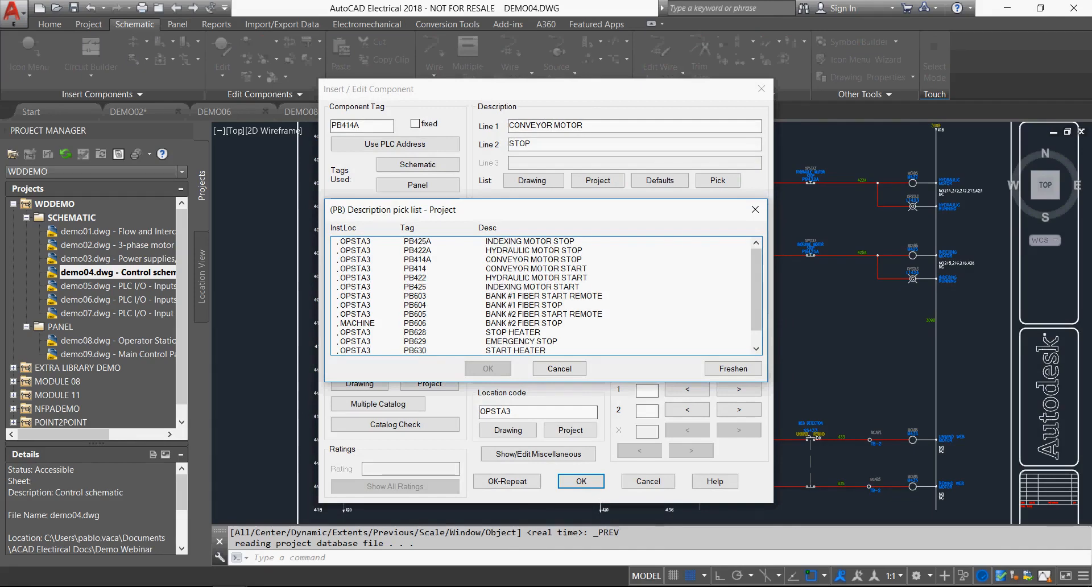
scroll(546, 296, down, 2)
scroll(546, 296, up, 2)
click(559, 369)
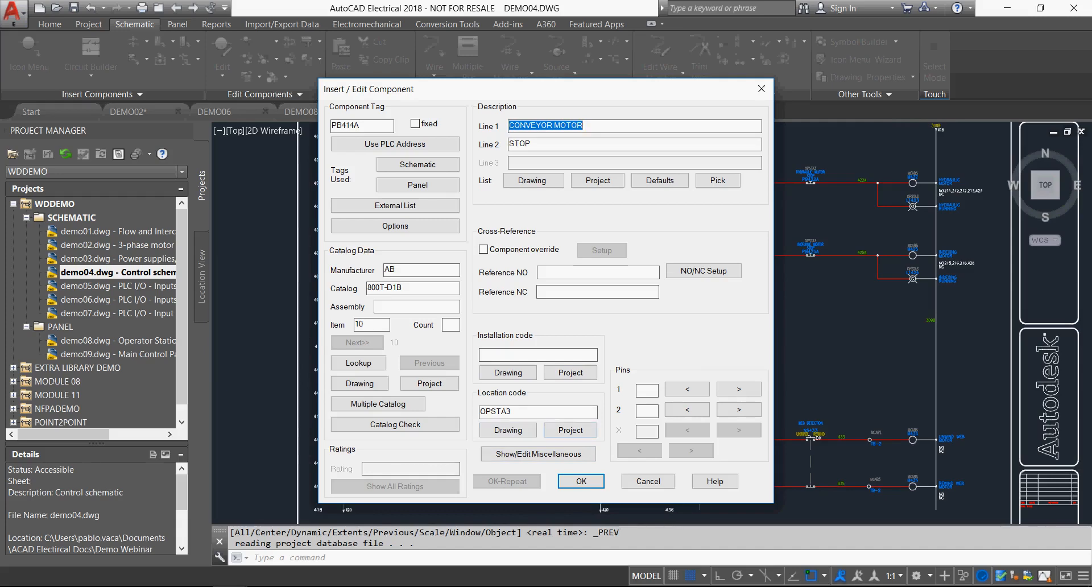
click(570, 430)
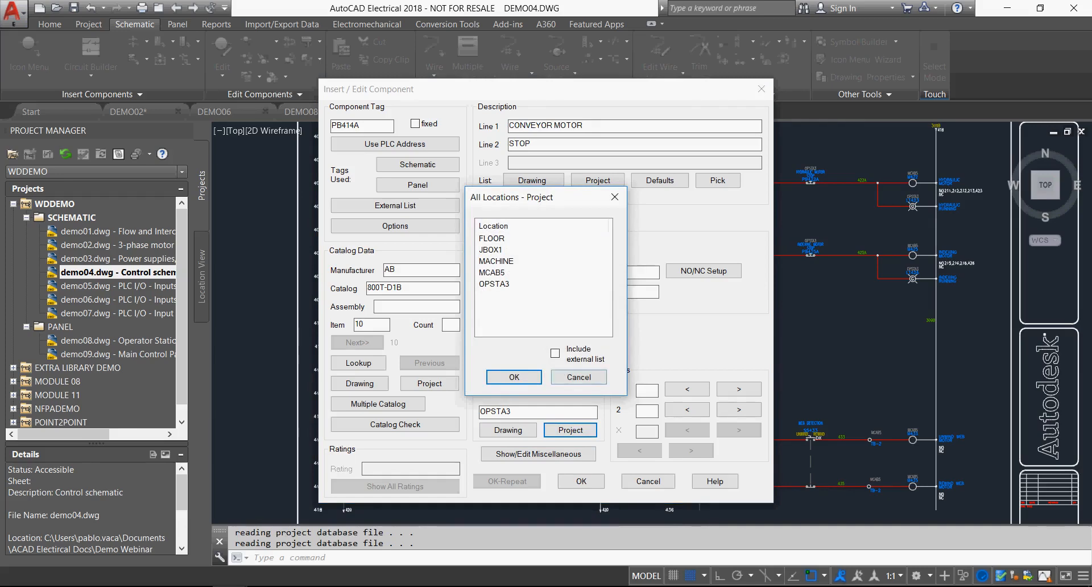
click(579, 378)
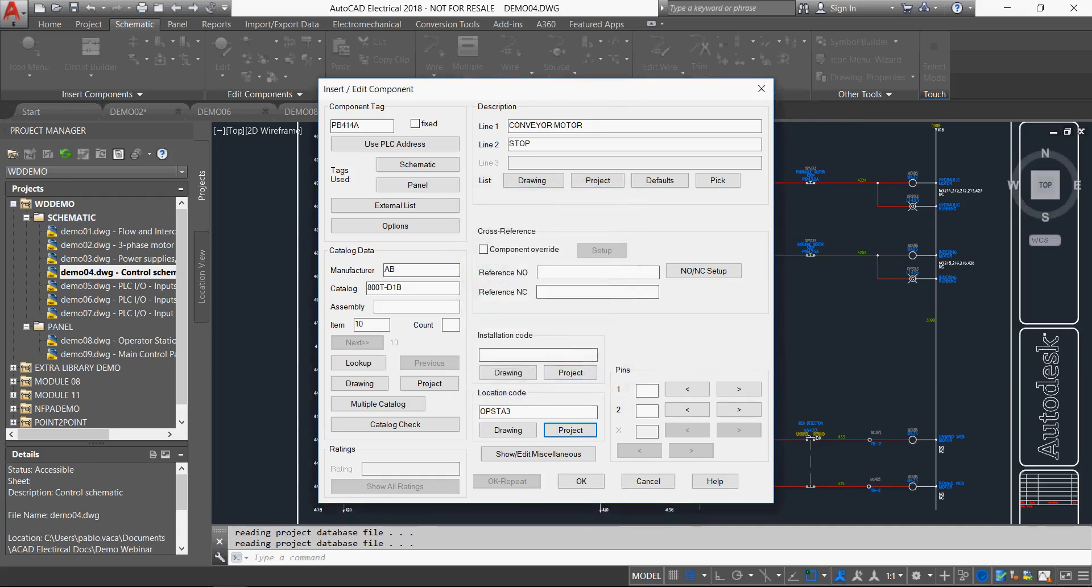
click(539, 272)
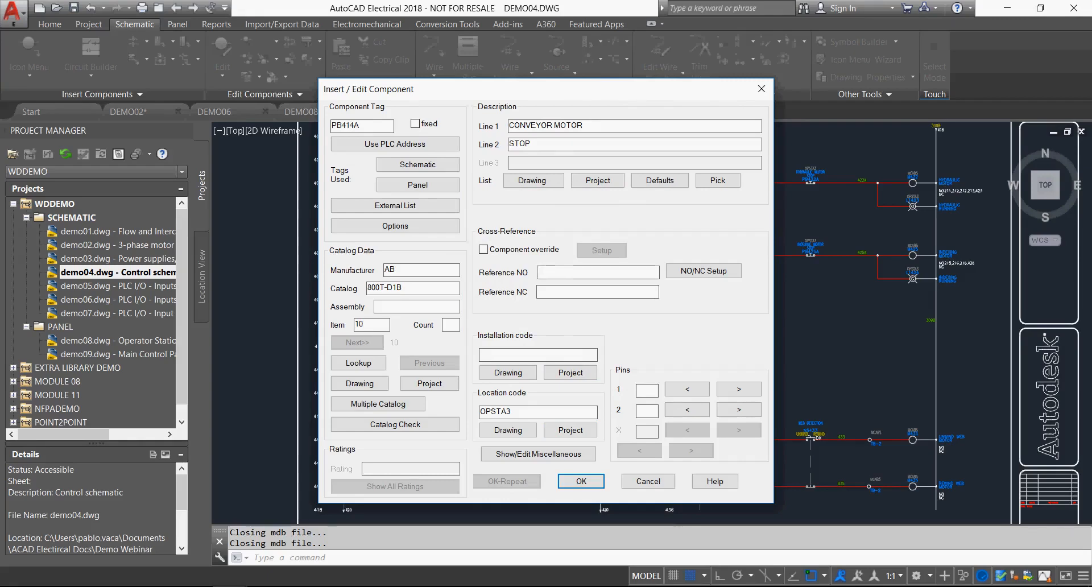
Look up the push button's catalog data, clear the search filter and browse the full push button catalog.
click(358, 363)
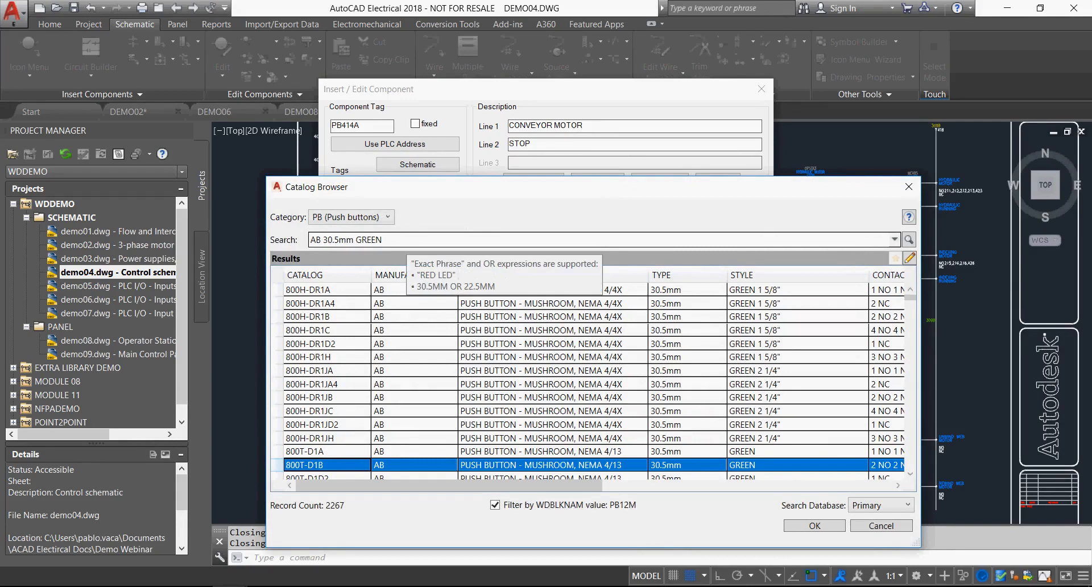
drag(407, 241, 309, 241)
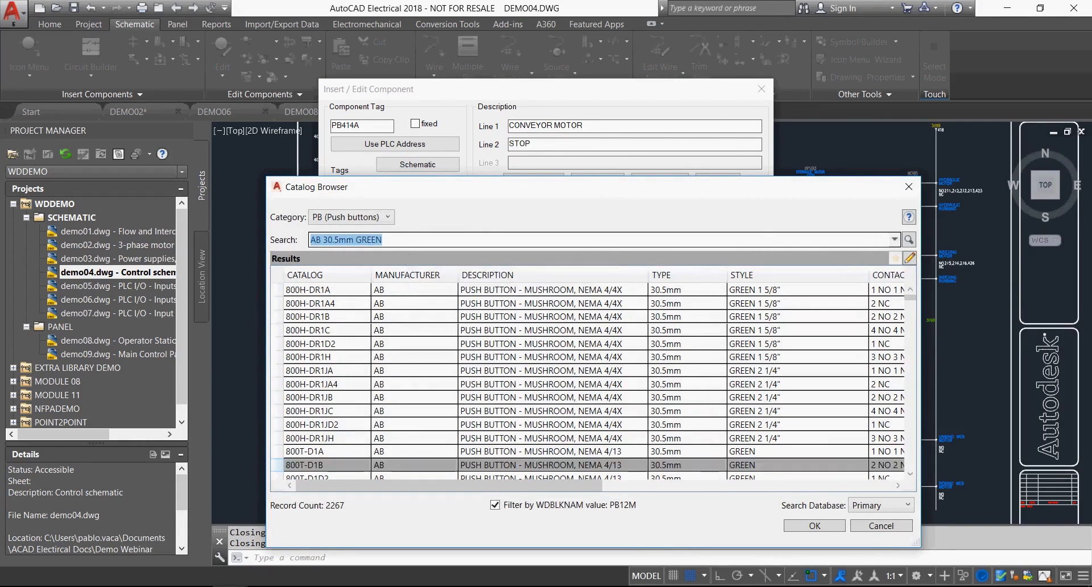
key(BackSpace)
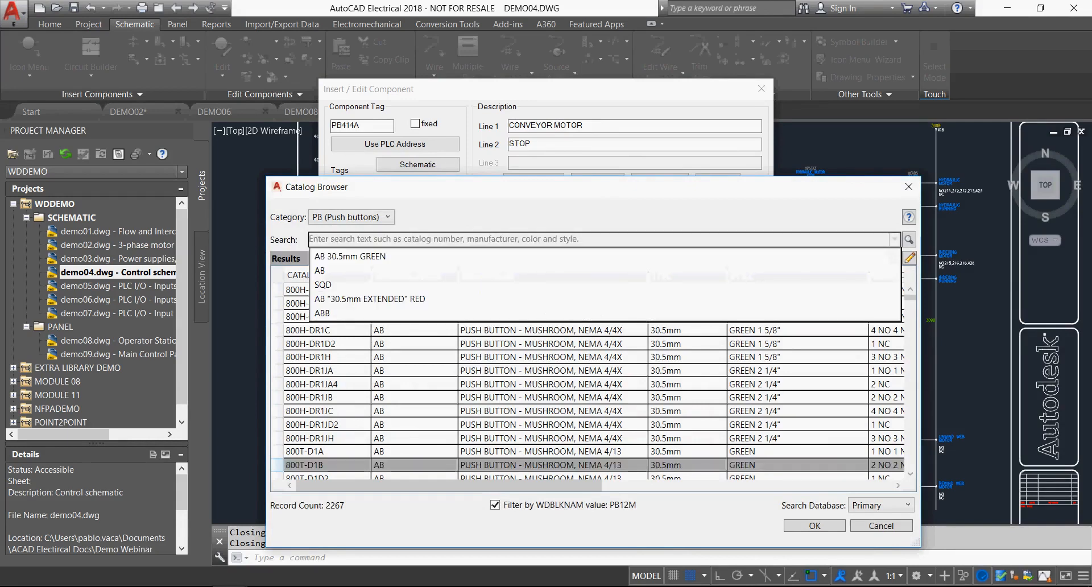
key(Return)
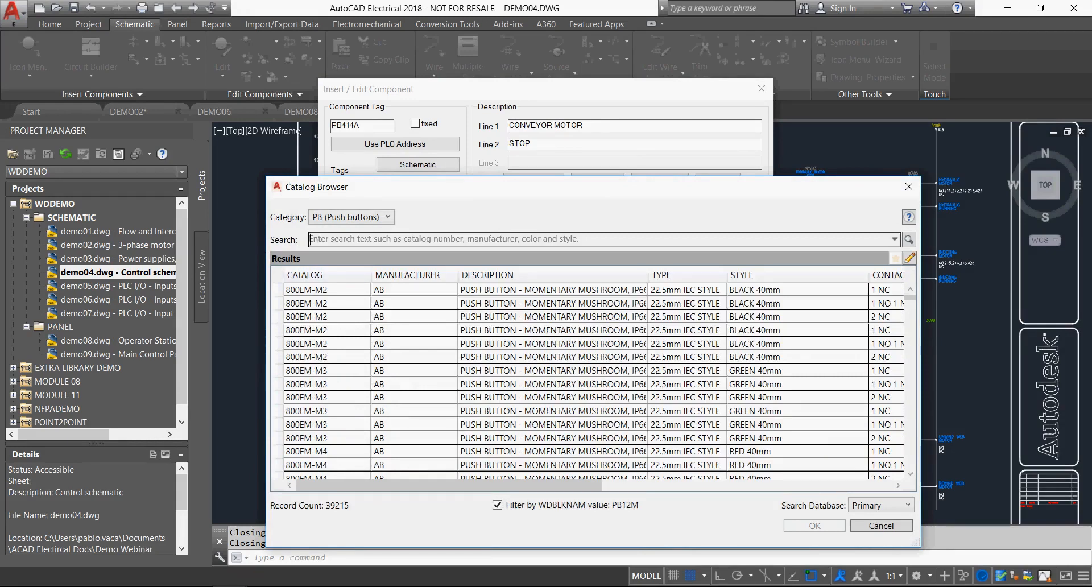
drag(910, 297, 910, 465)
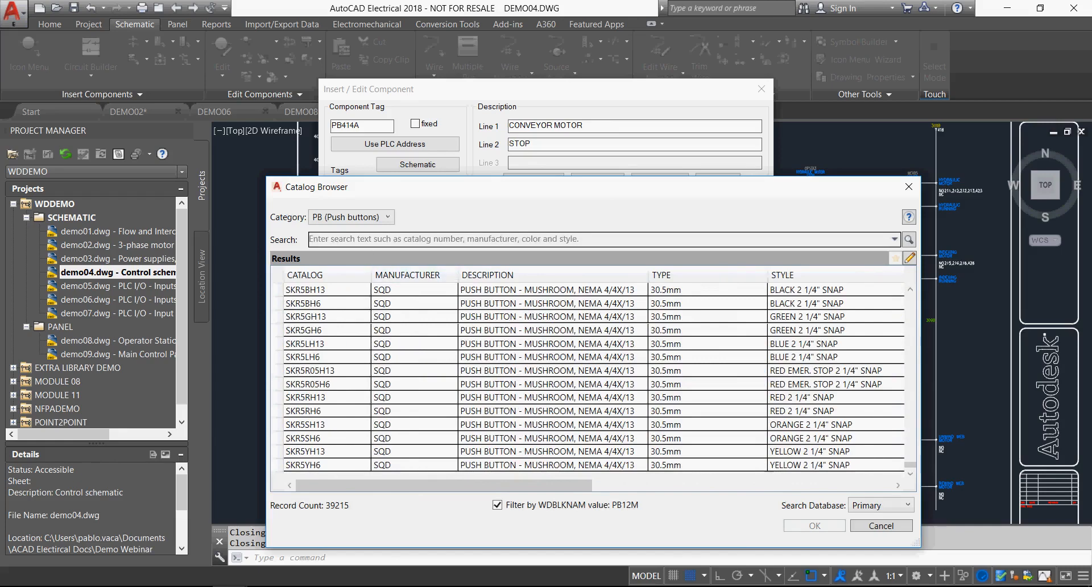
Search the push button catalog for FUJI and browse the matching parts.
text(FUJI)
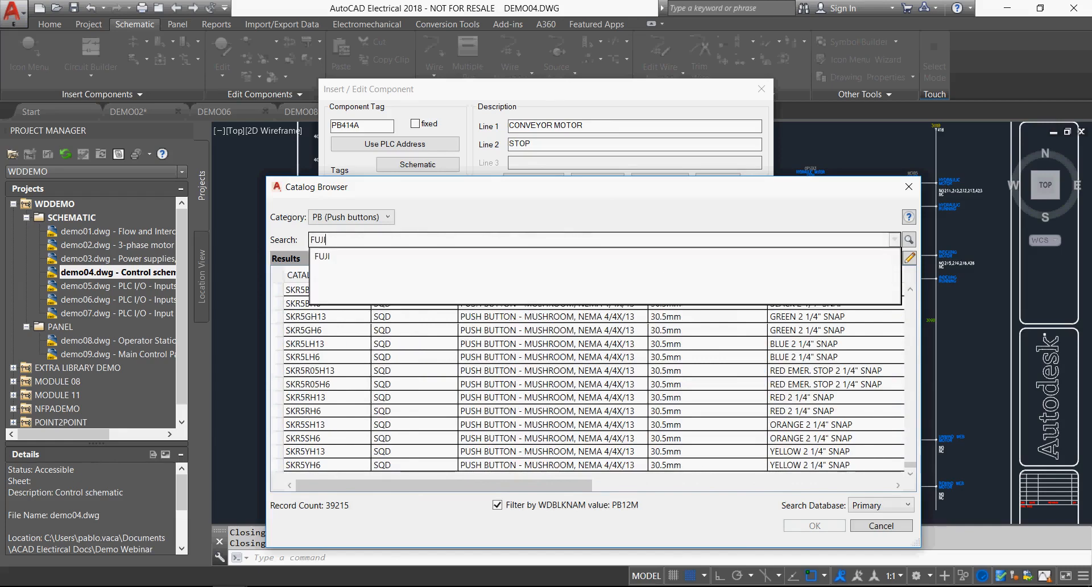
key(Return)
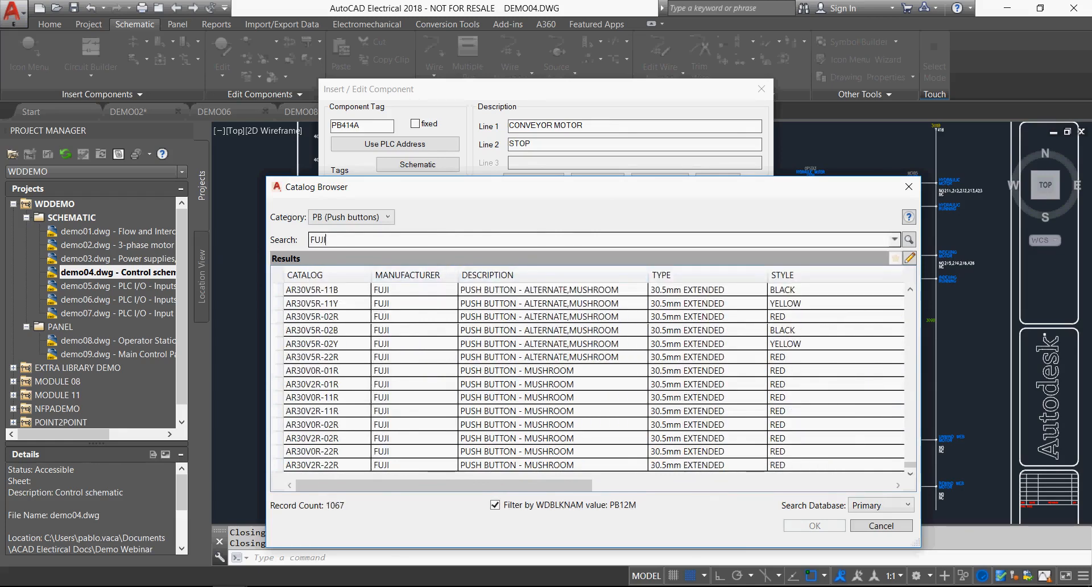
scroll(594, 379, up, 13)
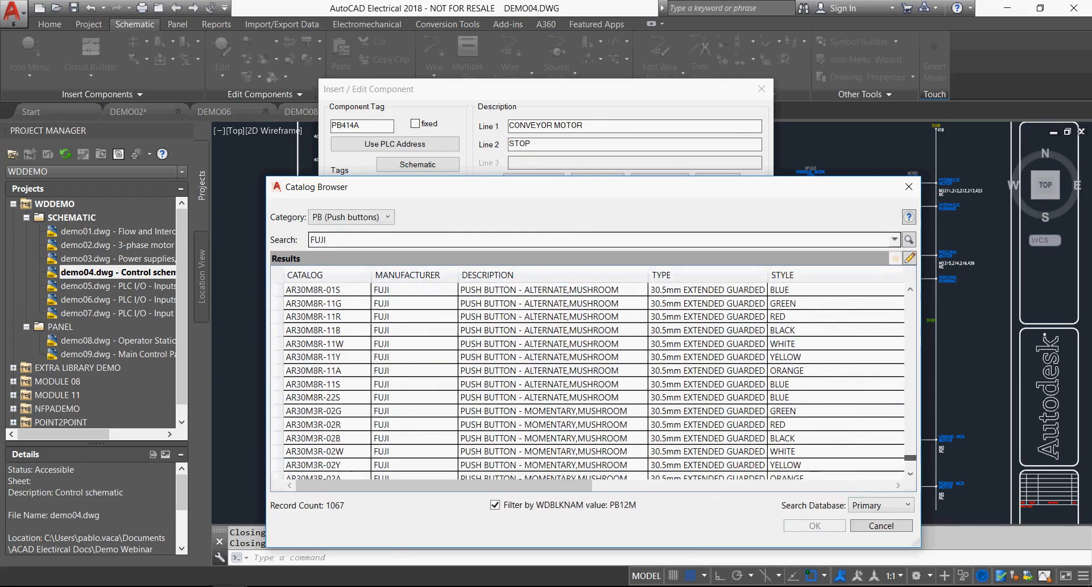
scroll(593, 378, up, 20)
Browse the catalog's component categories, then close the catalog and the component editor without applying changes.
click(352, 217)
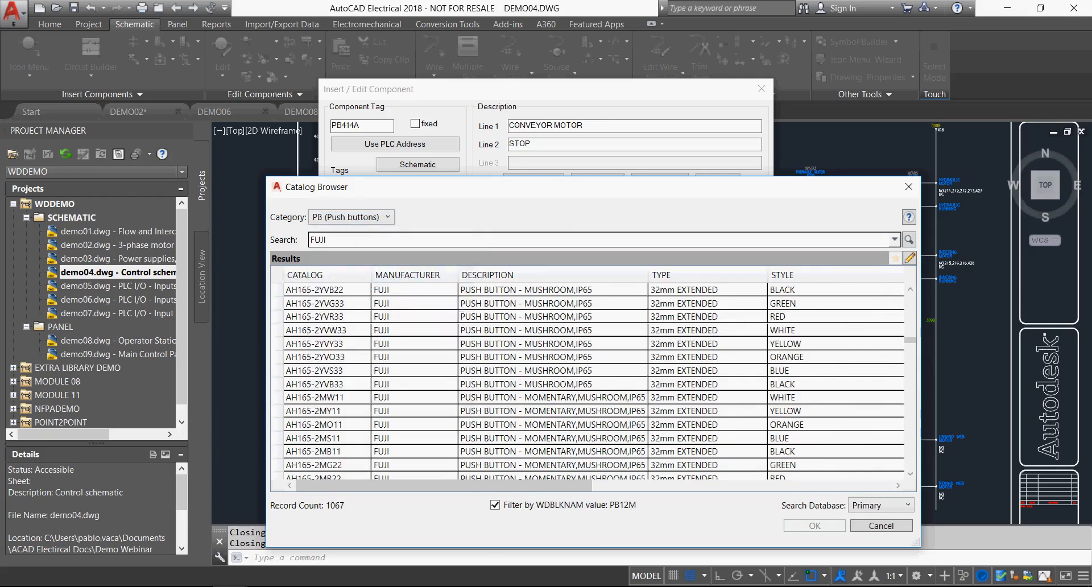
scroll(387, 353, up, 5)
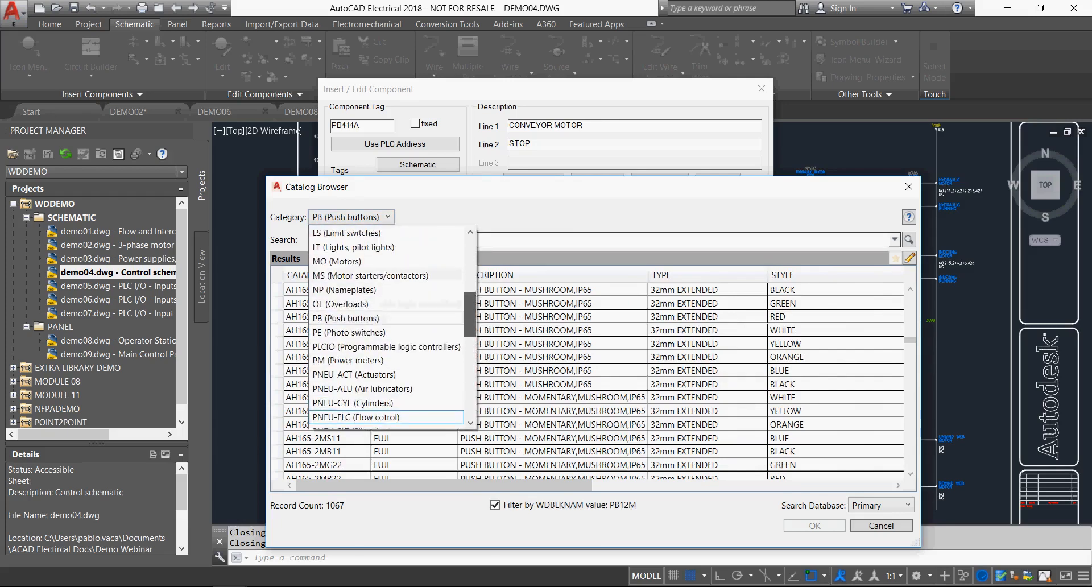
scroll(393, 325, up, 3)
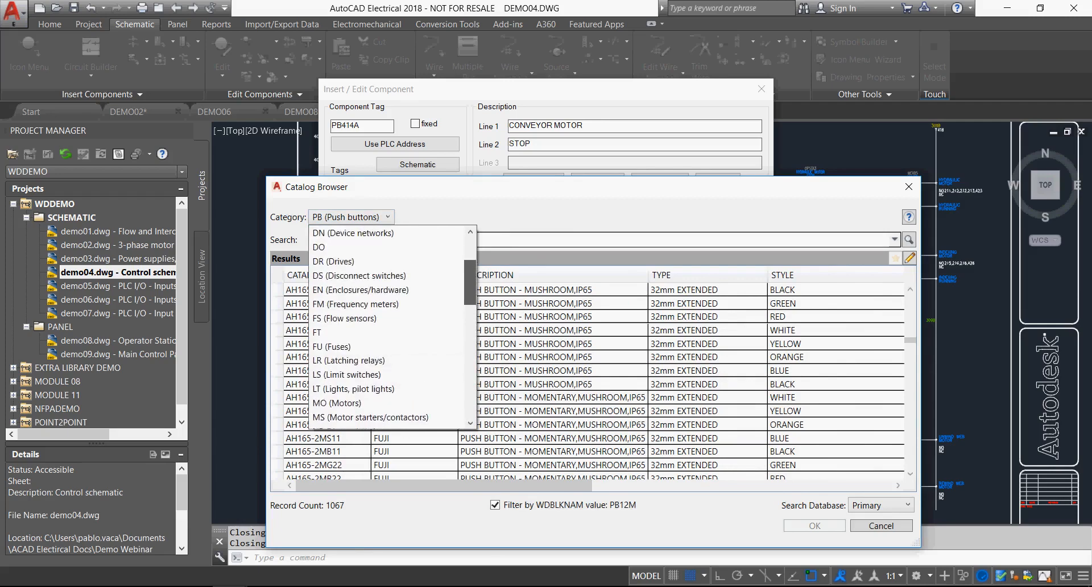
scroll(393, 328, up, 2)
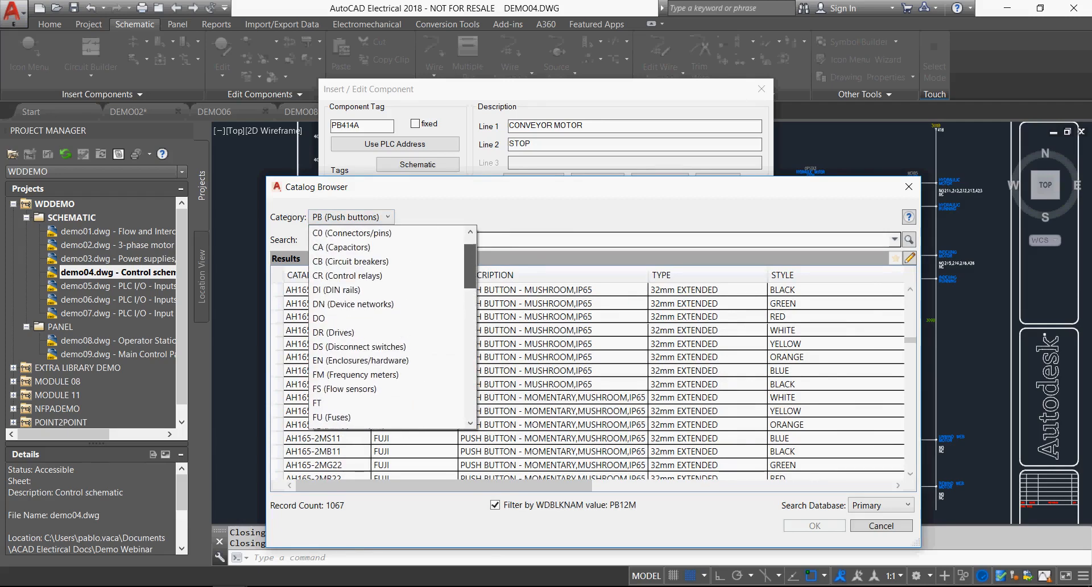
key(Escape)
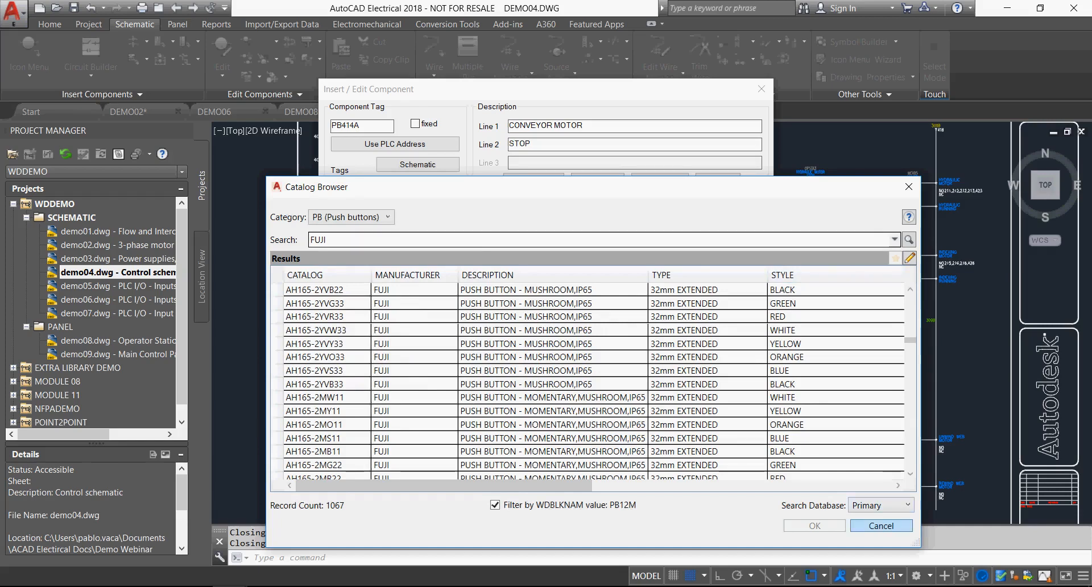
click(881, 526)
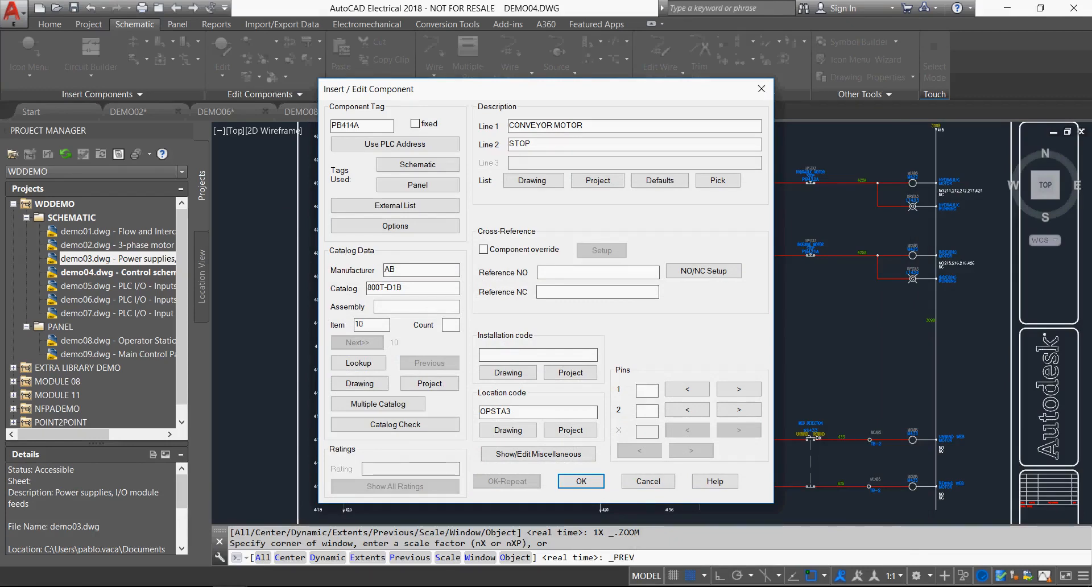
click(648, 482)
Zoom with a window on the safety relay coils CR406, CR407 and CR408 in DEMO04.
text(zoom)
key(Return)
text(w)
key(Return)
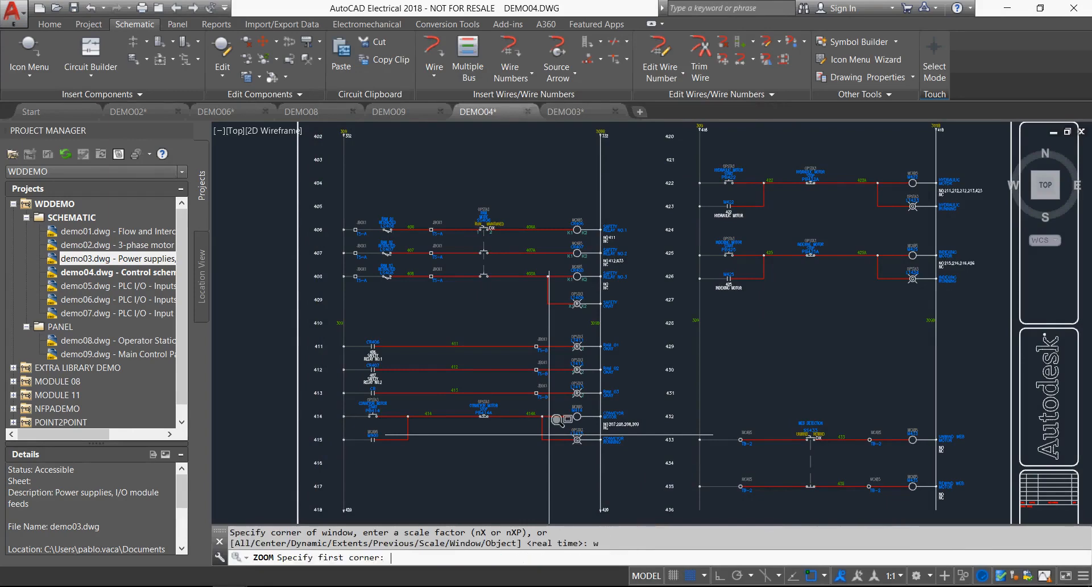
click(512, 213)
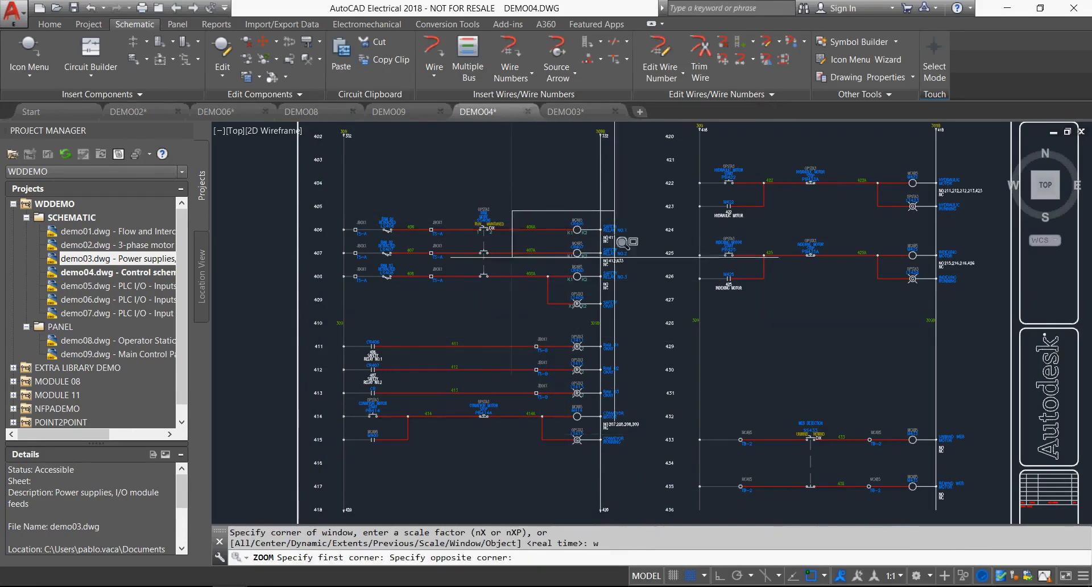
click(650, 307)
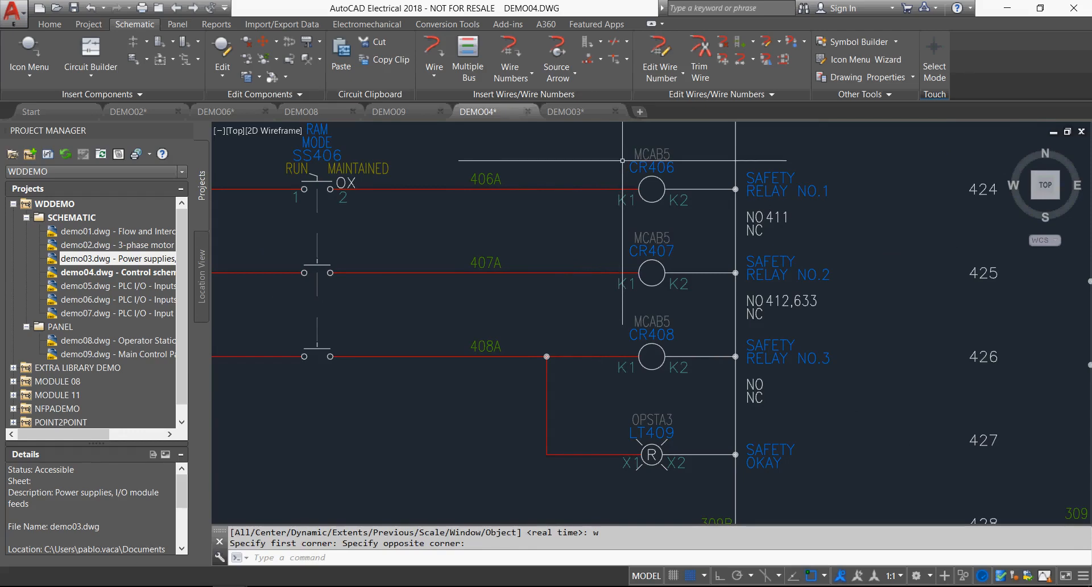
Switch to DEMO03 and insert a Relay NO Contact on wire 311 between the circuit breaker and power supply PS311.
click(118, 259)
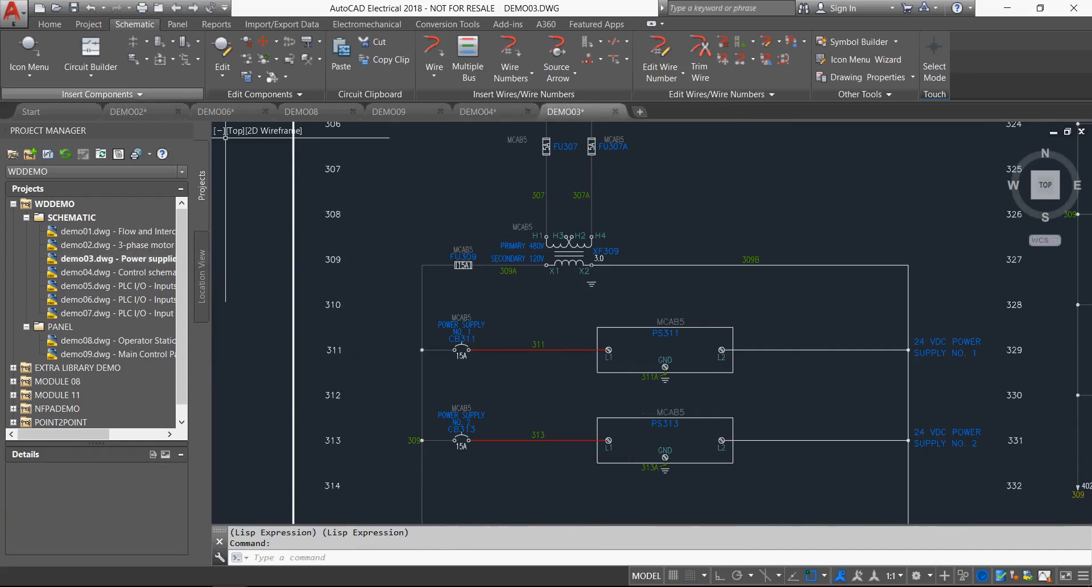
click(29, 49)
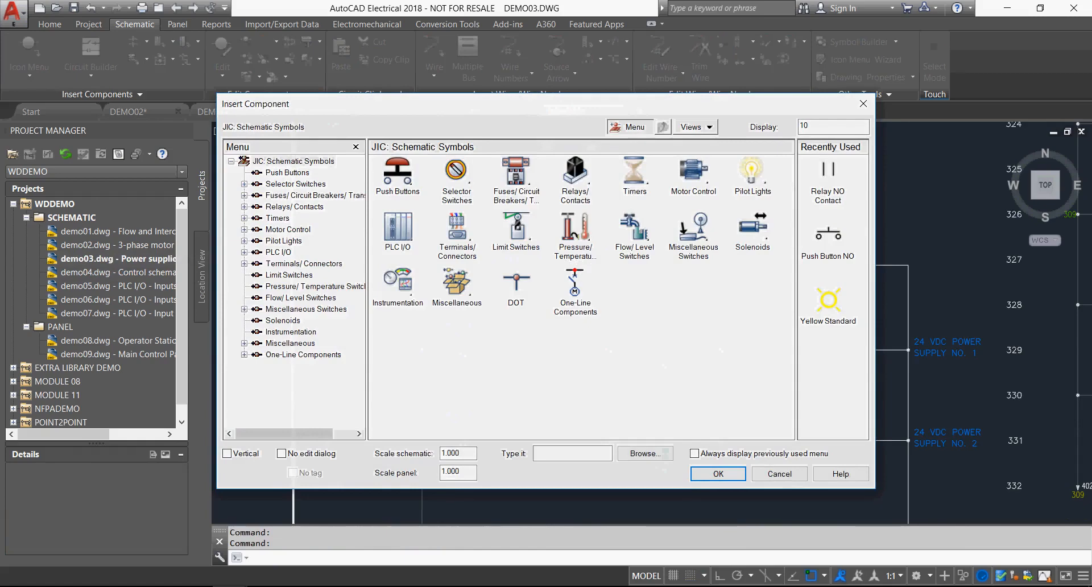
click(575, 172)
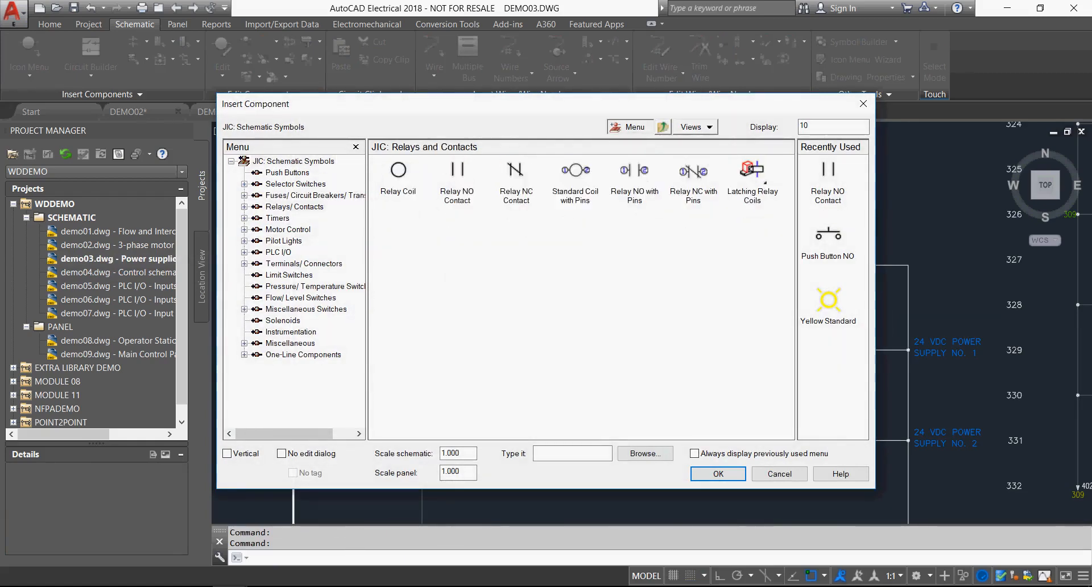
click(458, 174)
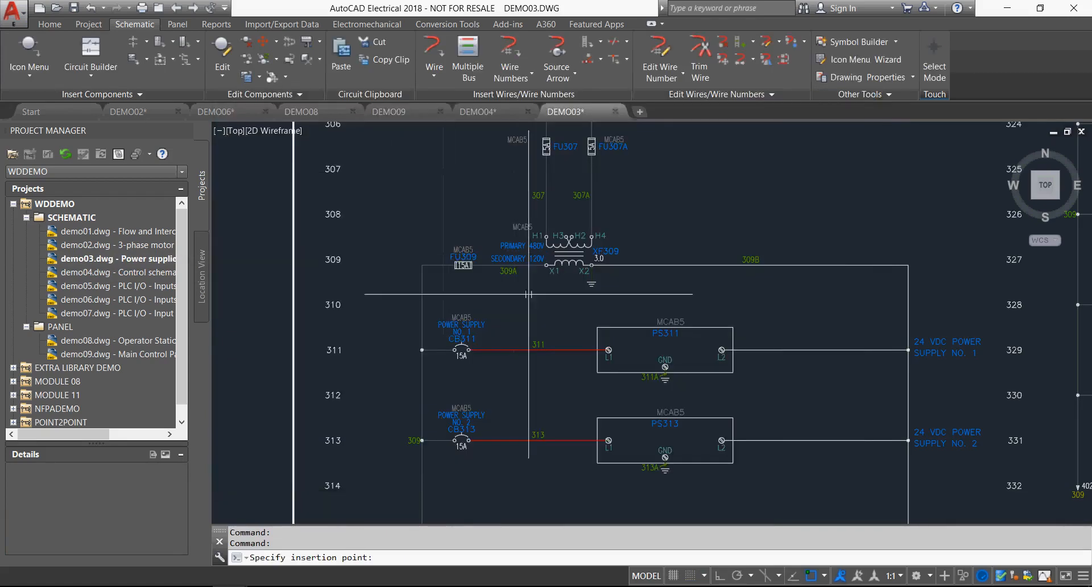
click(537, 350)
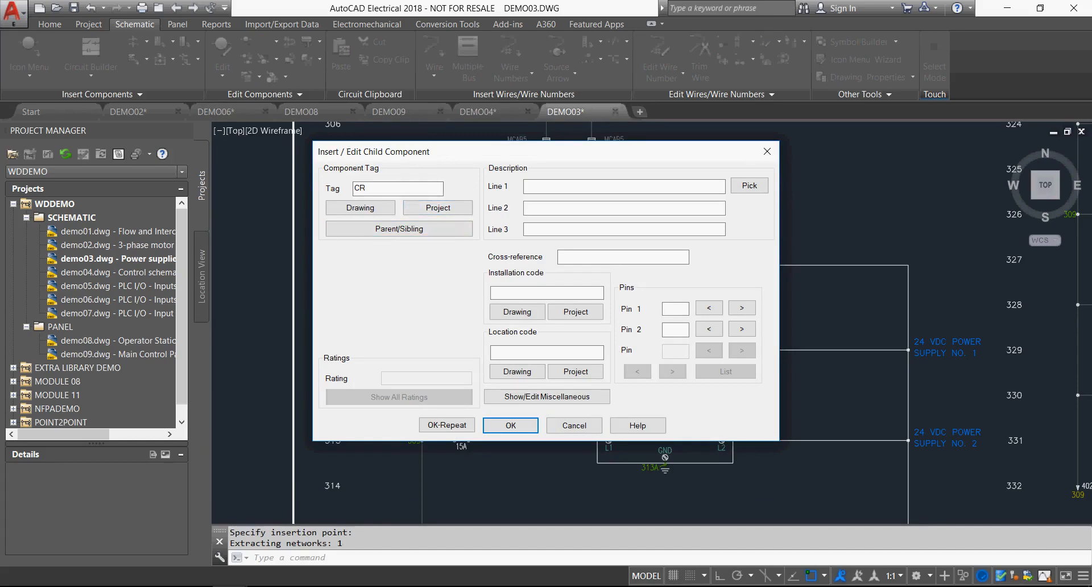
Link the new contact to parent relay CR406, SAFETY RELAY NO.1, from the project-wide relay list sorted by location.
click(438, 208)
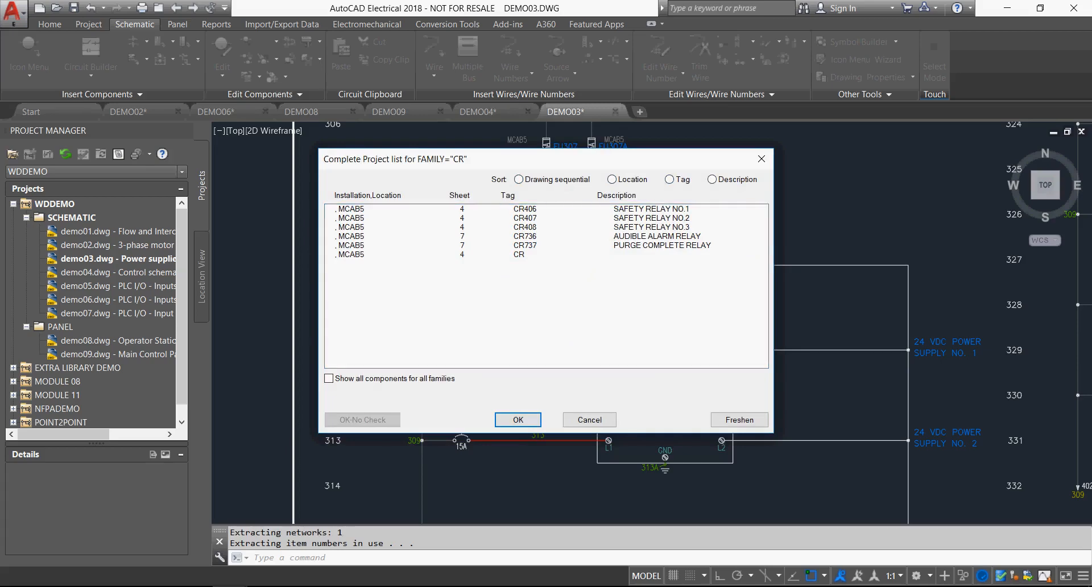
click(612, 180)
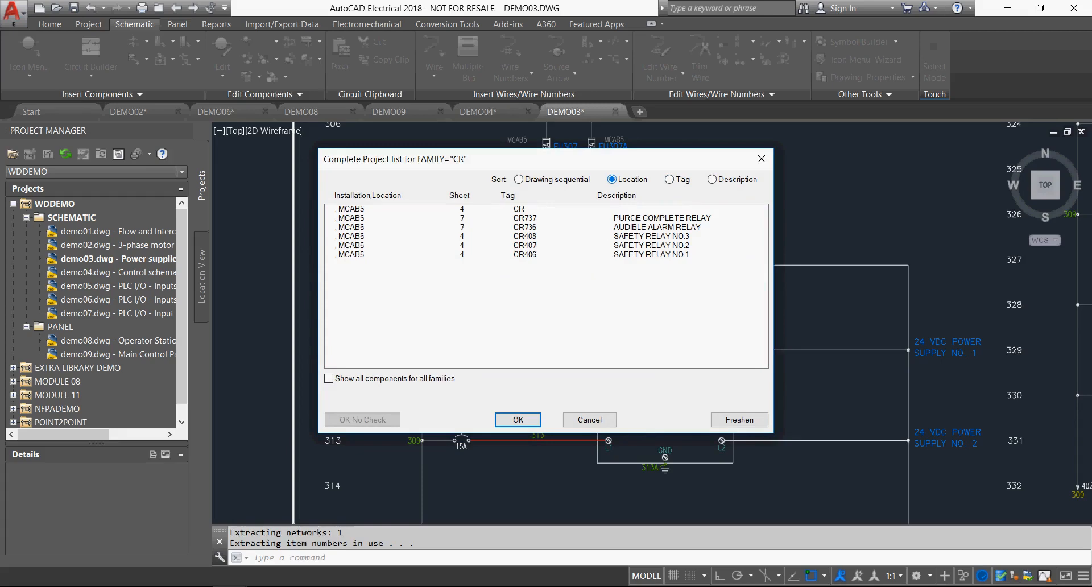
click(669, 179)
click(712, 179)
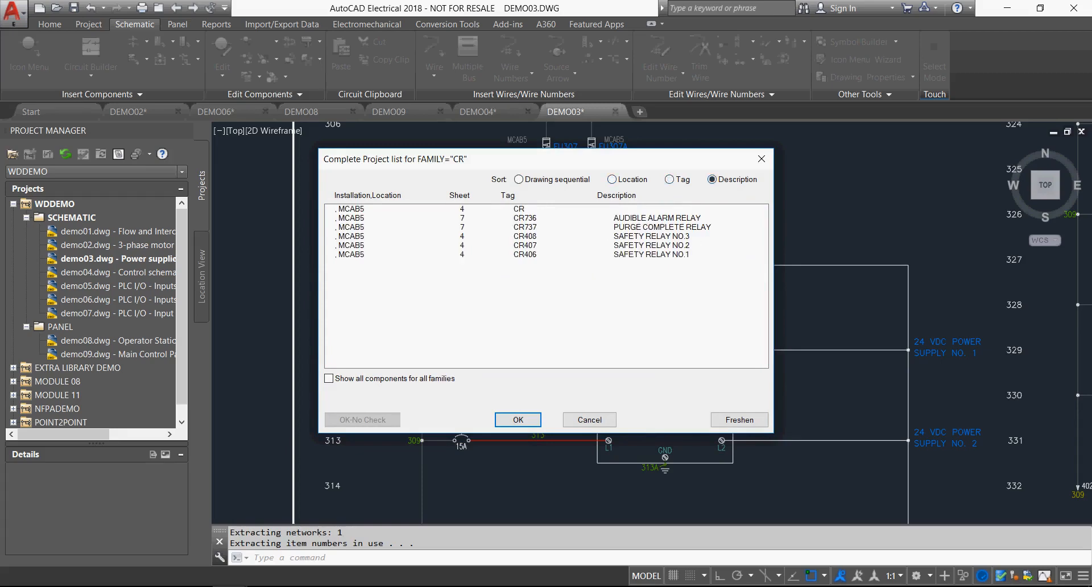
click(612, 179)
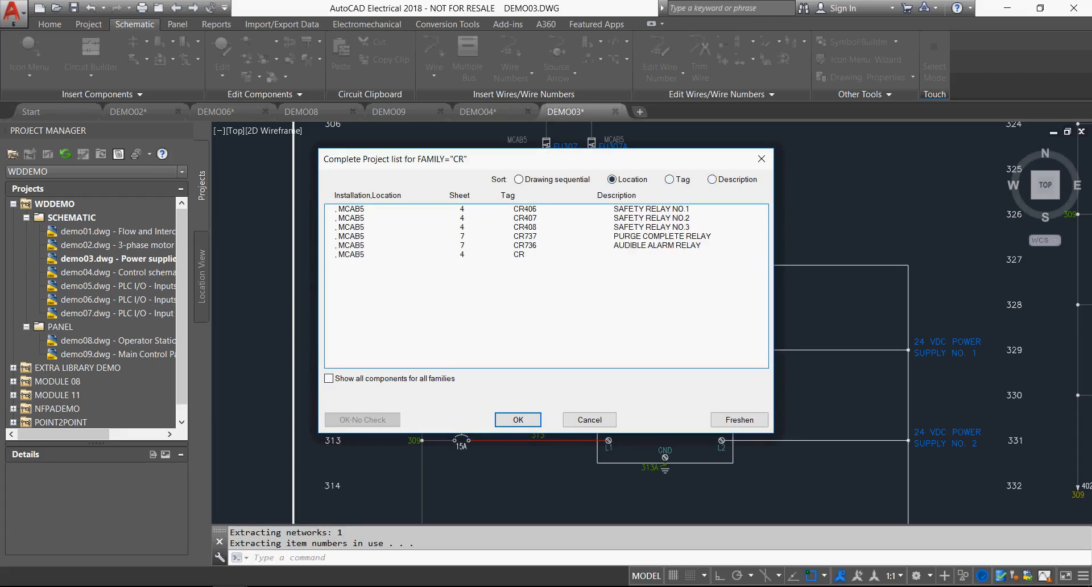
click(526, 209)
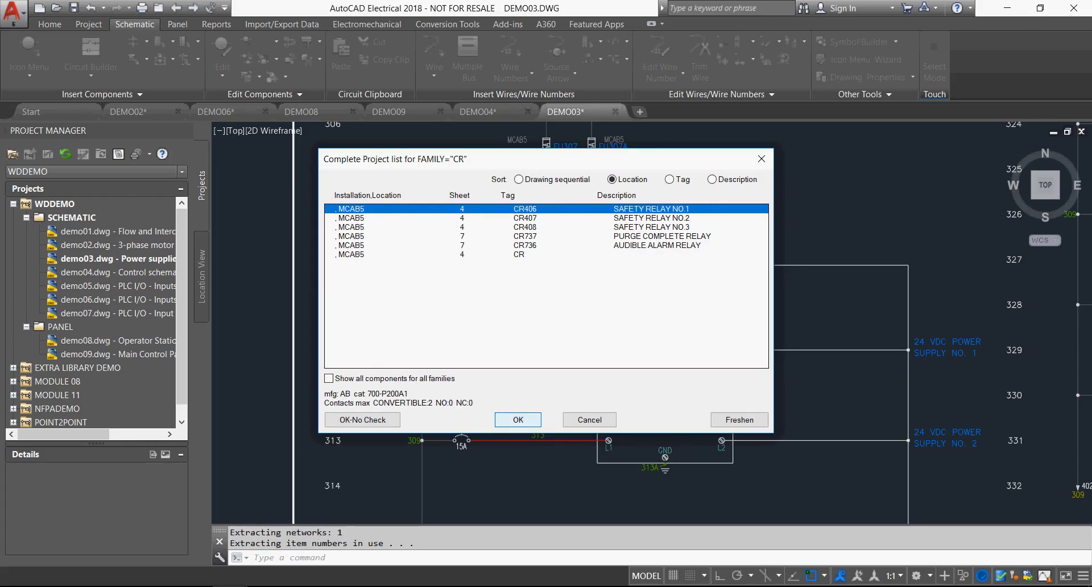
click(518, 420)
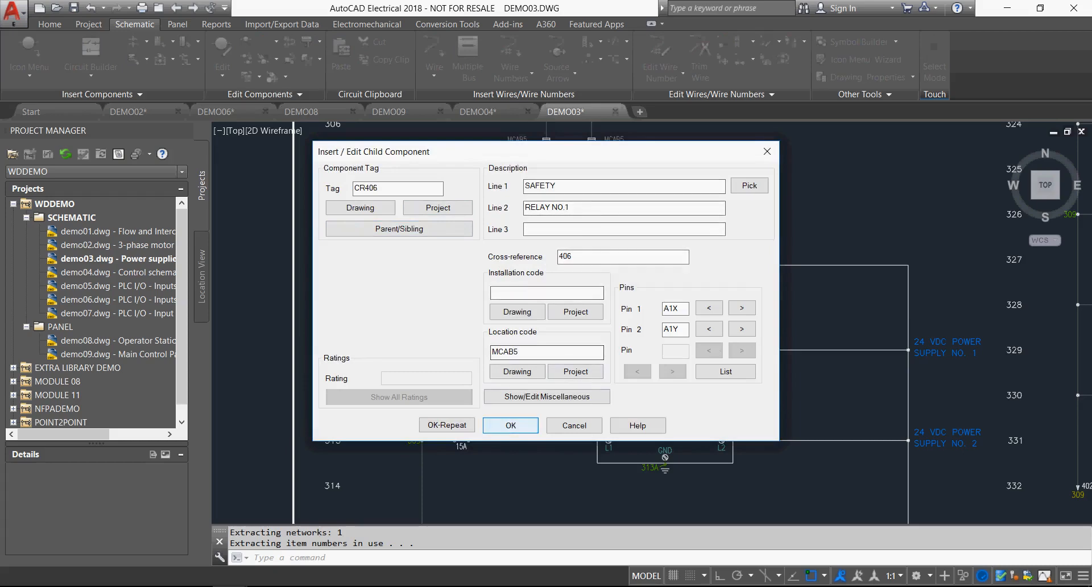
key(Return)
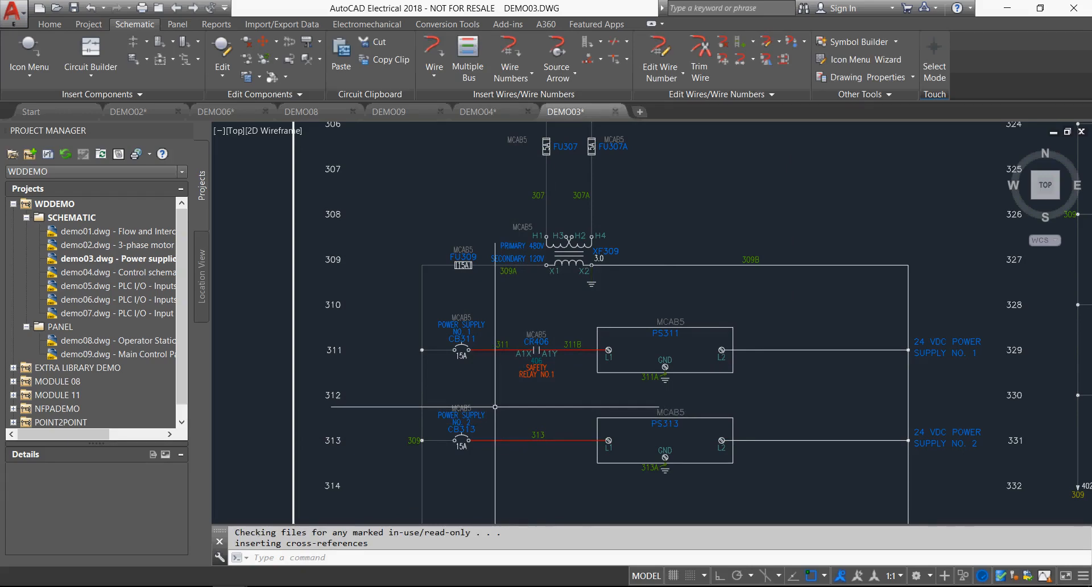
Surf the new CR406 contact on line 311 and examine its parent and NO contact references.
right_click(541, 342)
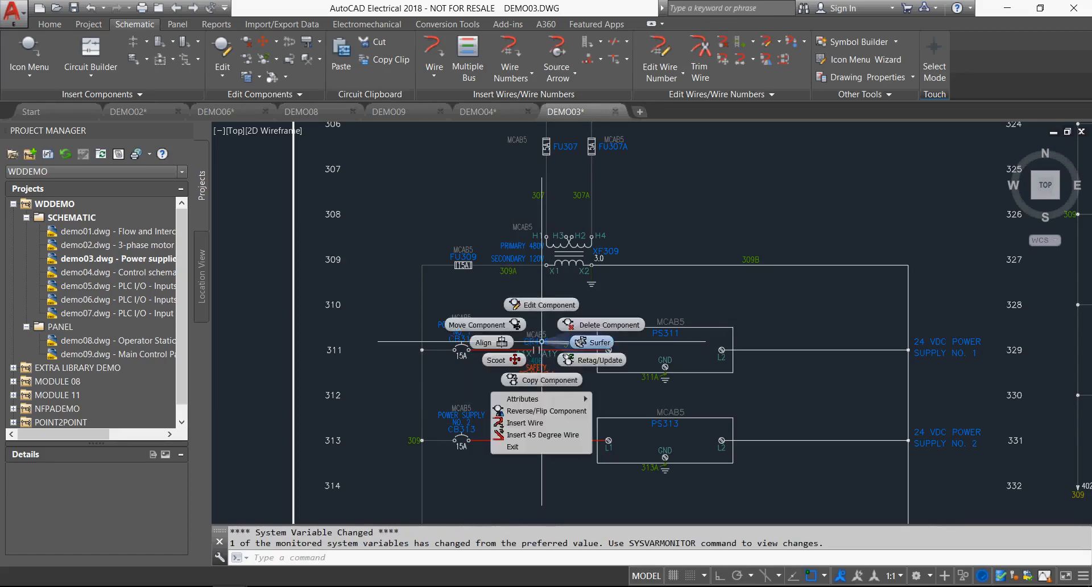
click(542, 341)
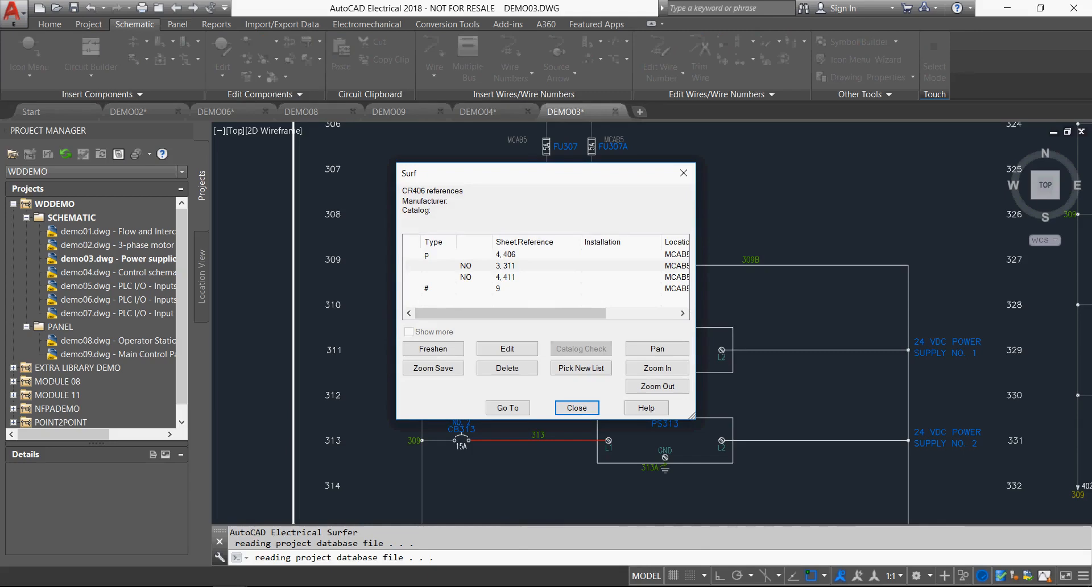
click(506, 254)
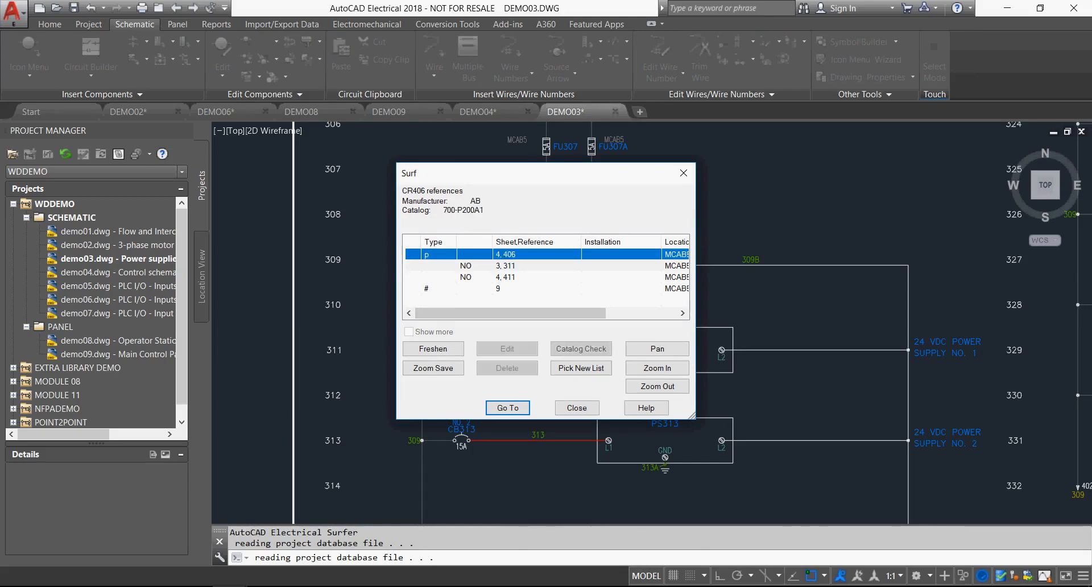
mouse_move(512, 314)
mouse_down()
mouse_move(580, 313)
mouse_move(512, 314)
mouse_up()
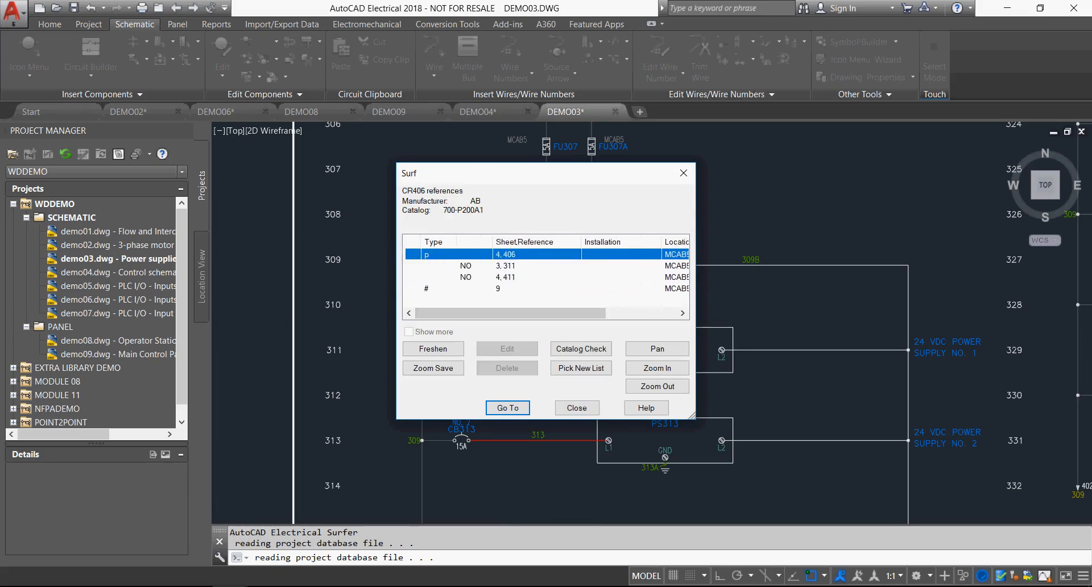
click(506, 266)
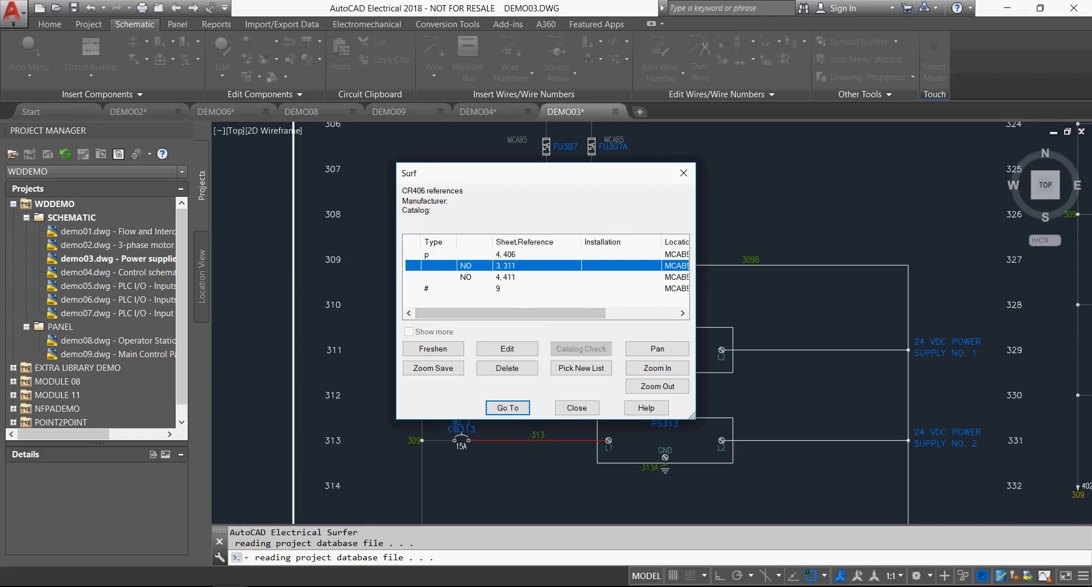
mouse_move(512, 313)
mouse_down()
mouse_move(574, 313)
mouse_move(511, 313)
mouse_up()
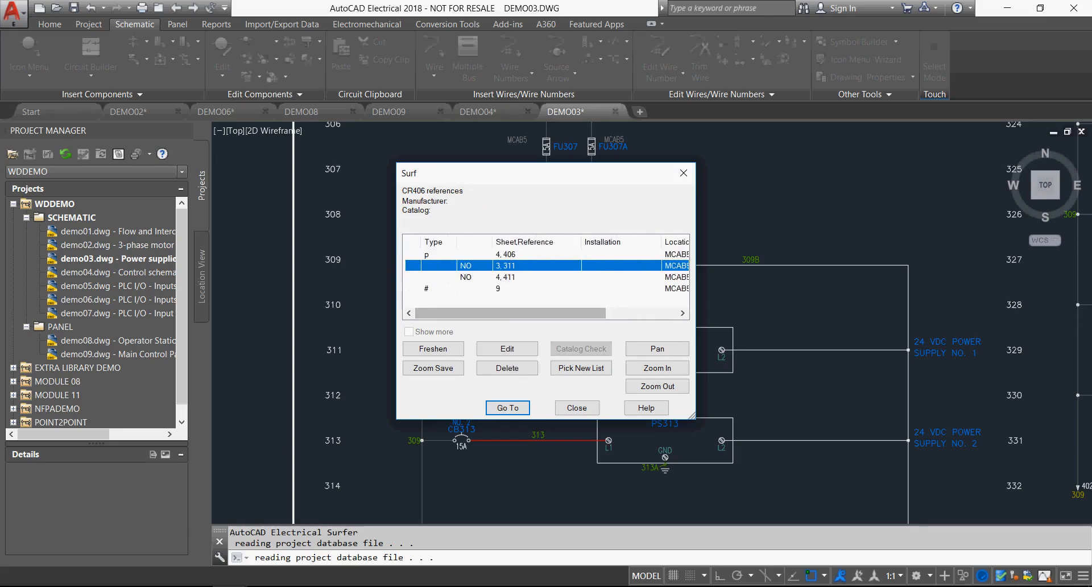
click(506, 277)
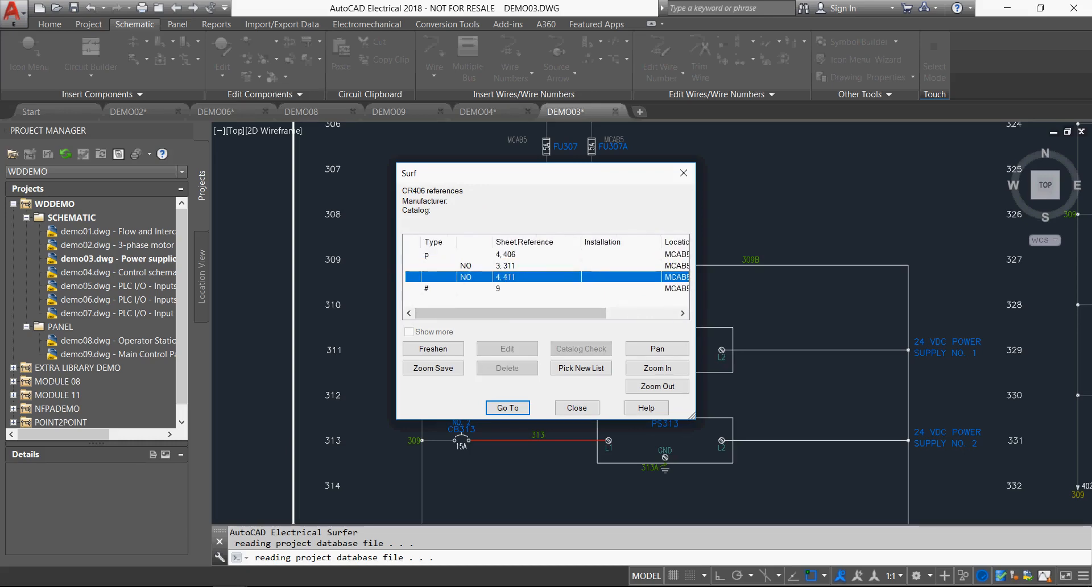
Surf to the CR406 NO contact at reference 411 on sheet 4 without saving DEMO03.
key(Return)
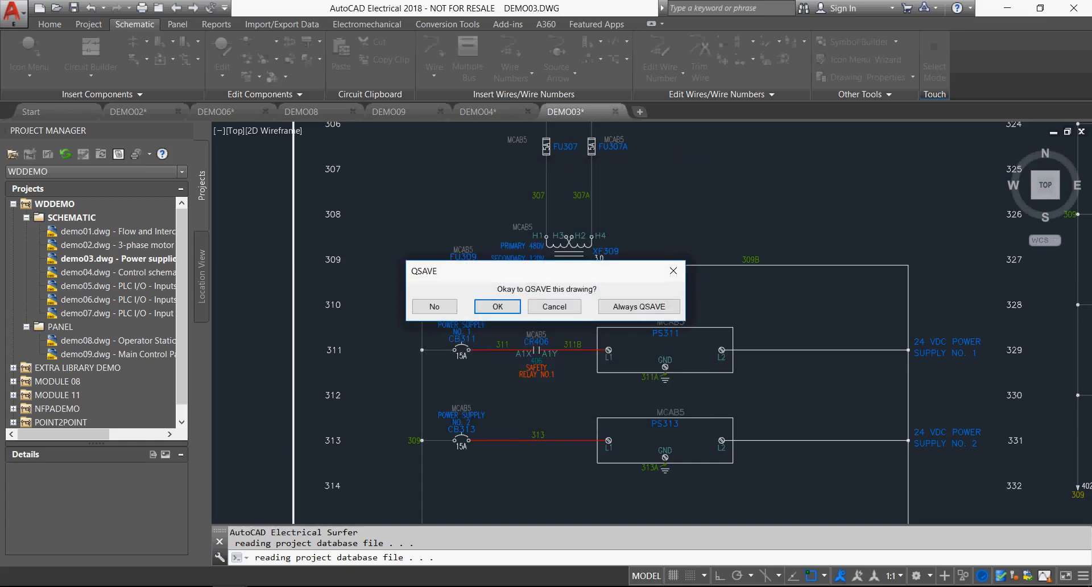
click(434, 306)
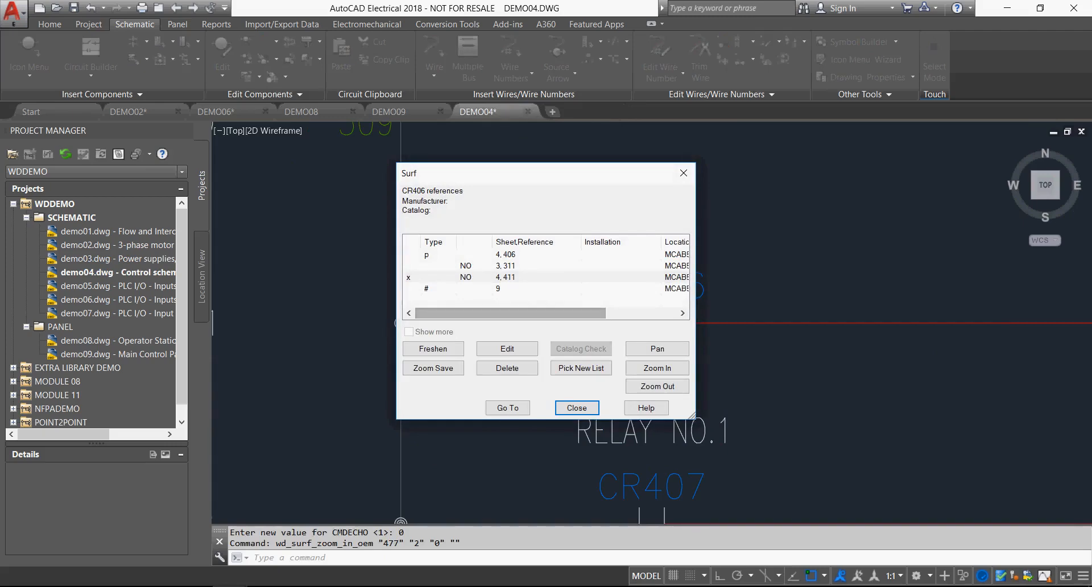
click(657, 387)
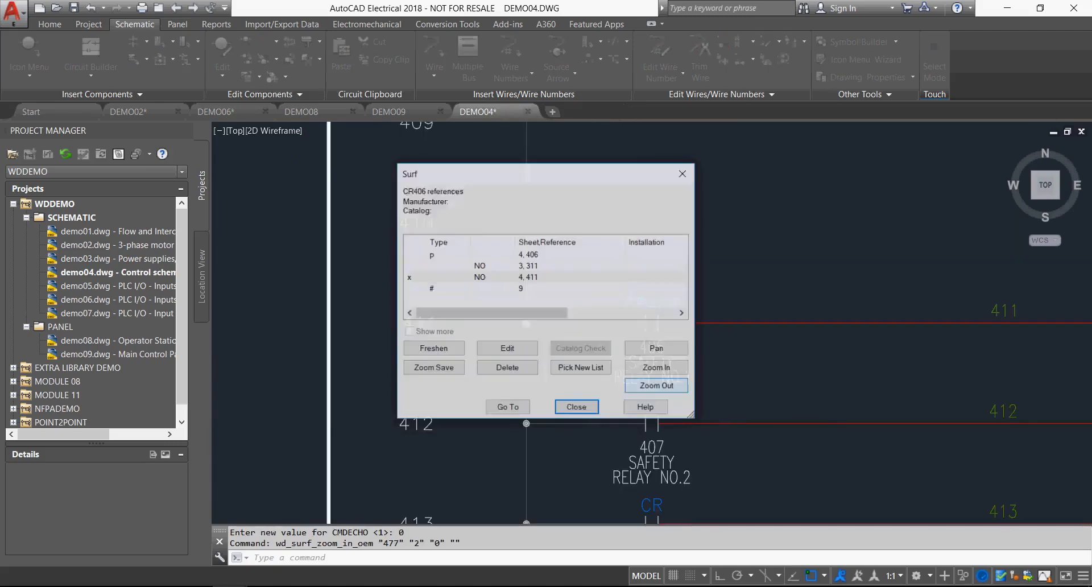
click(658, 386)
drag(558, 173, 451, 182)
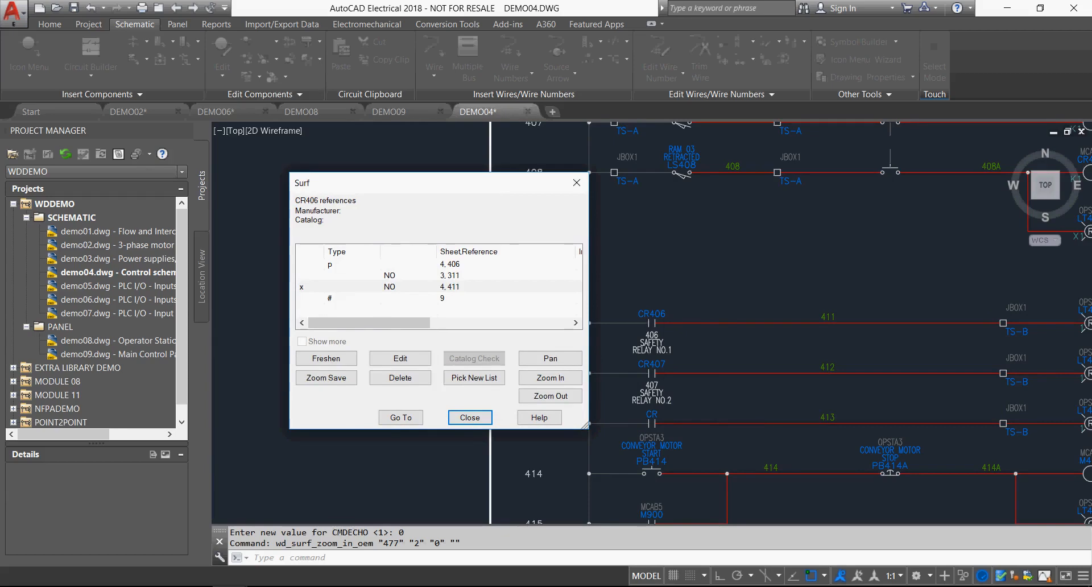
Surf to the parent coil CR406 at reference 406 on sheet 4, examine its surroundings and end the surfing.
click(449, 264)
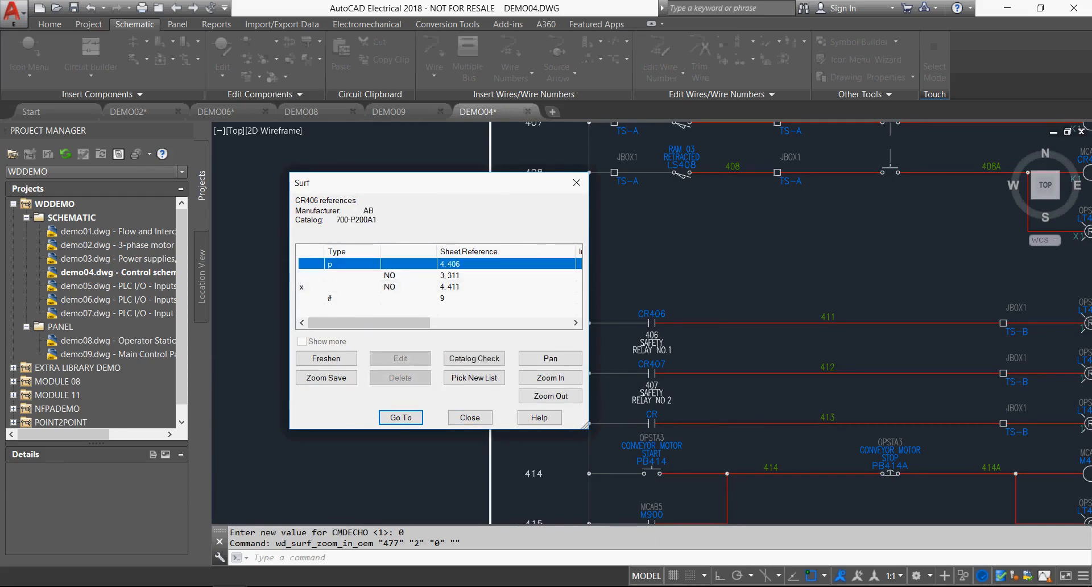
key(Return)
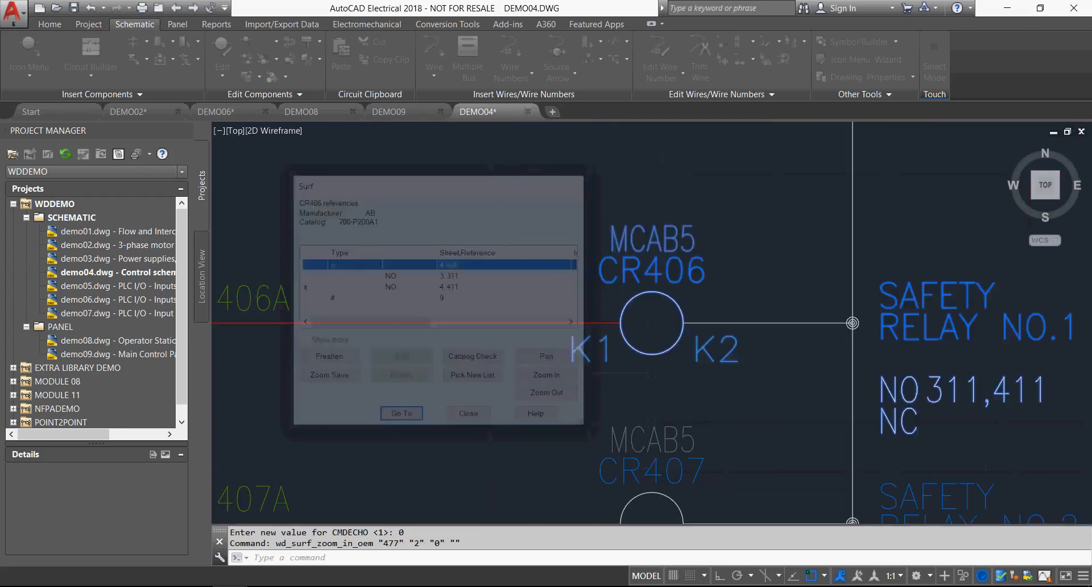
click(658, 387)
click(658, 386)
drag(569, 173, 463, 172)
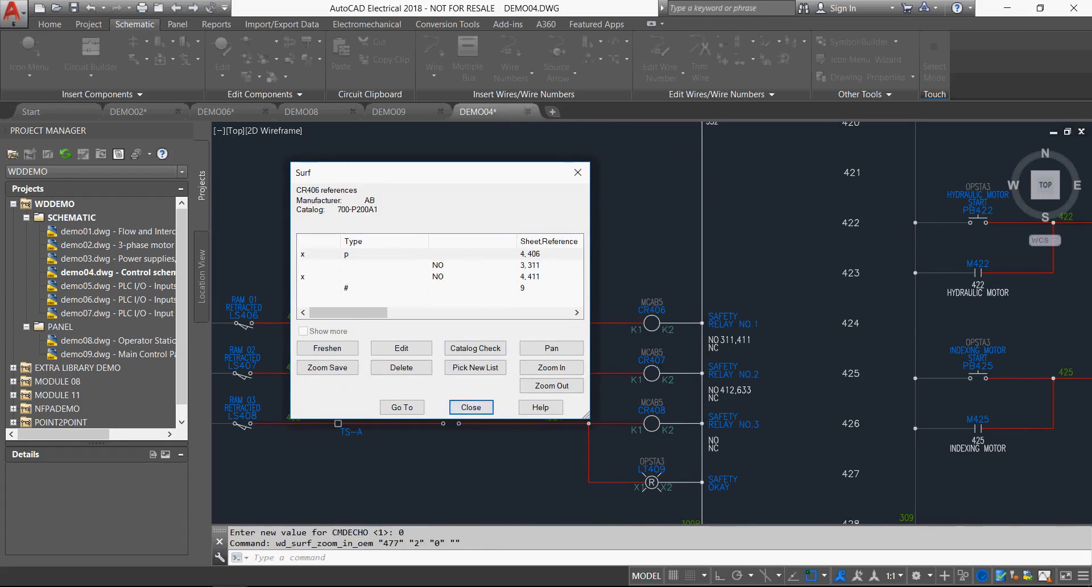
click(471, 407)
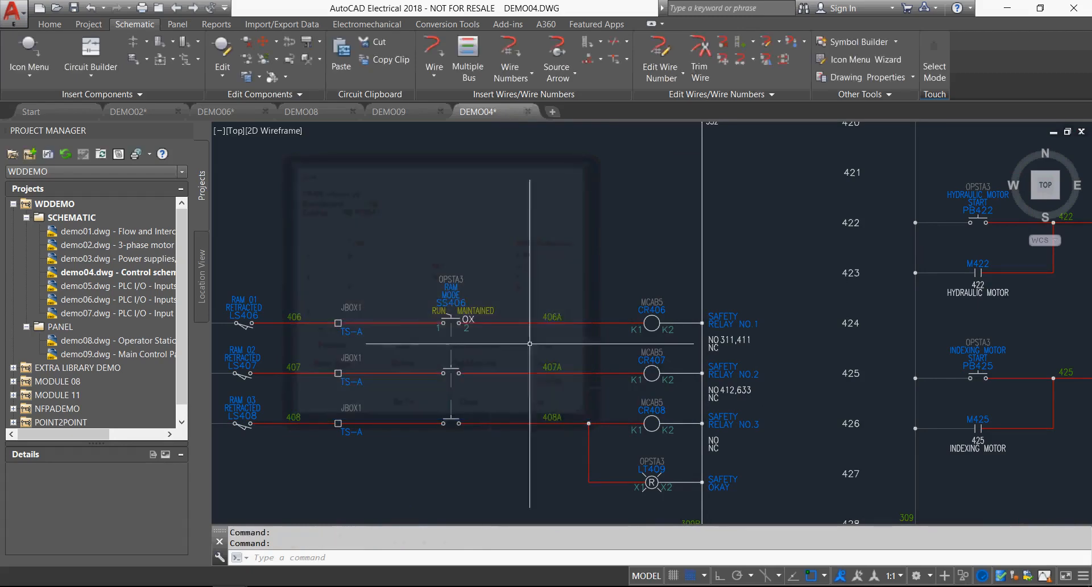
Insert a Relay NO Contact on wire 425 in DEMO04, just before the indexing motor stop push button PB425A.
middle_click(768, 283)
middle_click(769, 282)
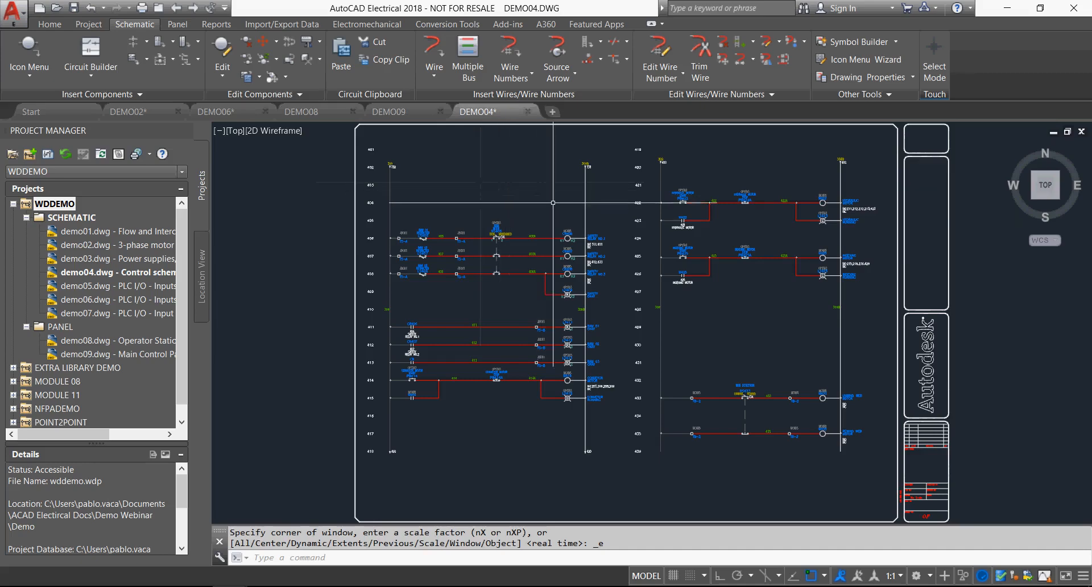
scroll(571, 227, up, 4)
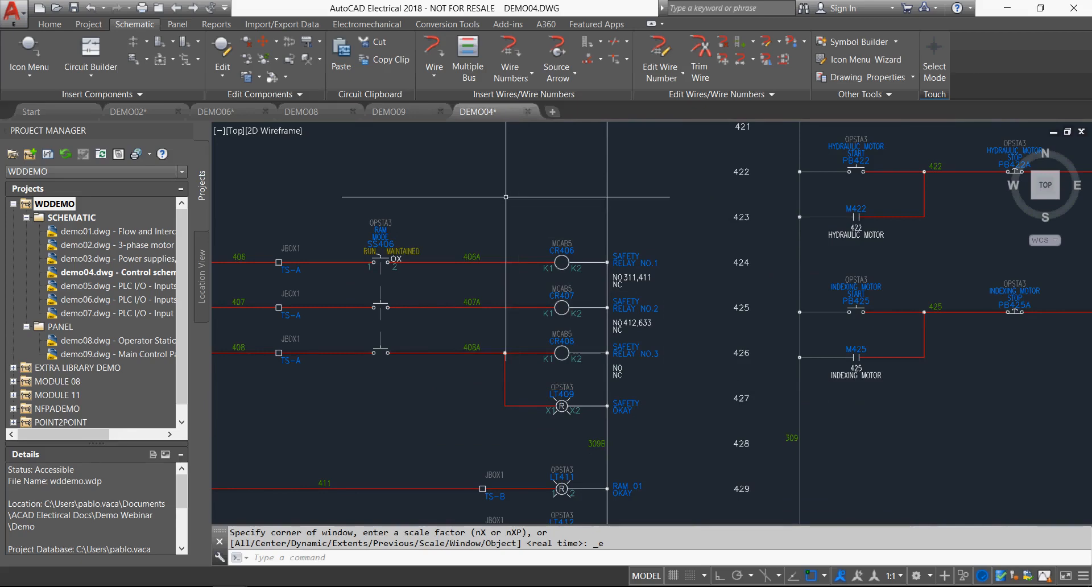
click(29, 50)
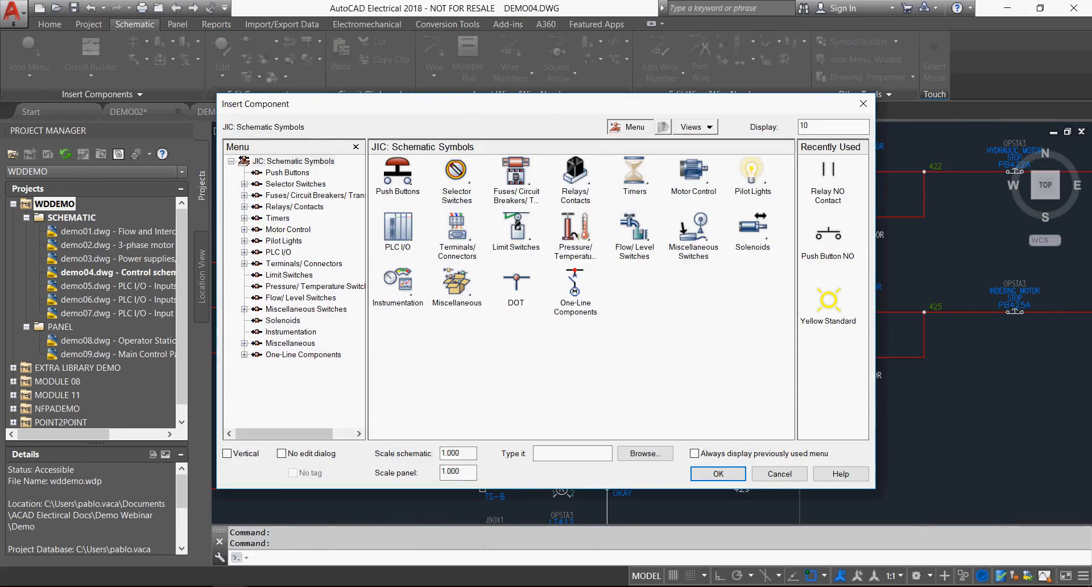
click(828, 171)
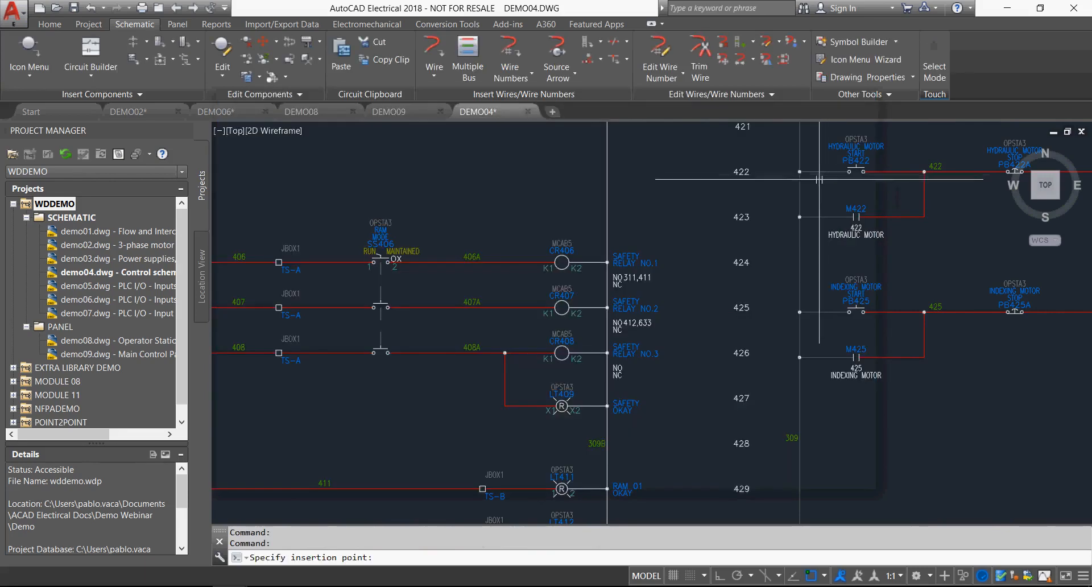
click(961, 311)
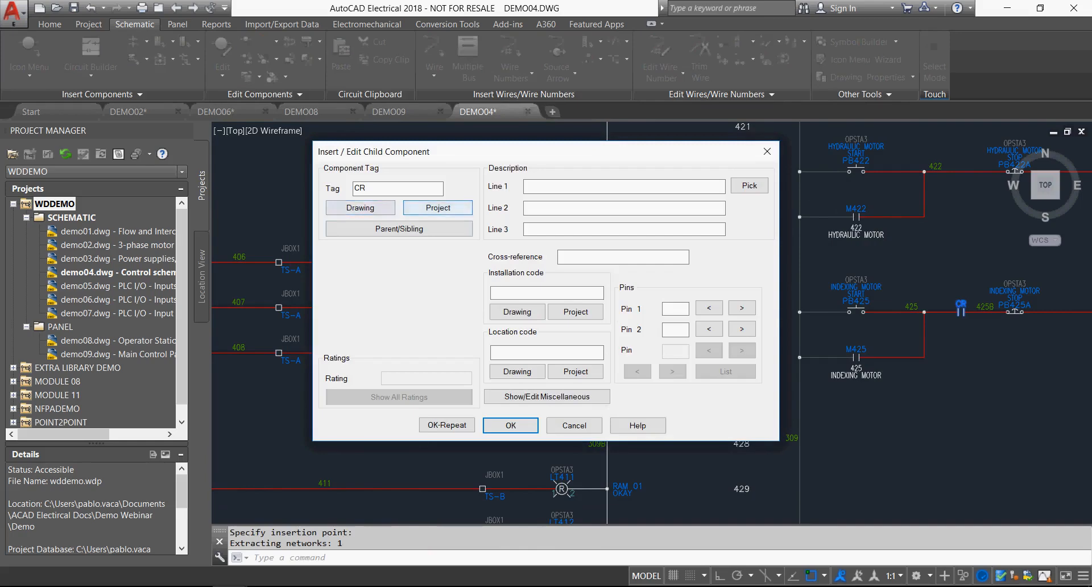
Try to link the new contact to CR406 from the active drawing's relay list, cancelling the assignment and surfing to the parent.
click(360, 207)
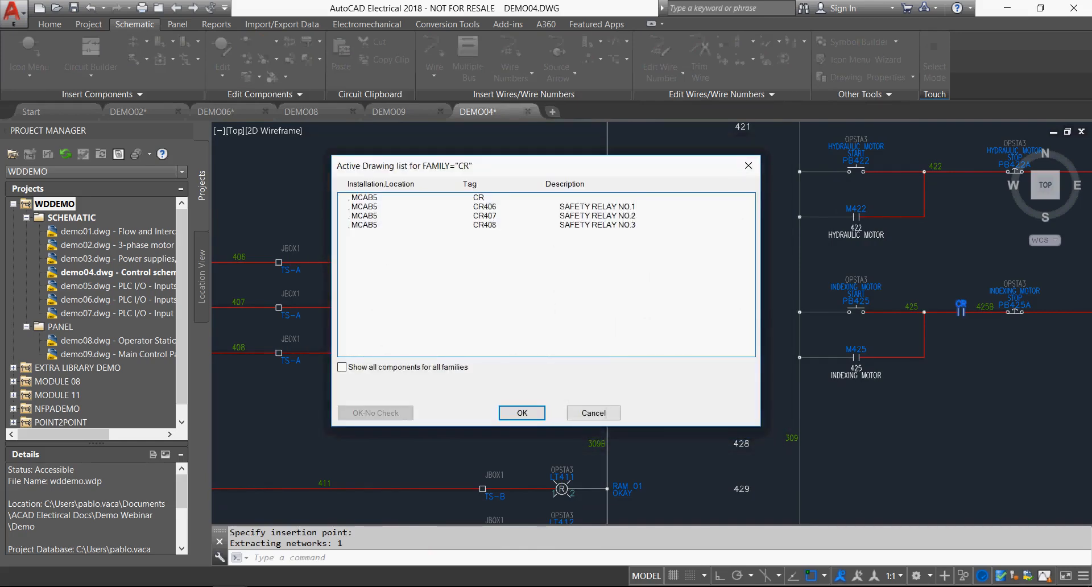
click(485, 206)
click(522, 413)
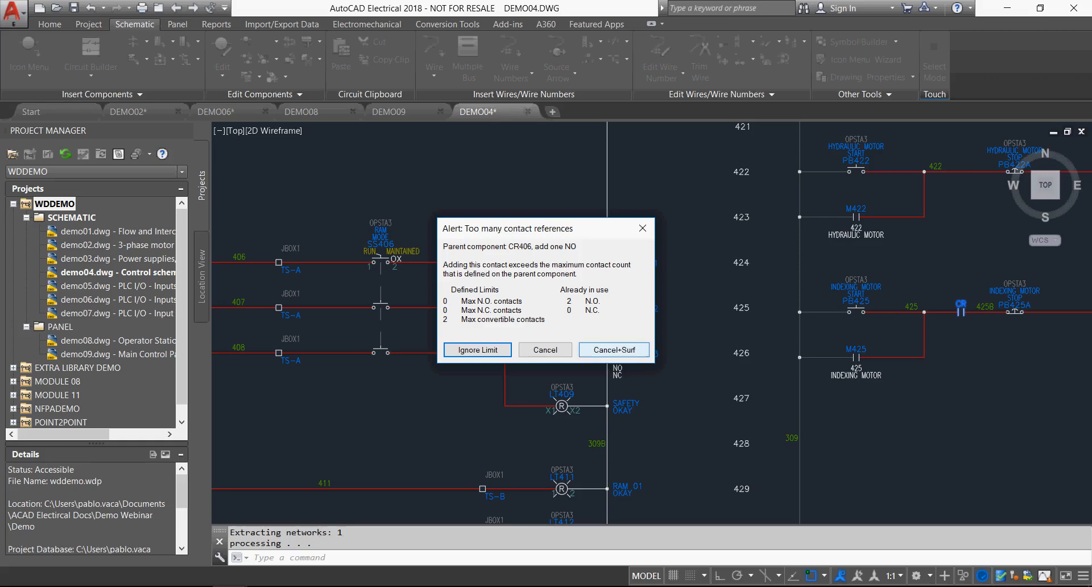
click(614, 349)
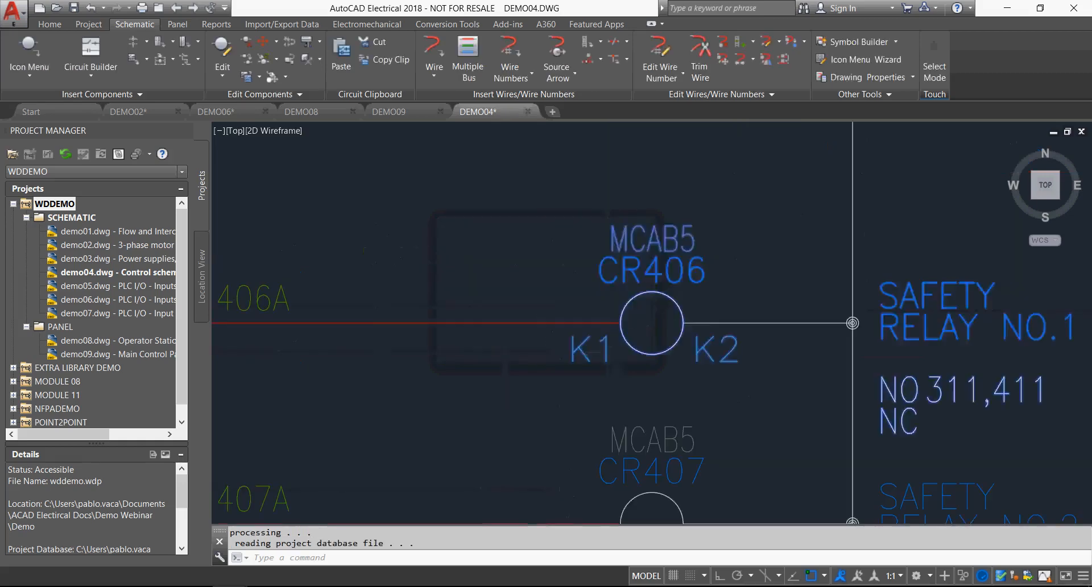
Examine the contact data of CR406's catalog part in the Catalog Browser, and close everything without applying changes.
click(507, 349)
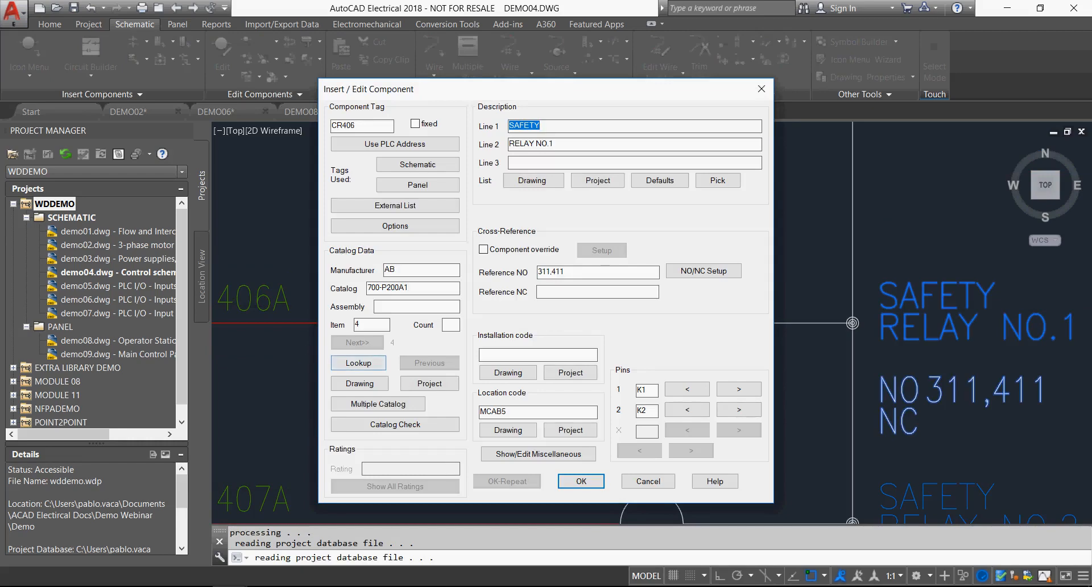
click(358, 362)
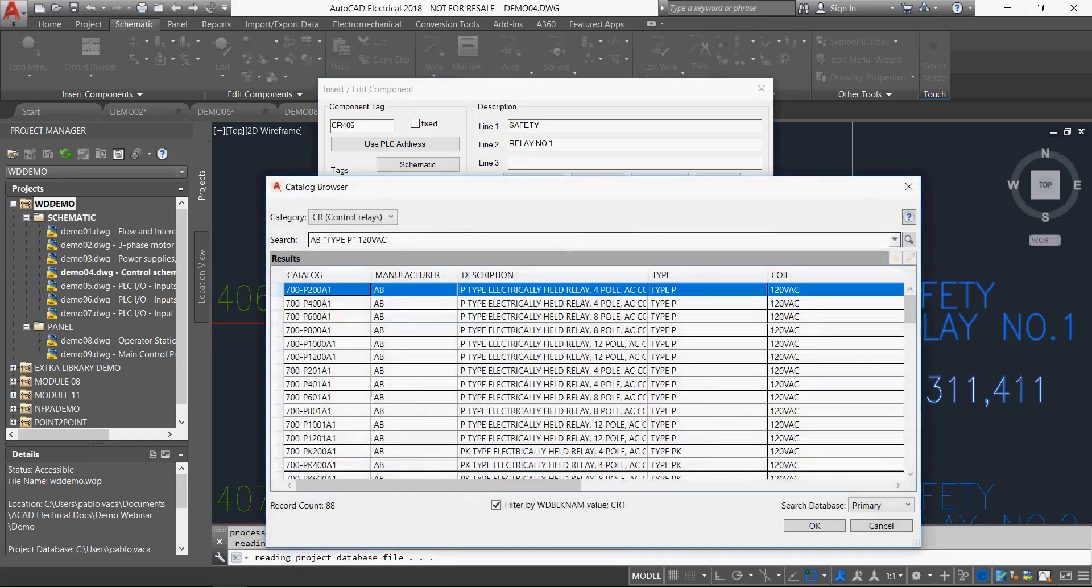
drag(438, 485, 598, 485)
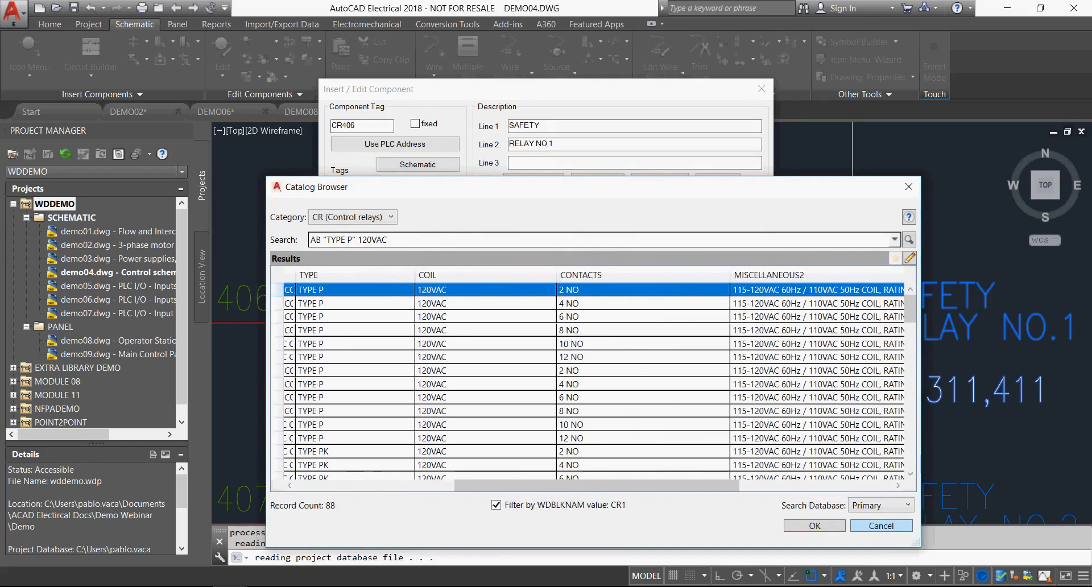
click(882, 526)
click(649, 481)
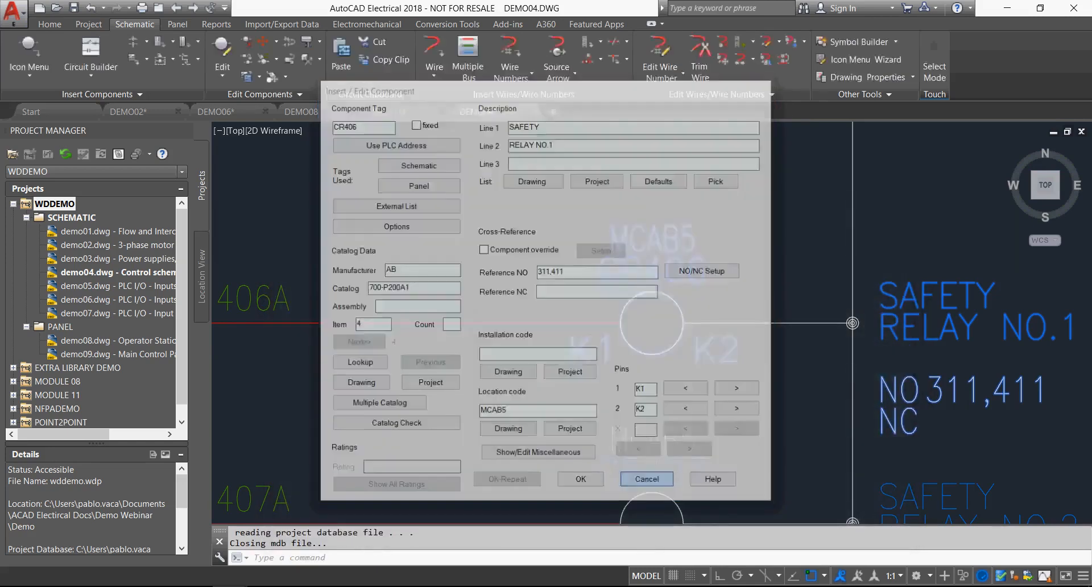
click(577, 408)
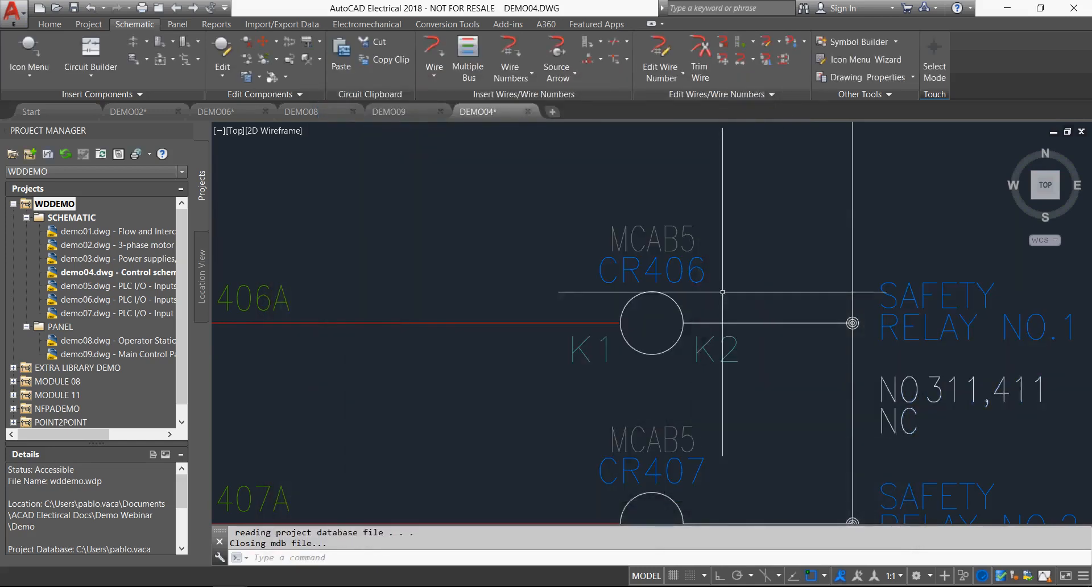
right_click(730, 243)
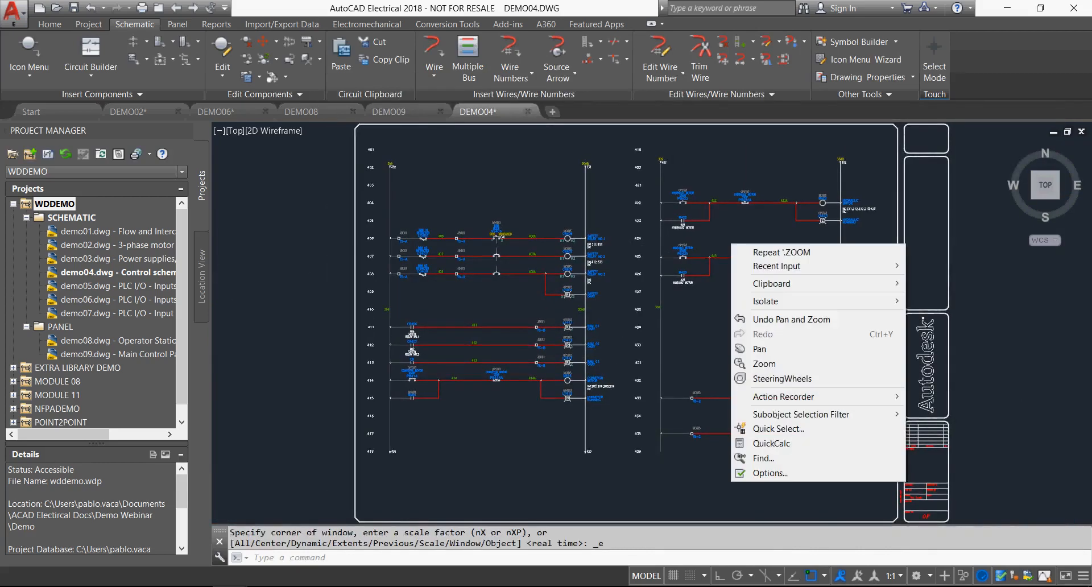
click(612, 144)
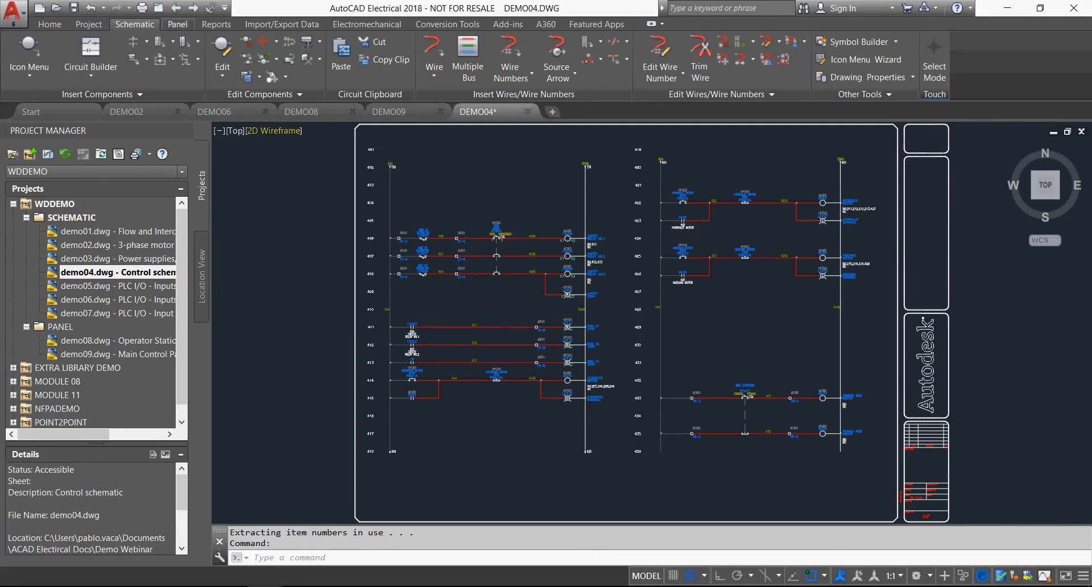
Switch to the DEMO08 panel drawing and bring the Operator Station #3 layout into view.
click(178, 24)
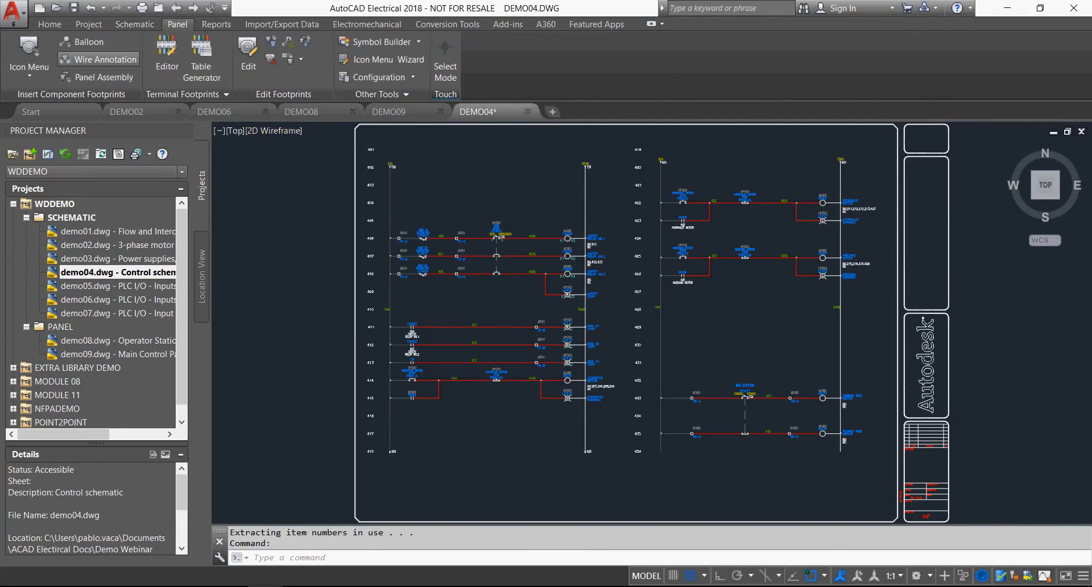
click(302, 112)
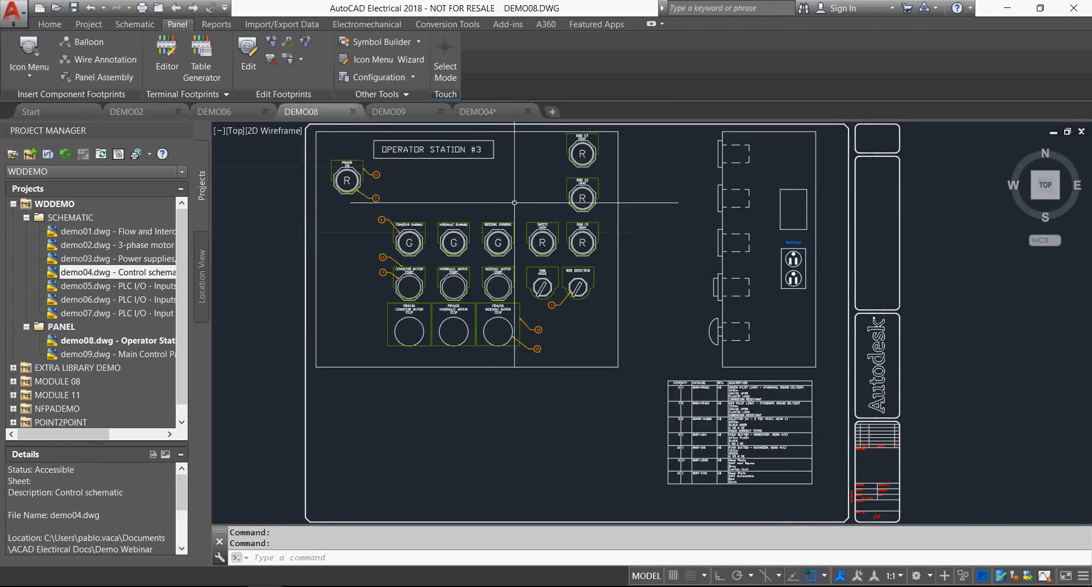
scroll(514, 199, up, 2)
click(468, 170)
middle_drag(467, 170, 514, 221)
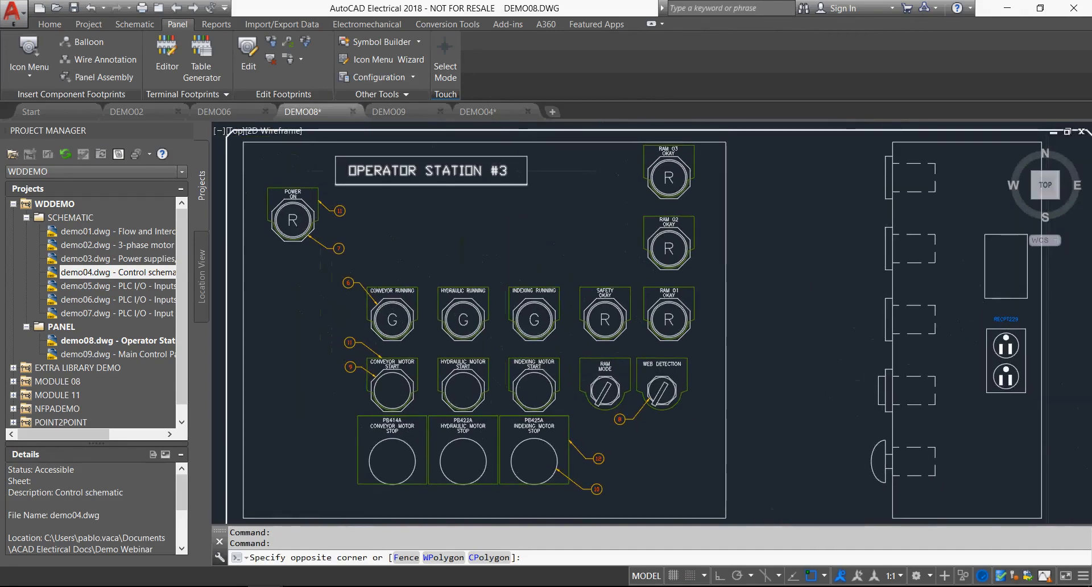
Insert a green pilot light footprint, AB 800H-PR16G from this drawing's catalog values, below the OPERATOR STATION #3 title and above HYDRAULIC RUNNING.
click(29, 47)
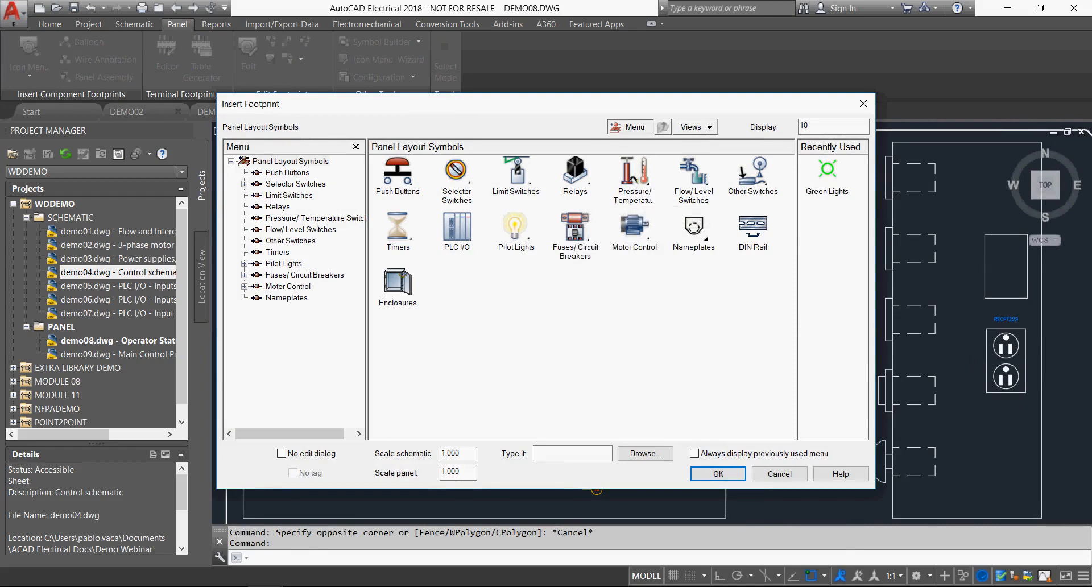
click(515, 227)
click(457, 171)
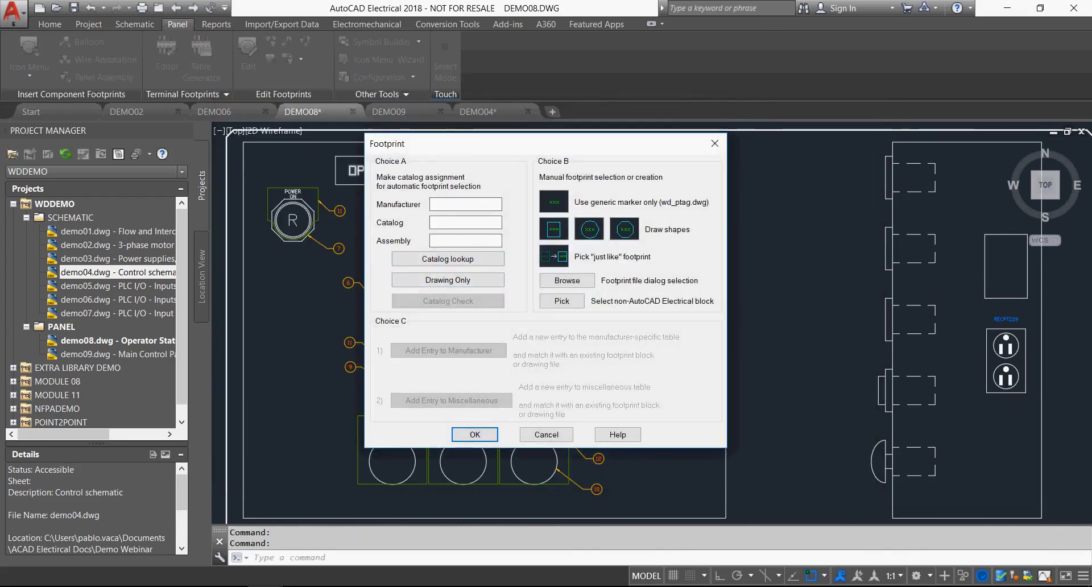
click(448, 280)
double_click(452, 228)
click(475, 434)
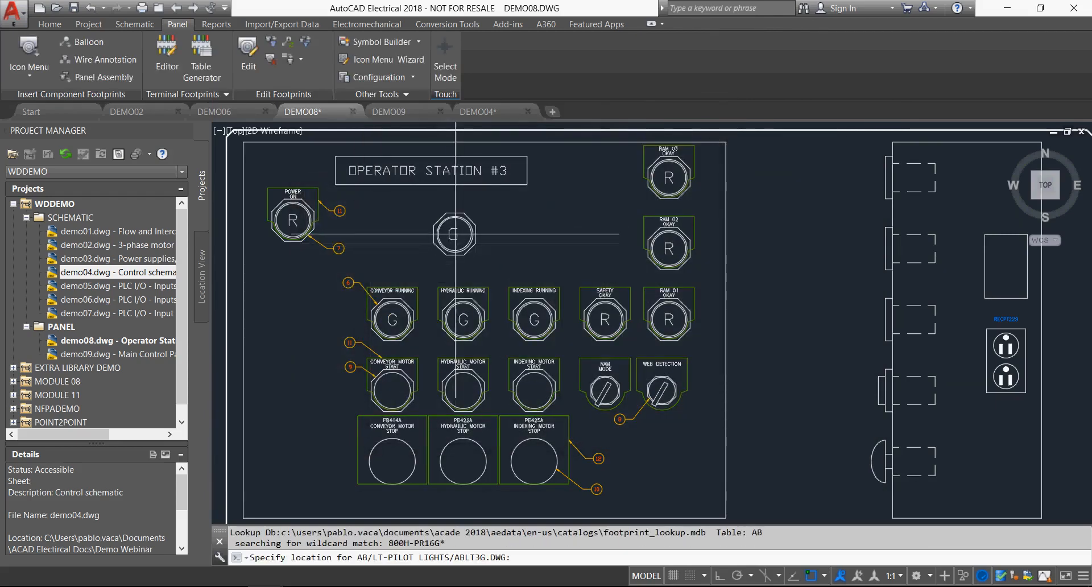
click(464, 232)
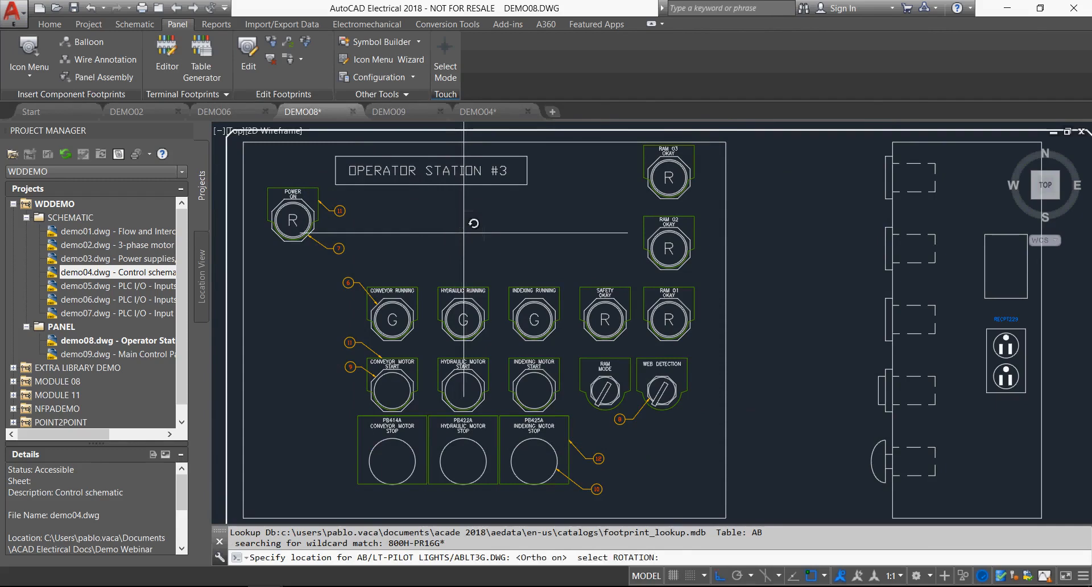
click(463, 232)
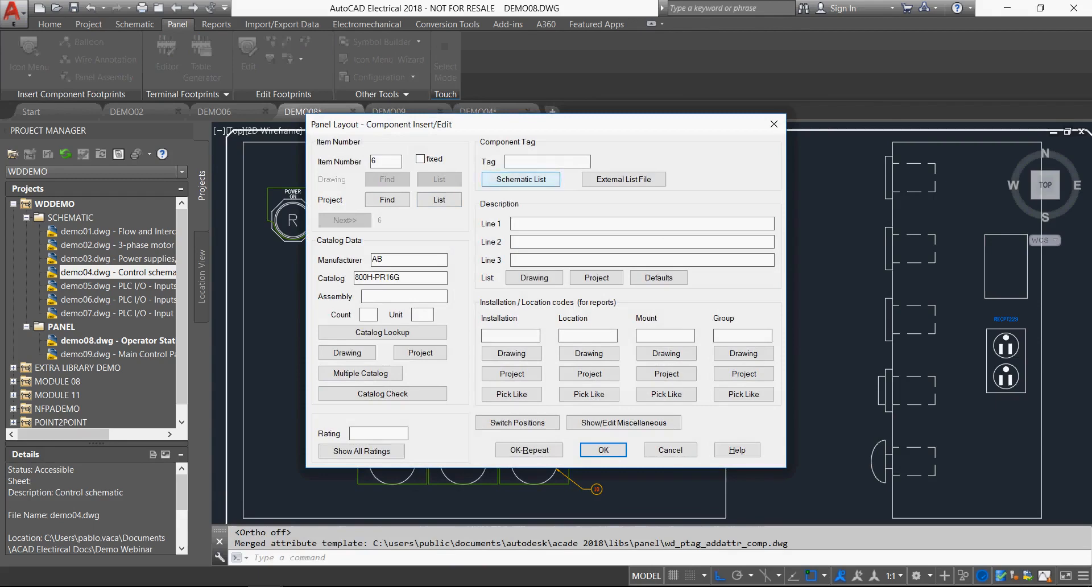
Link the new footprint to LT730, MAIN READY, from the schematic tag list sorted by location.
click(521, 179)
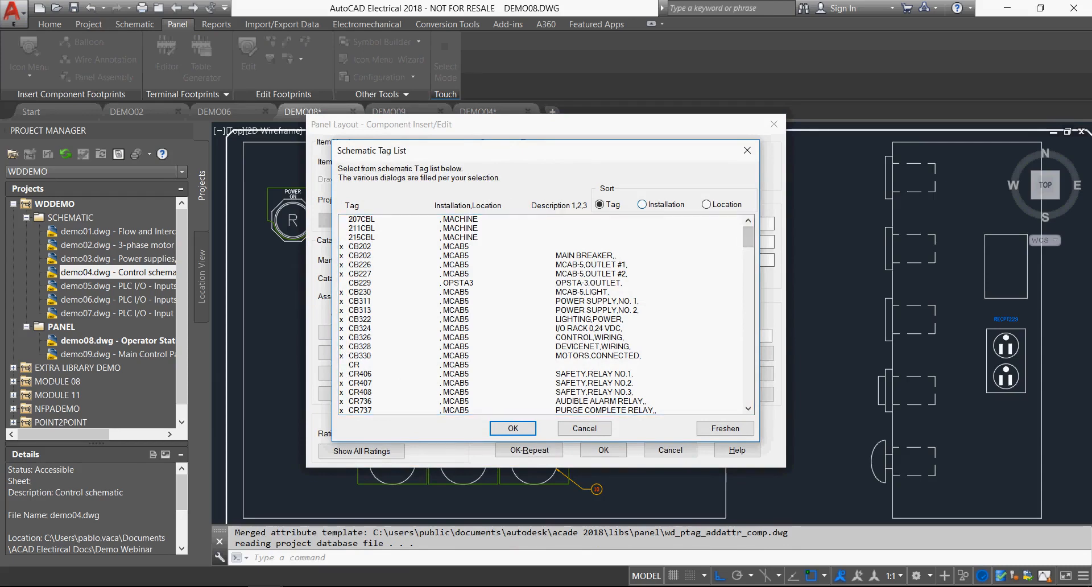
click(642, 205)
click(707, 204)
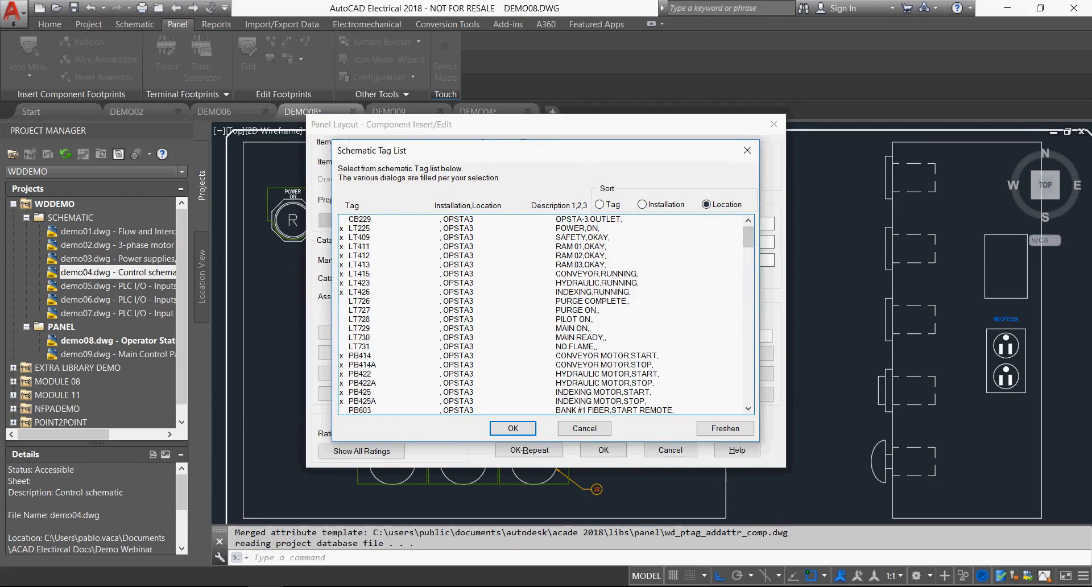
click(575, 319)
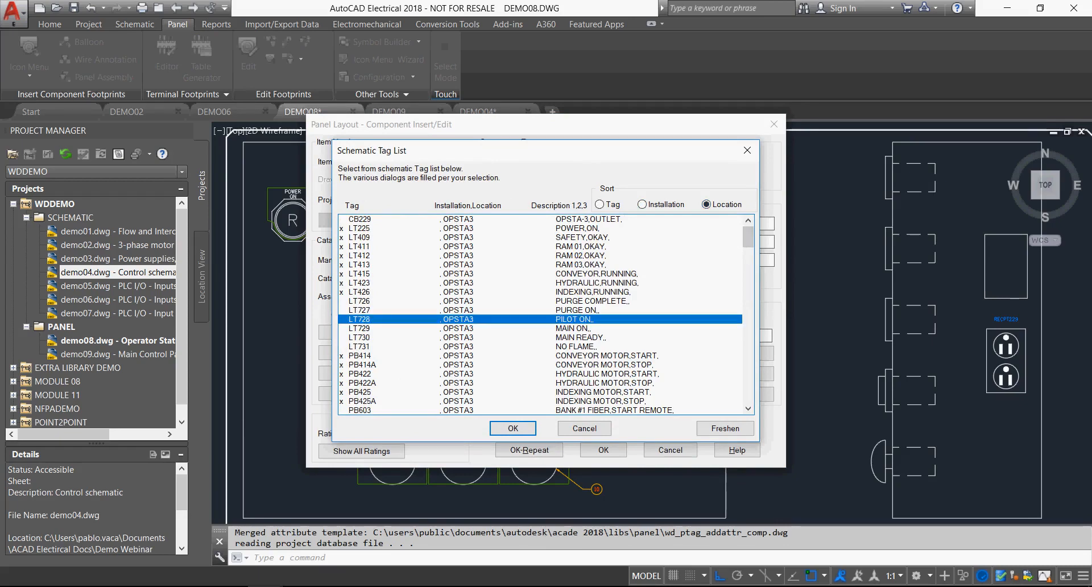
click(574, 338)
click(513, 428)
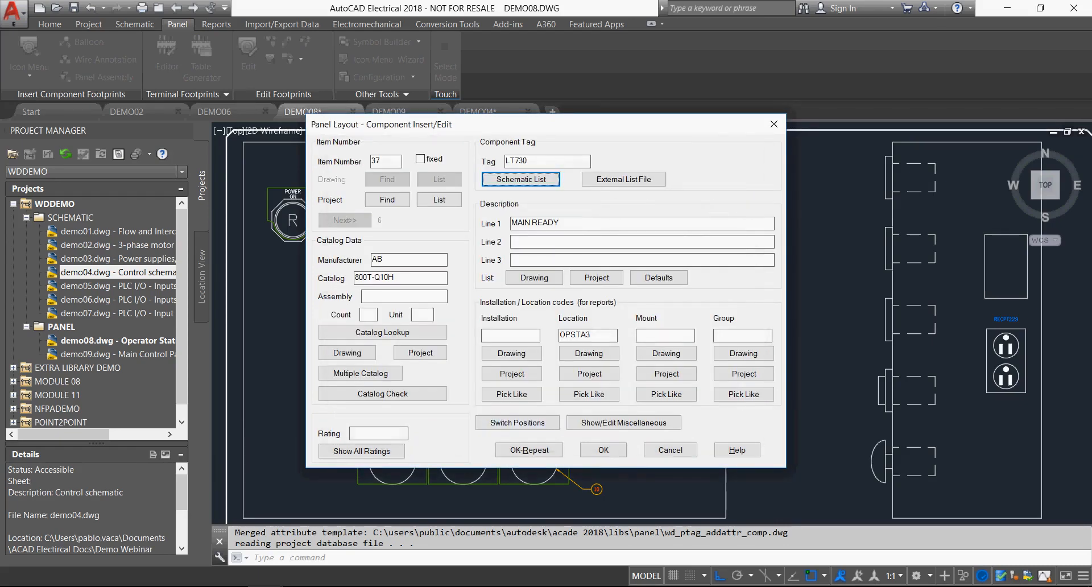
click(604, 450)
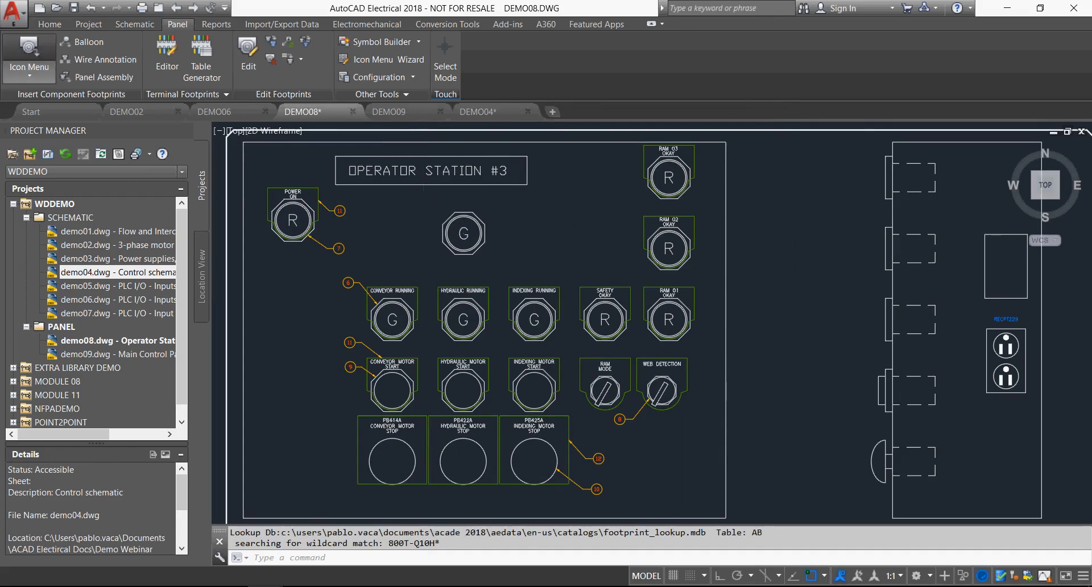
Add a nameplate to the LT730 pilot light, using AB 800T-X59E from this drawing's catalog values and the MAIN READY description.
click(29, 48)
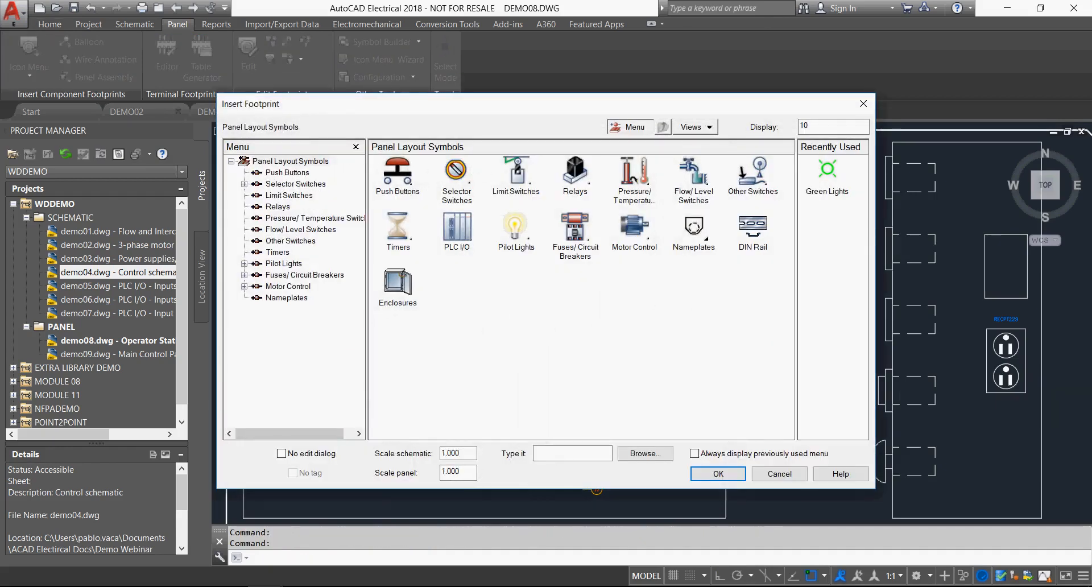
click(693, 227)
click(576, 171)
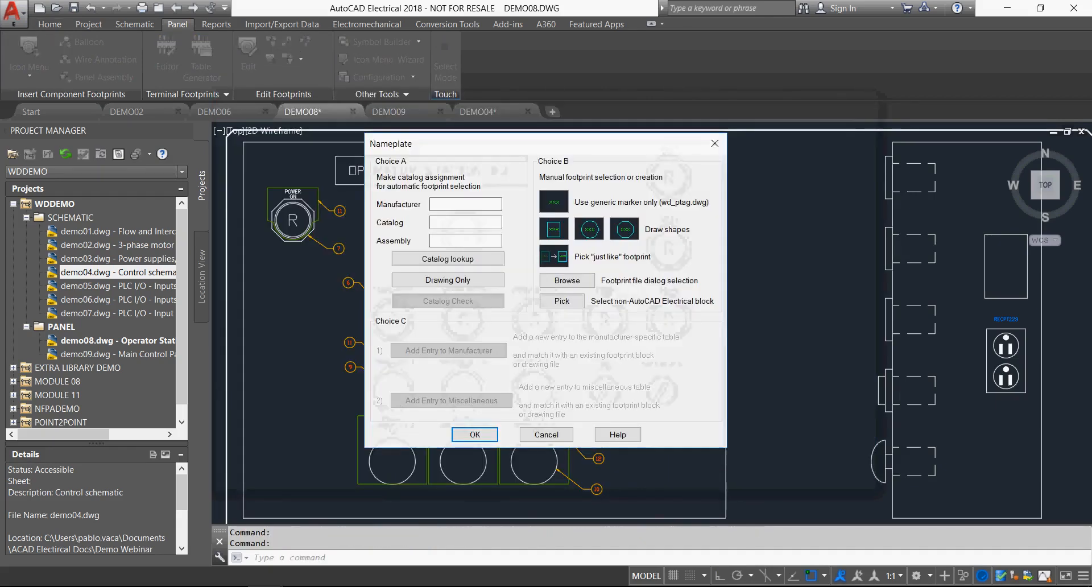
click(448, 280)
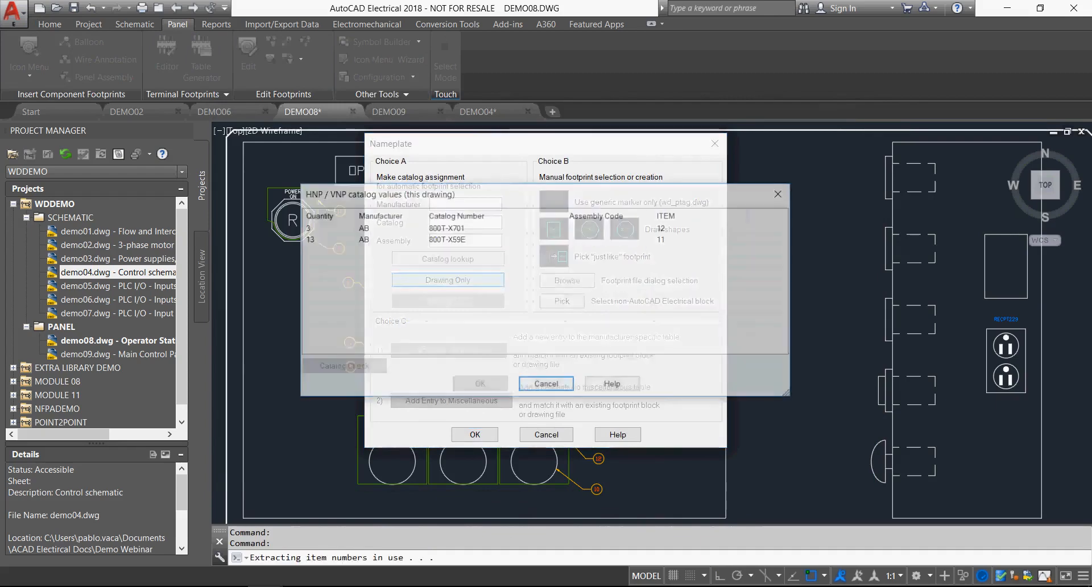
click(446, 239)
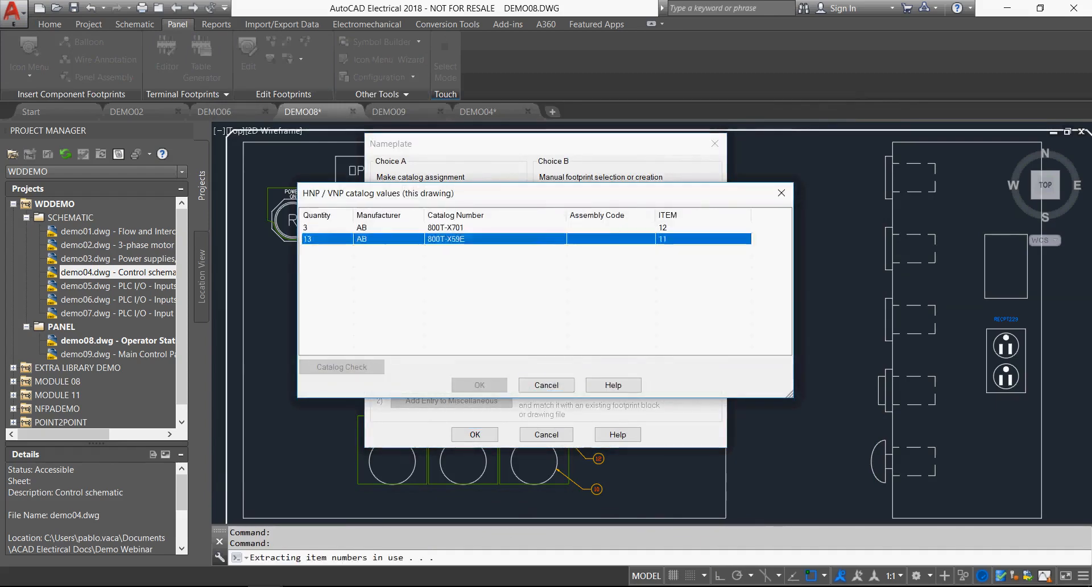
click(479, 385)
click(475, 434)
click(459, 216)
key(Return)
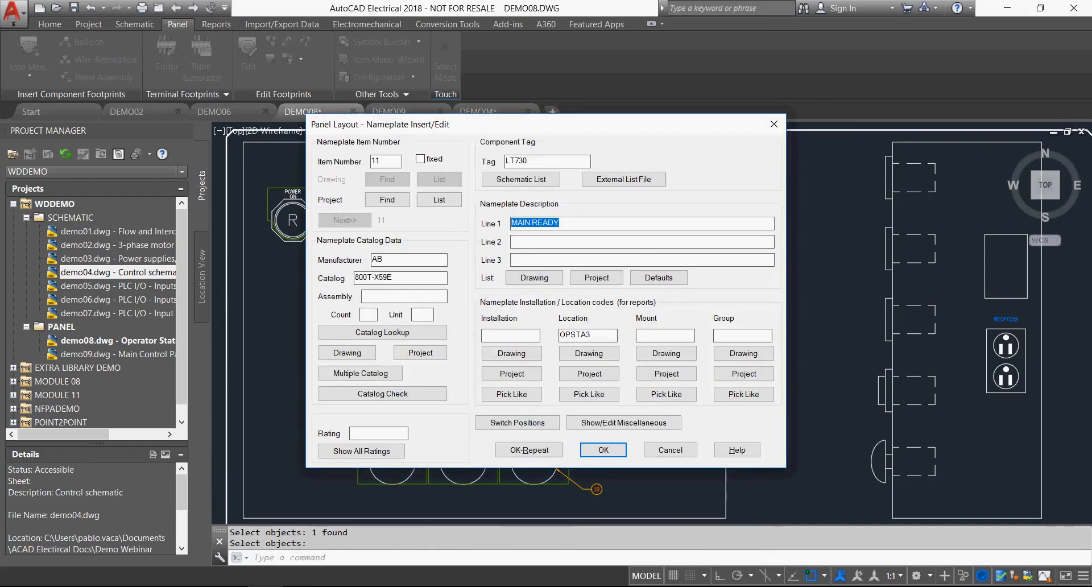
key(Return)
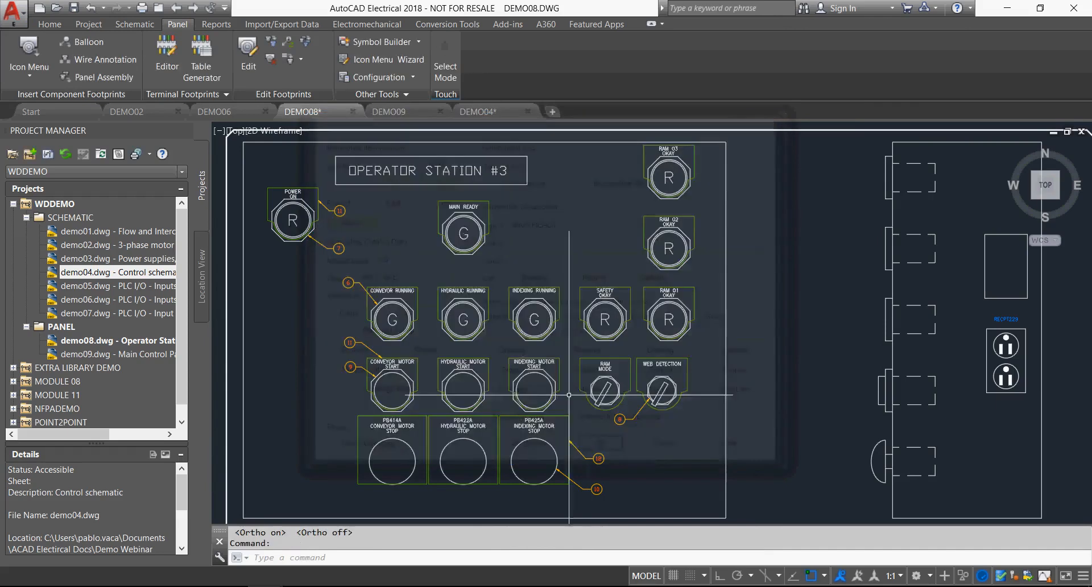
Surf from the MAIN READY pilot light footprint to its schematic symbol at reference 730 on sheet 7, examine its surroundings and end the surfing.
scroll(423, 233, up, 2)
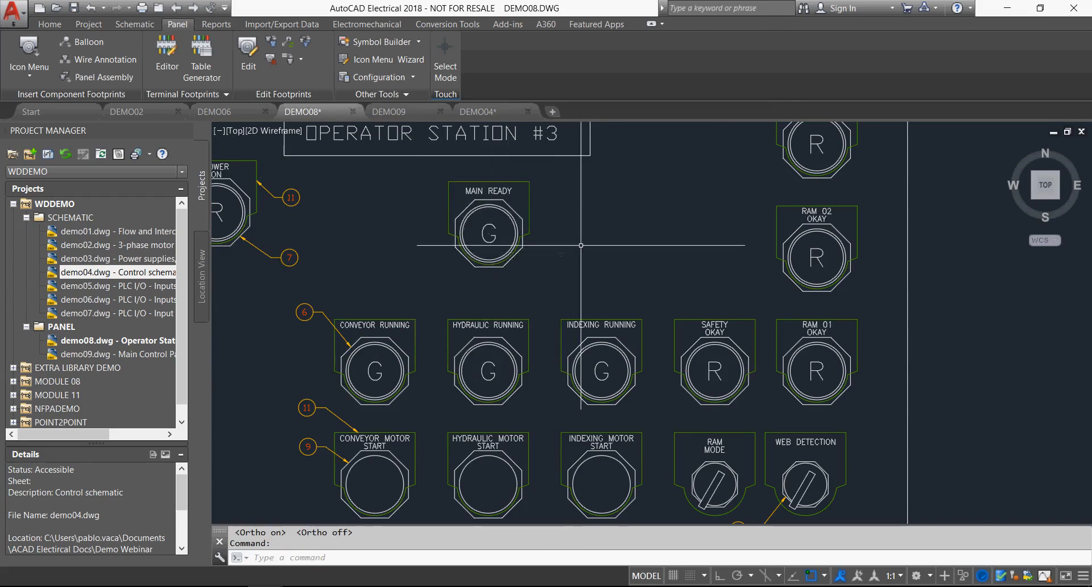
right_click(509, 220)
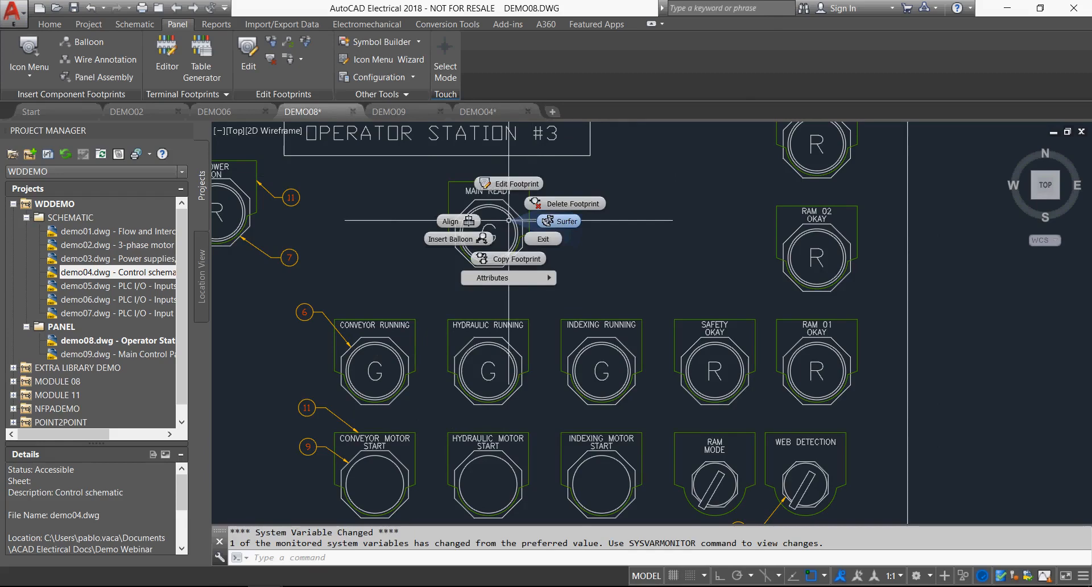
click(560, 221)
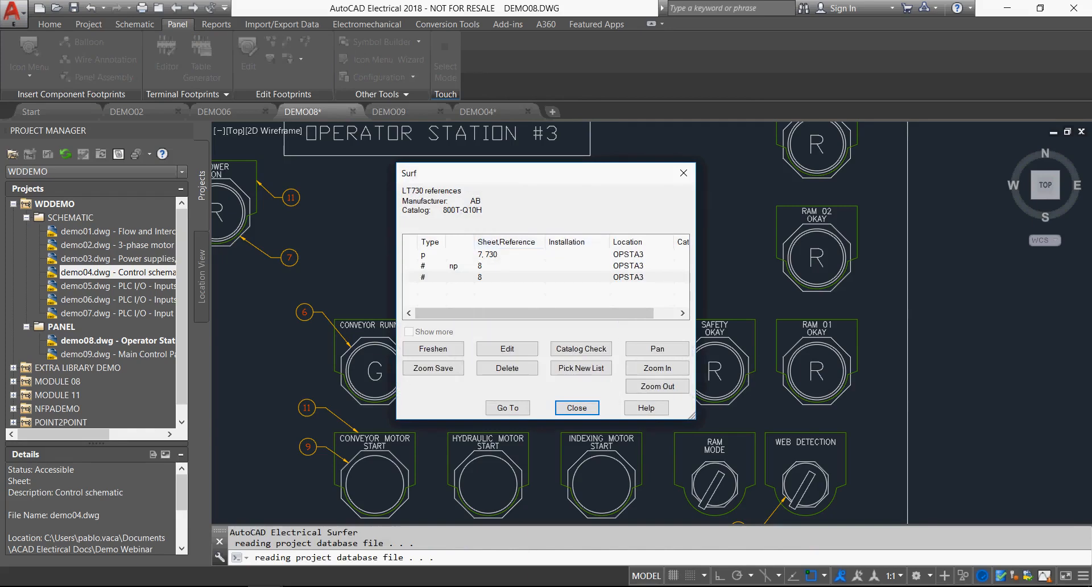
click(501, 254)
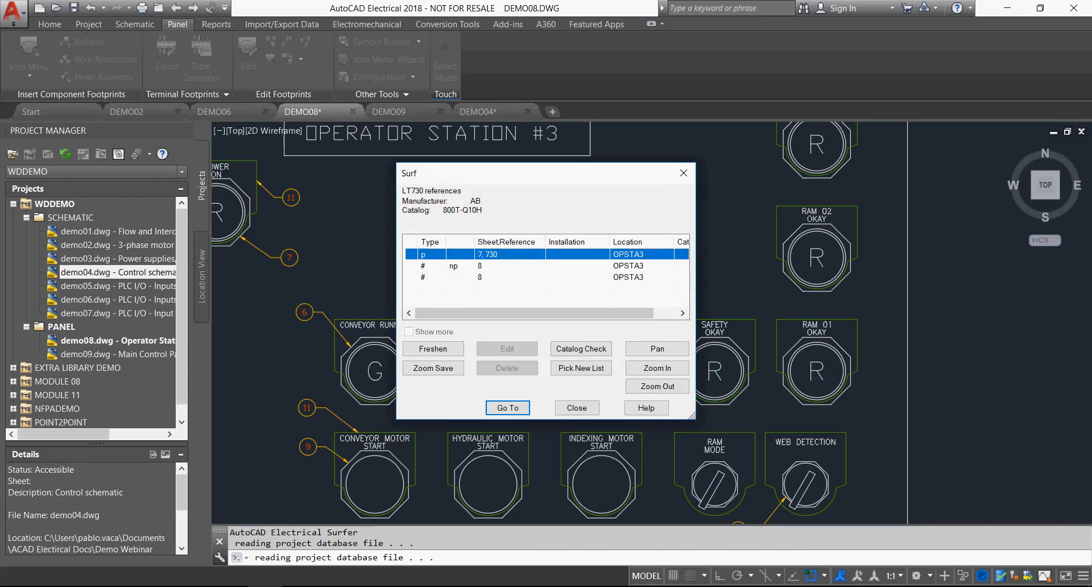
key(Return)
key(Return)
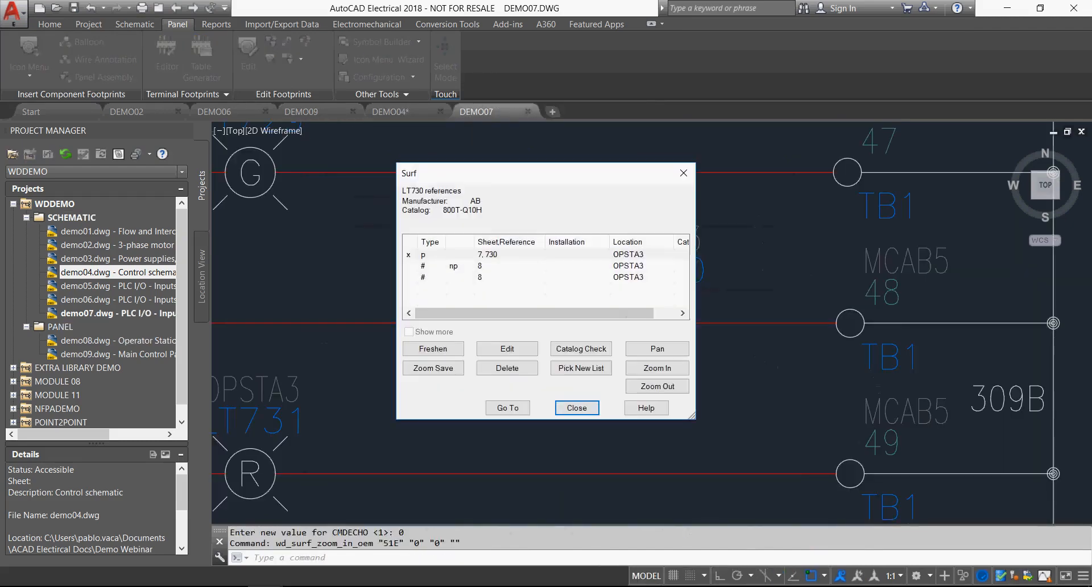
click(658, 387)
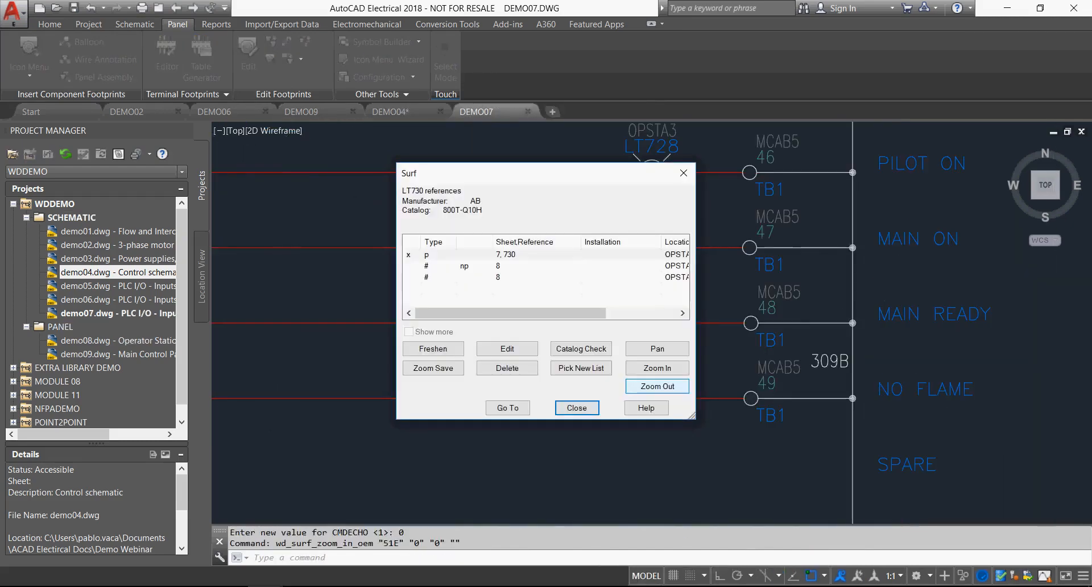
click(658, 386)
drag(546, 173, 390, 173)
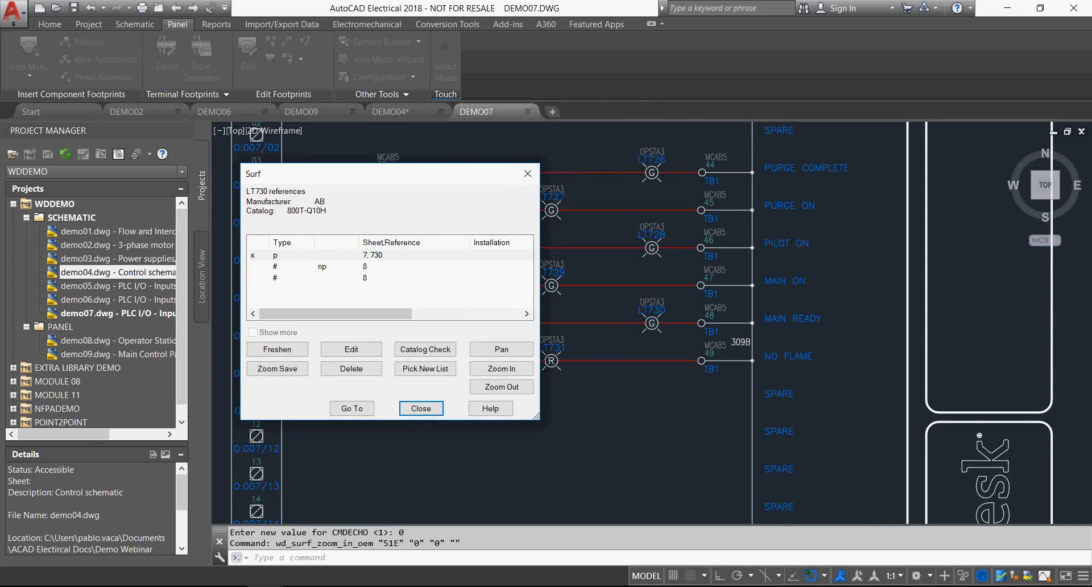
click(421, 408)
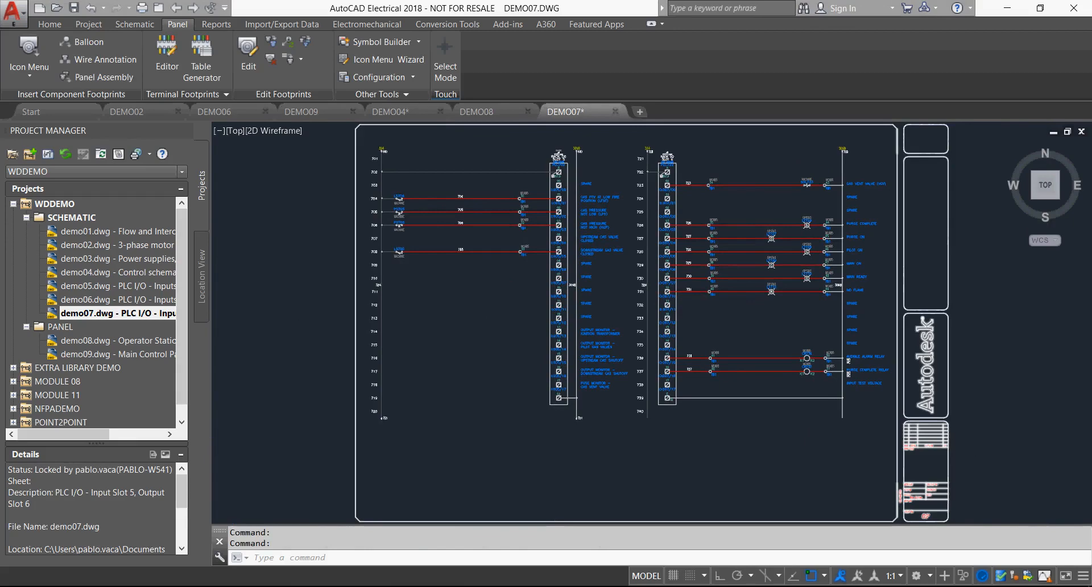
Open DEMO03, surf from circuit breaker CB313 to its panel footprint on sheet 9, examine the surrounding breakers and end the surfing.
double_click(117, 259)
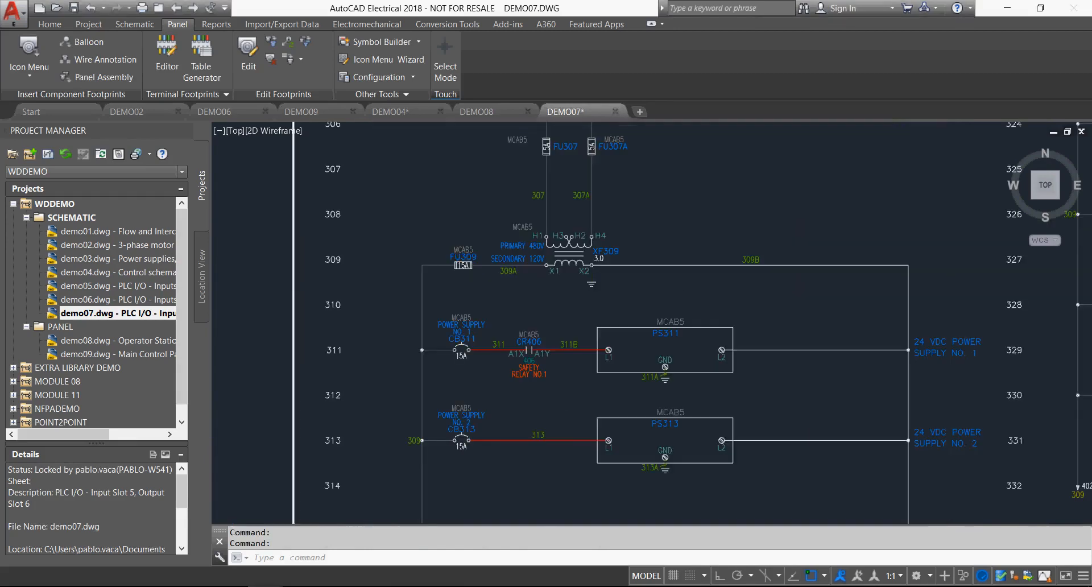
right_click(455, 423)
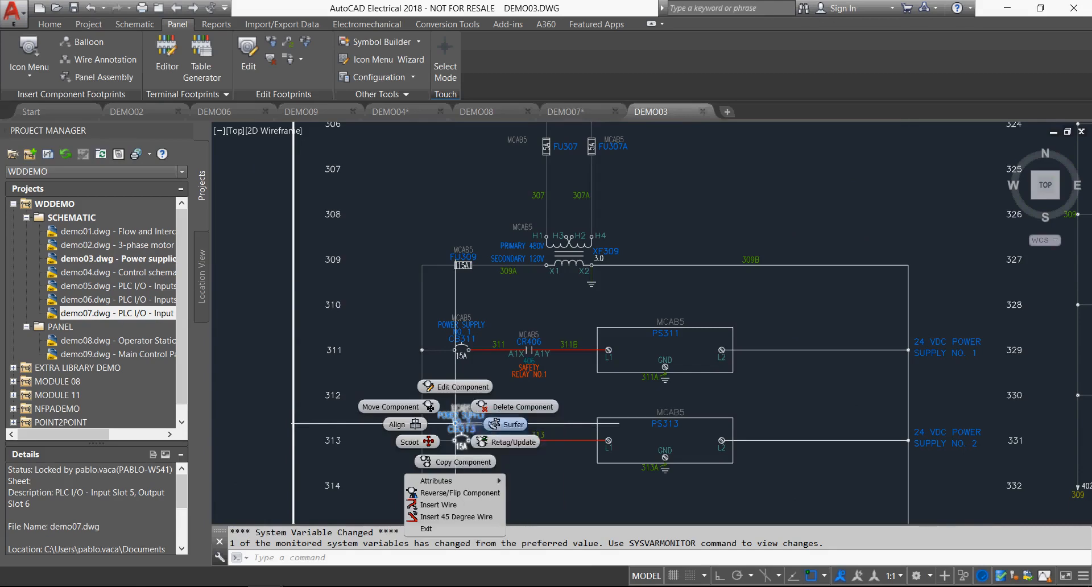
click(508, 424)
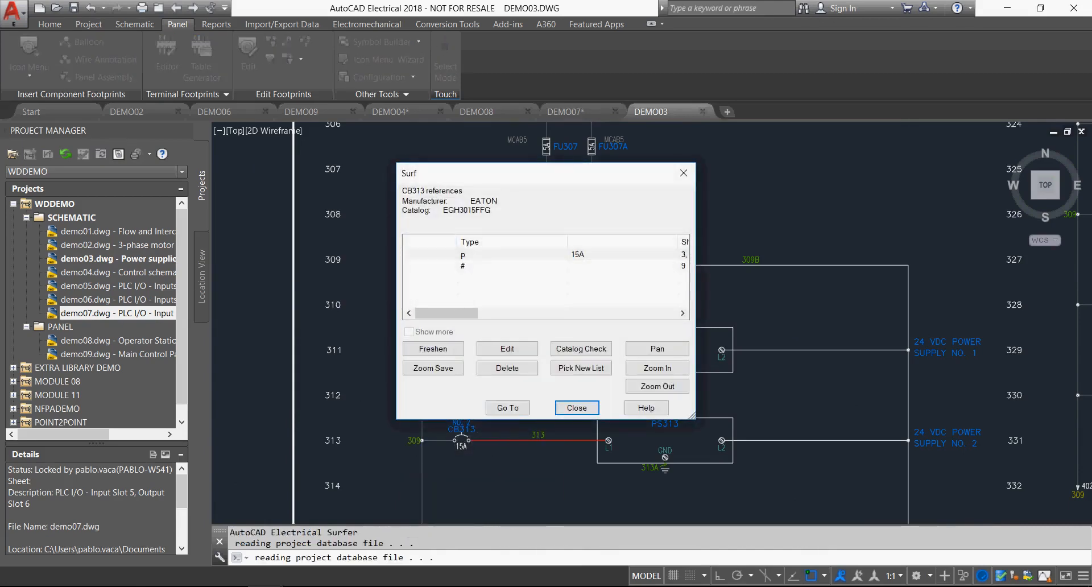
double_click(489, 266)
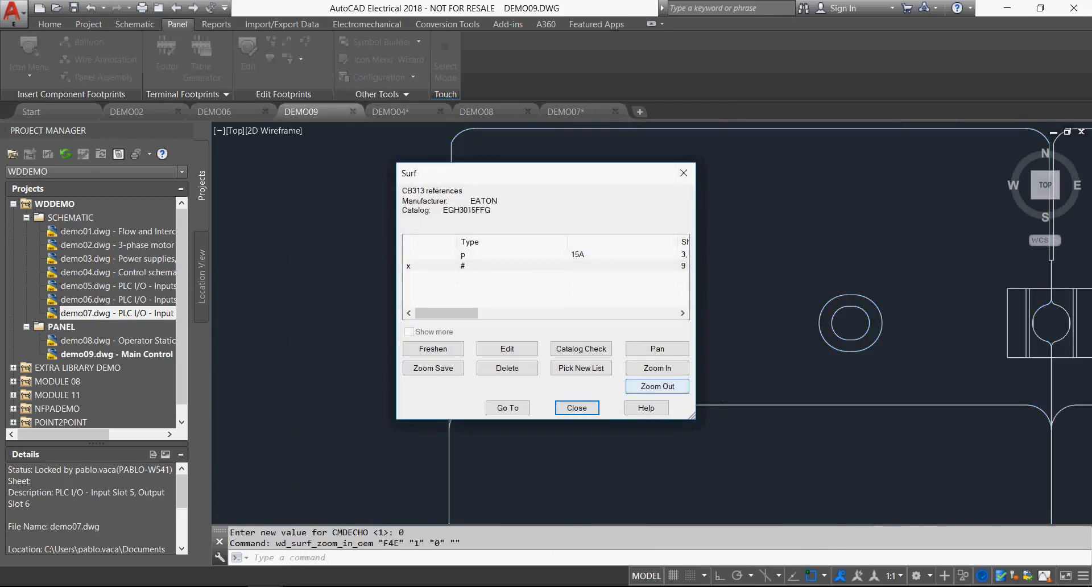
click(657, 386)
click(657, 387)
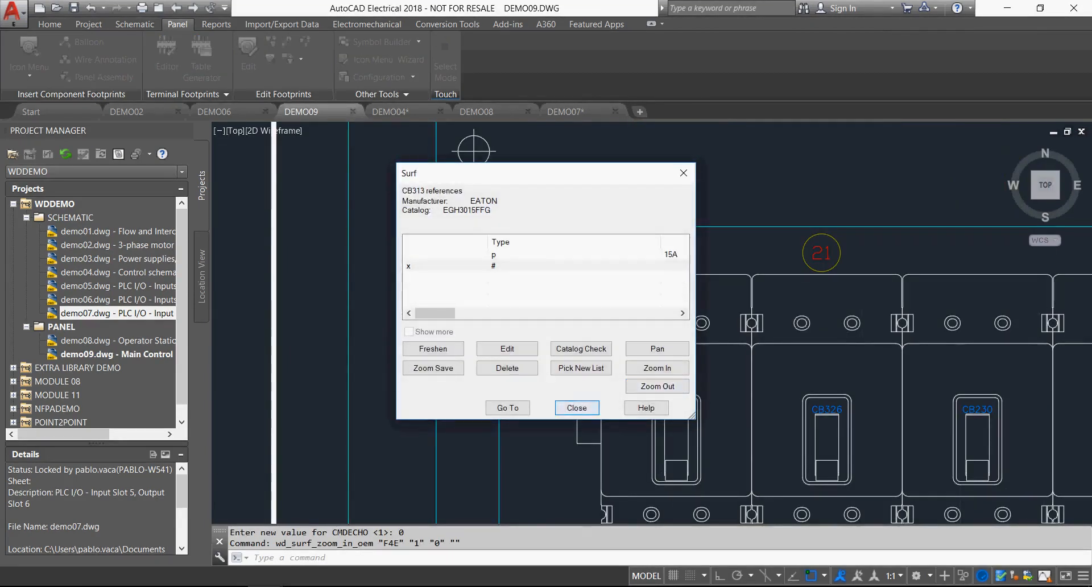
click(570, 406)
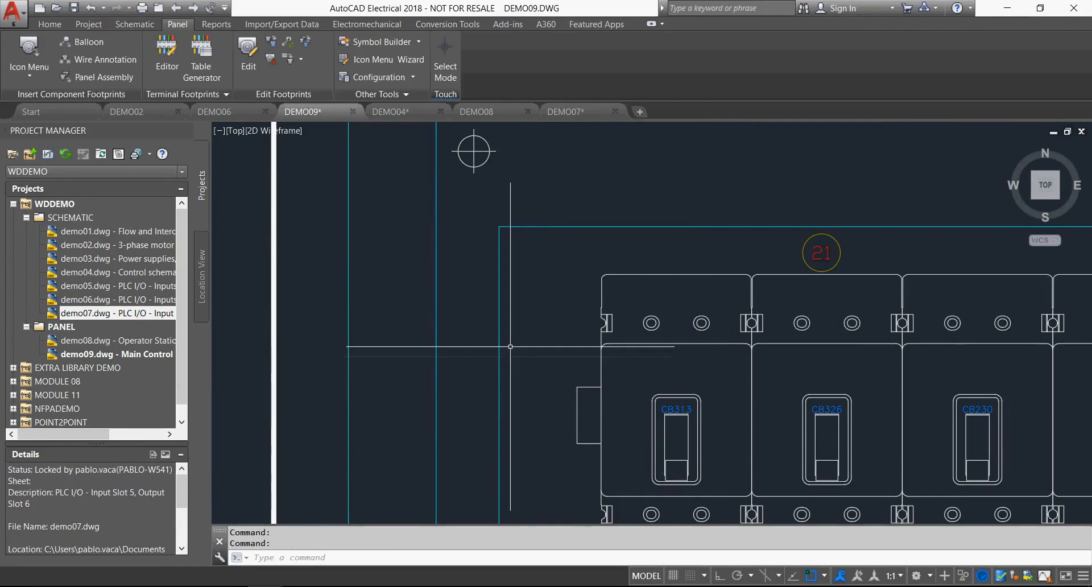
Open demo02.dwg, the 3-phase motor control drawing, from the WDDEMO project at its conveyor and hydraulic motor circuits.
middle_drag(566, 359, 540, 301)
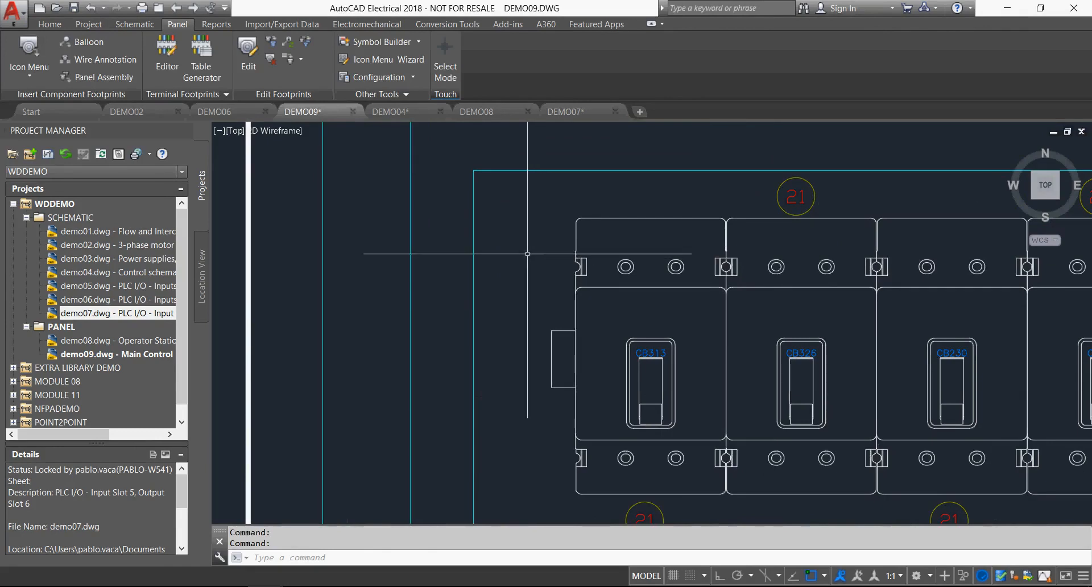
middle_click(527, 253)
middle_click(529, 254)
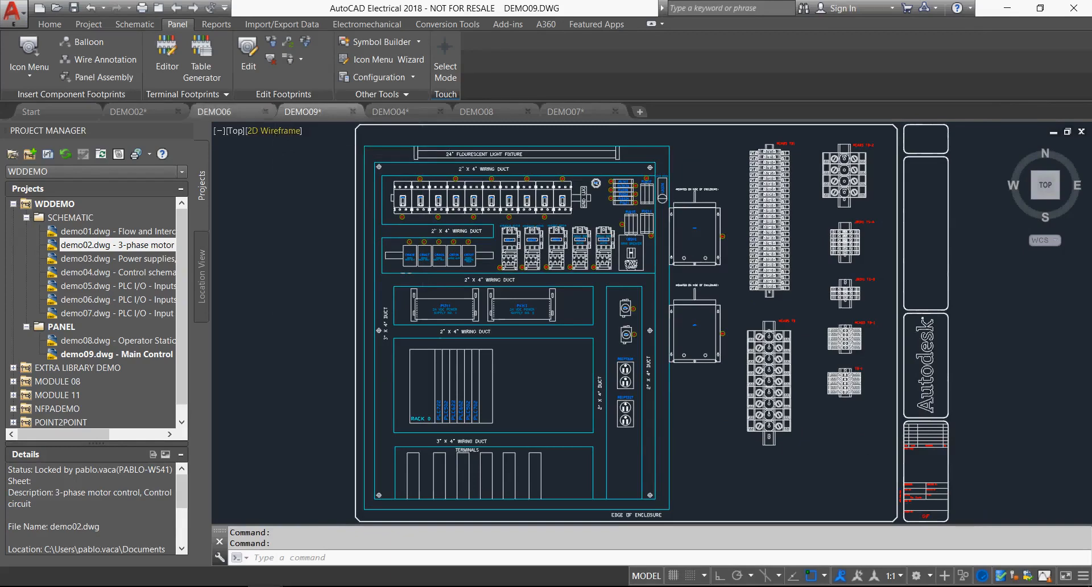
double_click(113, 245)
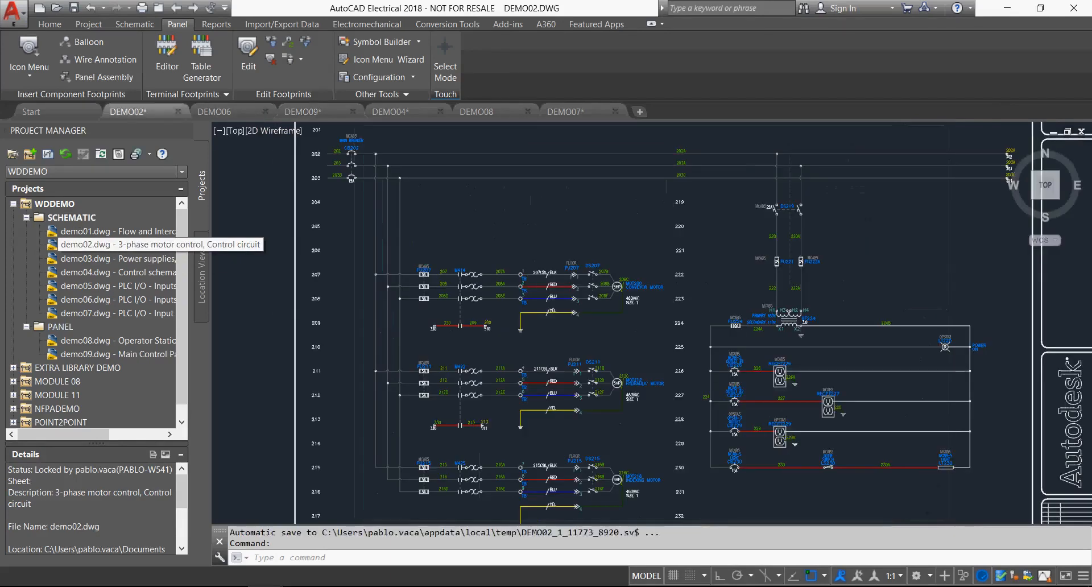
scroll(489, 348, up, 2)
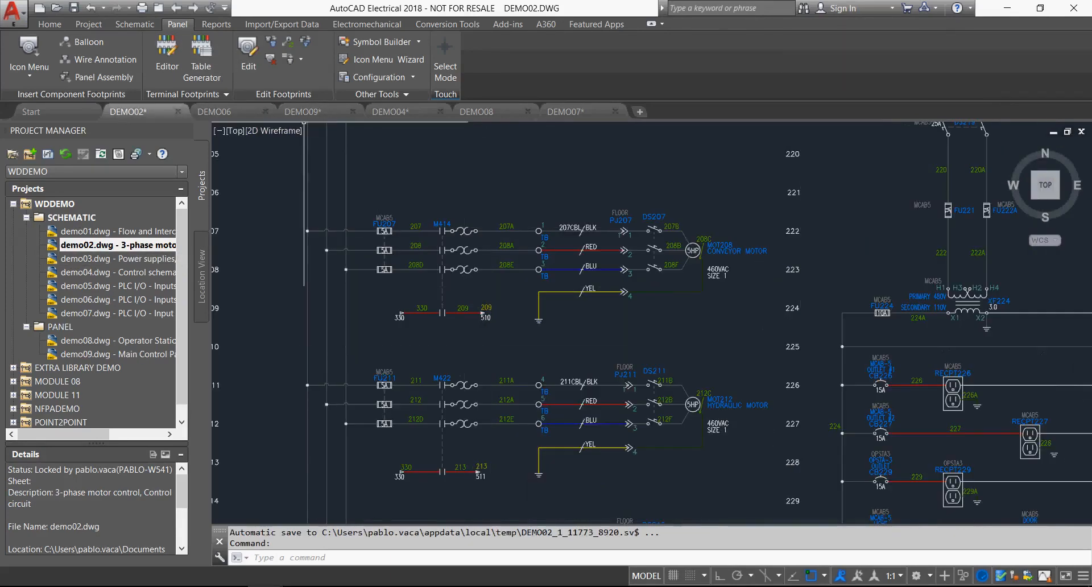
Try to draw a three-wire bus with 0.5 horizontal and vertical spacing, branching from the existing vertical bus near line reference 205.
click(134, 24)
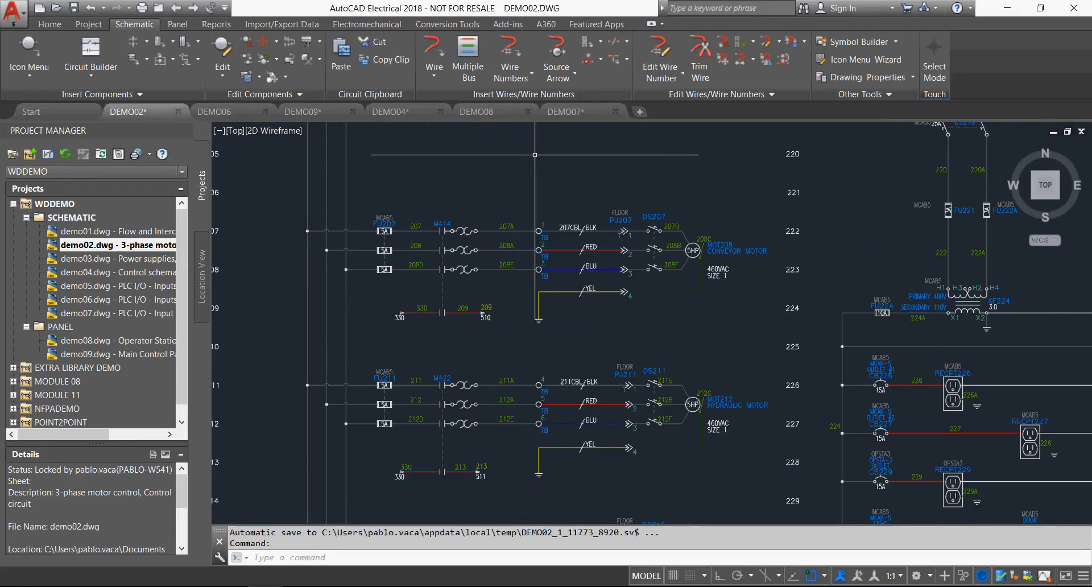
click(468, 57)
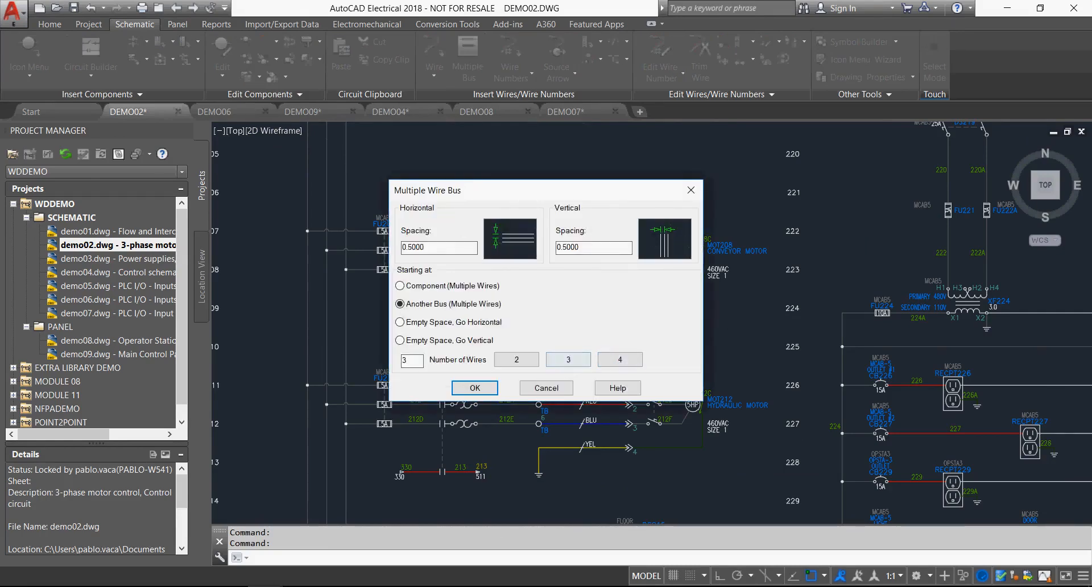
click(475, 388)
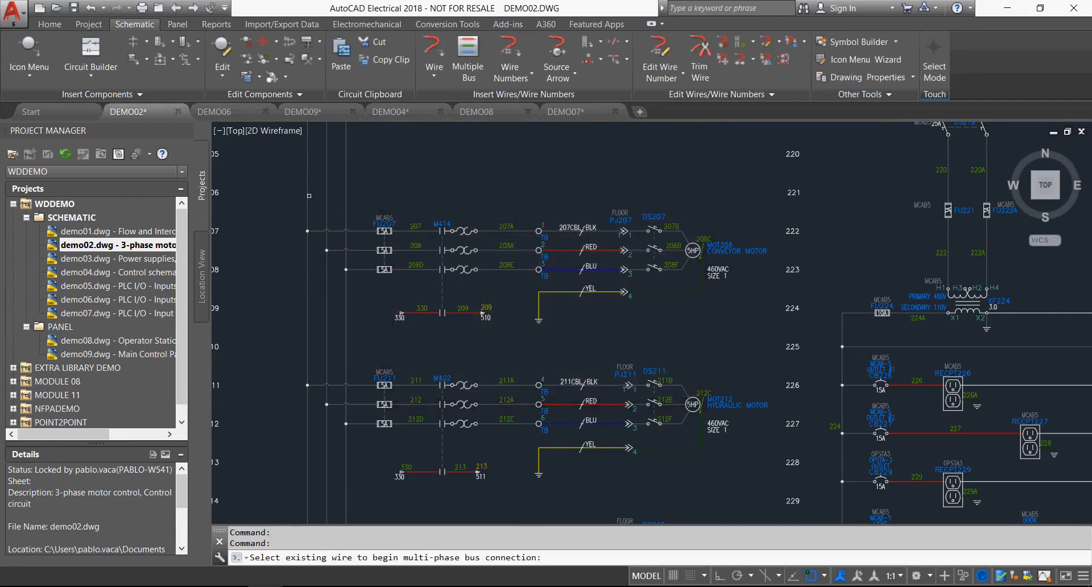
click(306, 152)
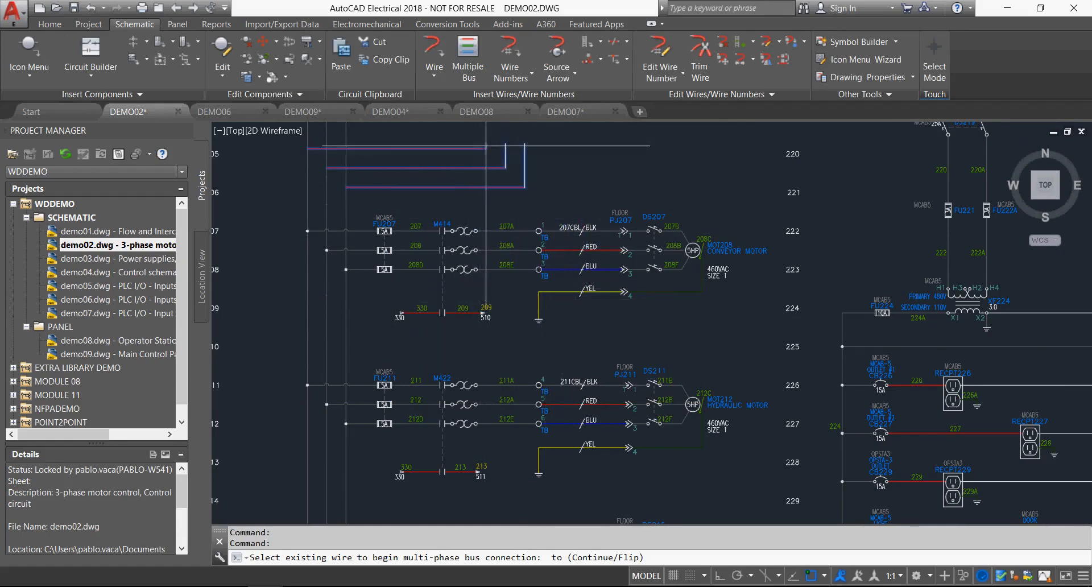
key(Escape)
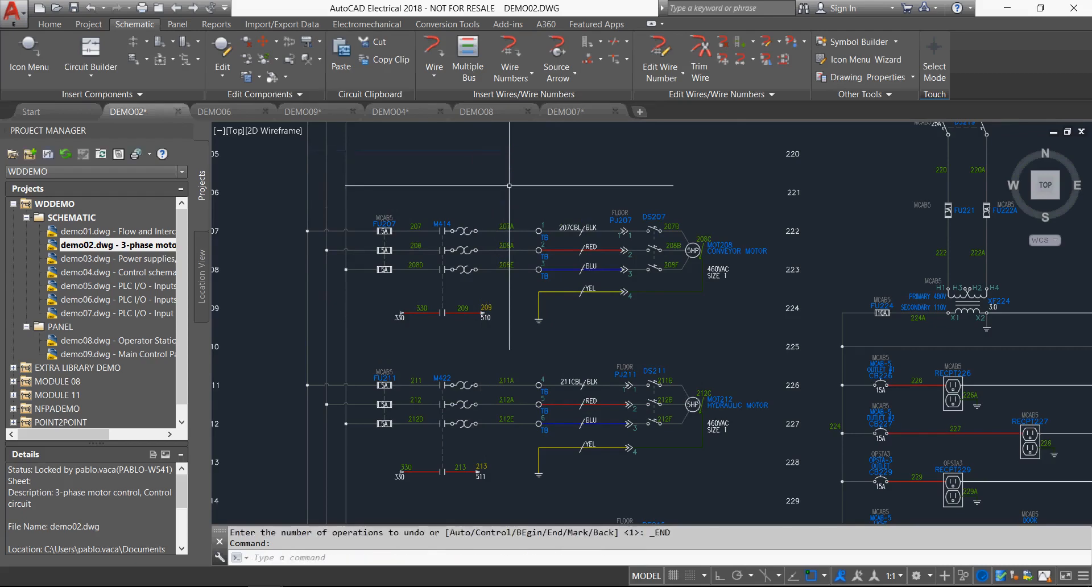
scroll(509, 186, up, 2)
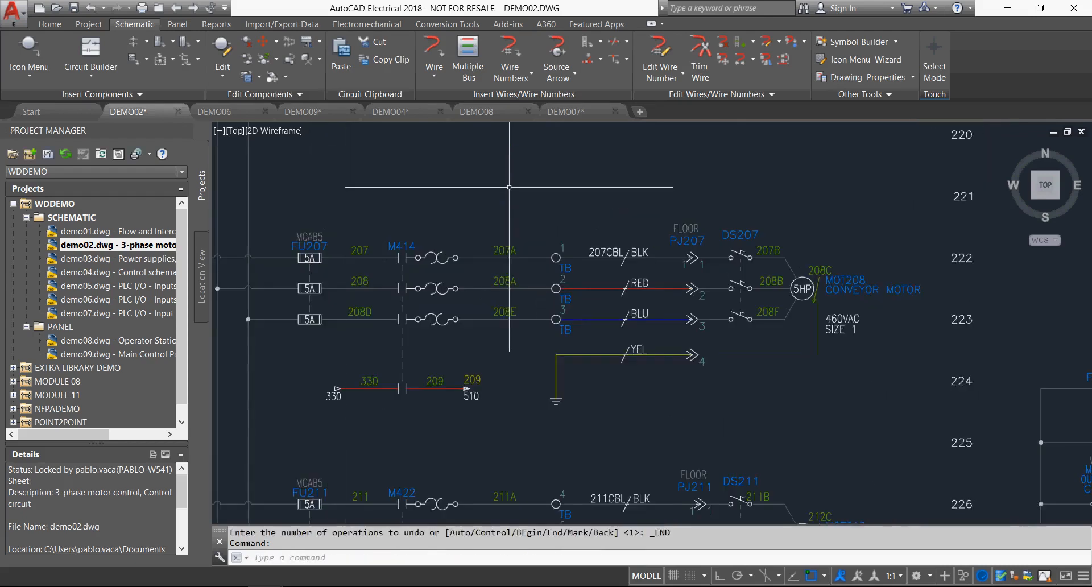
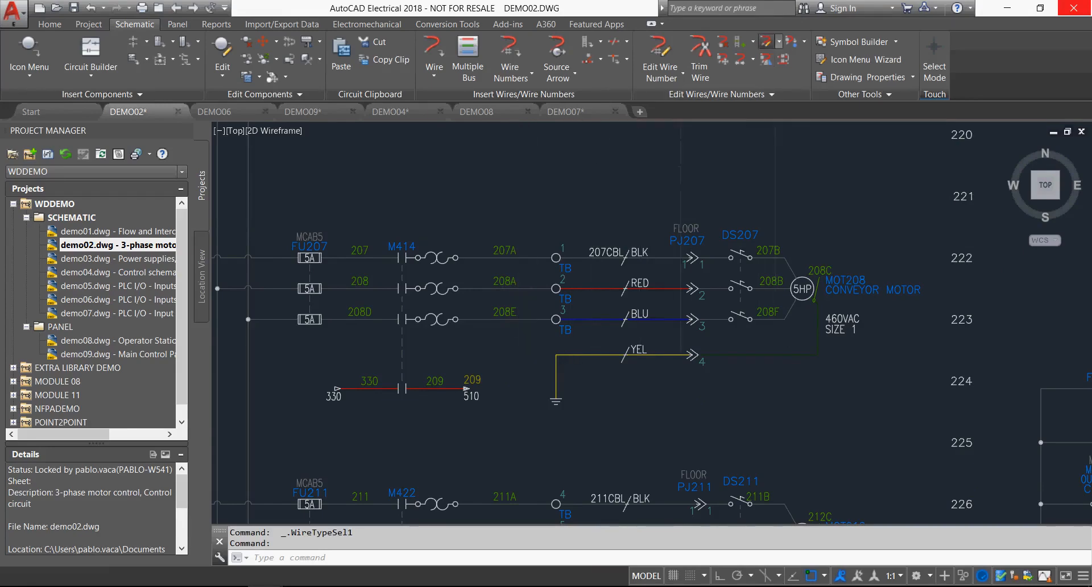
Try to define a new wire type with colour name GRN, size 14AWG and dark green layer colour 86.
click(766, 42)
click(380, 202)
text(GRN)
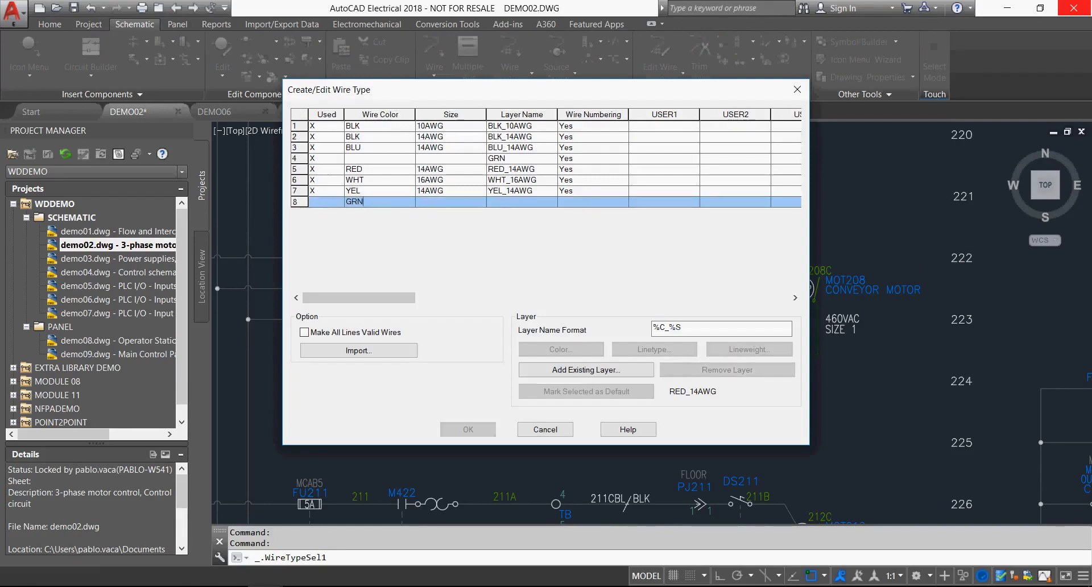
key(Tab)
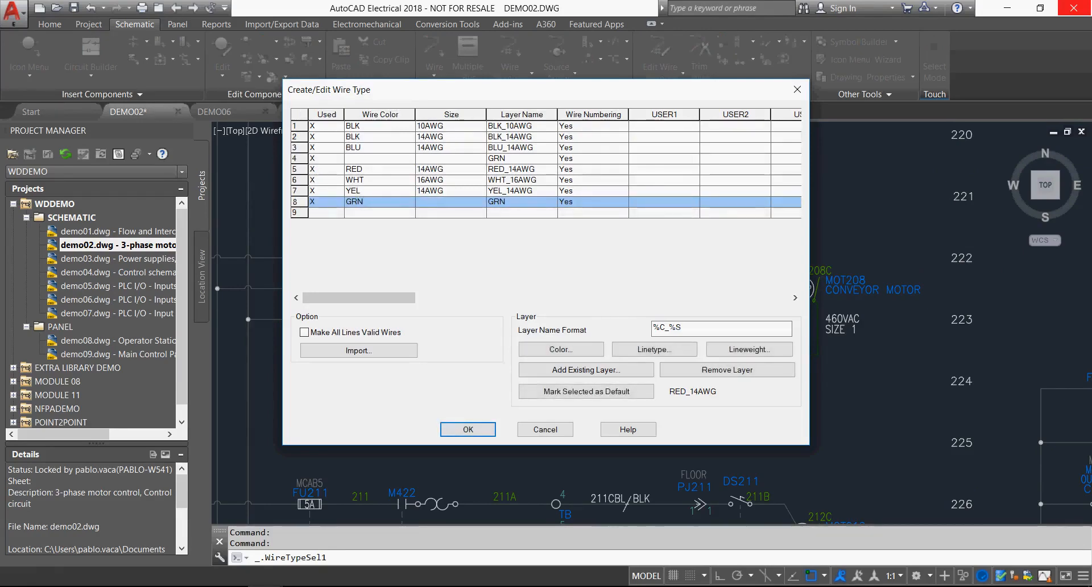
text(14AWG)
key(Tab)
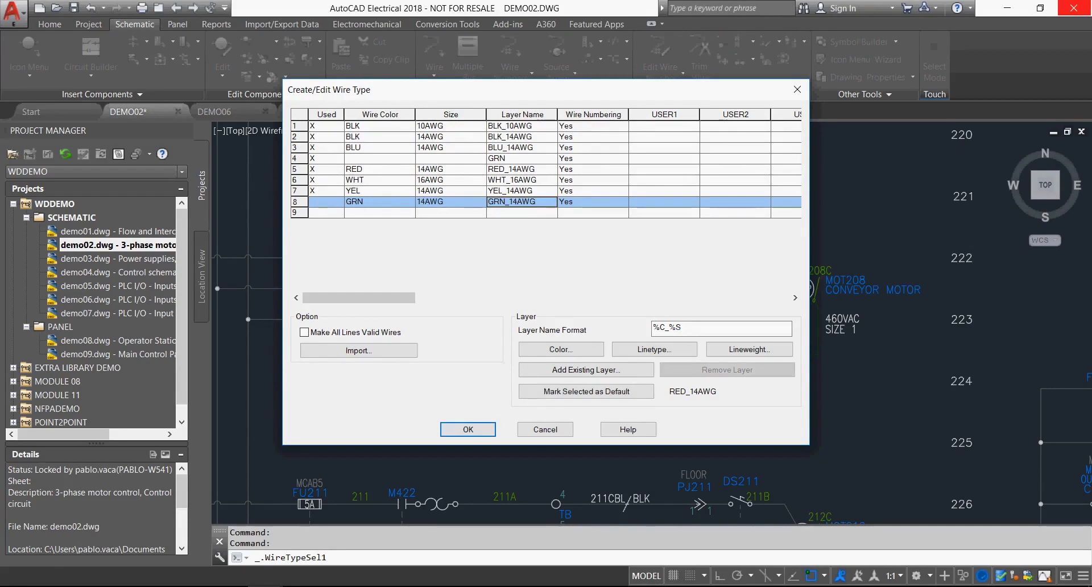
click(560, 349)
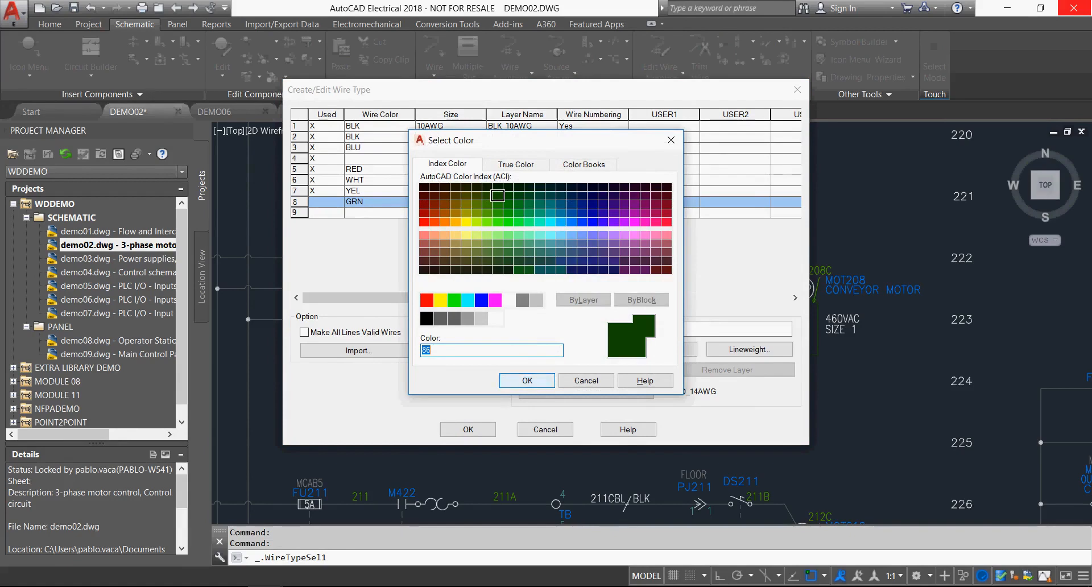
click(528, 380)
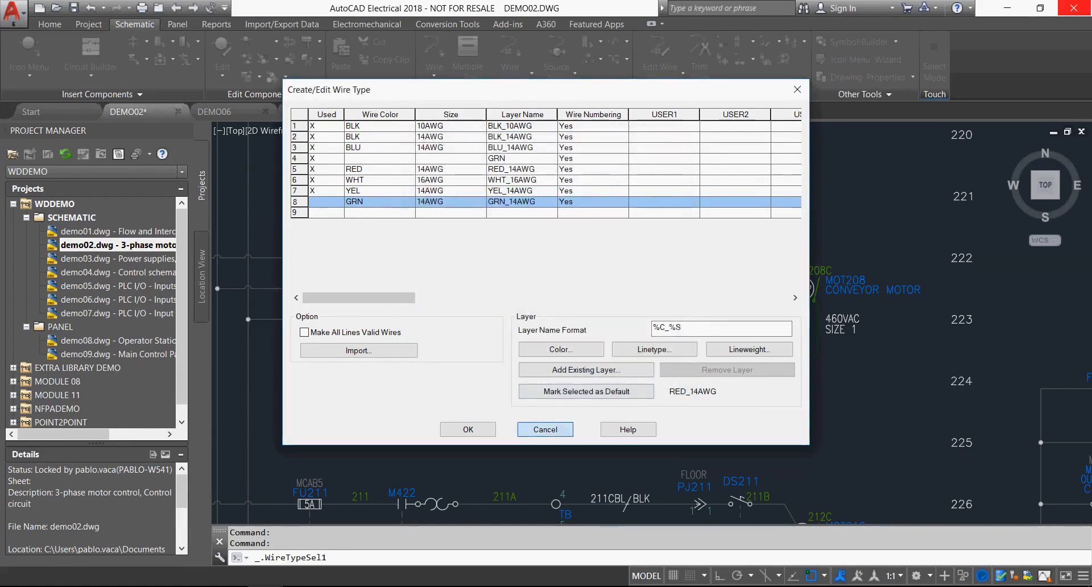
click(545, 429)
click(597, 302)
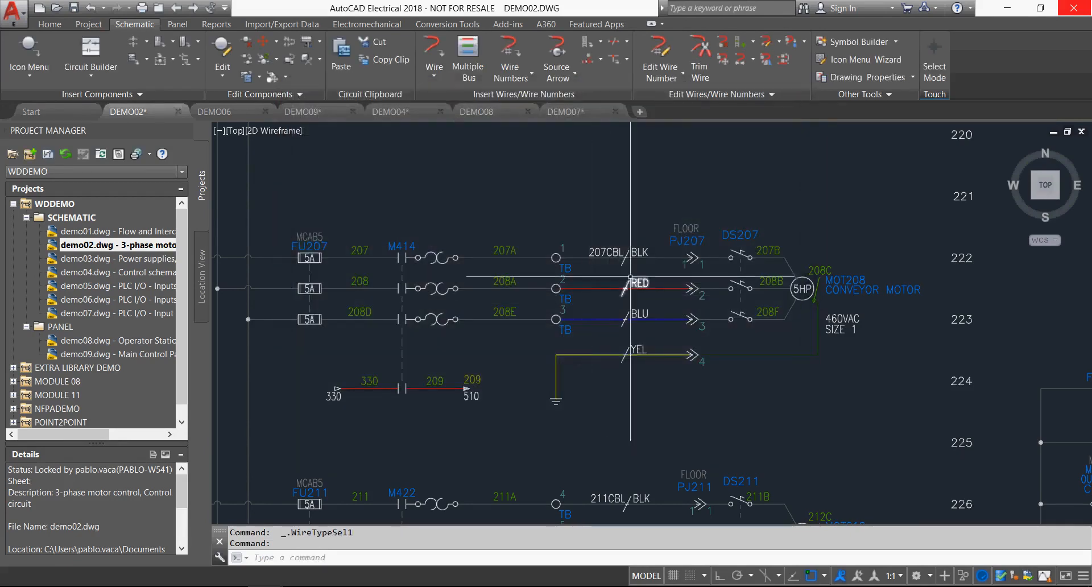
Try the BLU and YEL 14AWG types for the red wire between terminal 2 and connector PJ207.
right_click(661, 289)
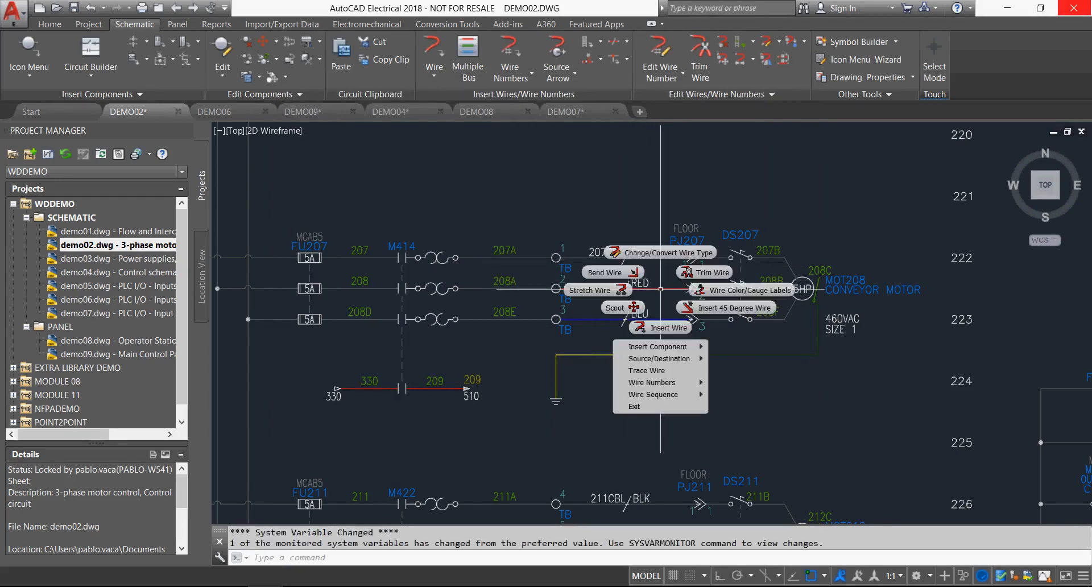
click(665, 252)
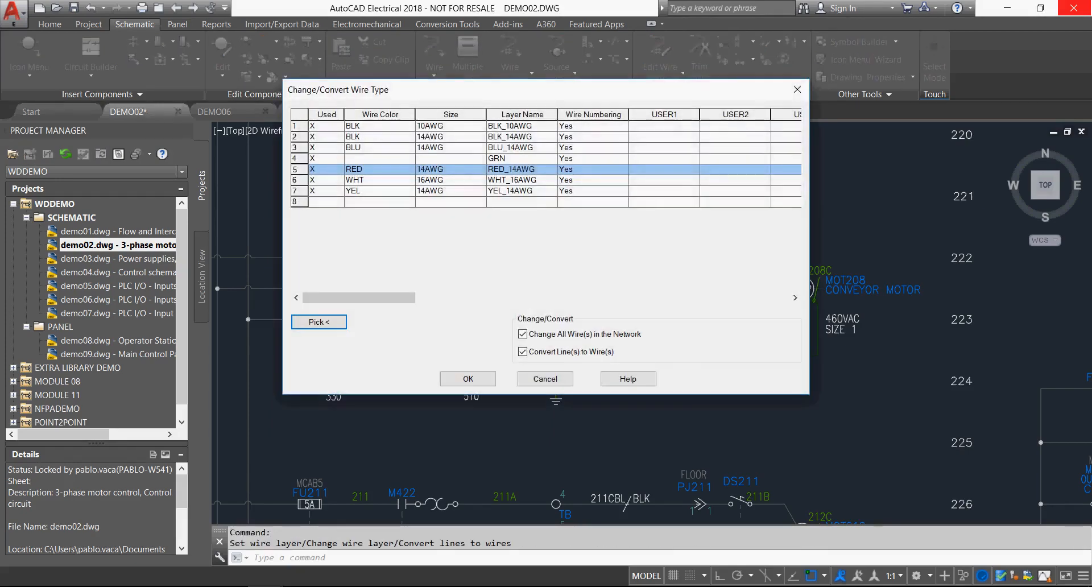
click(353, 137)
click(354, 148)
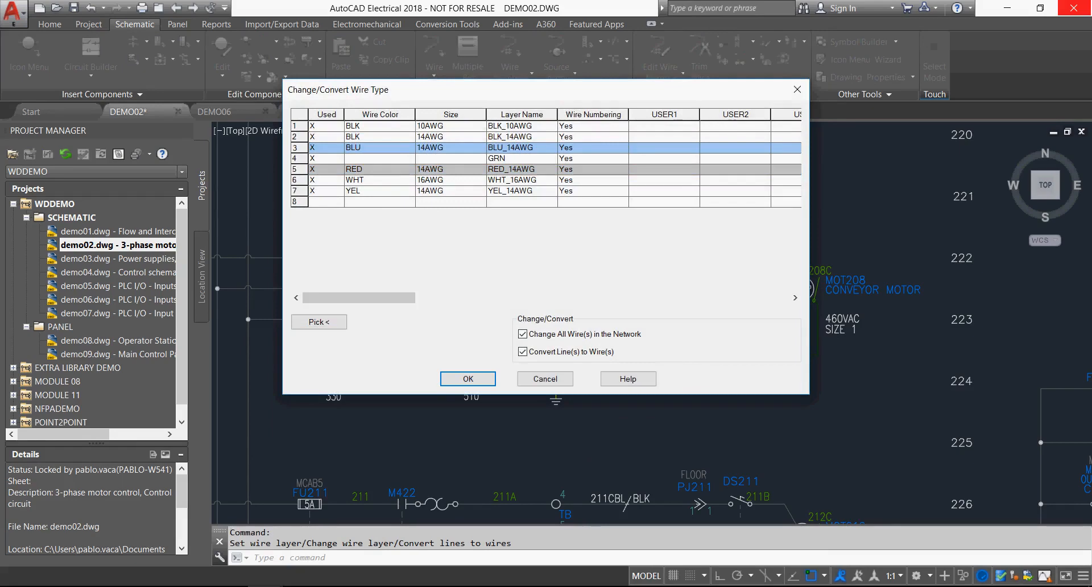
click(354, 190)
click(546, 379)
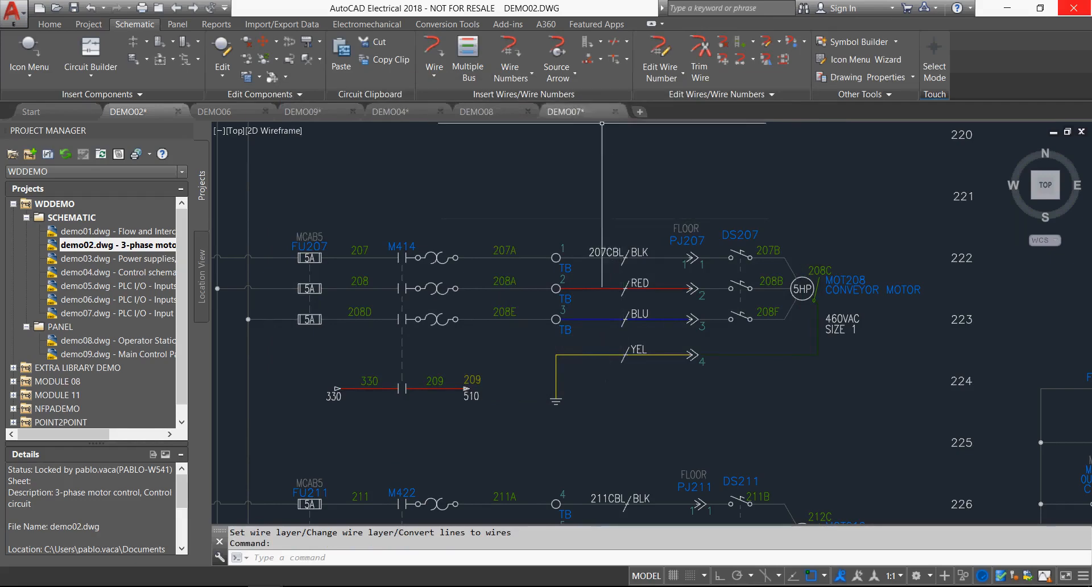
Examine the JIC cable marker symbols and the properties of parent marker 207CBL on the black conductor.
click(614, 41)
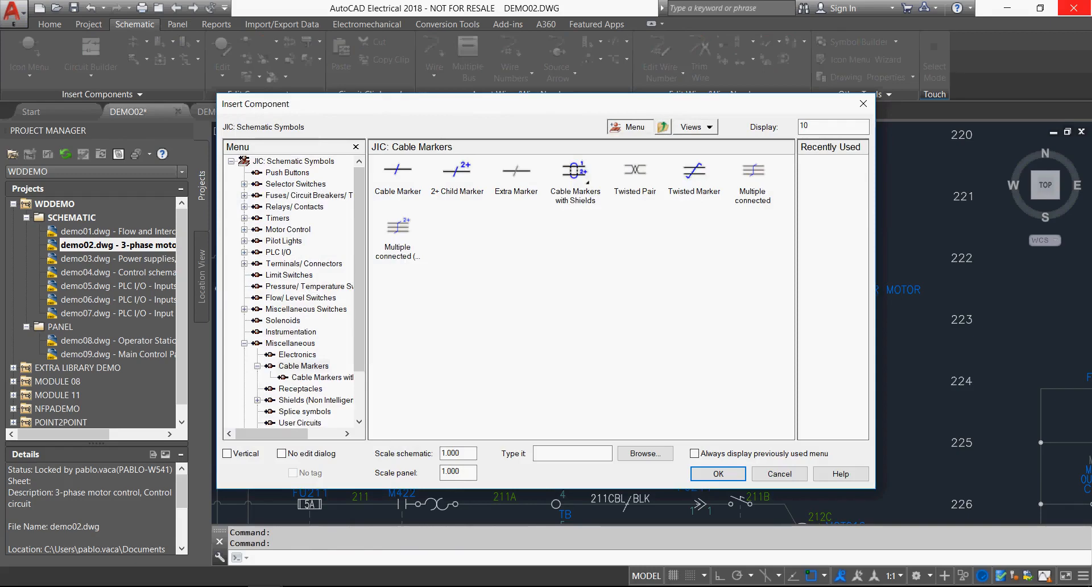
click(779, 474)
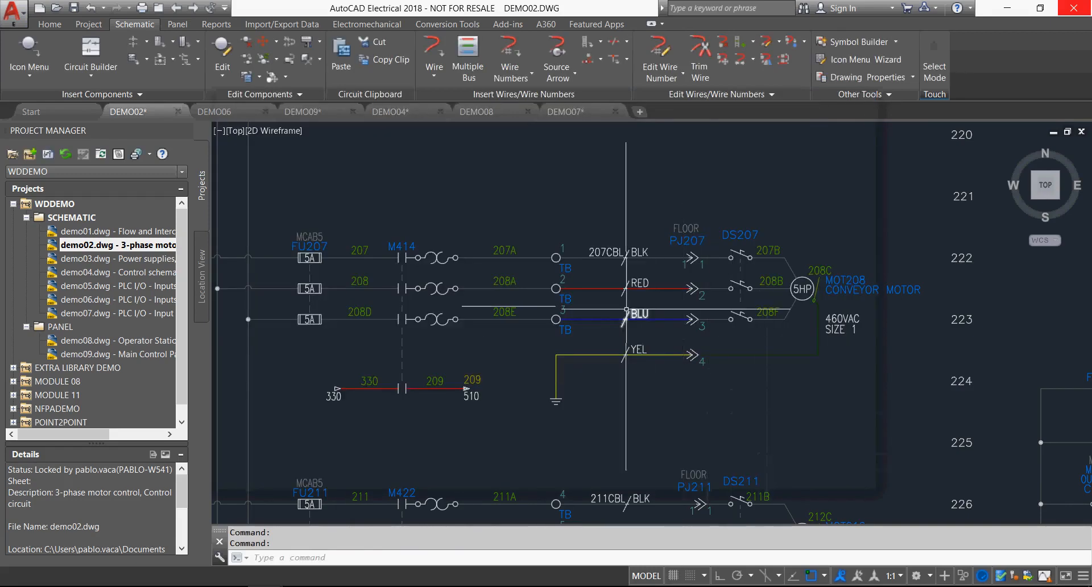
right_click(635, 254)
click(639, 215)
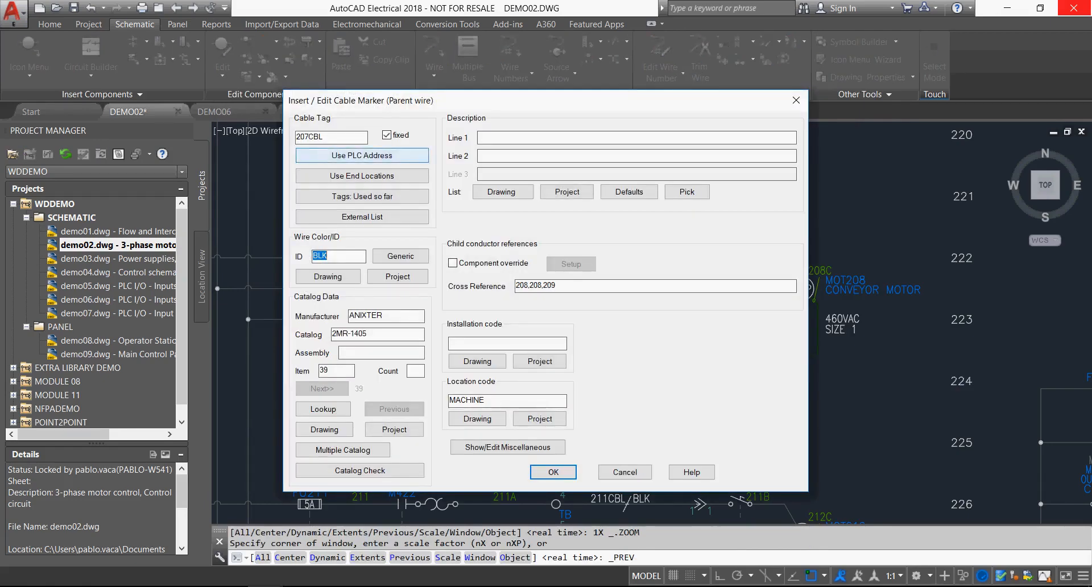
click(553, 472)
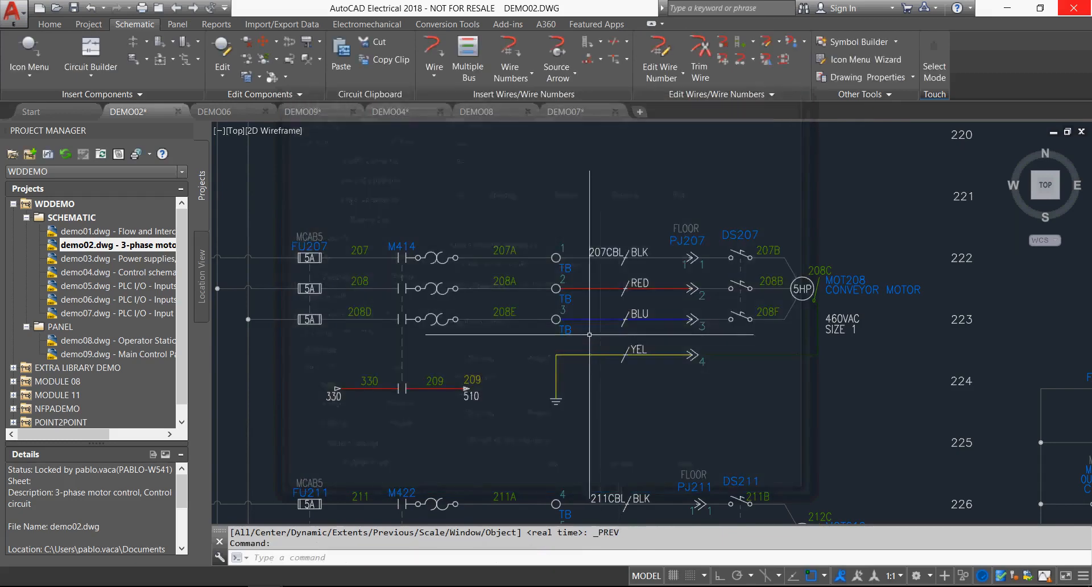
Review the properties of the BLU child cable marker of 207CBL and undo the latest component edit.
right_click(645, 314)
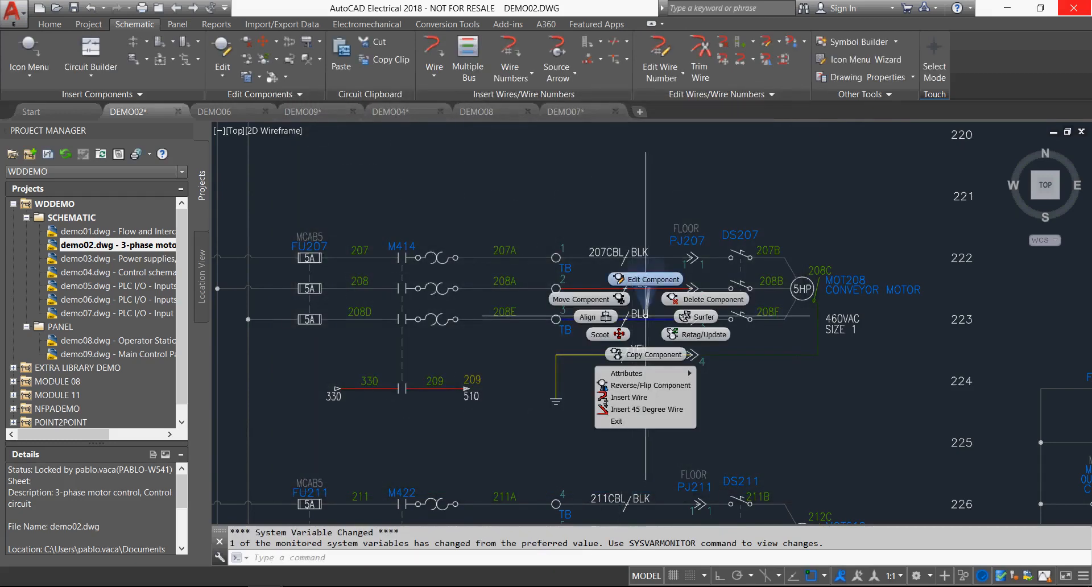
click(647, 274)
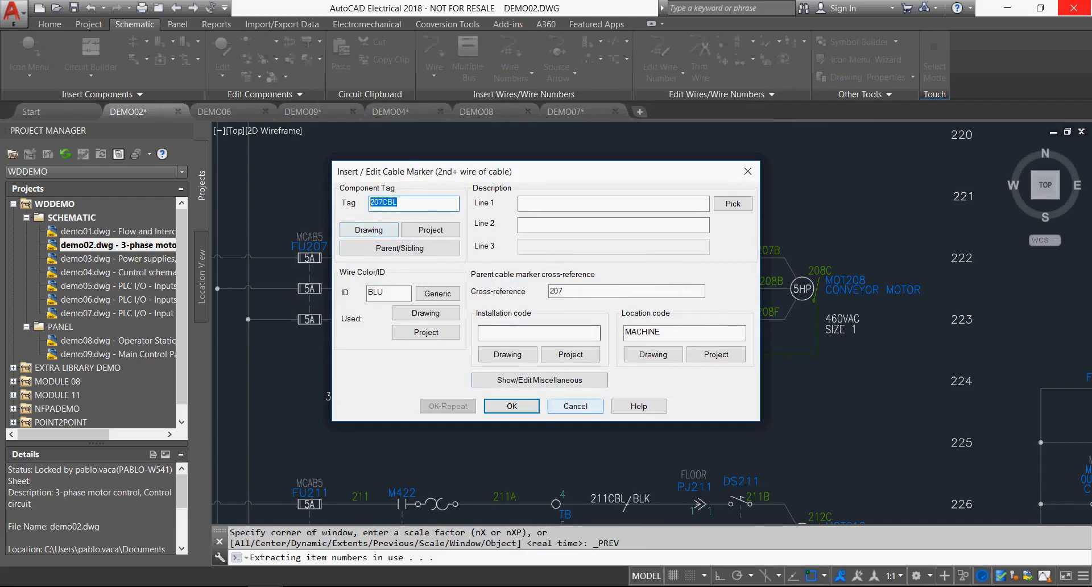
click(512, 407)
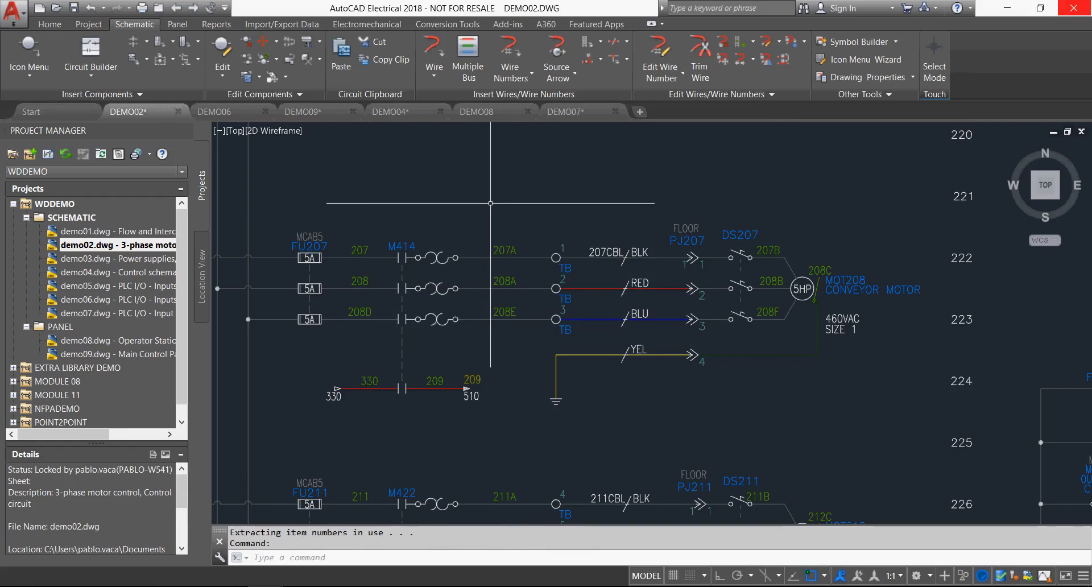
key(ctrl+z)
key(ctrl+z)
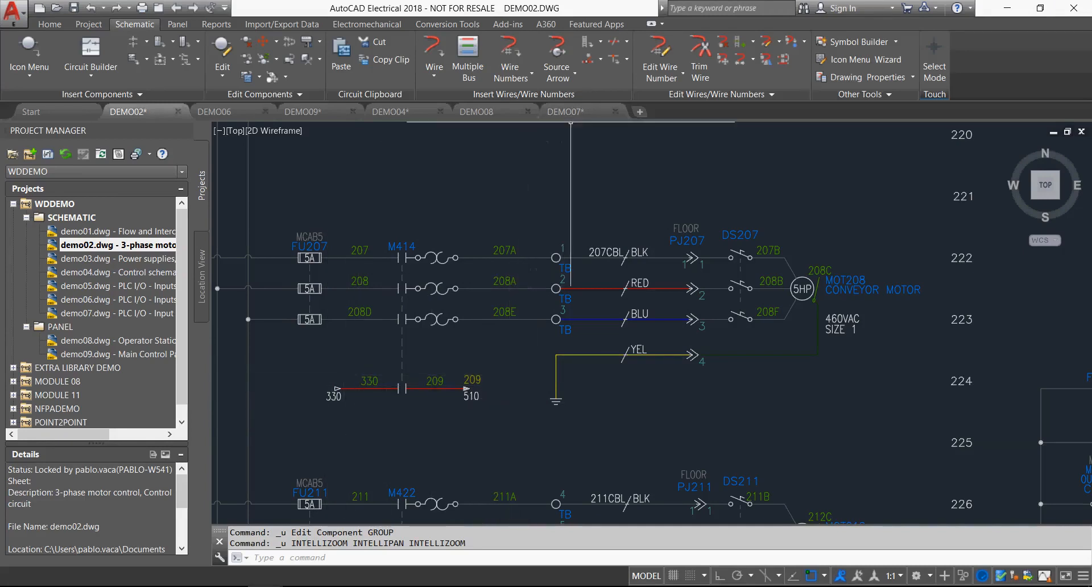
Examine the available signal arrow types and the signal code of the source arrow on wire 209.
click(557, 73)
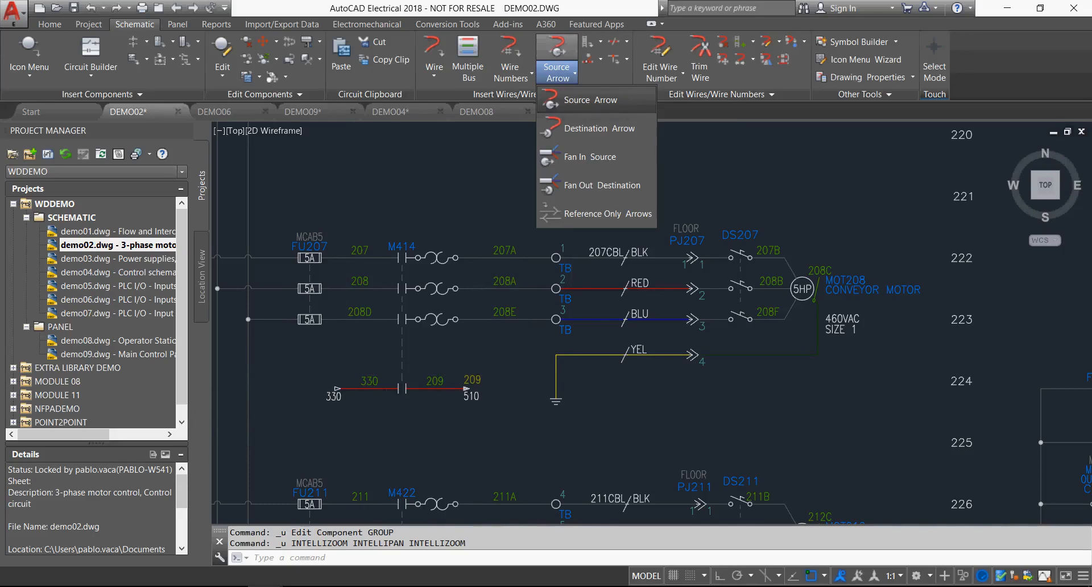
click(451, 294)
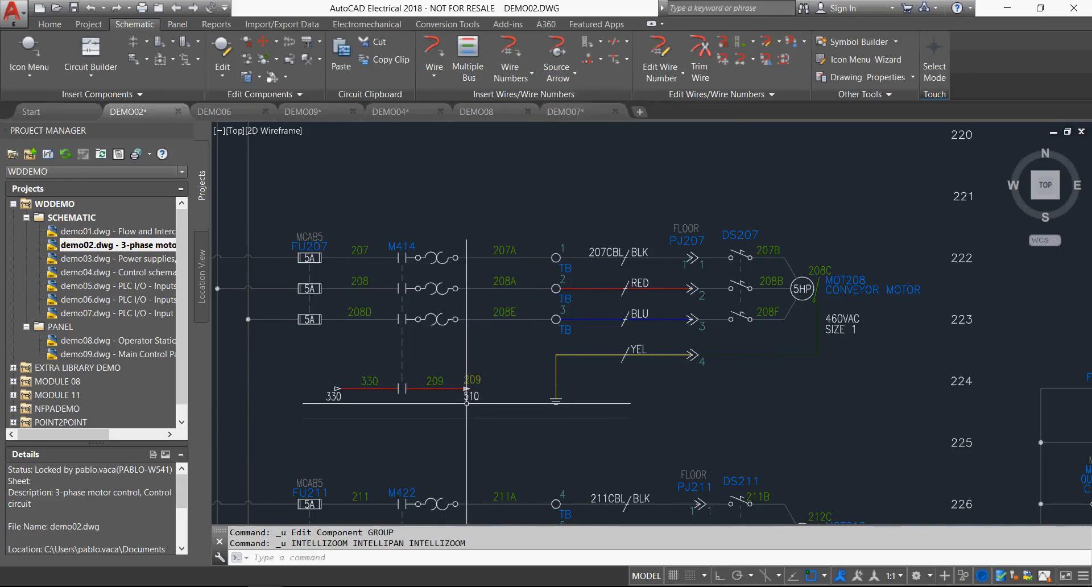
right_click(470, 381)
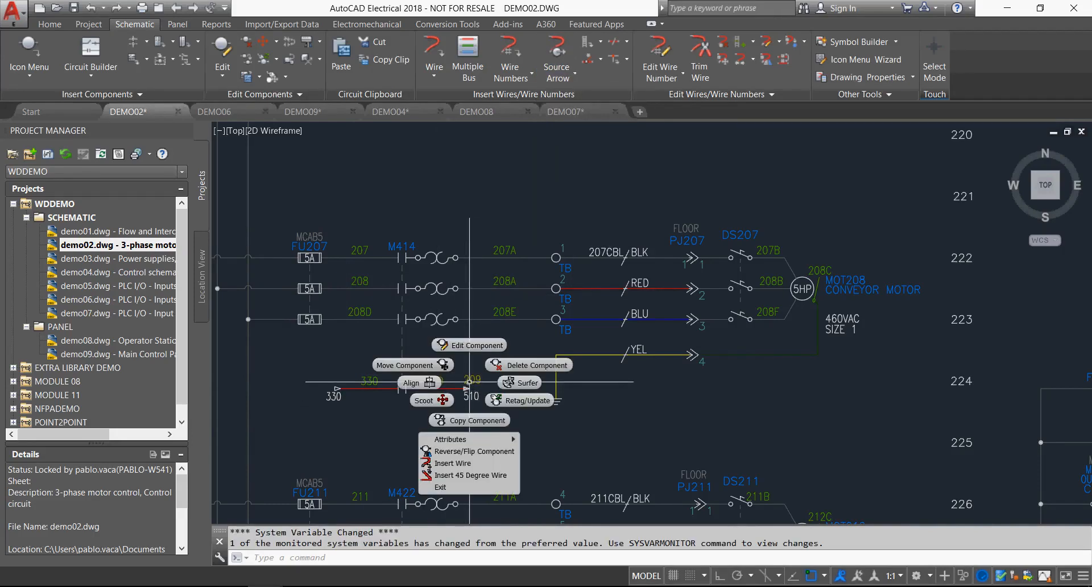
click(470, 346)
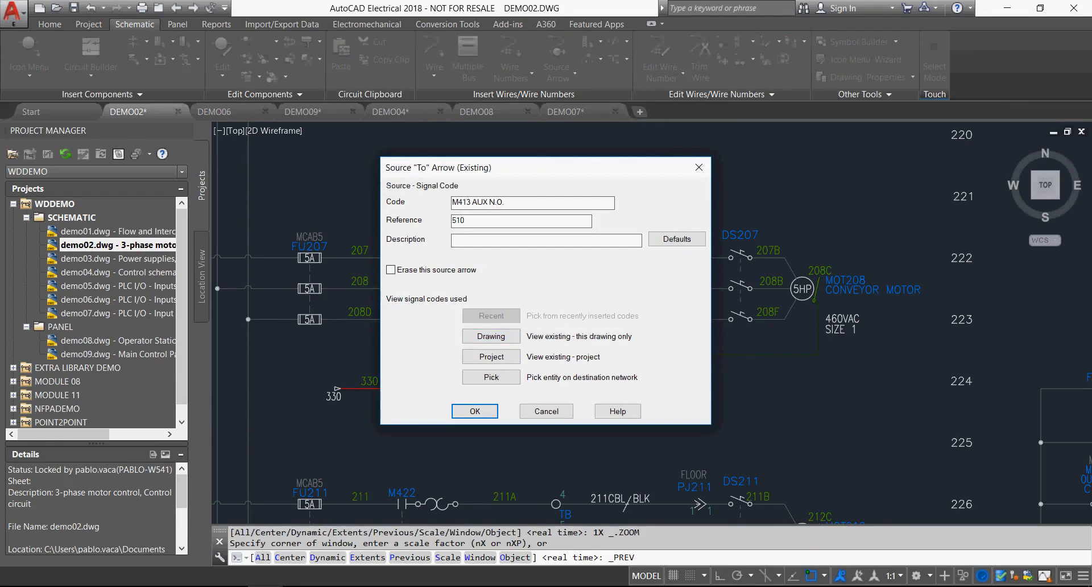
click(546, 411)
Surf from the wire 209 source arrow to its destination at reference 510 on sheet 5 and end the surfing.
right_click(468, 383)
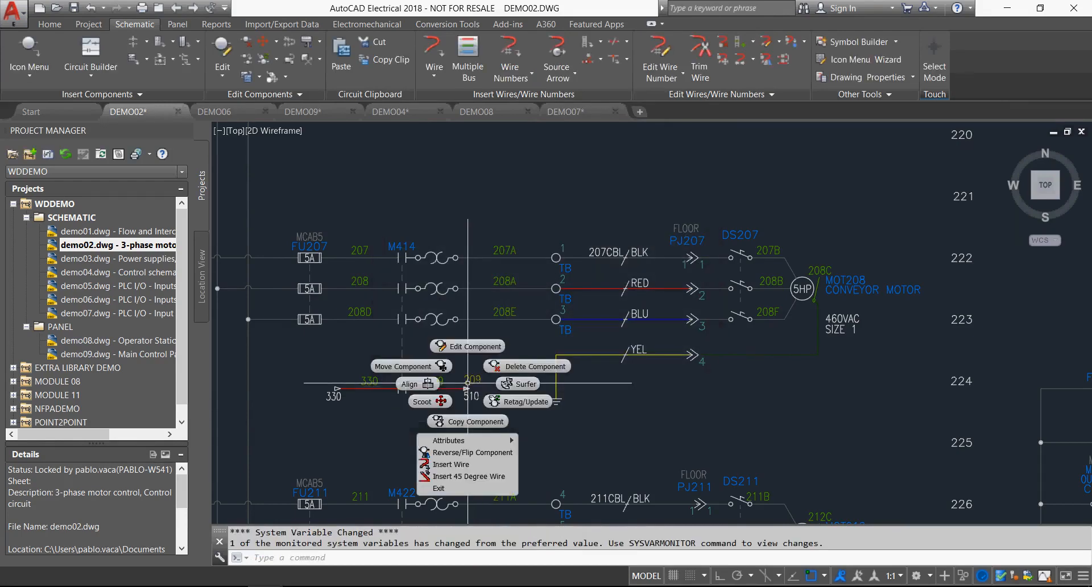
click(518, 384)
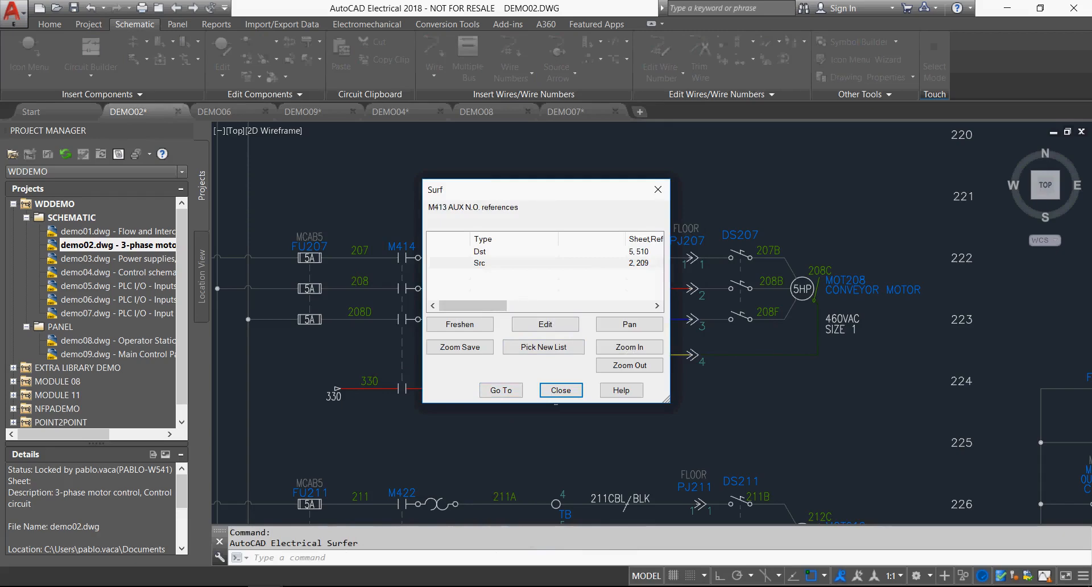
click(501, 391)
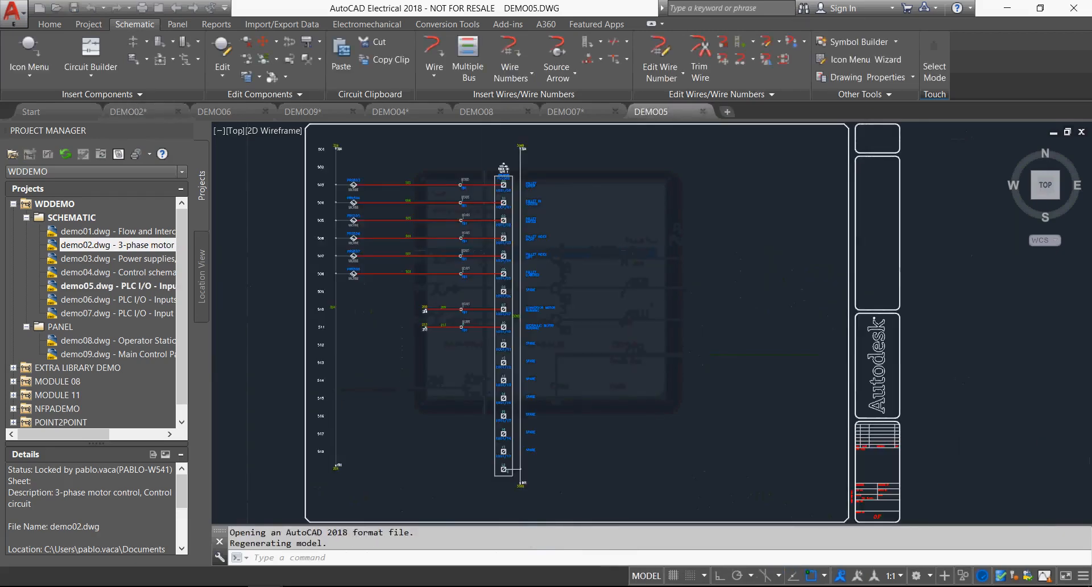
click(628, 364)
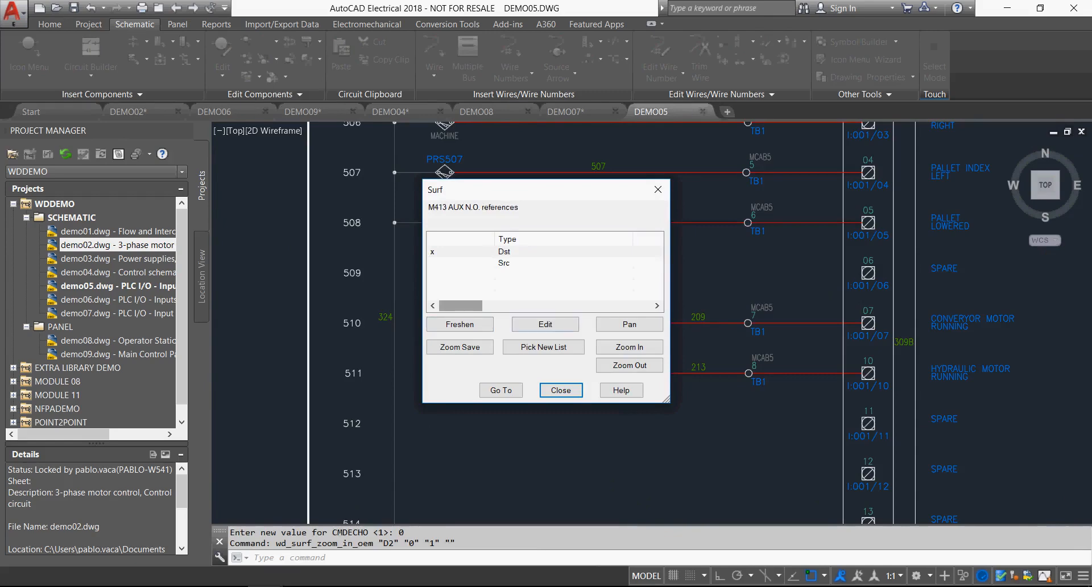
click(561, 390)
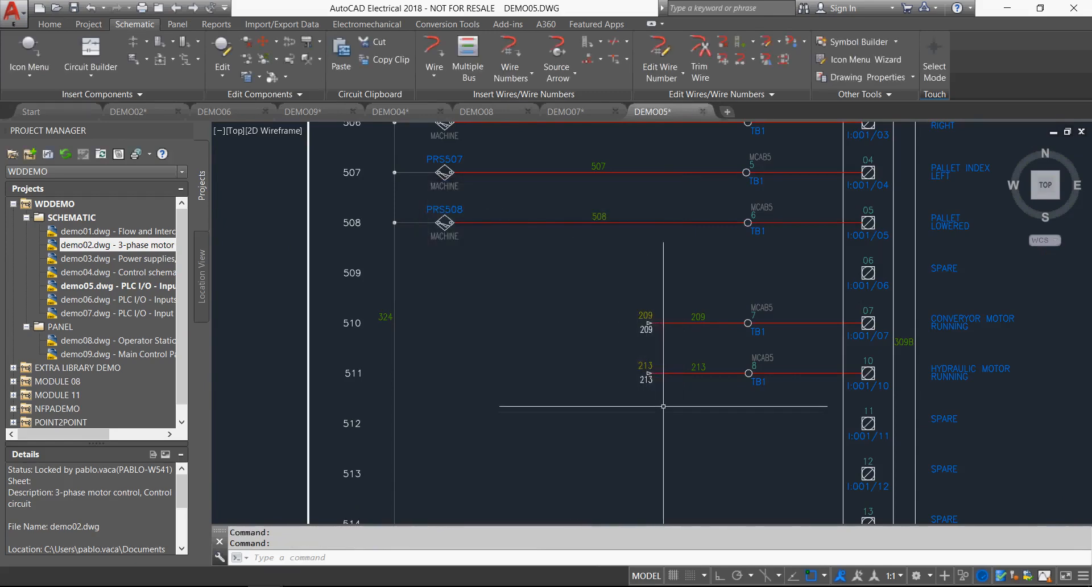
Surf from the wire 213 destination arrow at reference 511 back to its source arrow in DEMO02 and examine the surrounding hydraulic motor circuit.
right_click(647, 376)
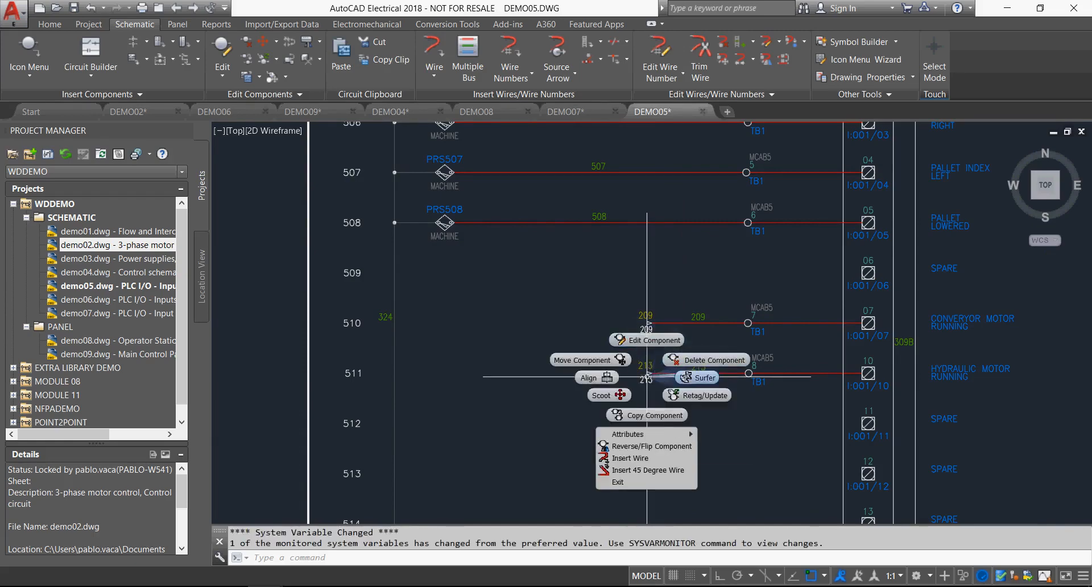
click(700, 378)
double_click(521, 263)
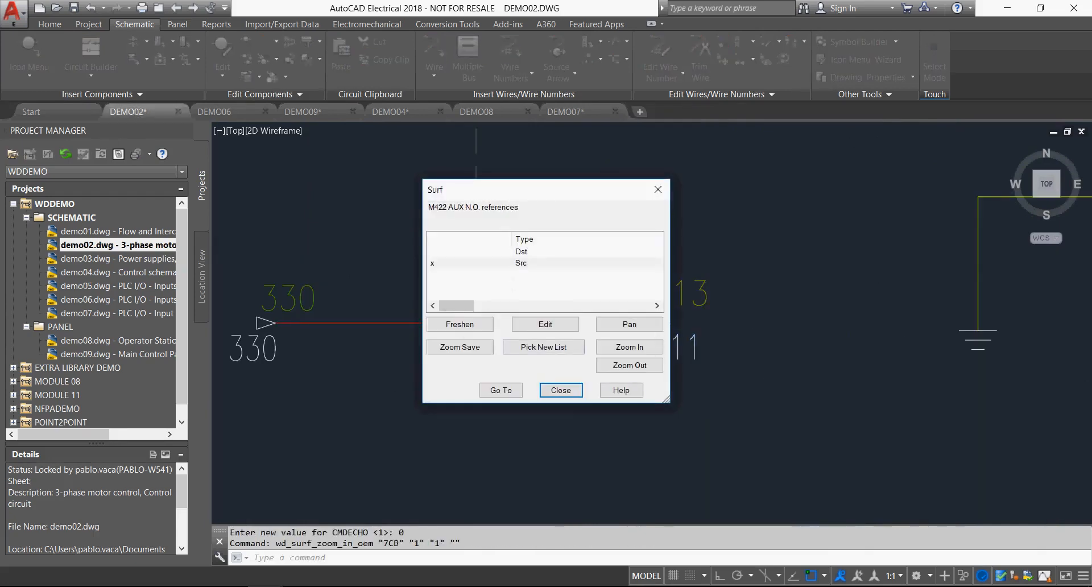
click(561, 390)
scroll(561, 392, down, 2)
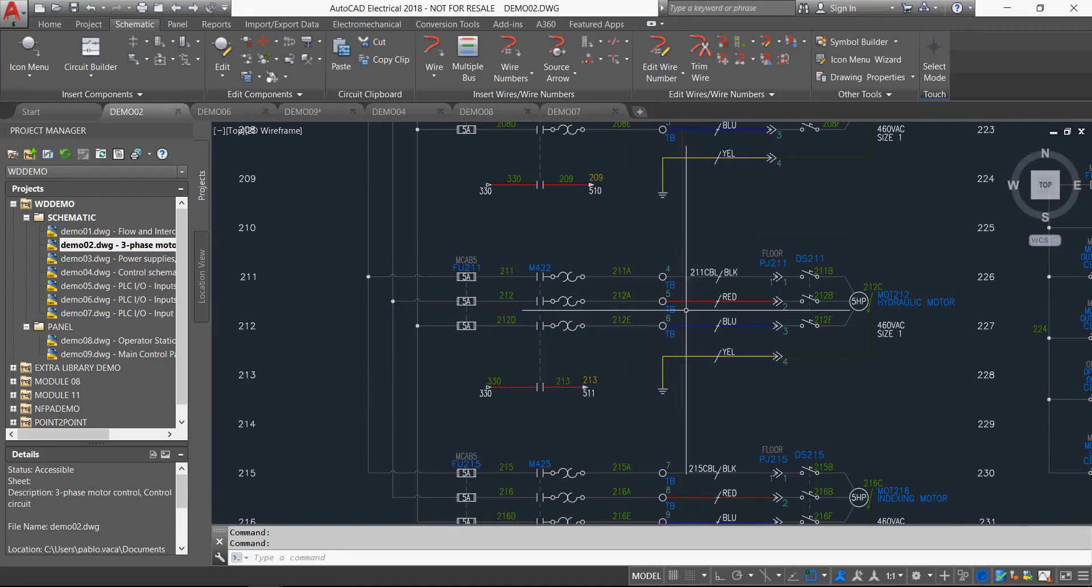
Browse the terminal and connector symbols in the JIC schematic library without inserting one.
click(29, 51)
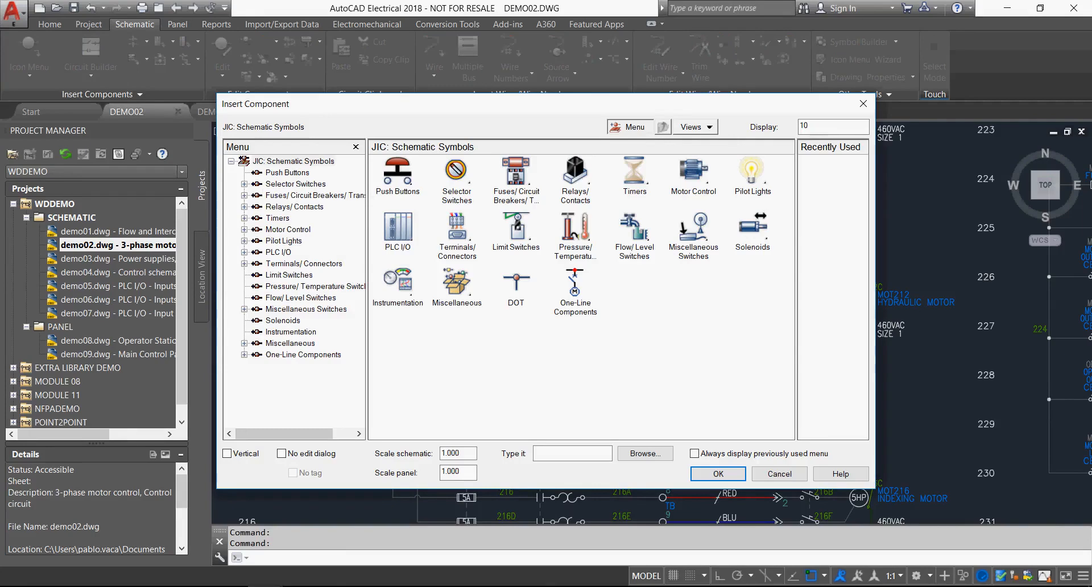
click(461, 234)
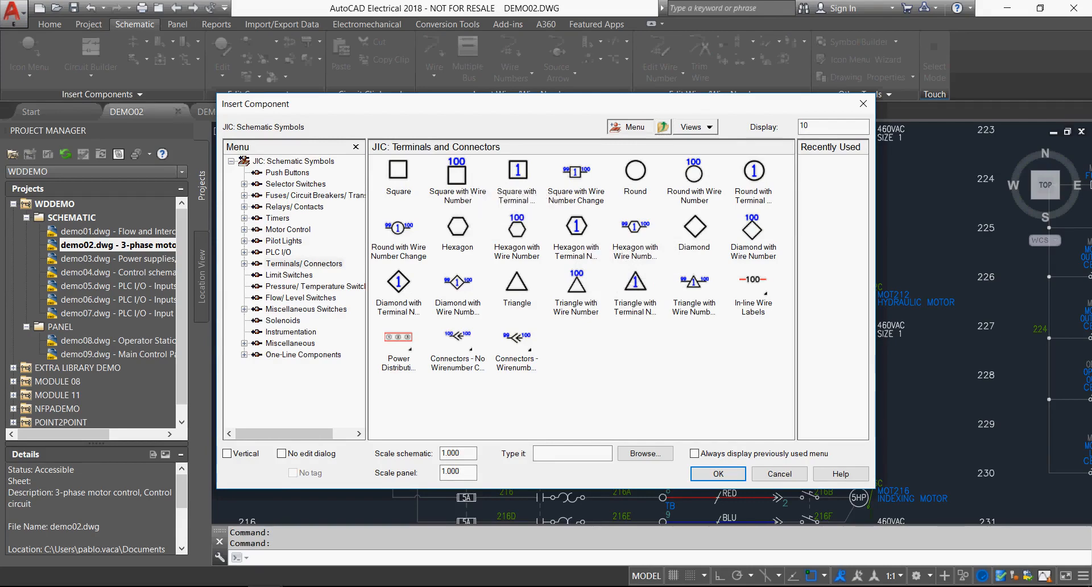
click(779, 474)
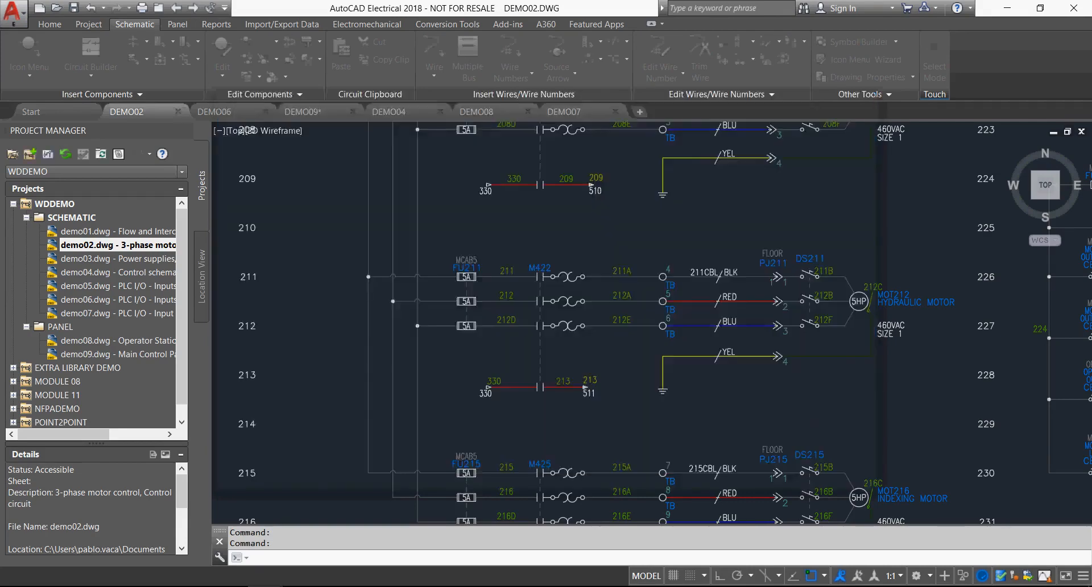
Examine the properties and project terminal strip list of schematic terminal 4 of strip TB on wire 211A.
right_click(663, 277)
click(664, 244)
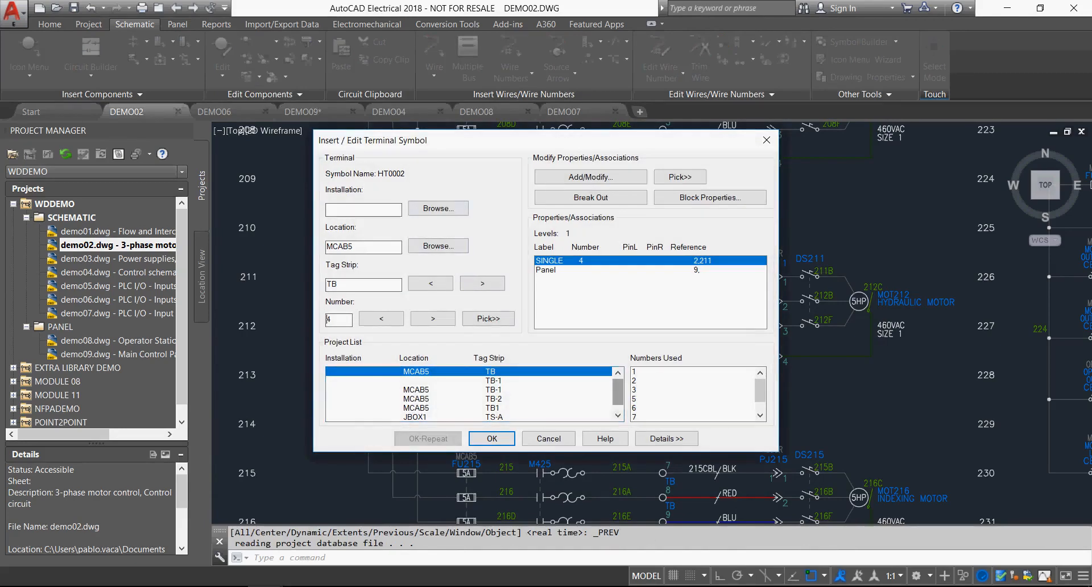
drag(618, 393, 618, 397)
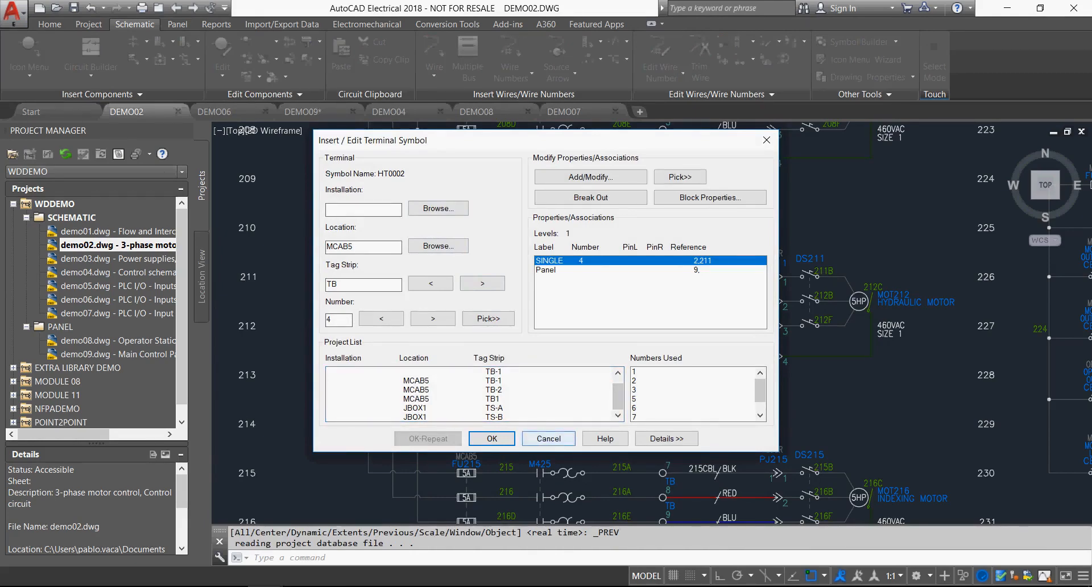
click(492, 439)
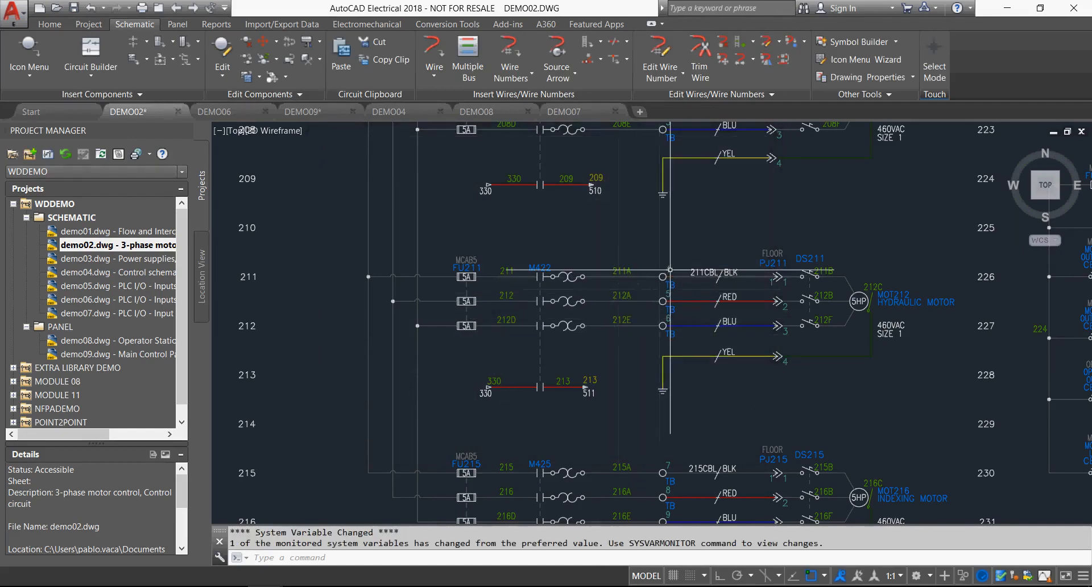
Surf from schematic terminal 4 to its panel footprint on sheet 9, view the surrounding TB strip and end the surfing.
right_click(671, 270)
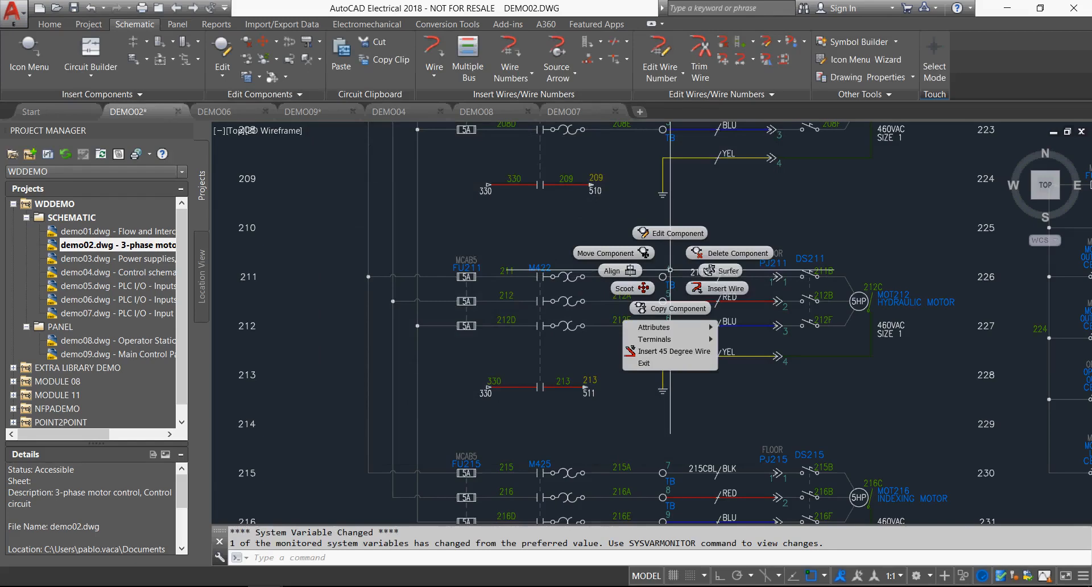
click(722, 271)
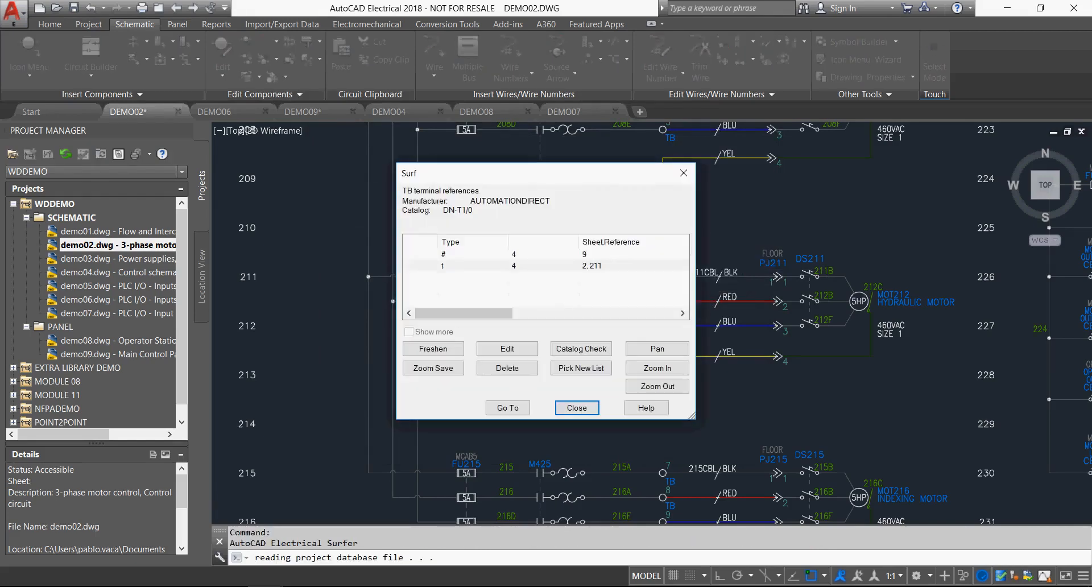
click(513, 255)
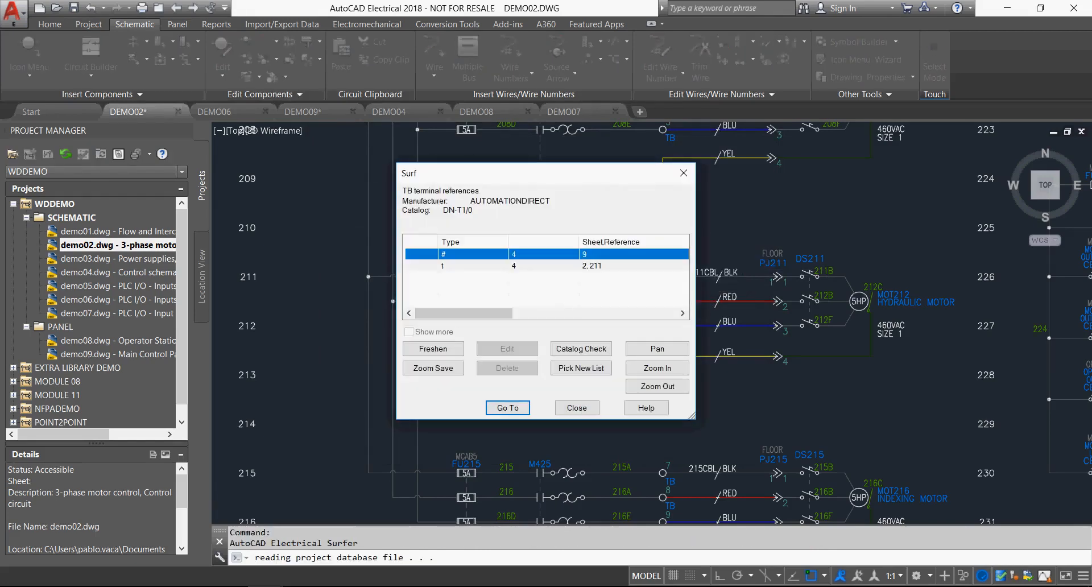
click(508, 408)
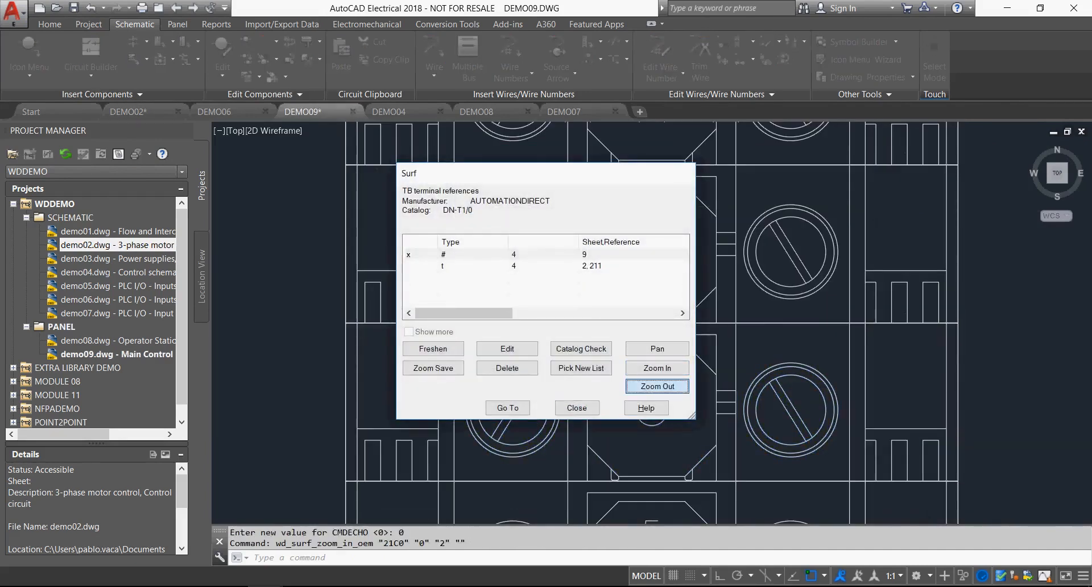
click(658, 387)
drag(569, 173, 407, 156)
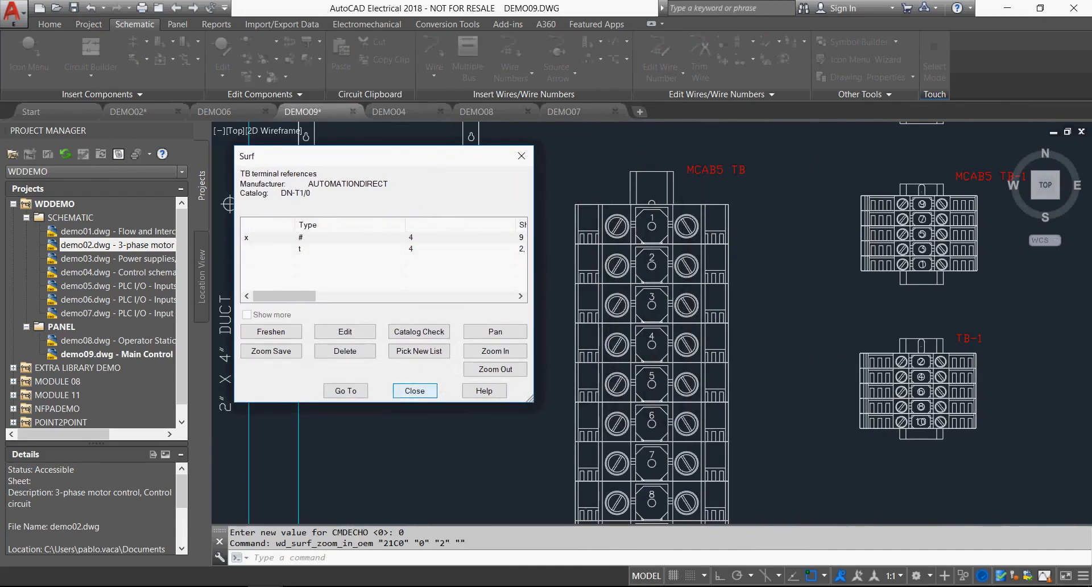
click(415, 391)
Examine the footprint data of terminal 1 in the MCAB5 TB panel strip without changing it.
right_click(599, 232)
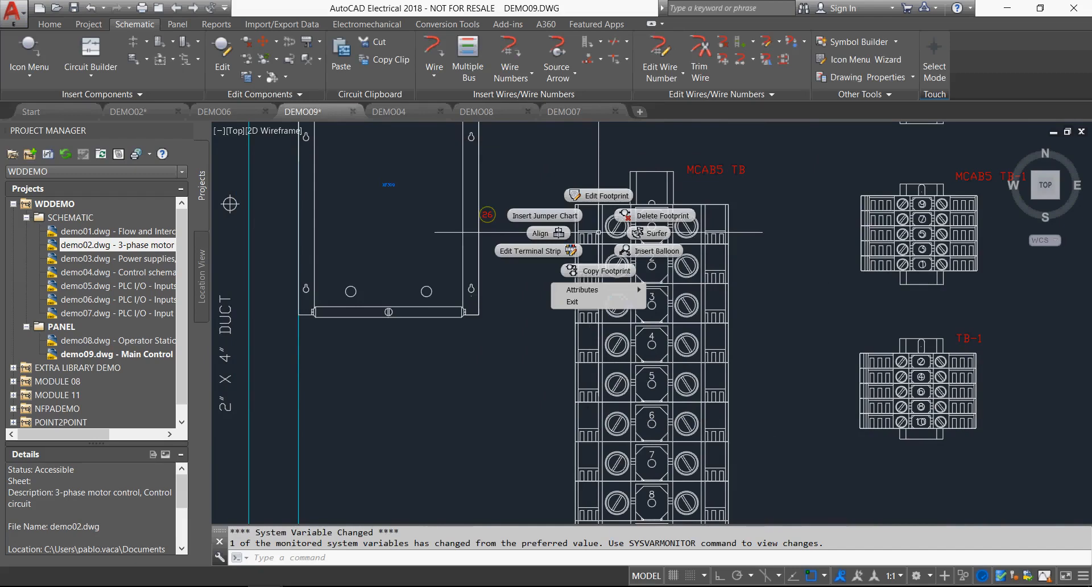
click(602, 196)
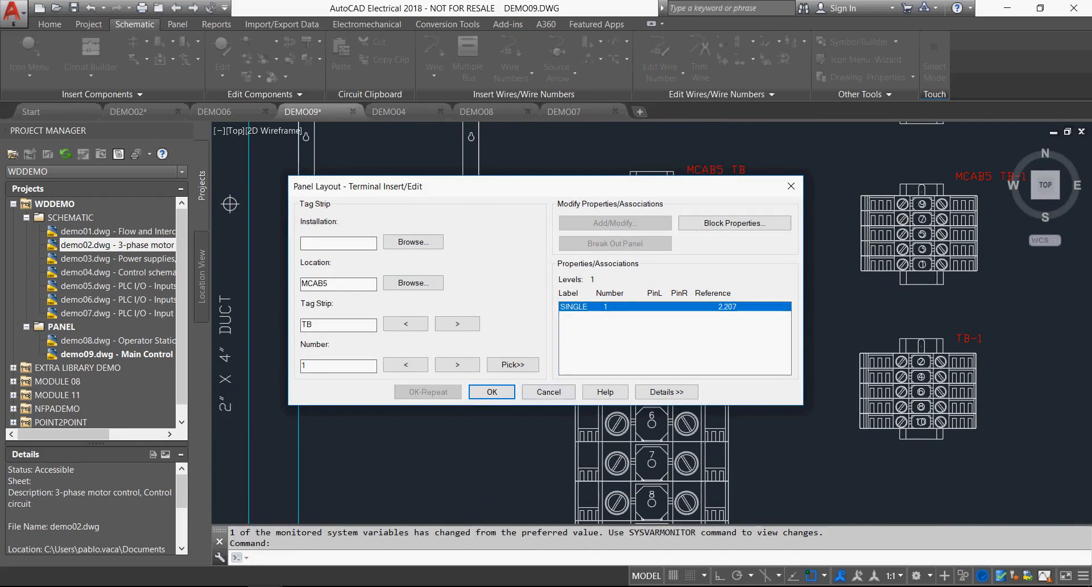
click(548, 392)
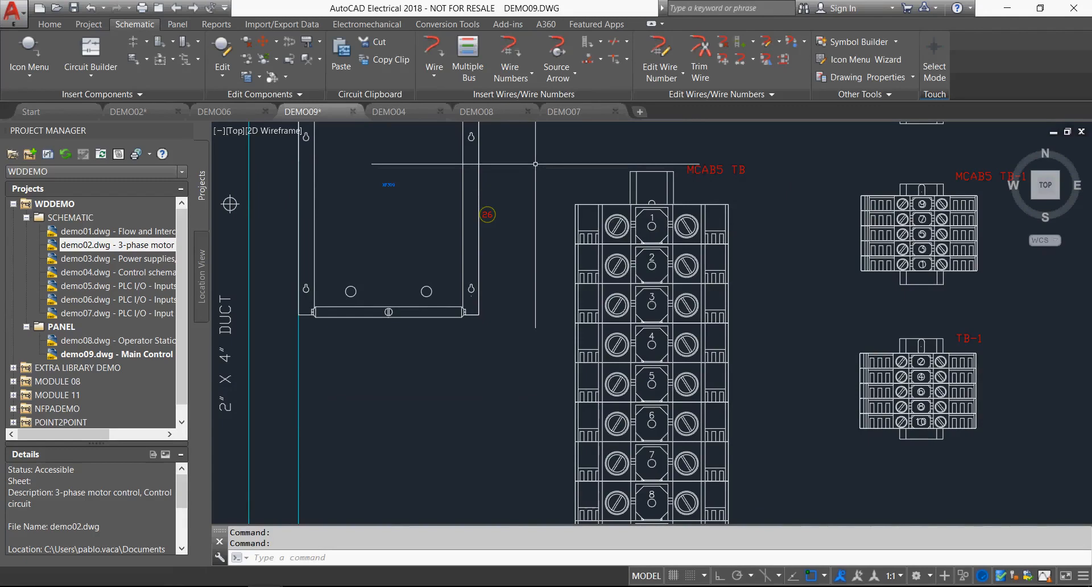
Save the panel drawing and open terminal strip TB at location MCAB5 in the Terminal Strip Editor.
scroll(535, 164, down, 2)
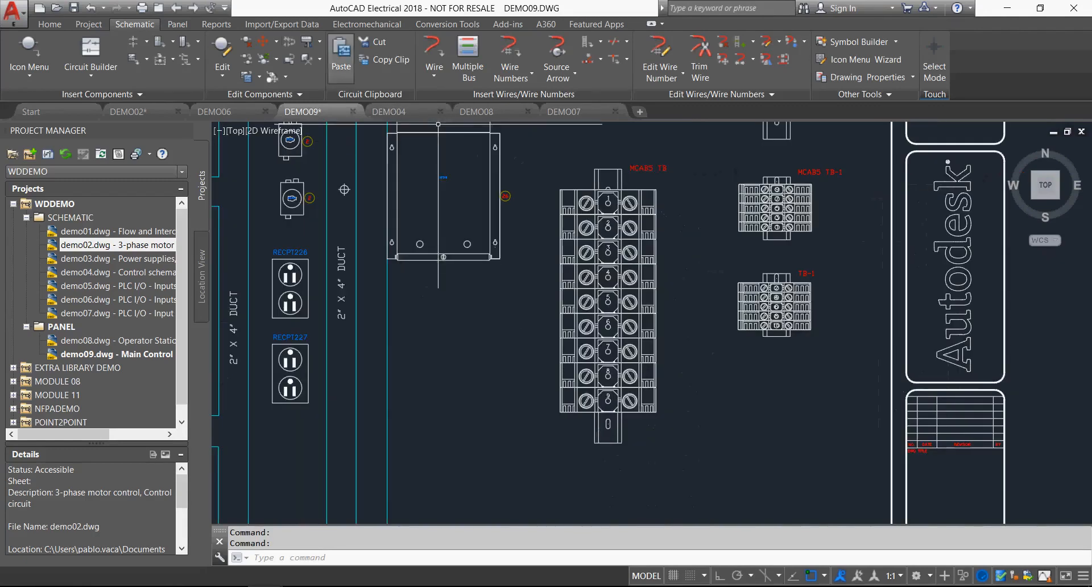
click(178, 24)
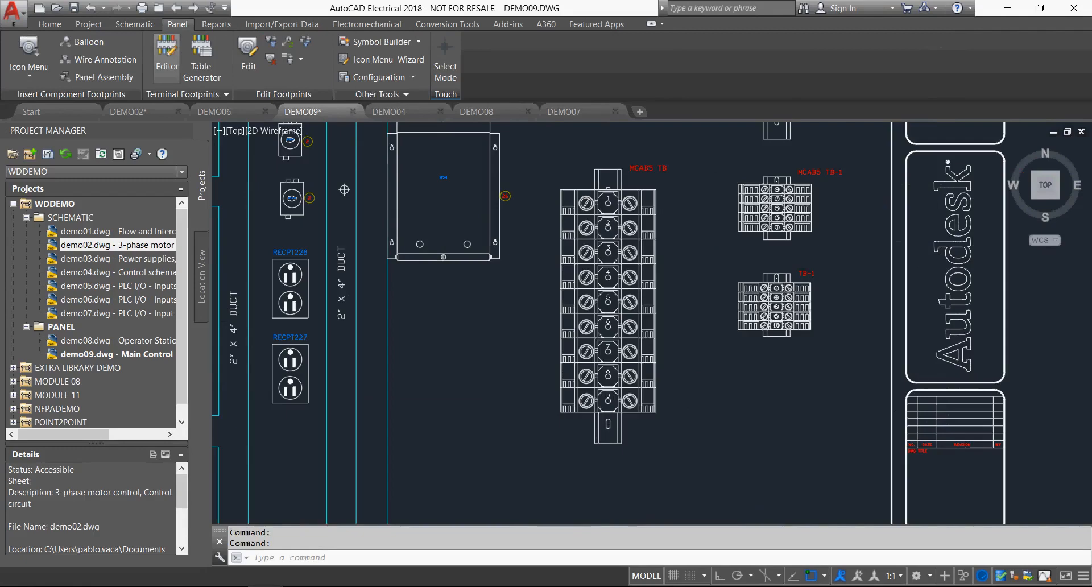
click(167, 54)
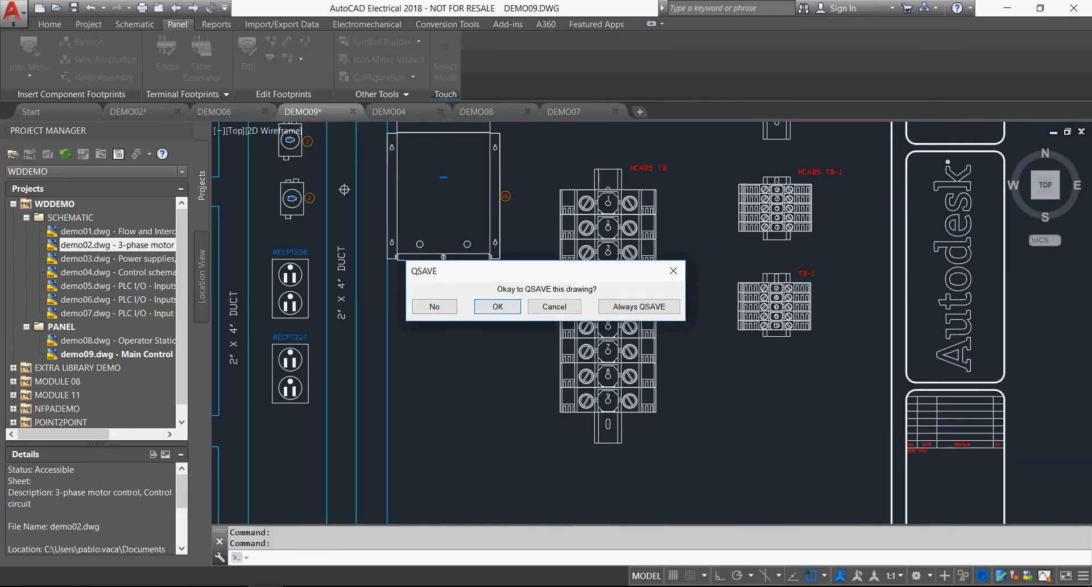
key(Return)
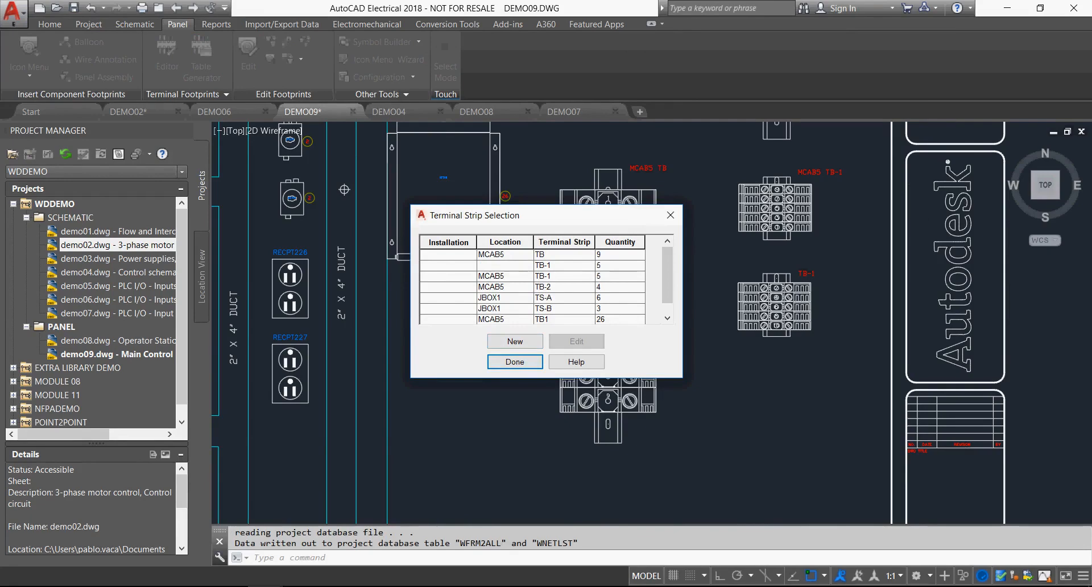
double_click(505, 255)
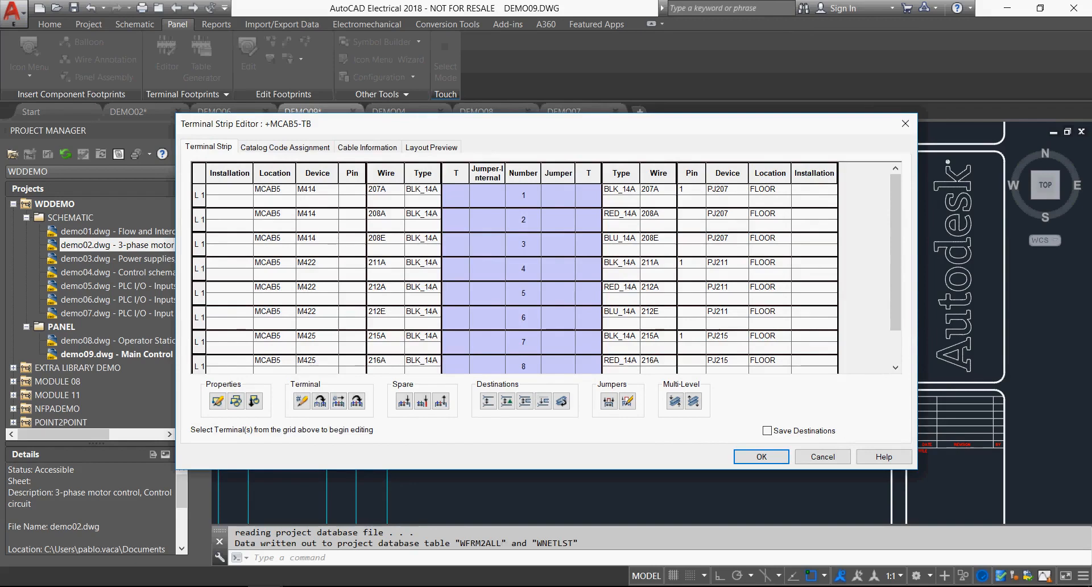
Review the TB strip's catalog code assignments, cable information and layout preview settings.
click(285, 148)
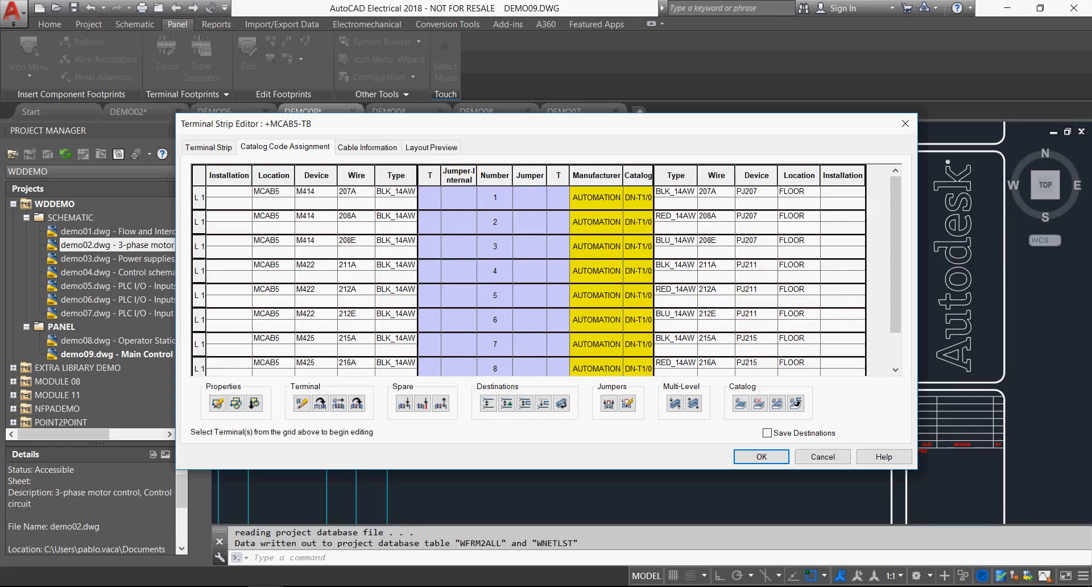
click(367, 147)
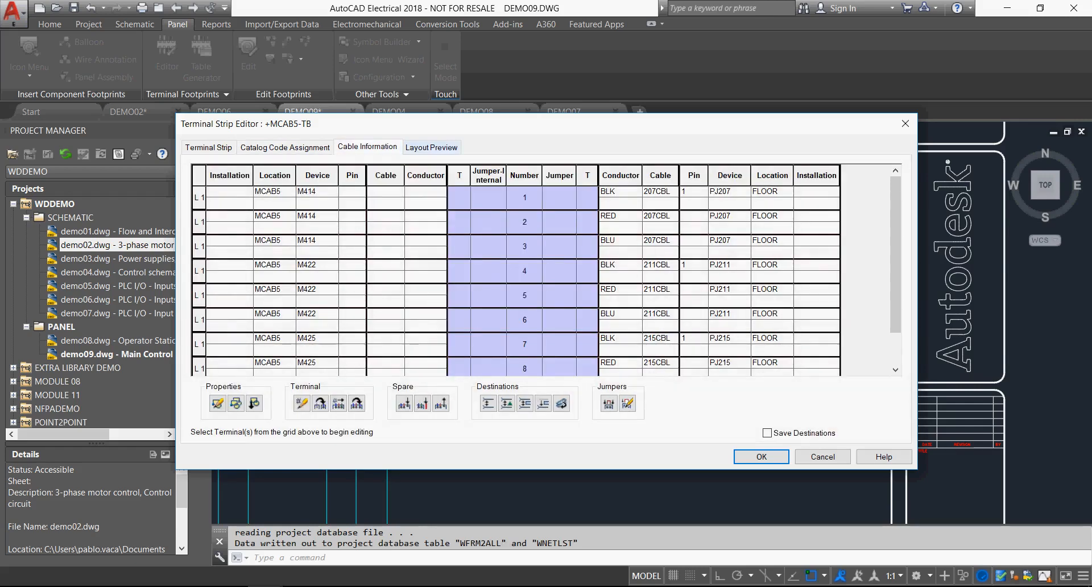
click(431, 146)
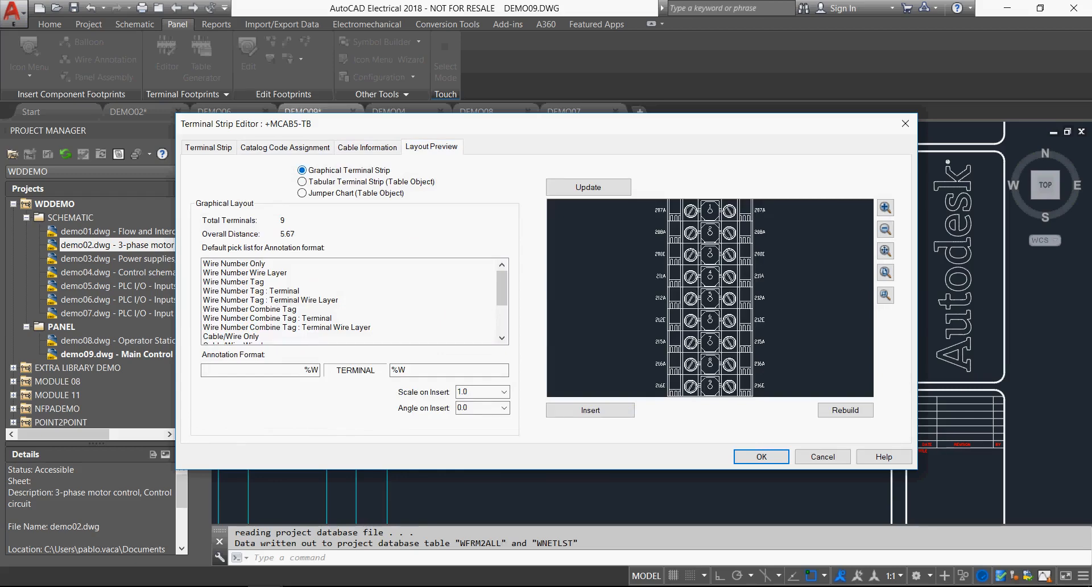
Preview the graphical TB strip layout with the Wire Number Combine Tag : Terminal annotation format.
click(268, 318)
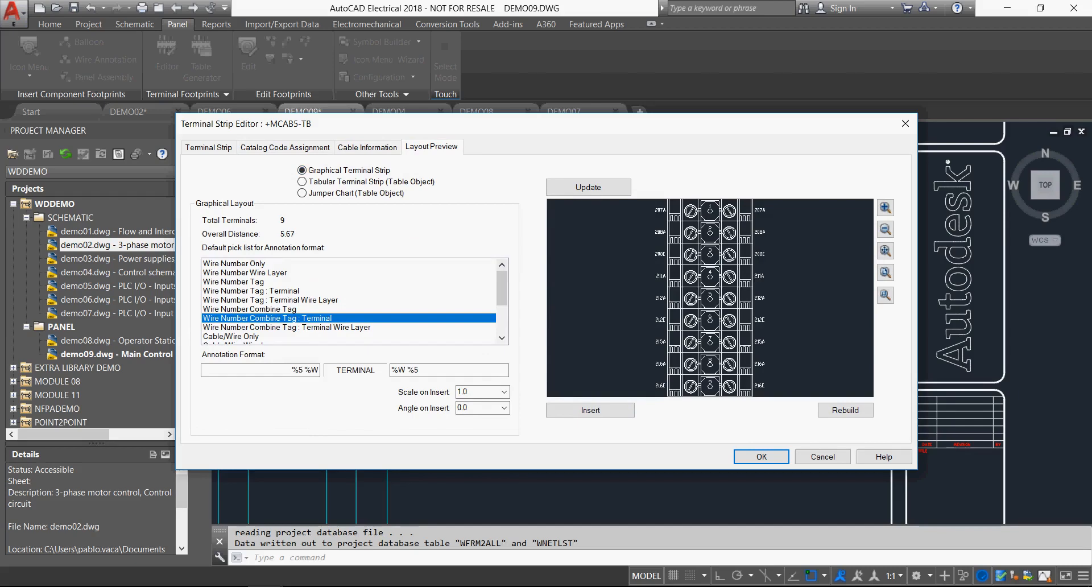
click(588, 187)
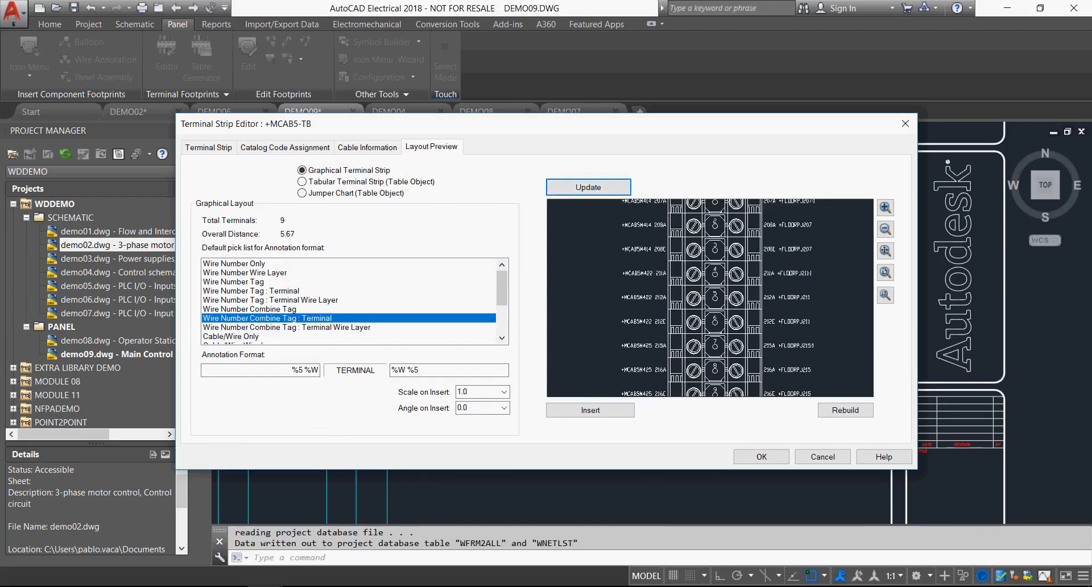
scroll(633, 304, up, 3)
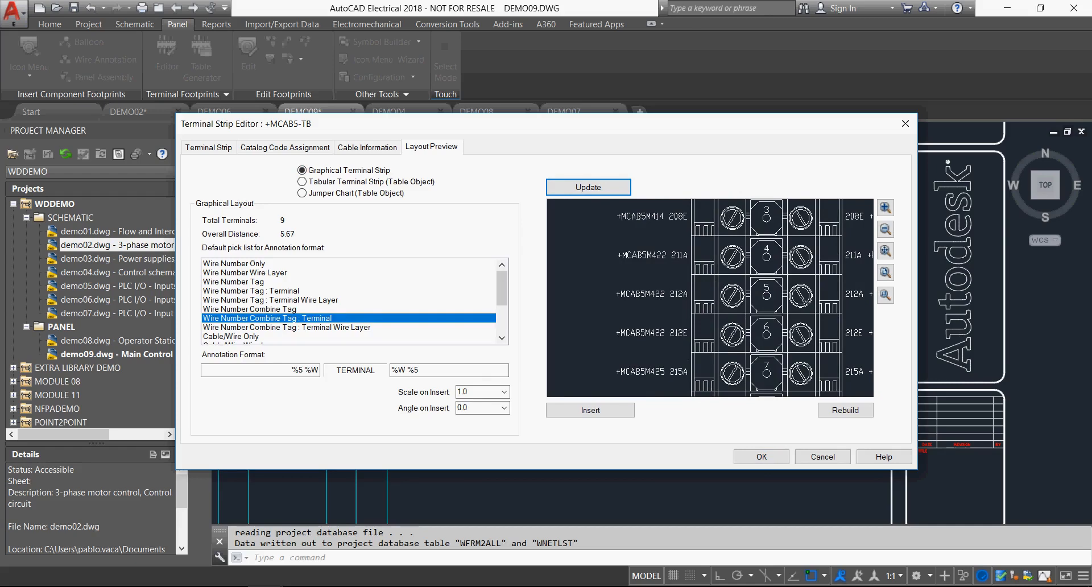
scroll(273, 309, down, 3)
Preview the strip layout with the Cable/Wire Tag : Terminal Wire Layer annotation format and leave the editor without keeping changes.
click(273, 309)
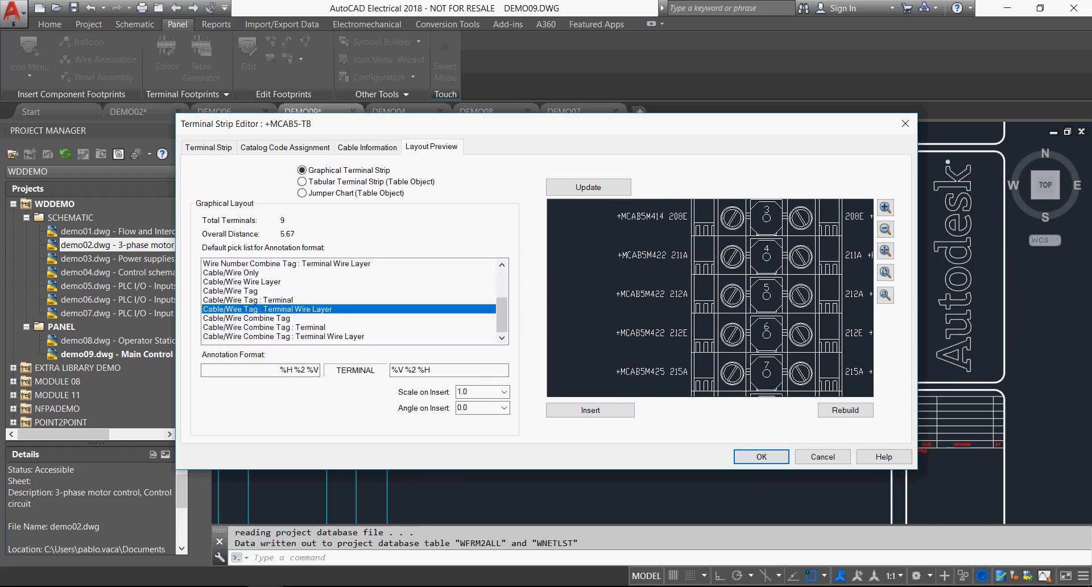
click(588, 187)
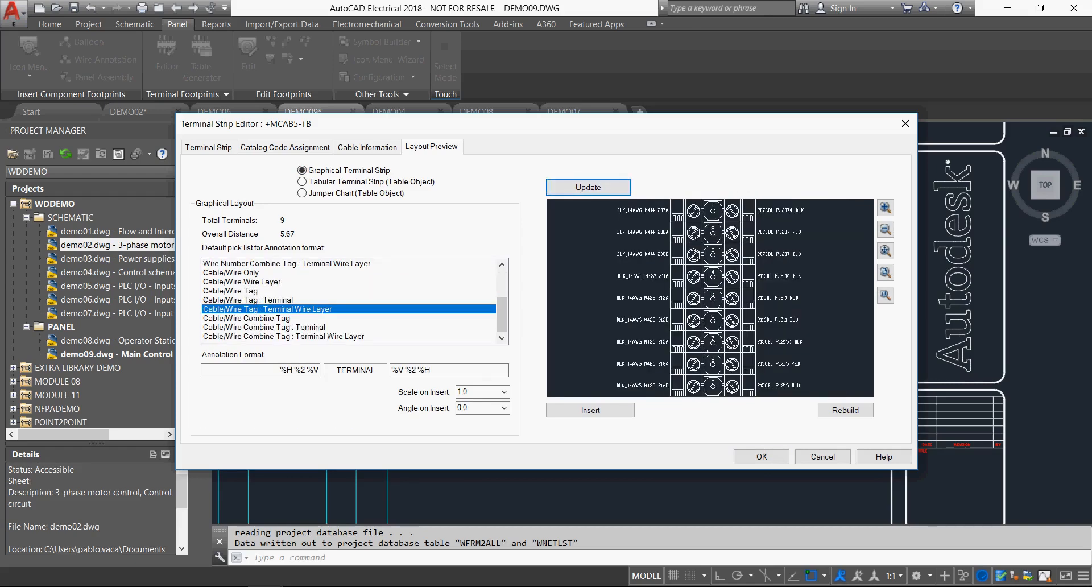
click(824, 456)
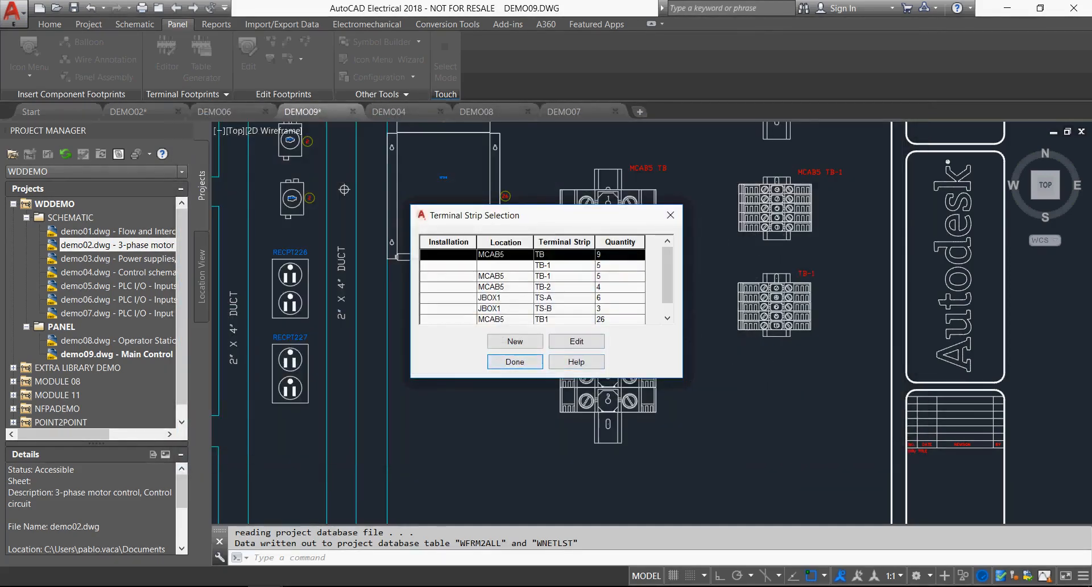
click(509, 362)
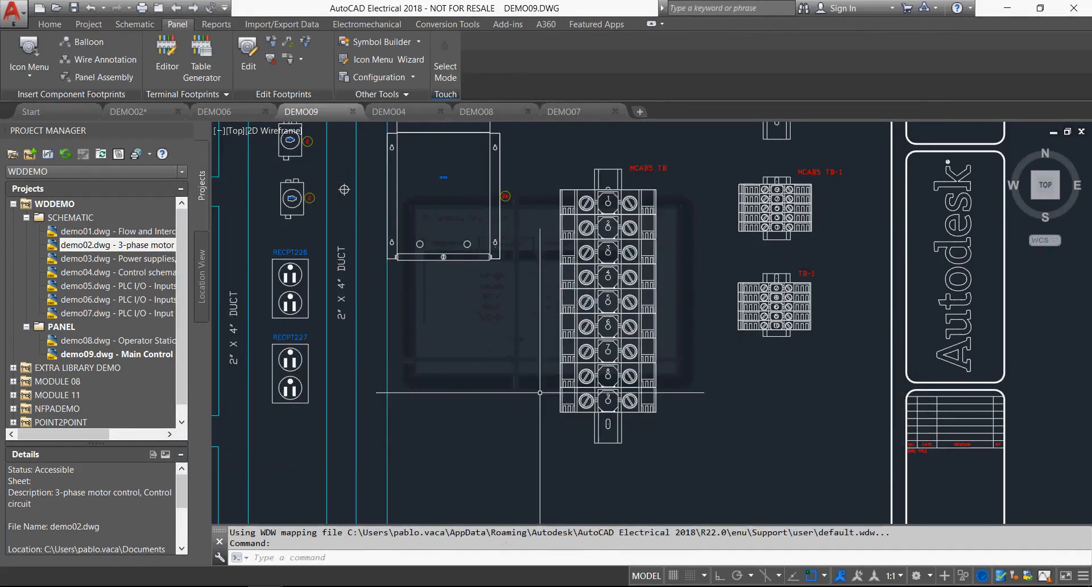
middle_click(503, 373)
middle_click(503, 374)
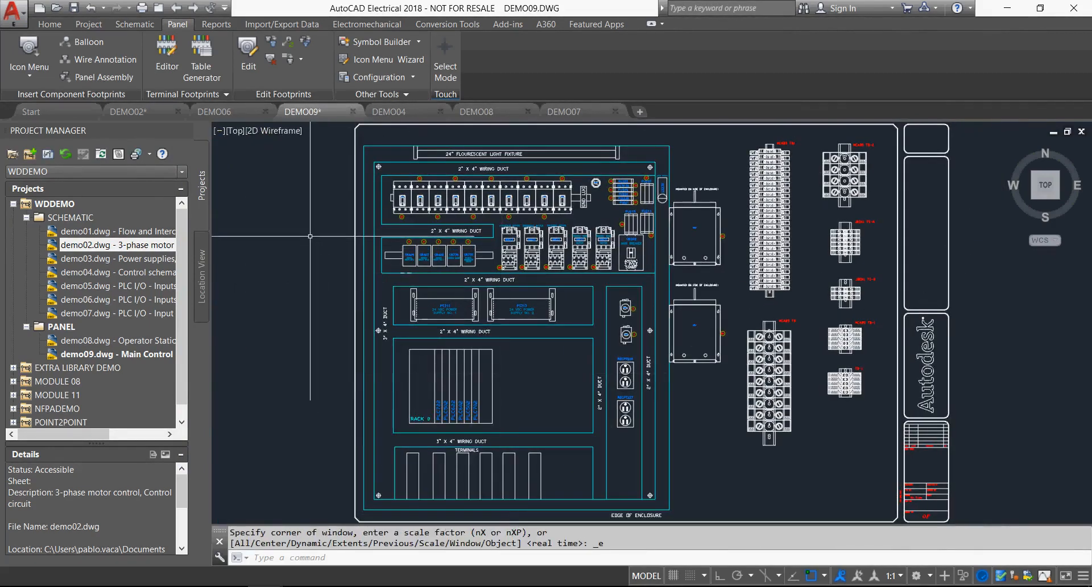
click(310, 236)
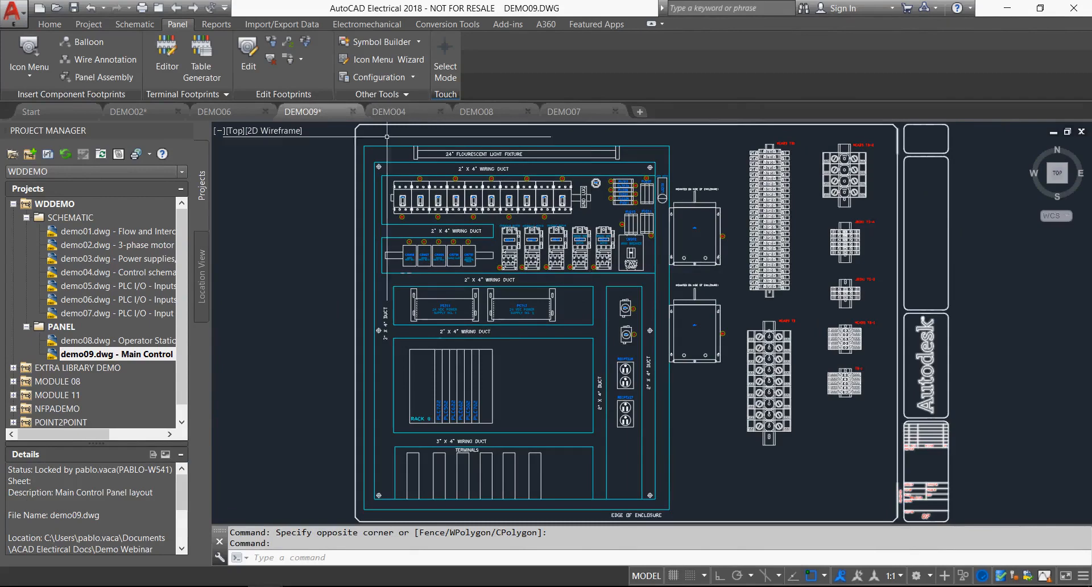
click(308, 223)
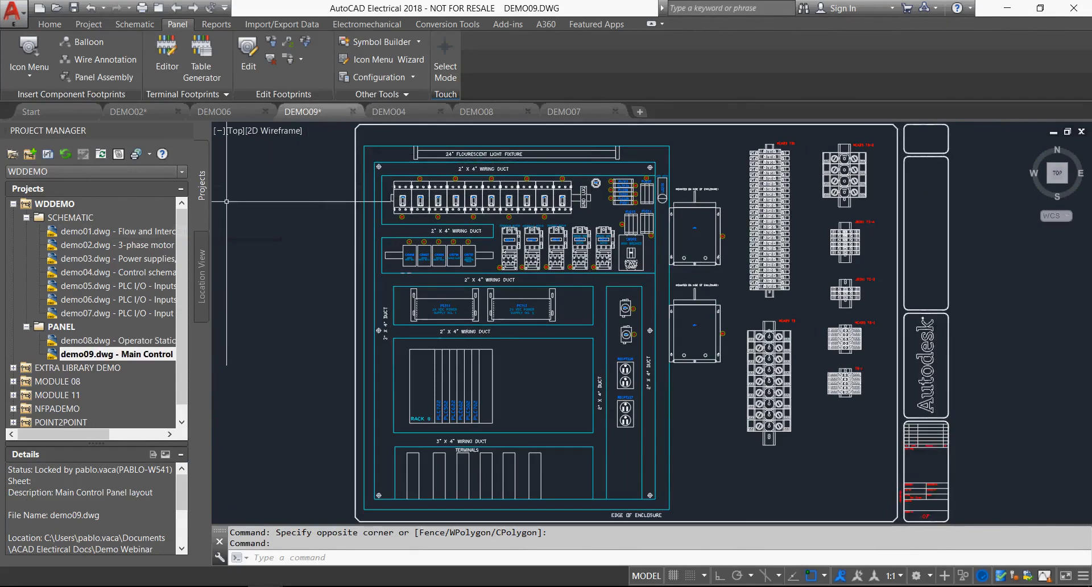
Open the Parametric PLC drawing PLC Drawing.dwg from the MODULE 08 project.
click(13, 382)
scroll(13, 382, up, 2)
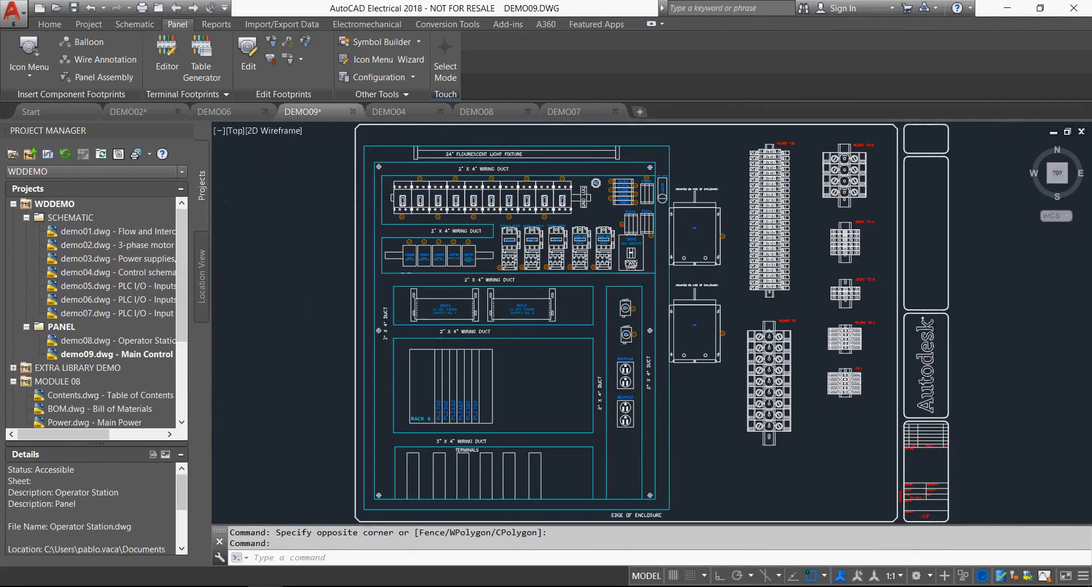
click(13, 204)
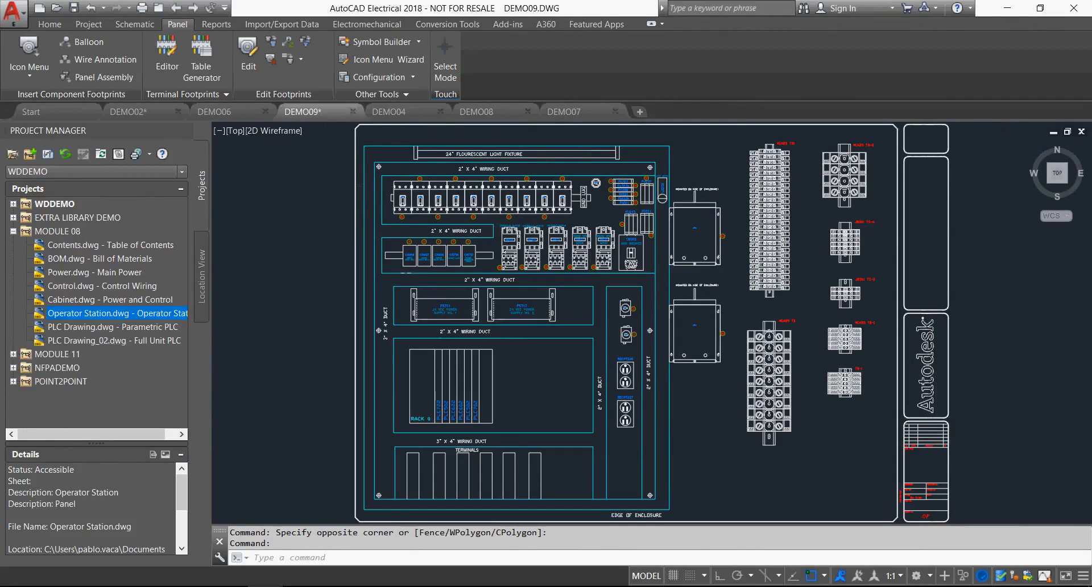
double_click(103, 327)
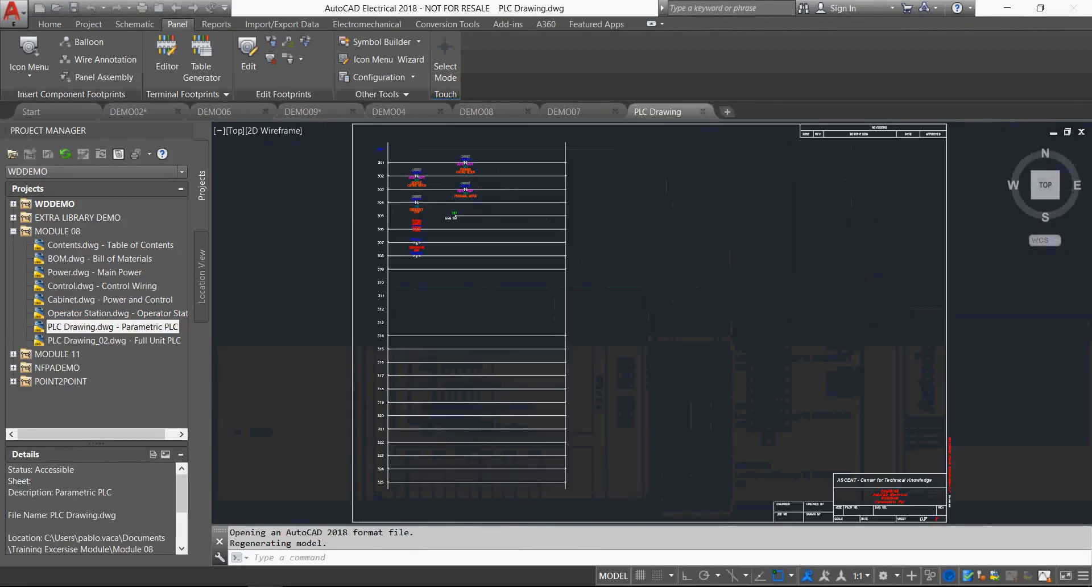
Start inserting a parametric PLC module and browse the manufacturers in the PLC database, returning to the Allen-Bradley modules.
click(135, 23)
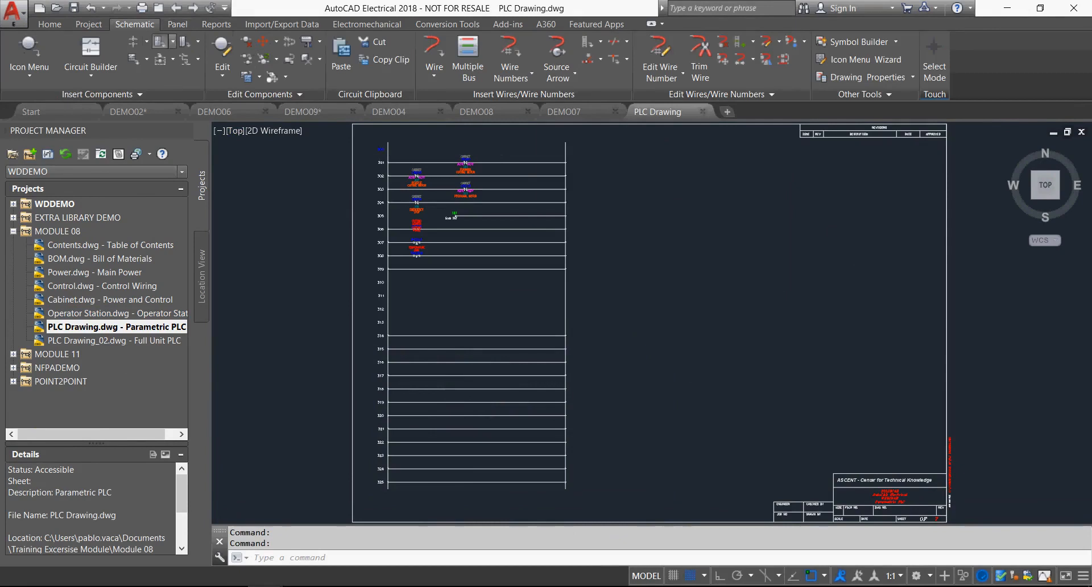
click(172, 41)
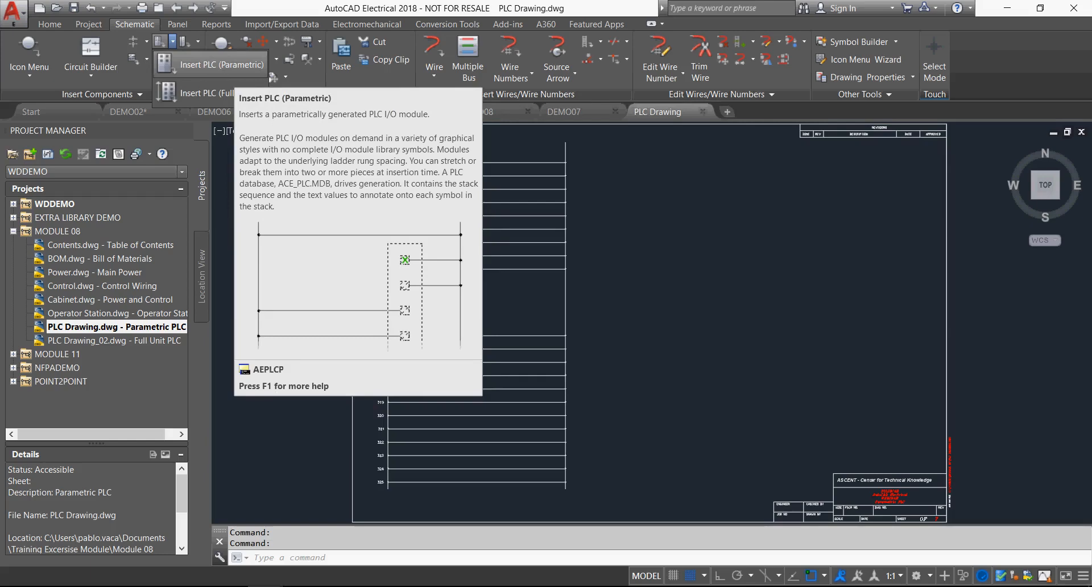
click(216, 64)
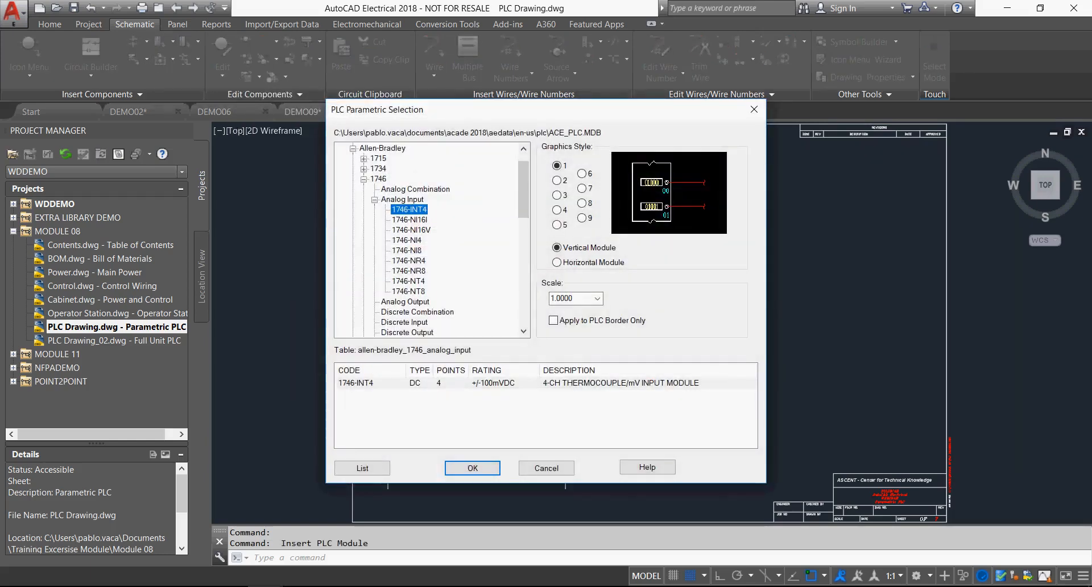
drag(524, 190, 523, 176)
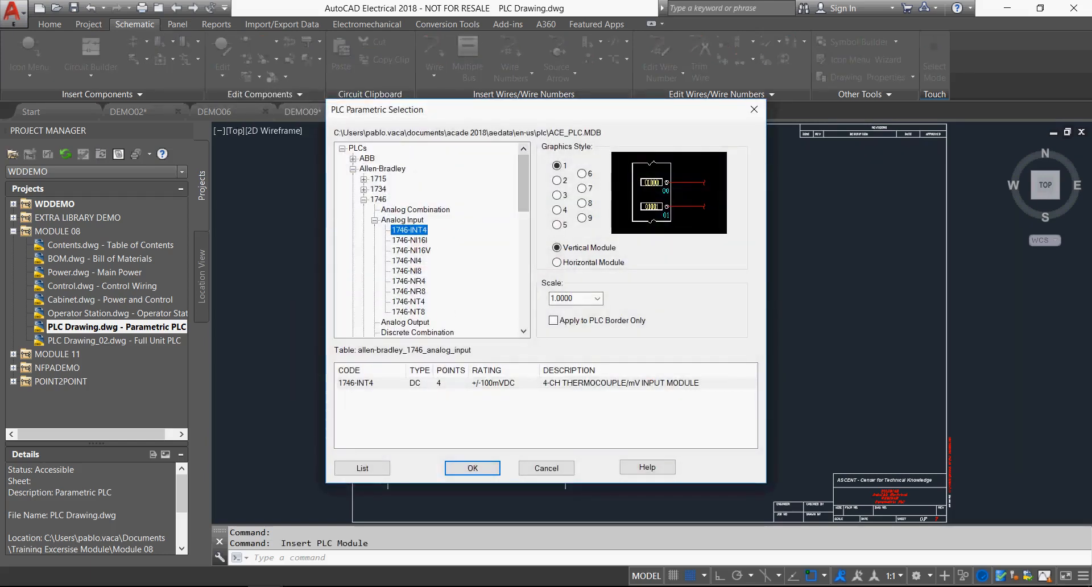
click(353, 169)
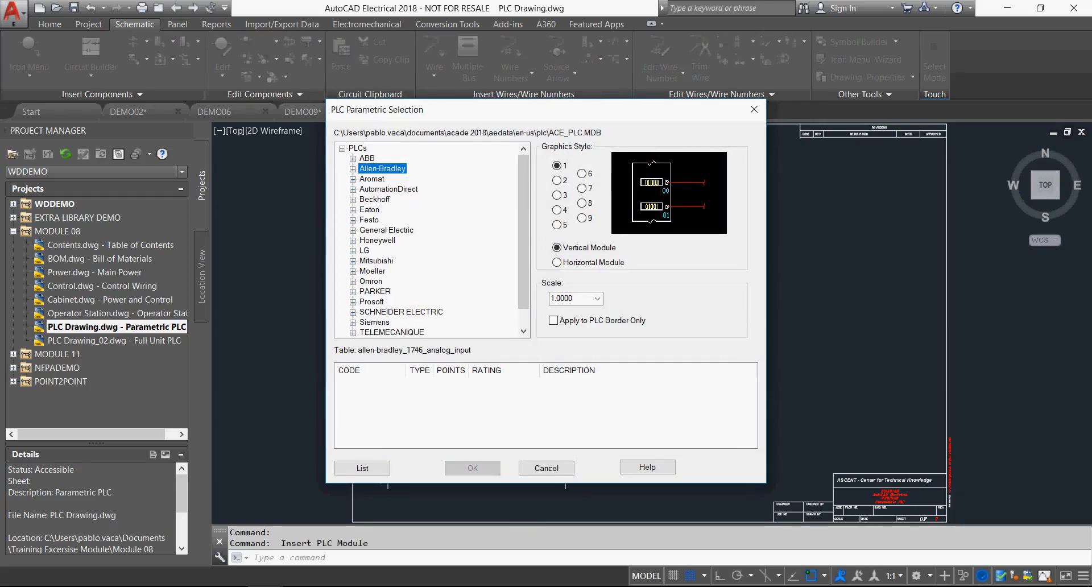
scroll(433, 240, down, 1)
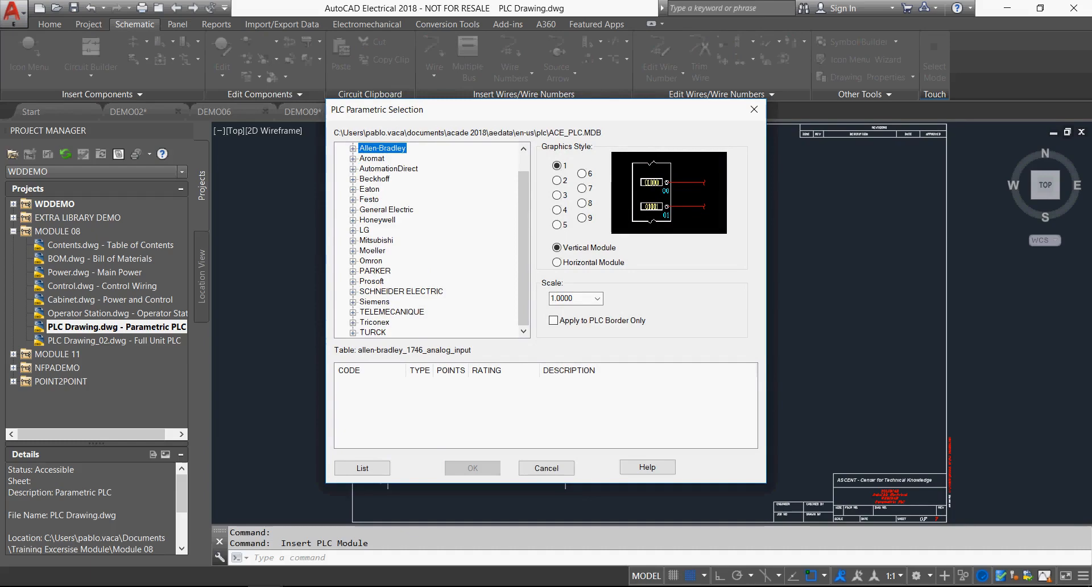
scroll(433, 239, up, 1)
click(353, 169)
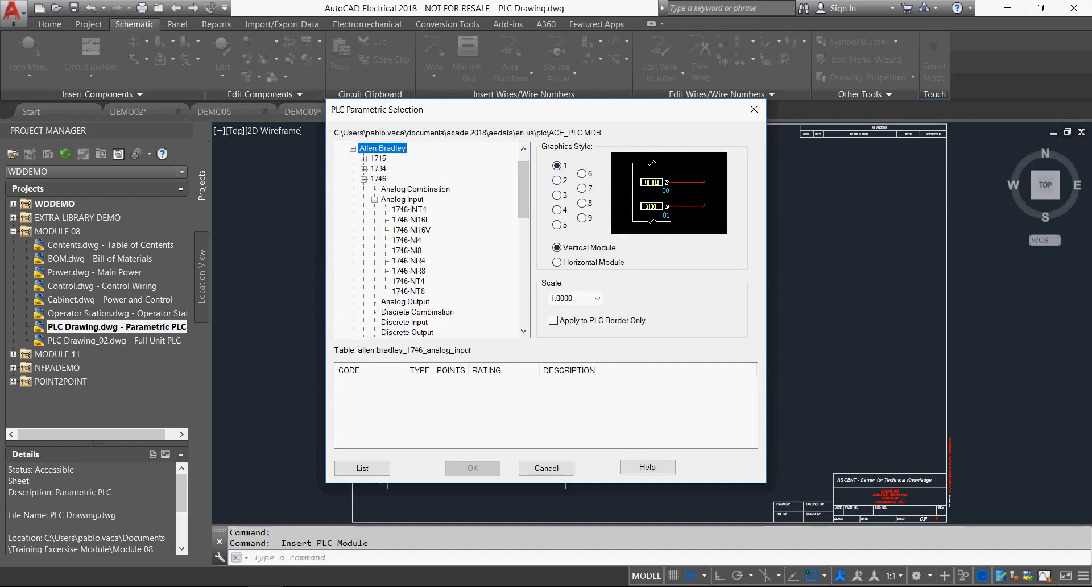
Choose the Allen-Bradley 1746-INT4 analog input module with graphics style 2 as a vertical module.
click(557, 180)
key(Down)
key(Down)
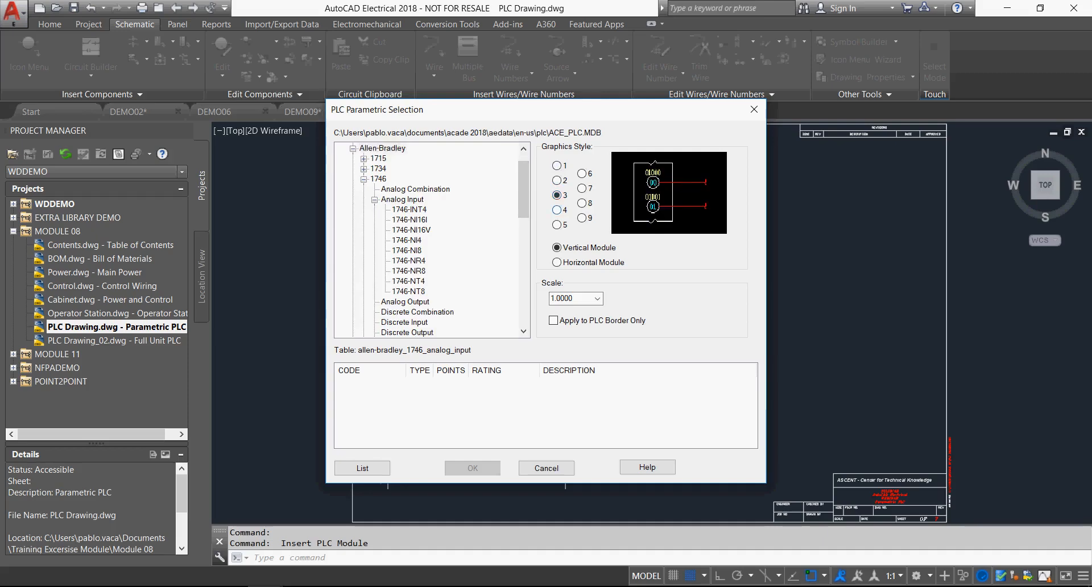
key(Up)
key(Up)
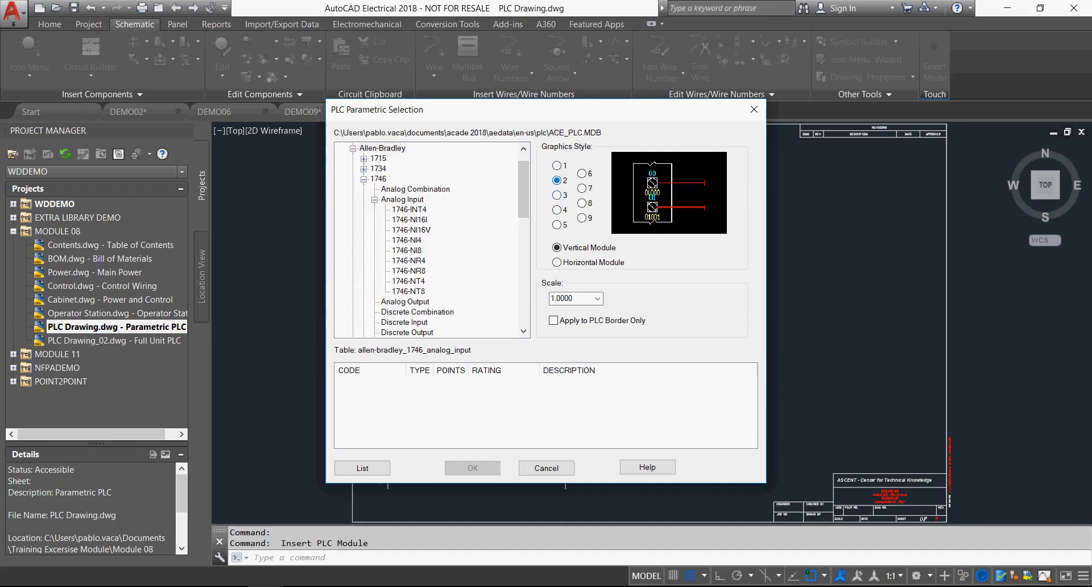
click(409, 210)
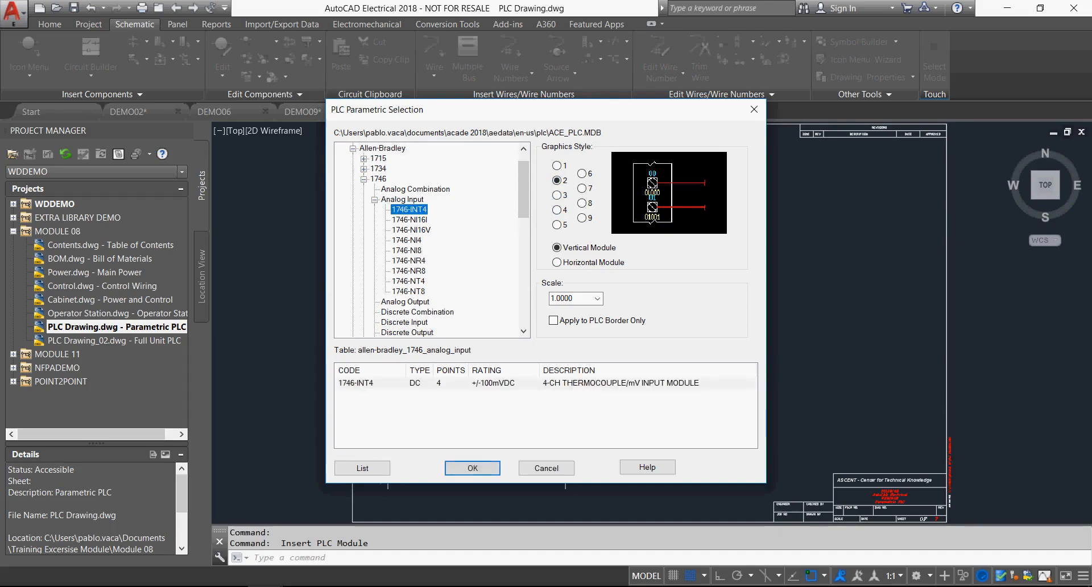
click(473, 468)
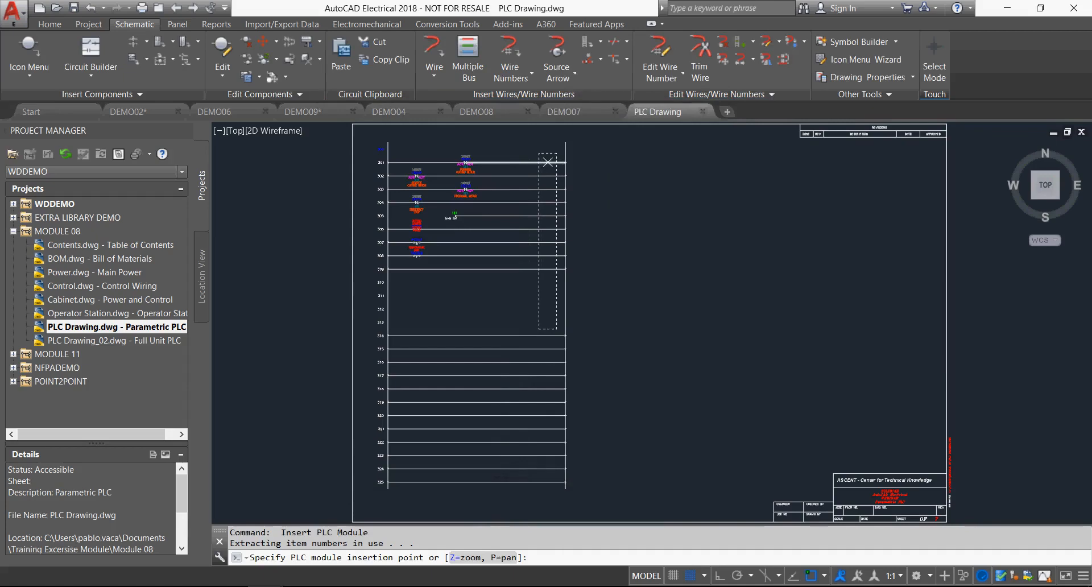
Place the PLC module on rung 301 beside the ladder's right rail, allowing spacers and breaks between I/O points.
click(548, 161)
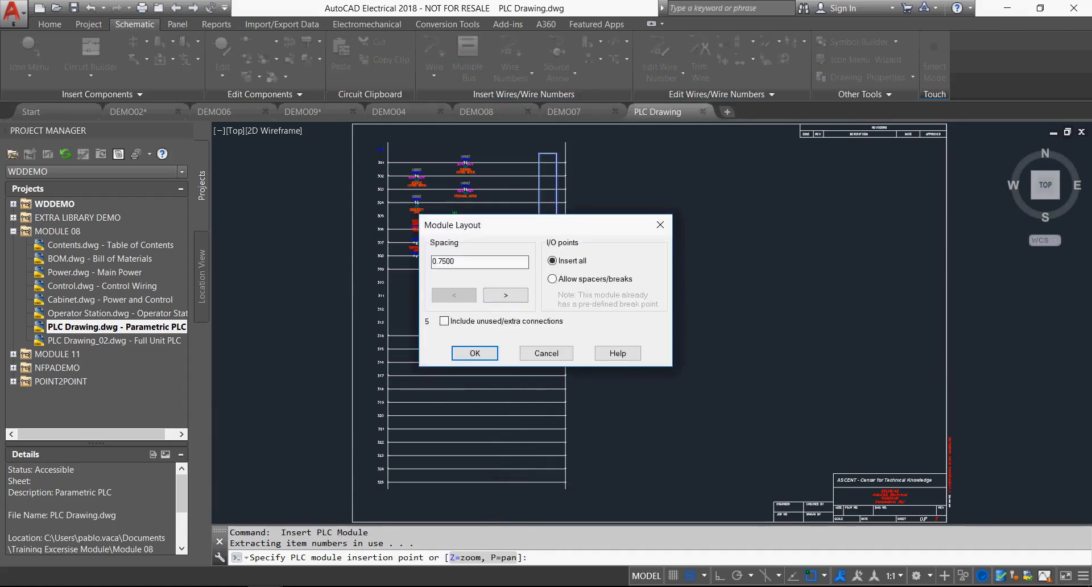
click(553, 279)
key(Return)
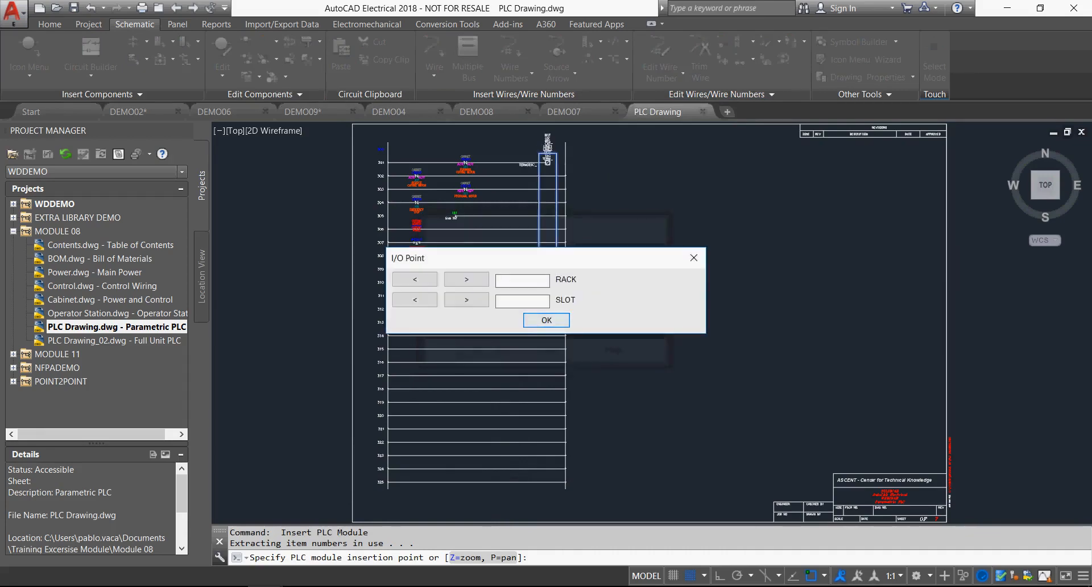
Assign the module to rack 1, slot 1 and set the beginning I/O address to I:101/00.
text(1)
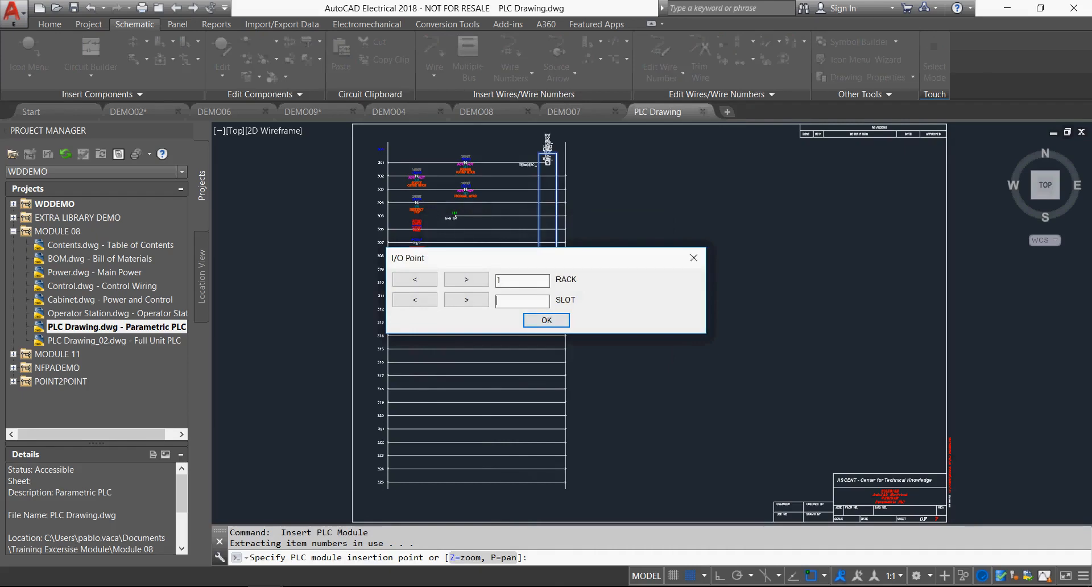
key(Return)
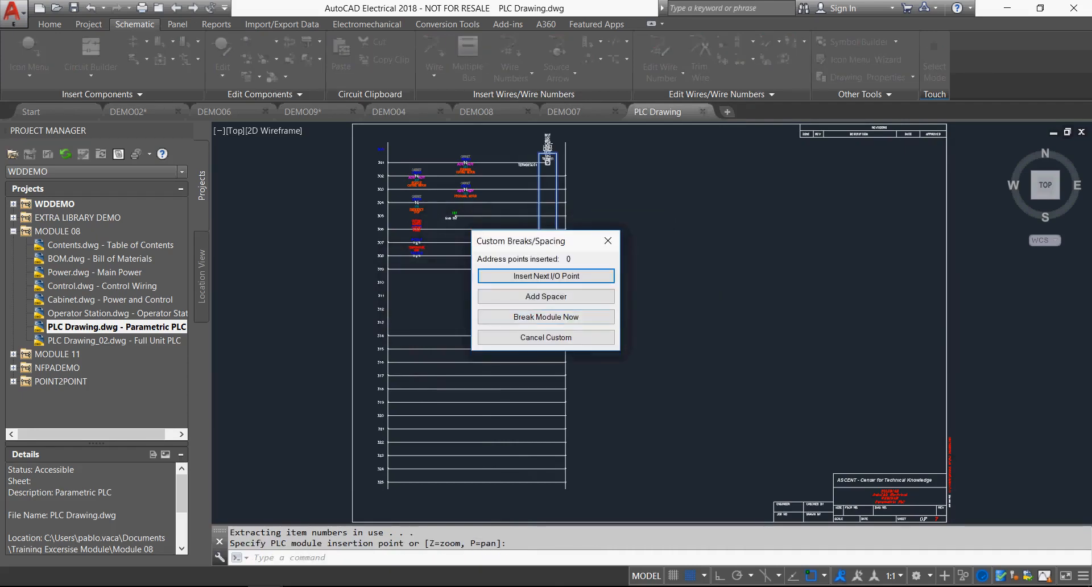
key(Return)
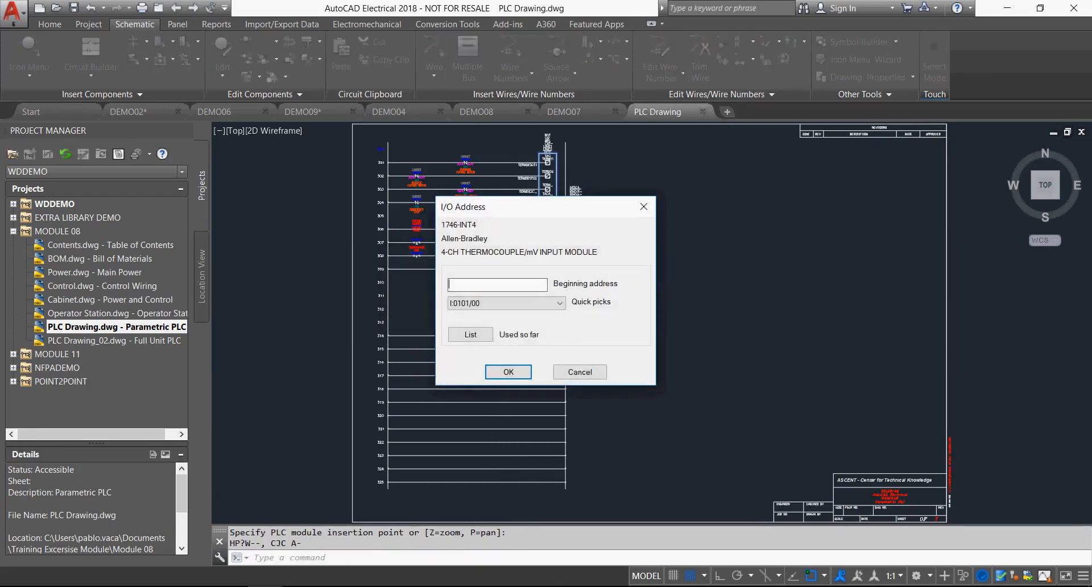
click(559, 303)
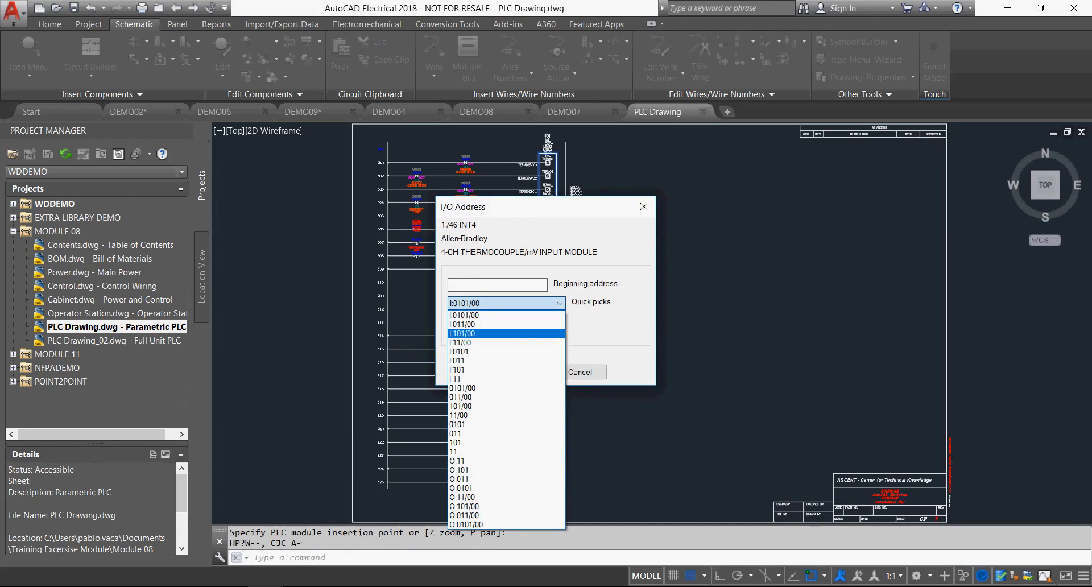
click(462, 333)
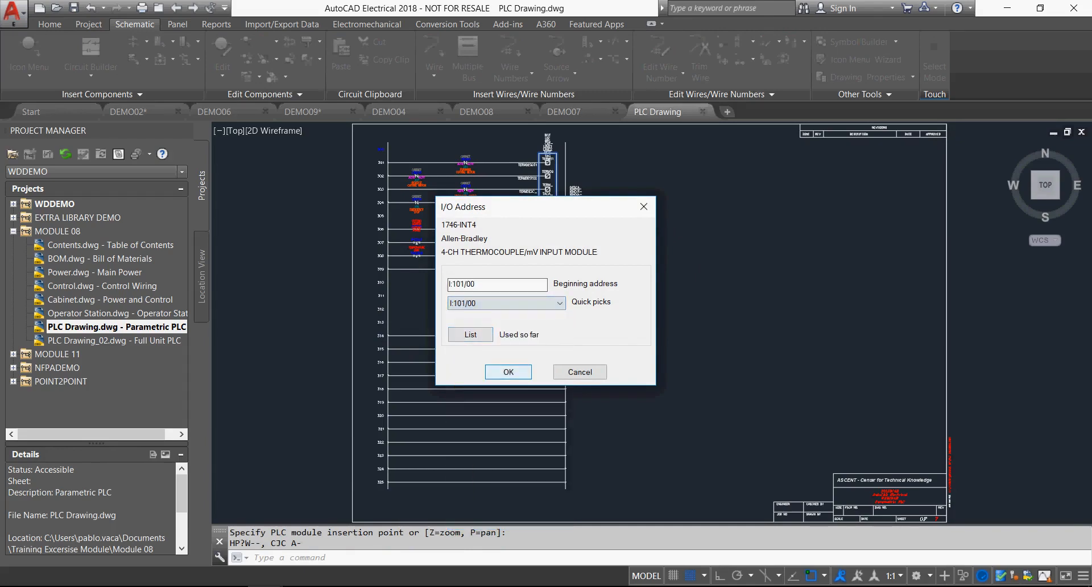
click(509, 372)
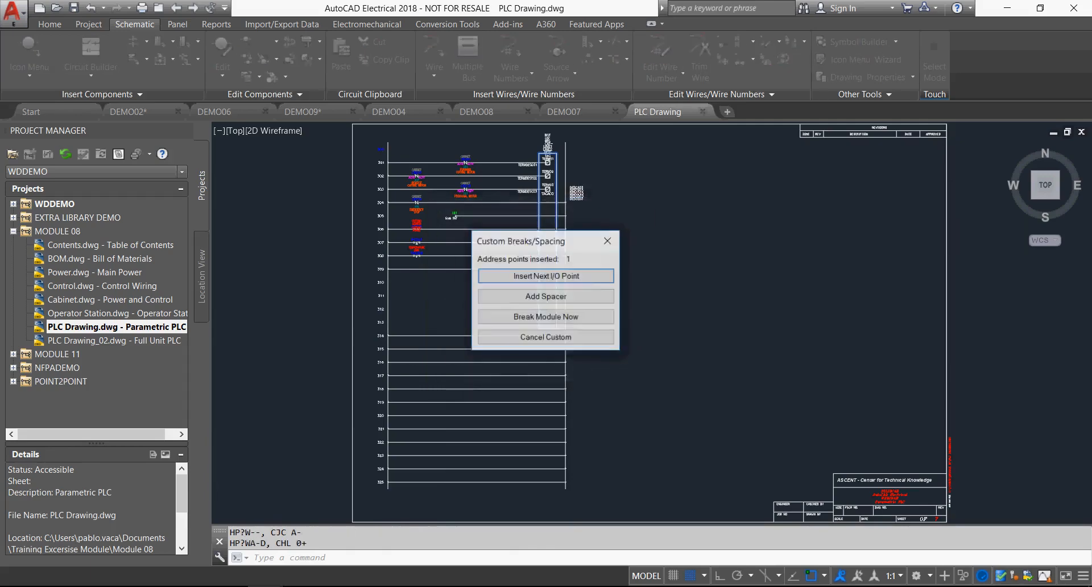
Insert the module's following I/O points one by one down the ladder through CHL 3+, without adding spacers.
drag(541, 241, 672, 183)
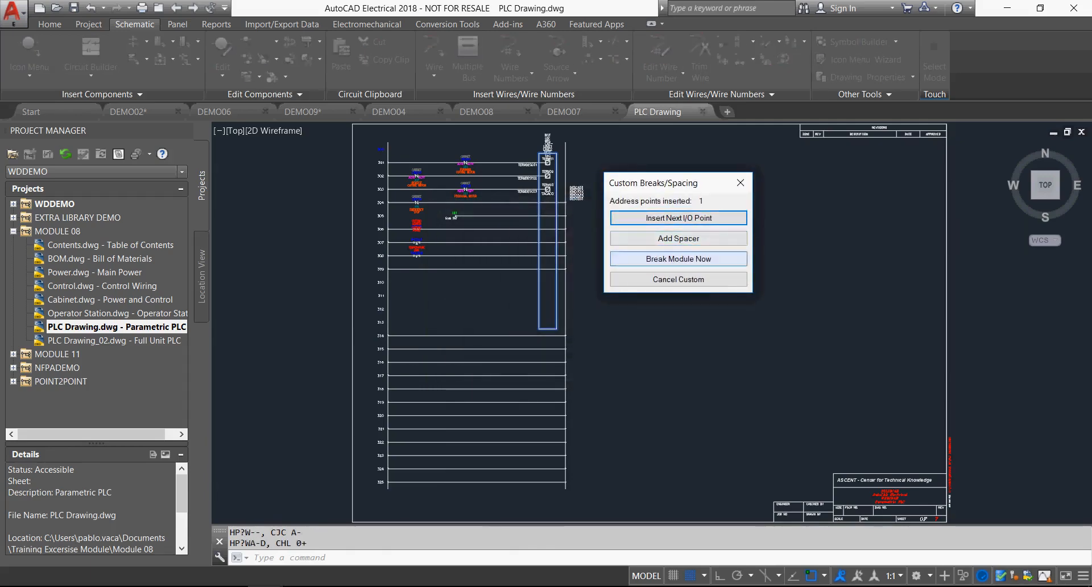
click(678, 218)
click(679, 218)
click(679, 218)
click(679, 217)
click(679, 218)
click(678, 218)
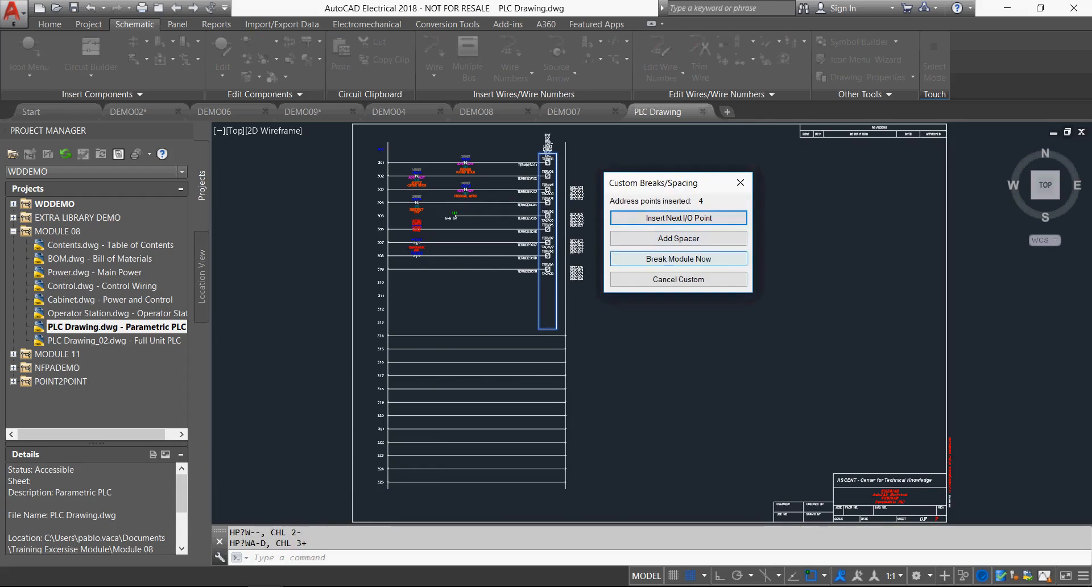
Break the PLC module after CHL 3+ and place its remaining section on rung 314 with 0.7500 spacing.
click(678, 259)
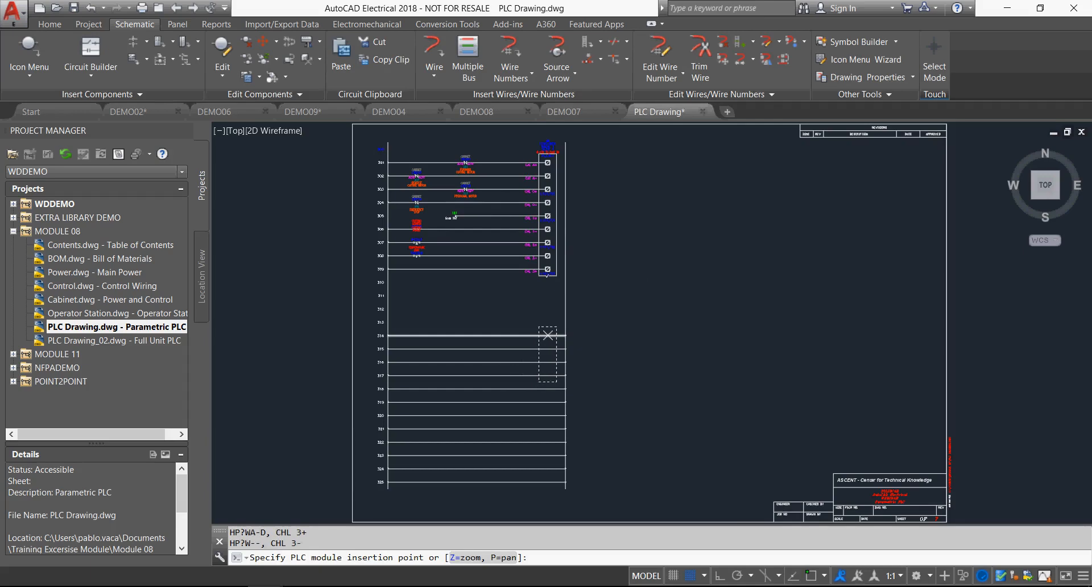
click(548, 336)
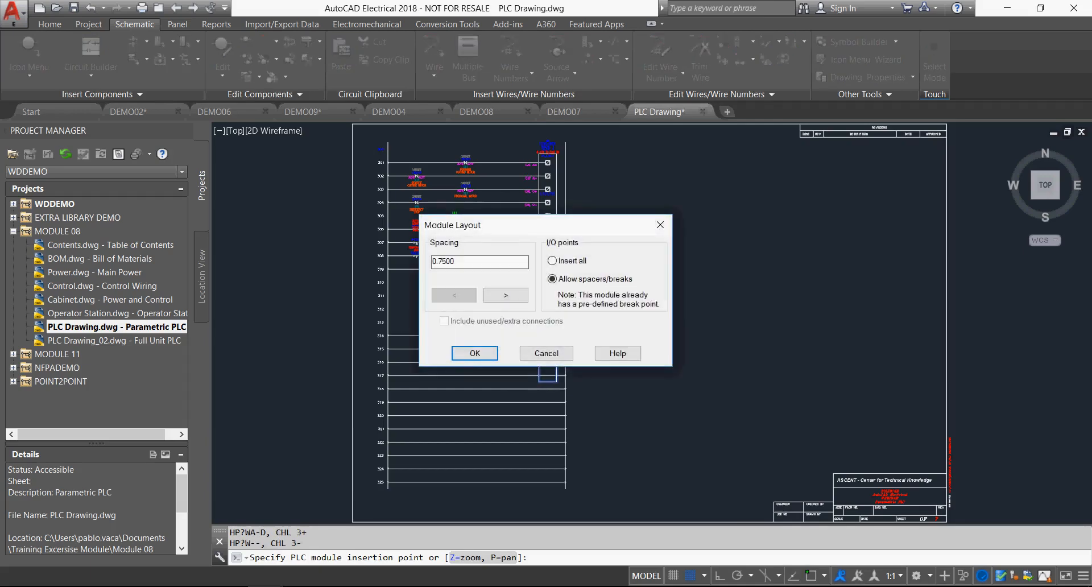
click(475, 353)
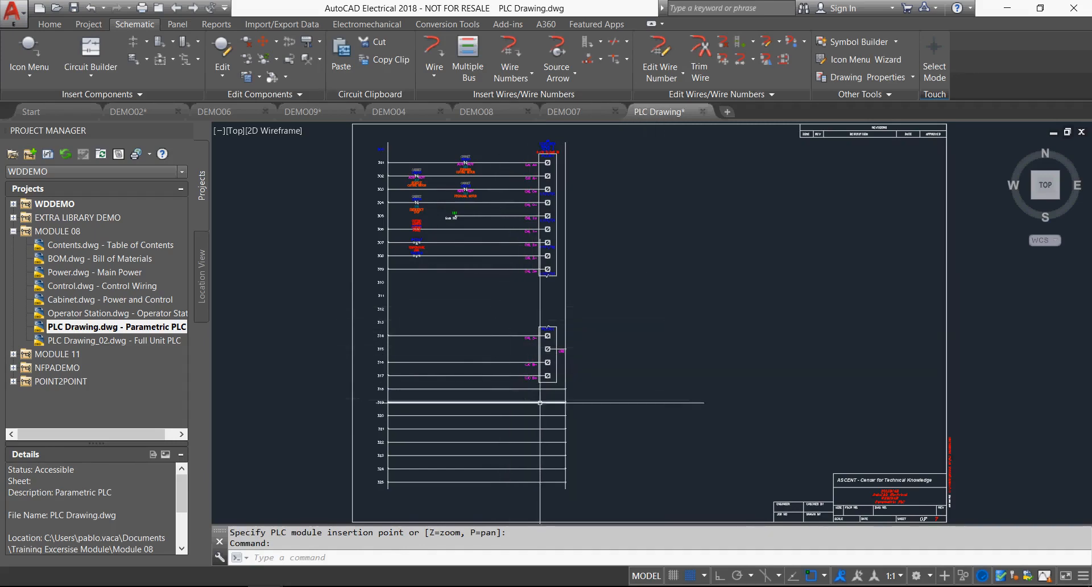
Edit the PLC module, capturing the FORWARD CUTTING MOTOR description from the rung 301 contact for I/O point I:101/00.
scroll(529, 338, up, 2)
scroll(531, 347, up, 2)
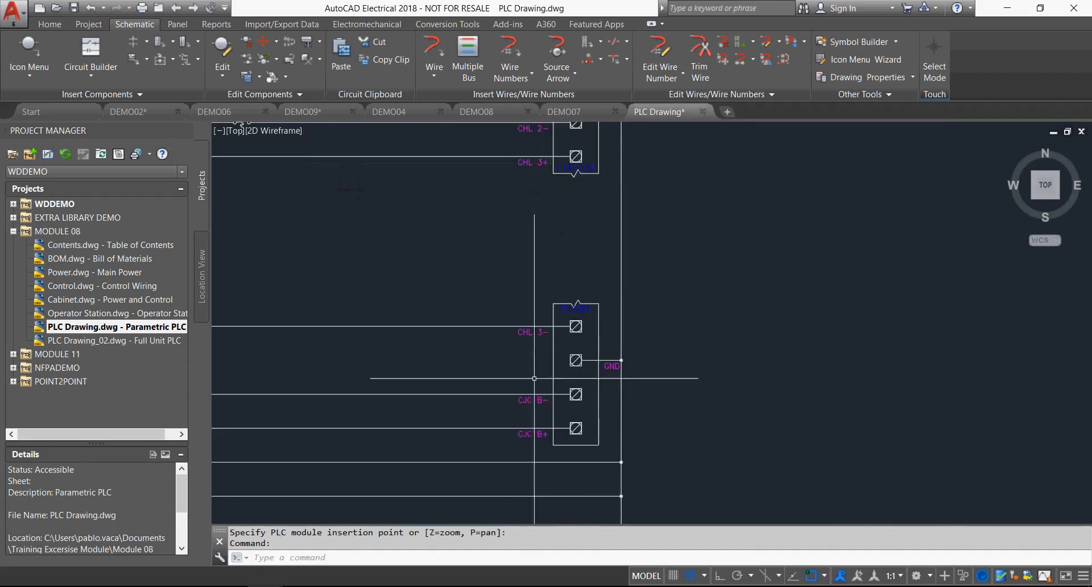
scroll(534, 378, down, 4)
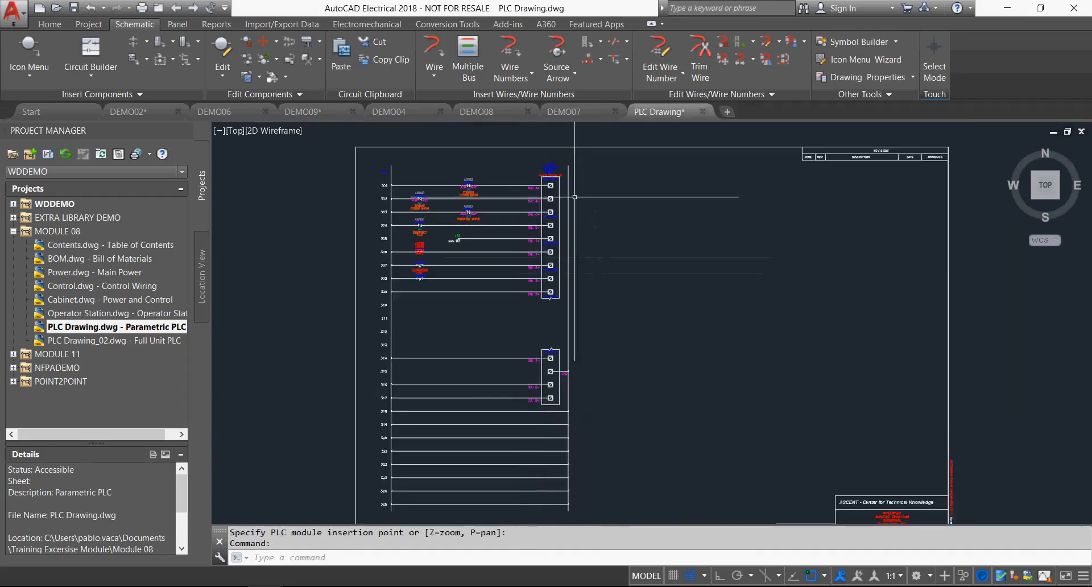
right_click(555, 170)
click(555, 134)
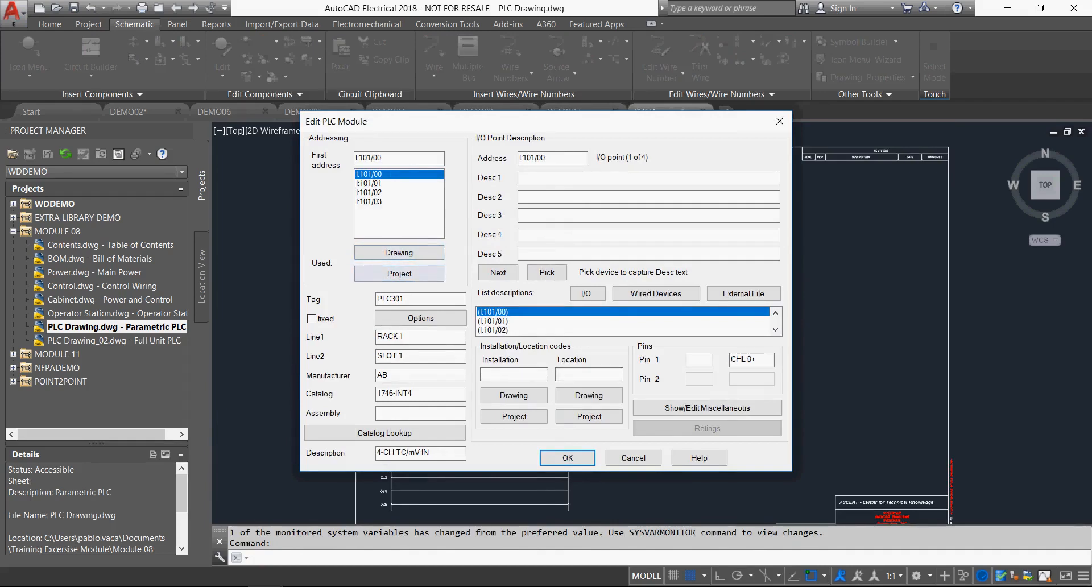
click(547, 272)
scroll(477, 208, up, 4)
click(457, 153)
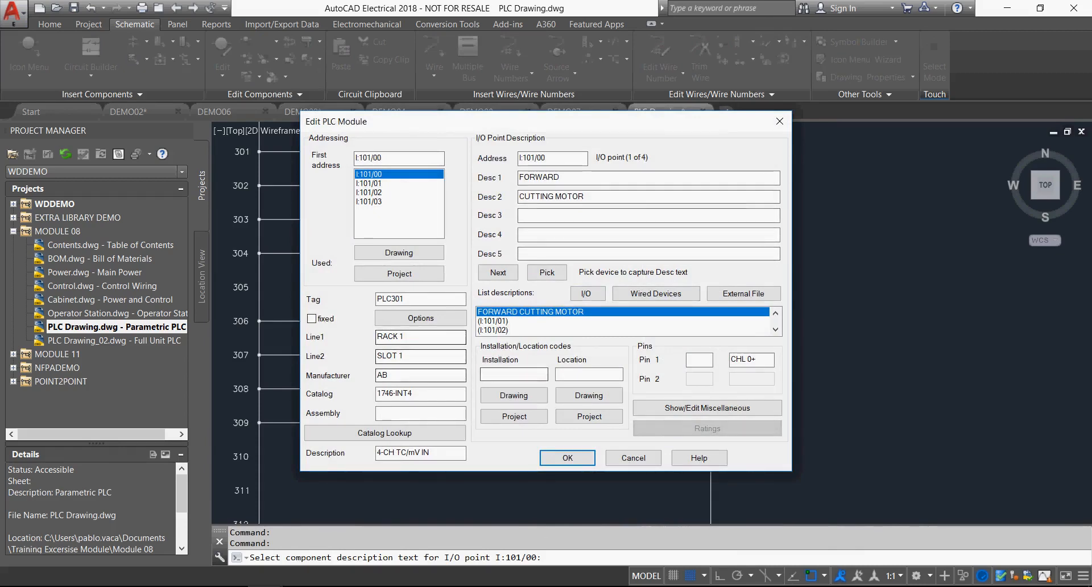
click(568, 458)
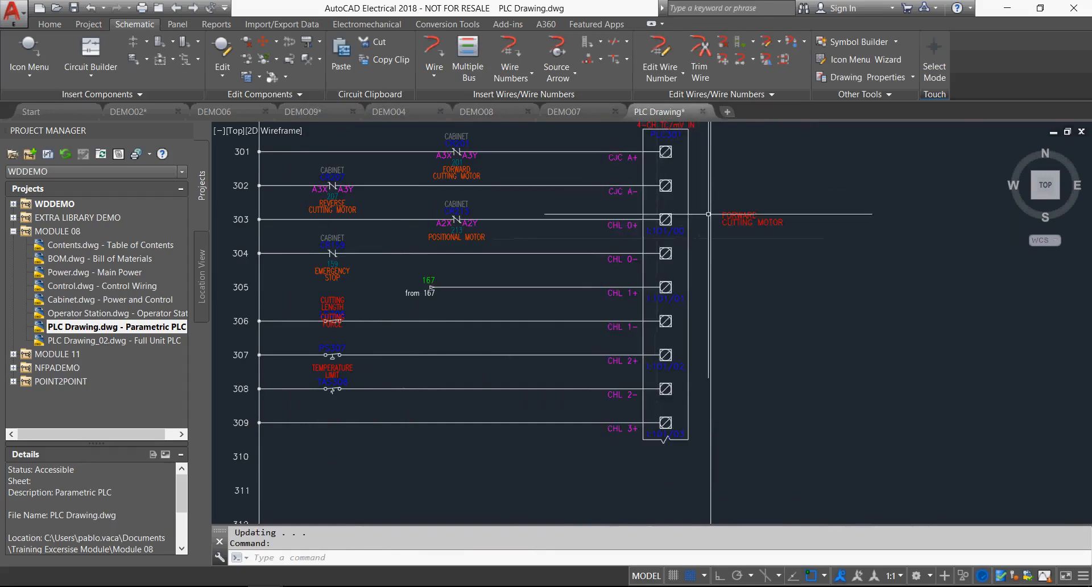
Save the PLC drawing and make MODULE 08 the active project.
middle_click(798, 333)
middle_click(799, 332)
key(ctrl+s)
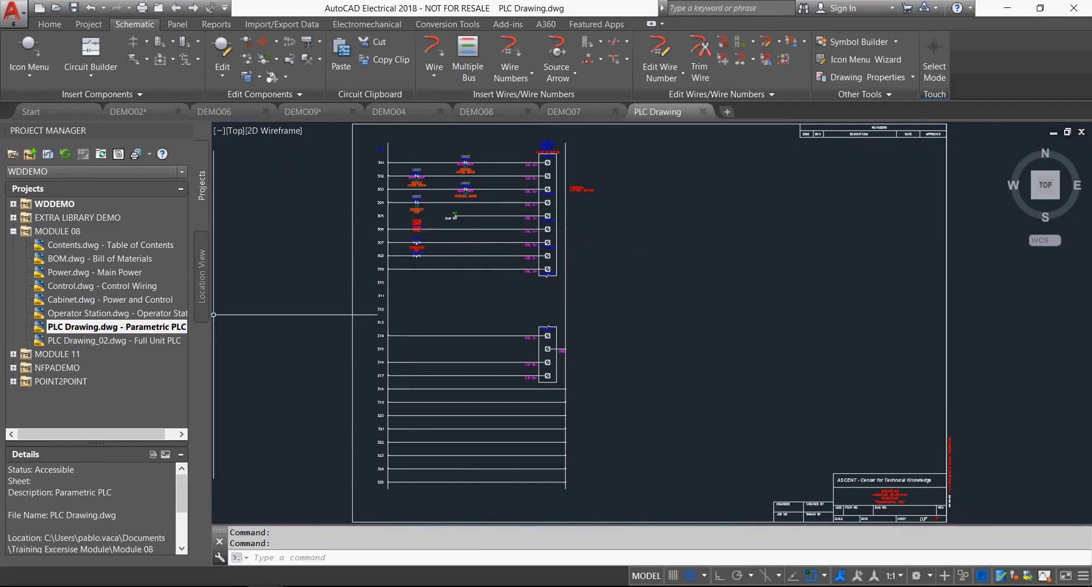
right_click(57, 231)
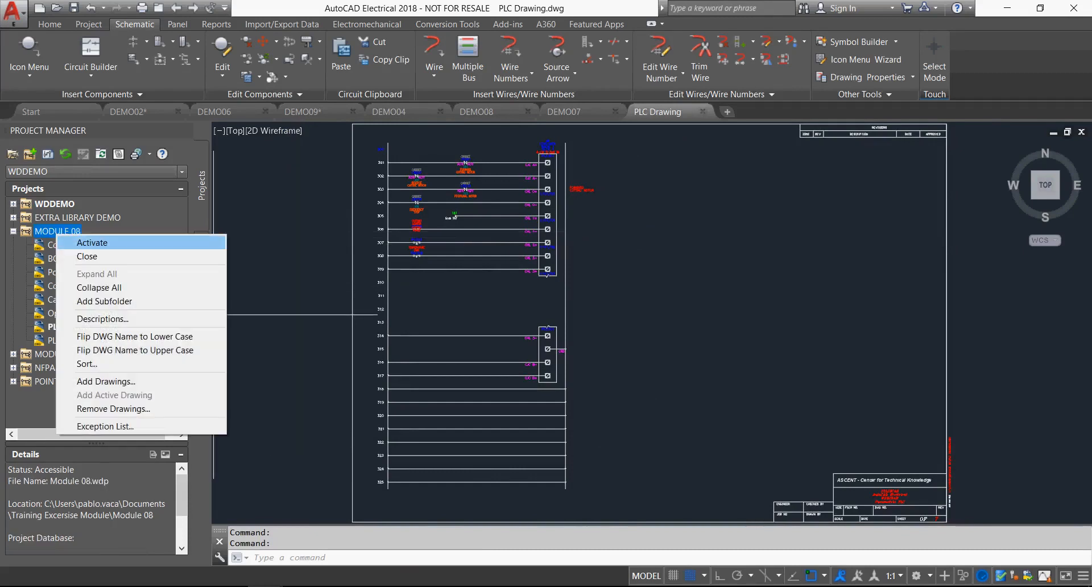
click(92, 242)
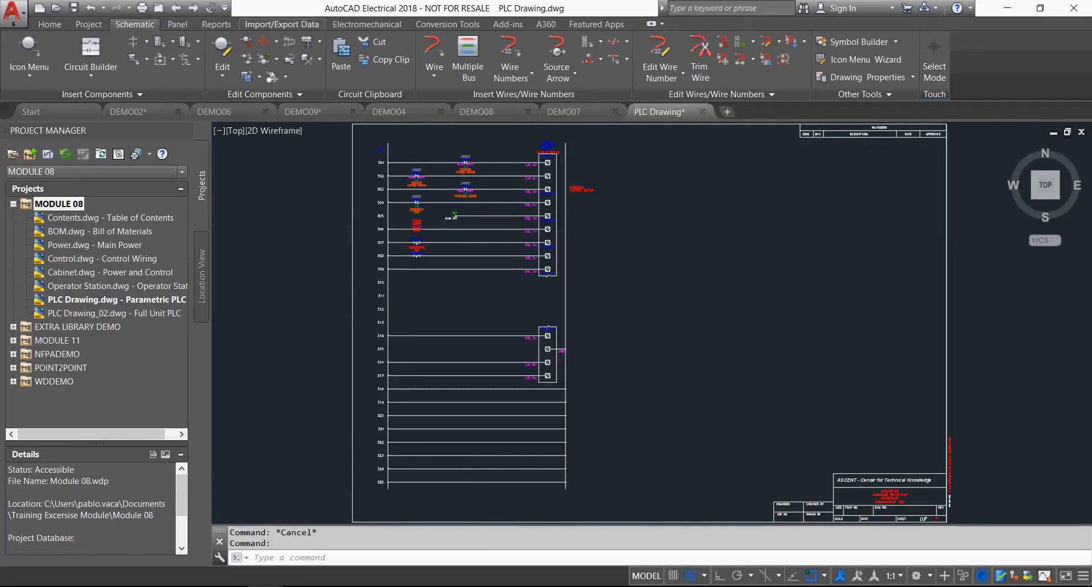
Locate the spreadsheet-driven PLC I/O Utility and switch to Excel to review the I/O data on Sheet1 of demoplc2.xls.
click(282, 24)
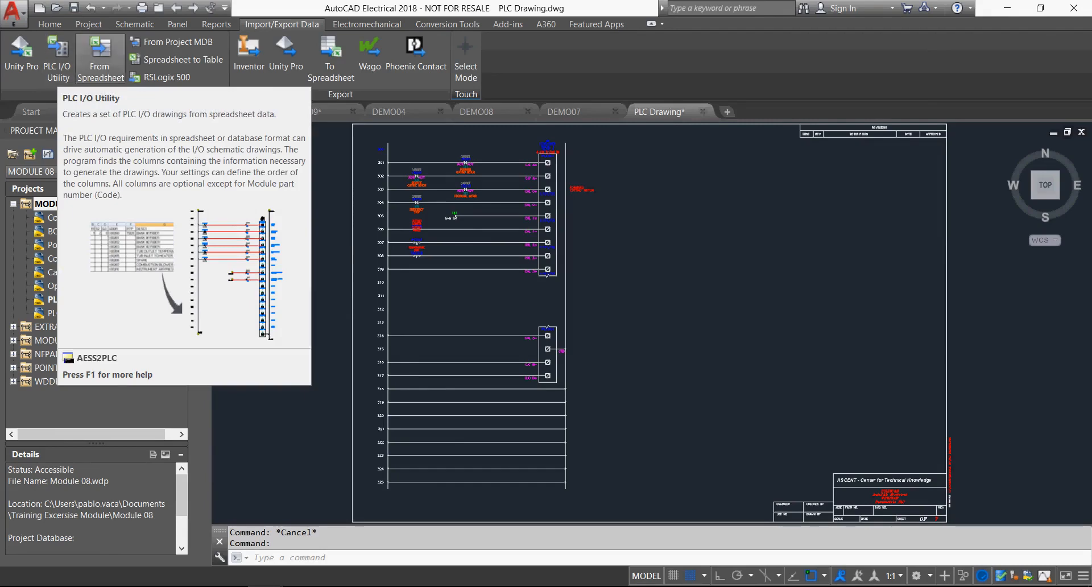
click(301, 586)
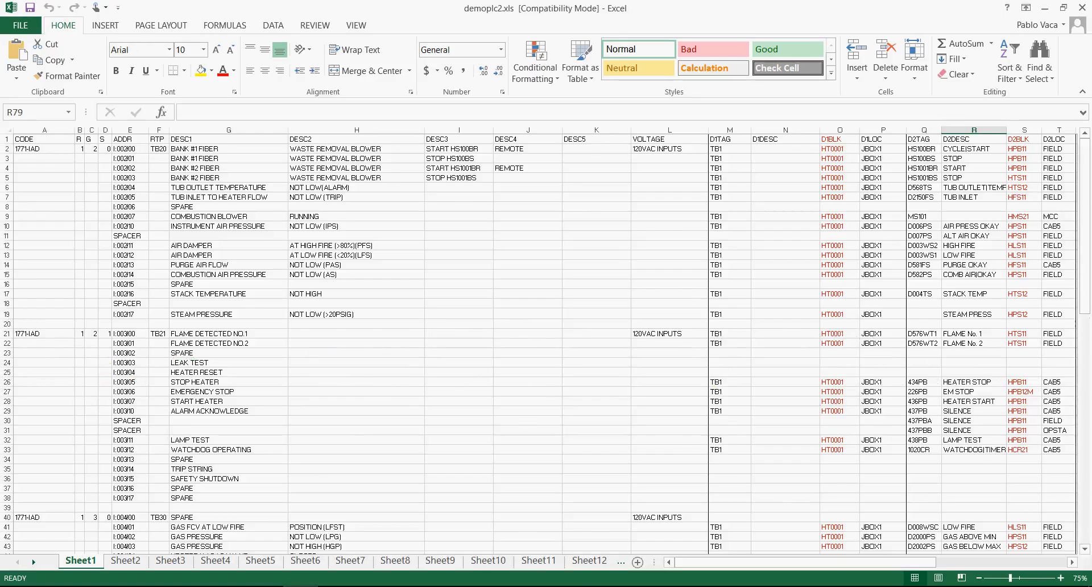
mouse_move(876, 562)
mouse_down()
mouse_move(986, 562)
mouse_move(874, 563)
mouse_up()
mouse_move(336, 586)
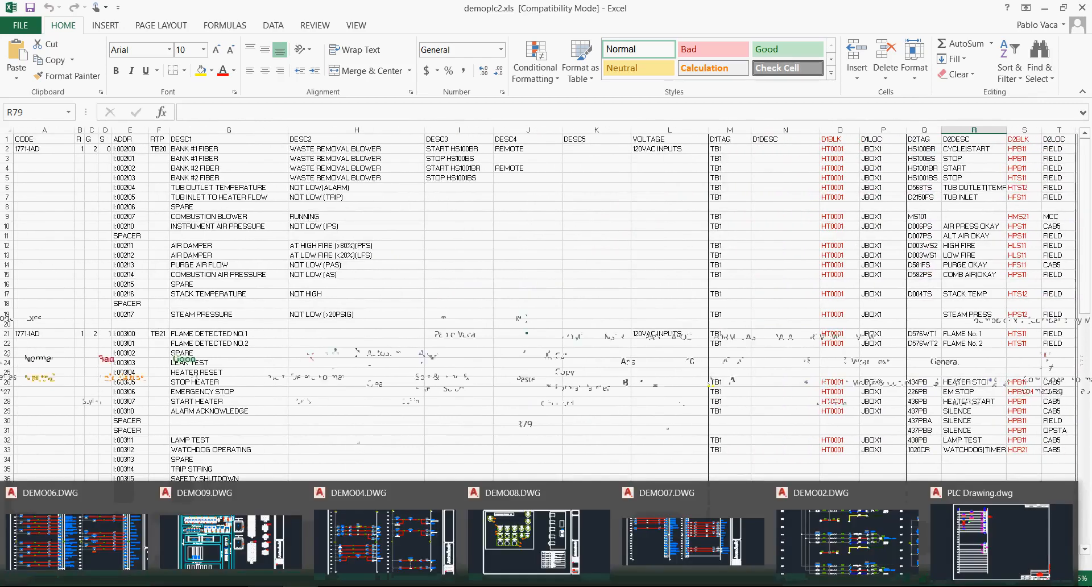
Switch to PLC Drawing in AutoCAD Electrical and load demoplc.xls into the spreadsheet-driven PLC I/O Utility.
click(1001, 542)
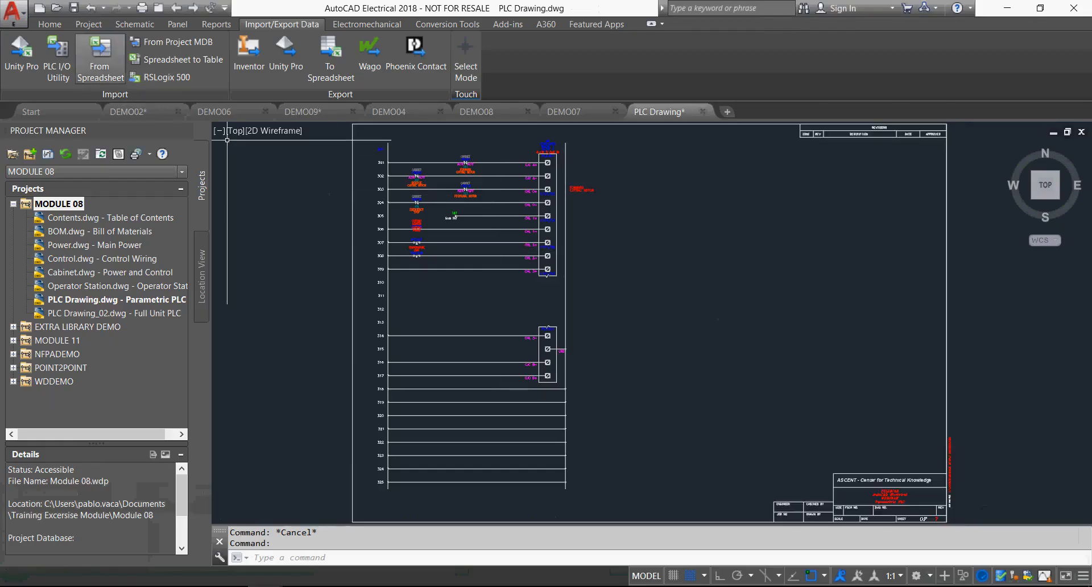
click(57, 58)
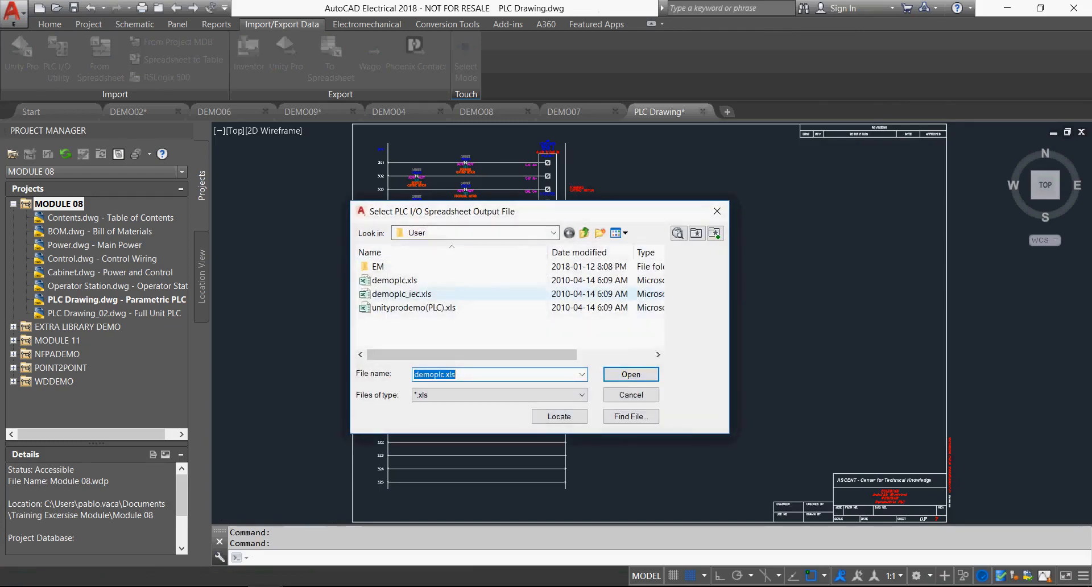
click(395, 280)
click(630, 375)
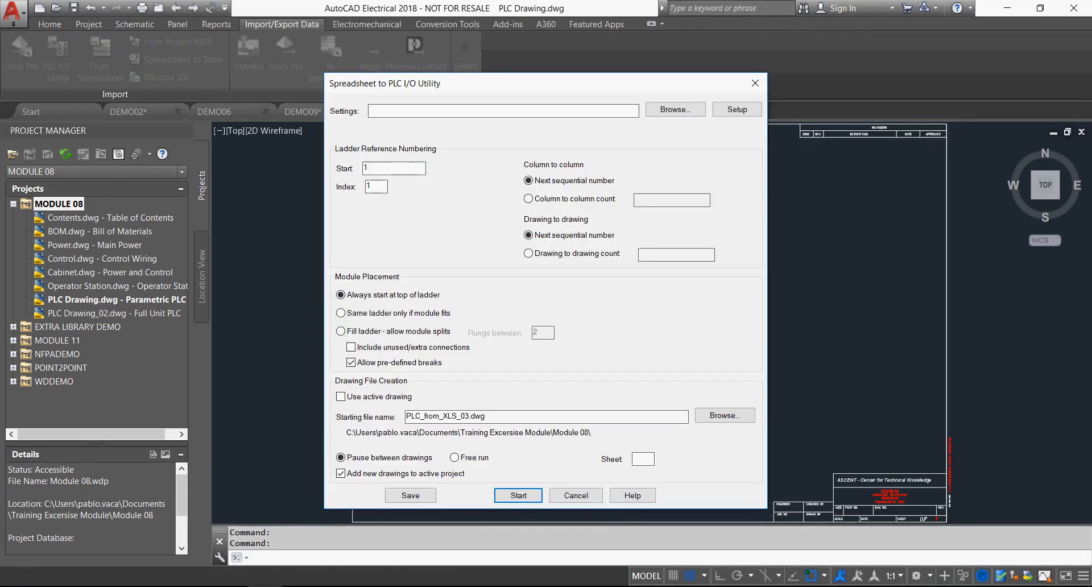
Generate the PLC drawings in free run from reference 600, with a drawing-to-drawing count of 100 and starting file name PLC_from_XLS_001.dwg.
text(600)
click(529, 254)
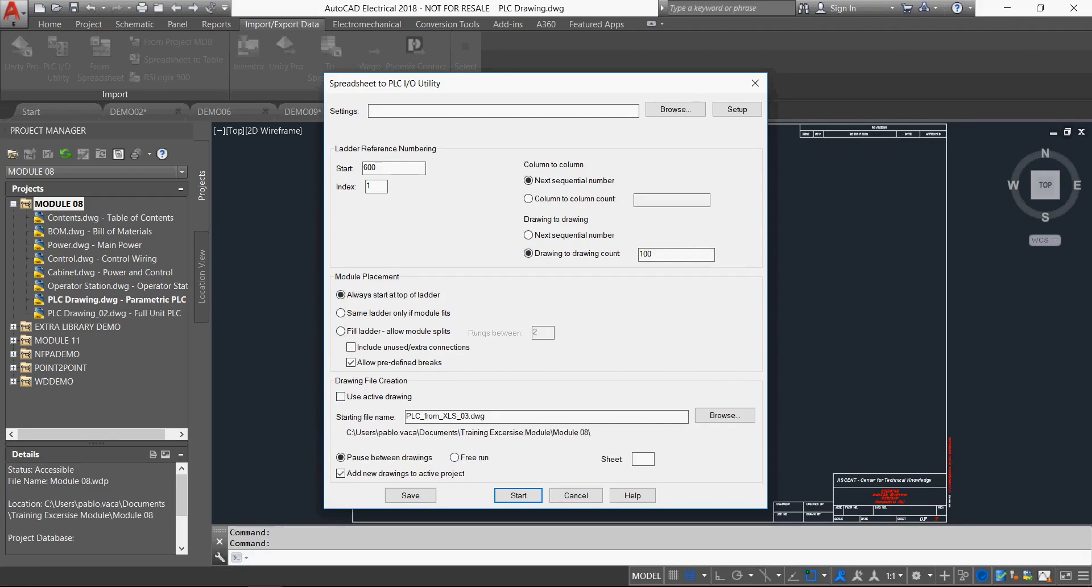
text(0)
key(BackSpace)
text(1)
click(455, 458)
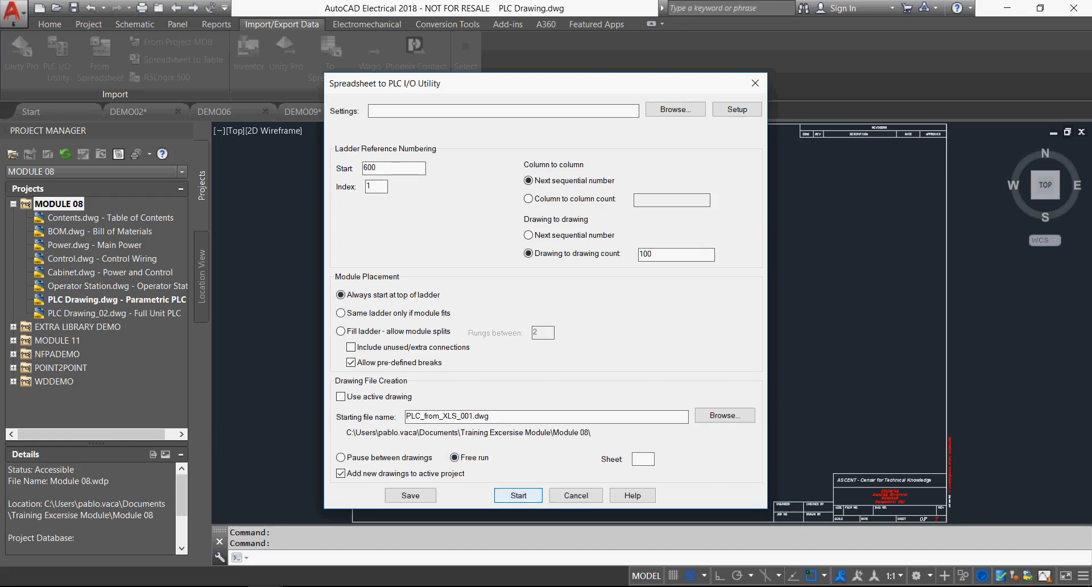
click(518, 495)
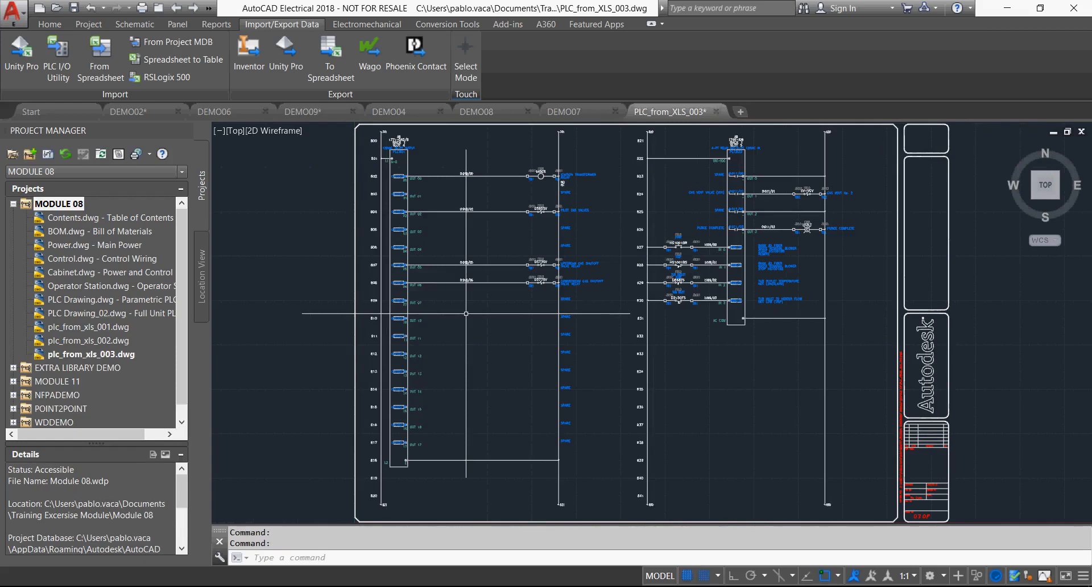
Examine the PLC modules, wiring and device descriptions on the generated PLC_from_XLS_003 drawing.
scroll(370, 165, up, 4)
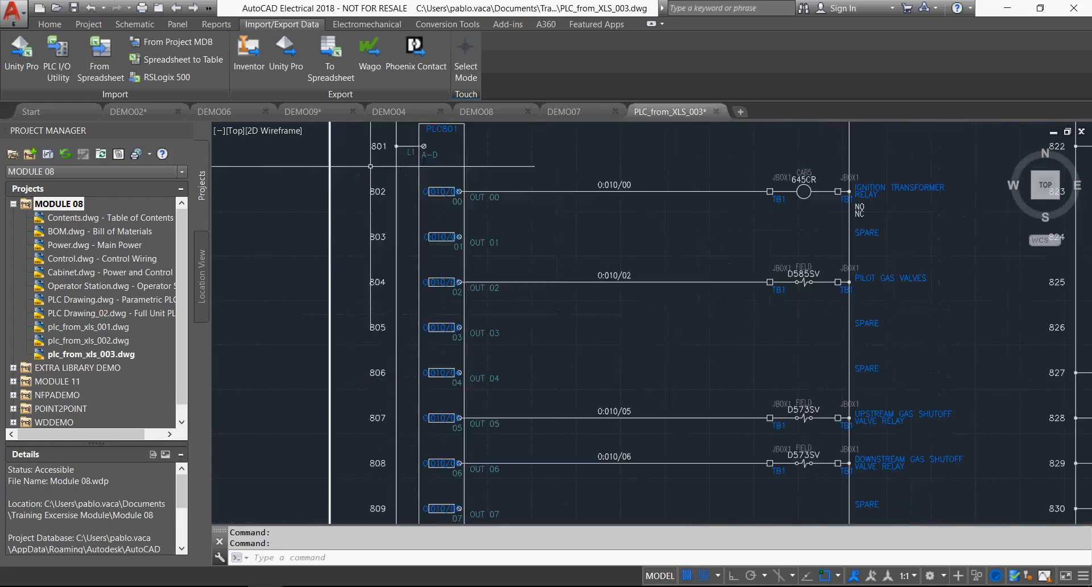
middle_drag(509, 168, 525, 286)
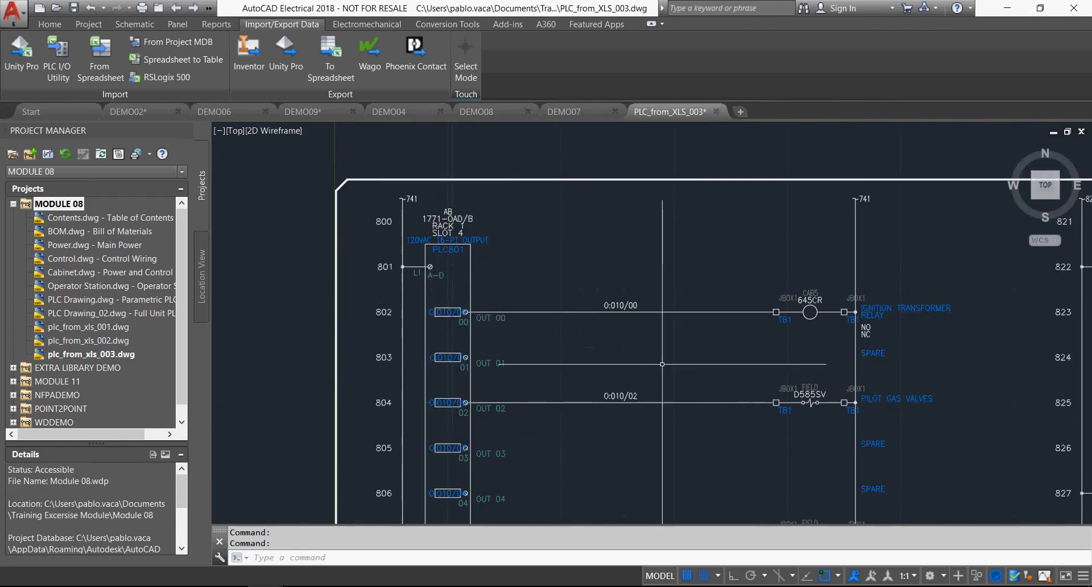
scroll(664, 361, down, 2)
middle_drag(663, 360, 509, 263)
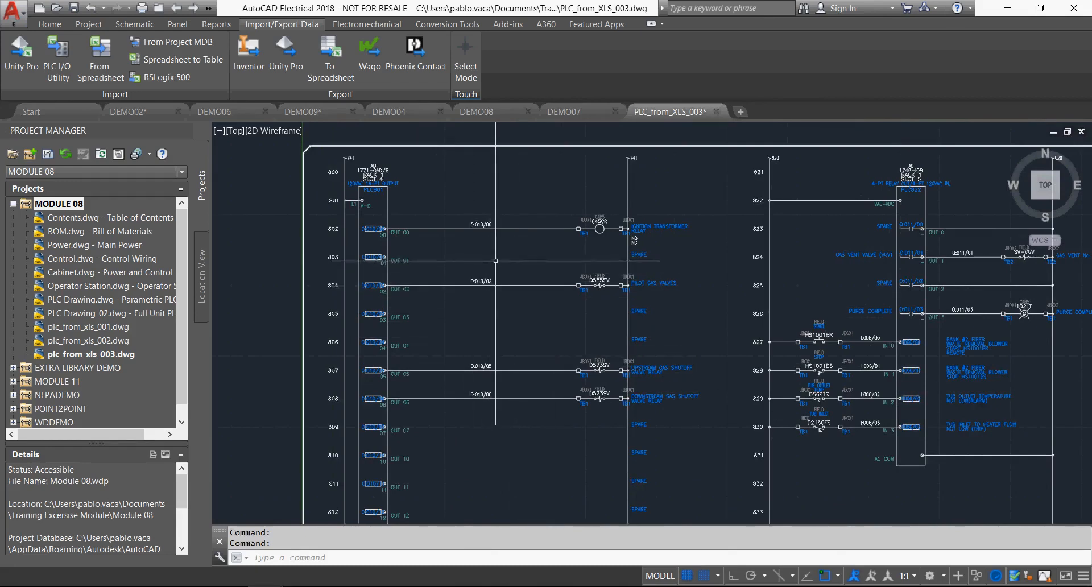
middle_click(495, 260)
middle_click(496, 261)
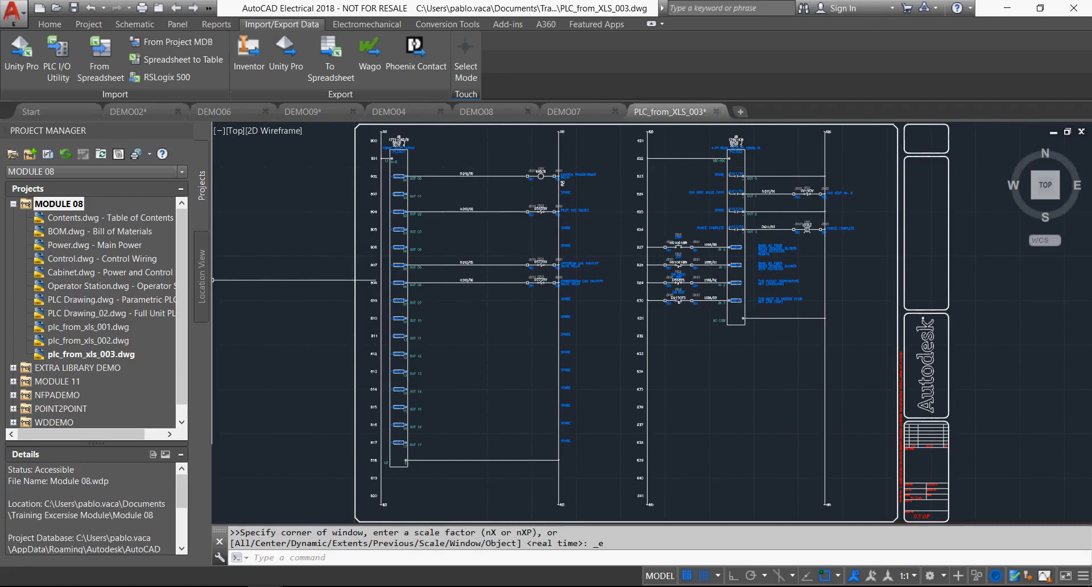
Make WDDEMO the active project and bring up the DEMO04 drawing.
right_click(55, 423)
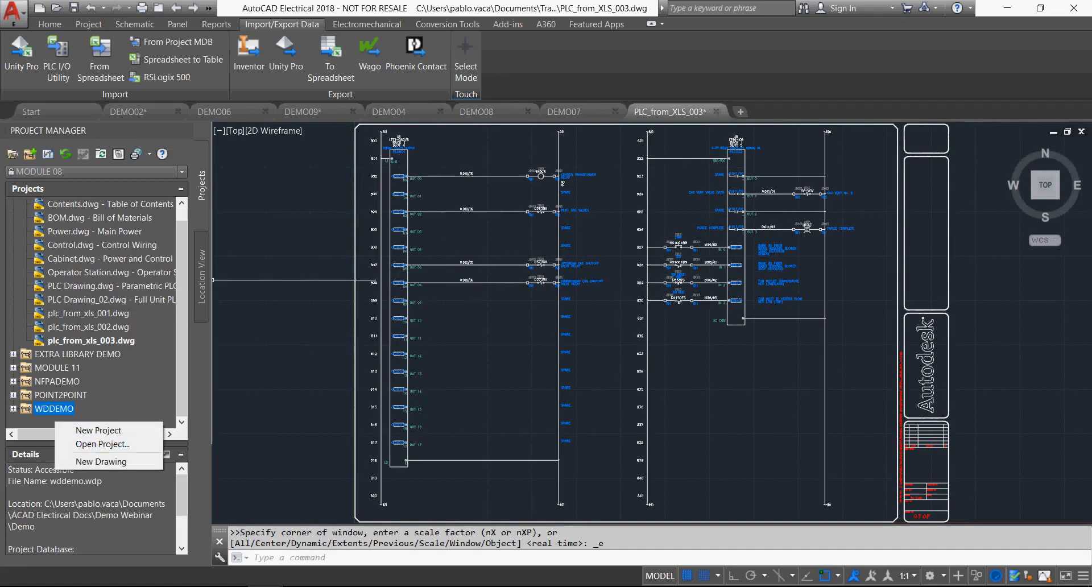
right_click(50, 210)
click(85, 217)
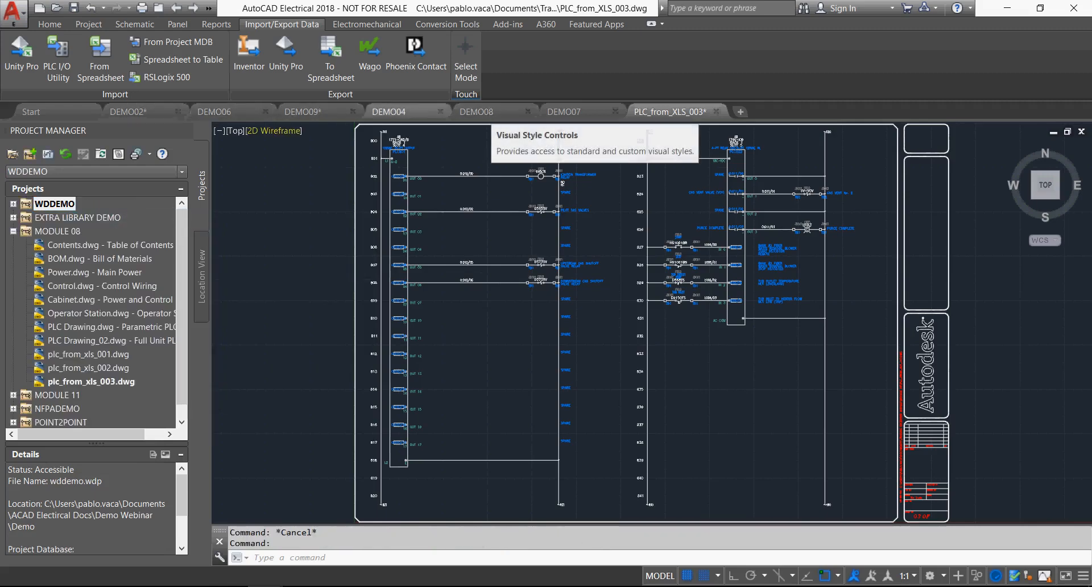
click(393, 112)
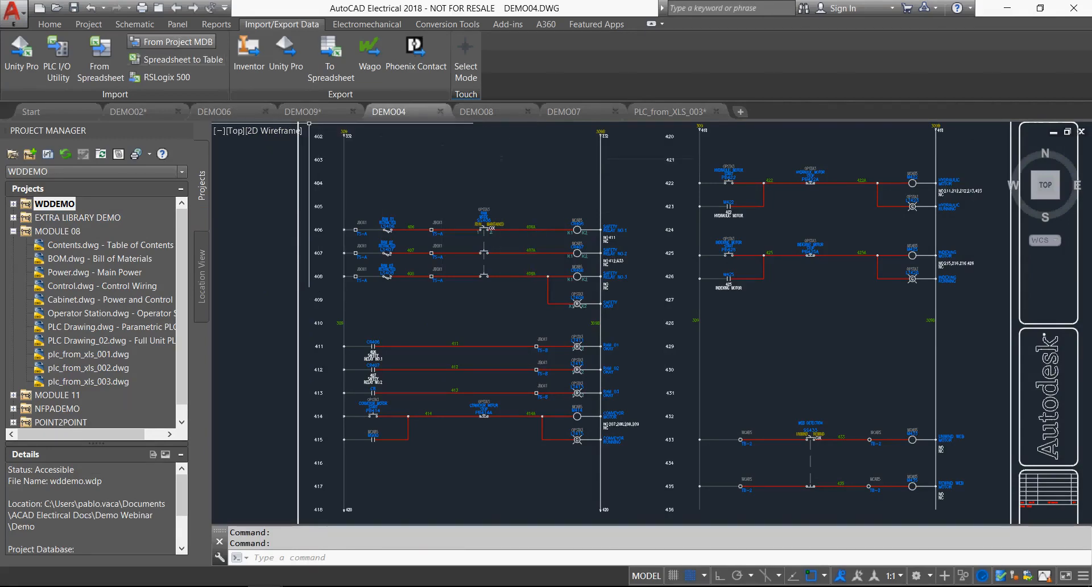
Run a schematic Bill of Material report for the active drawing only.
click(216, 23)
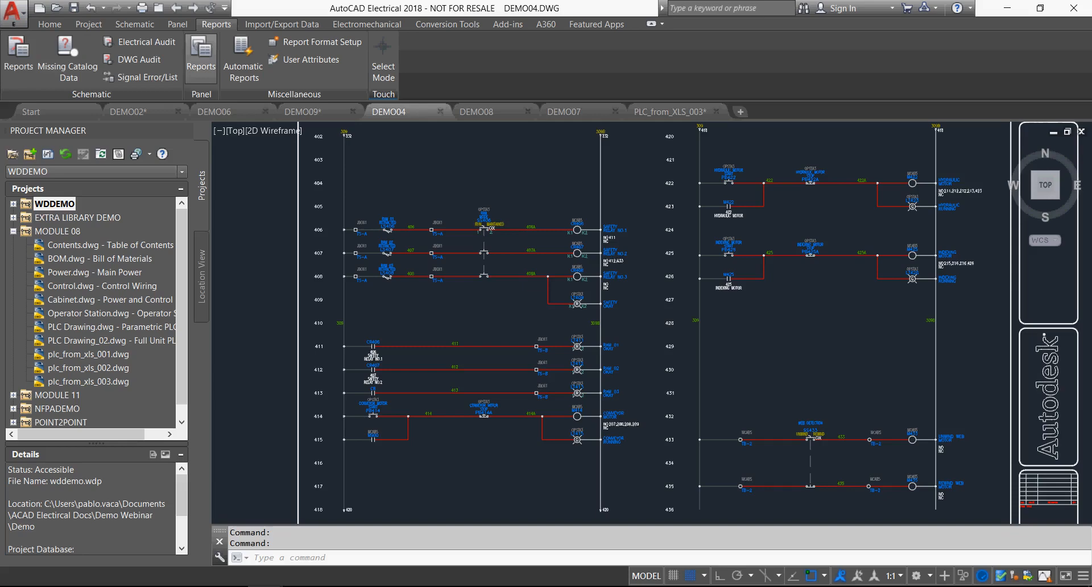
click(18, 57)
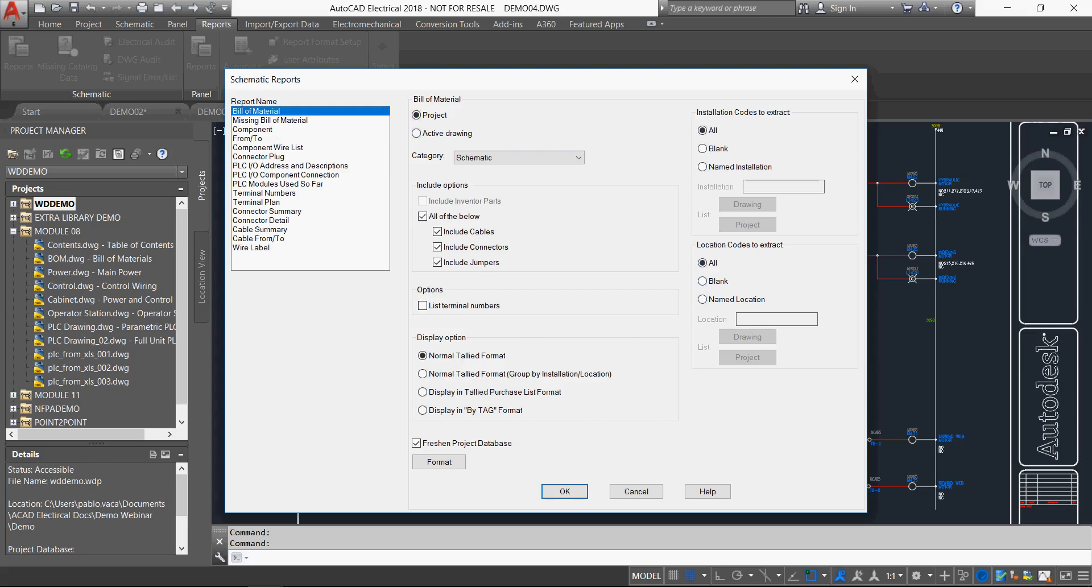
click(417, 133)
click(564, 492)
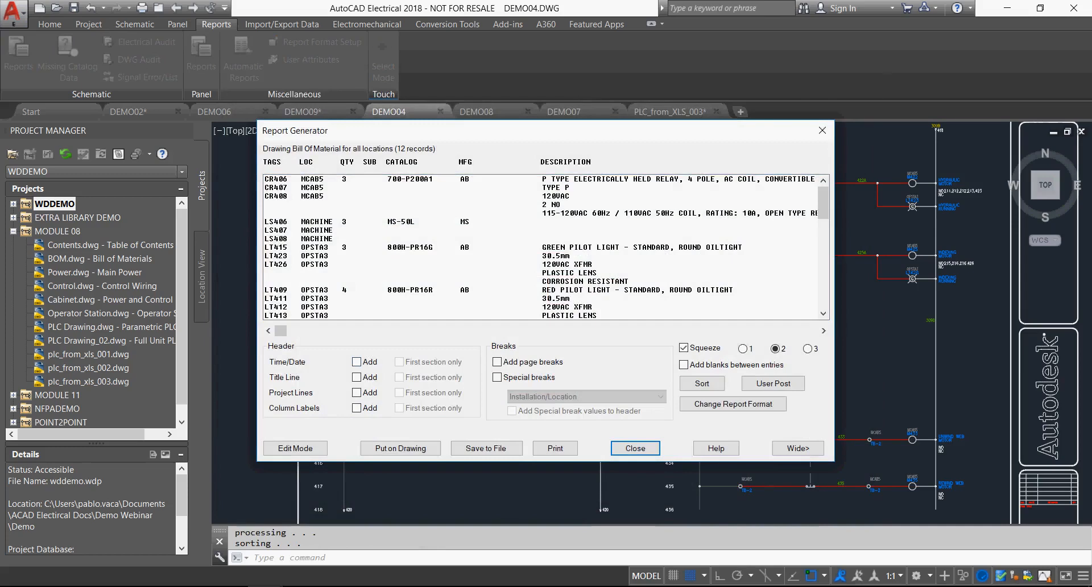
Add the time/date, title line, project lines and column labels to the Bill of Material report and review its entries.
click(357, 362)
click(357, 377)
click(356, 393)
click(357, 408)
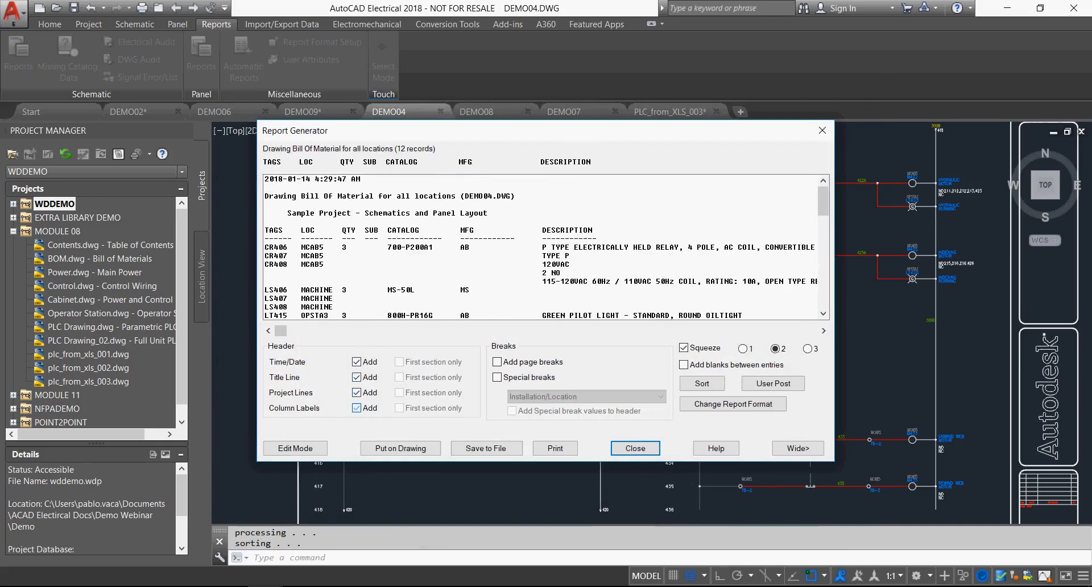
scroll(540, 246, down, 1)
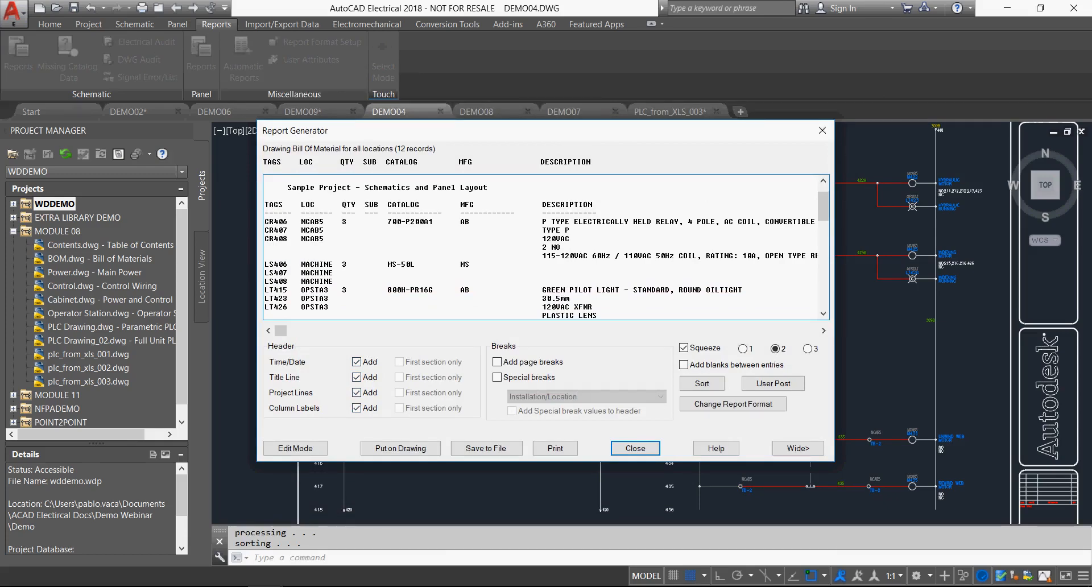
scroll(546, 247, down, 3)
scroll(547, 248, up, 3)
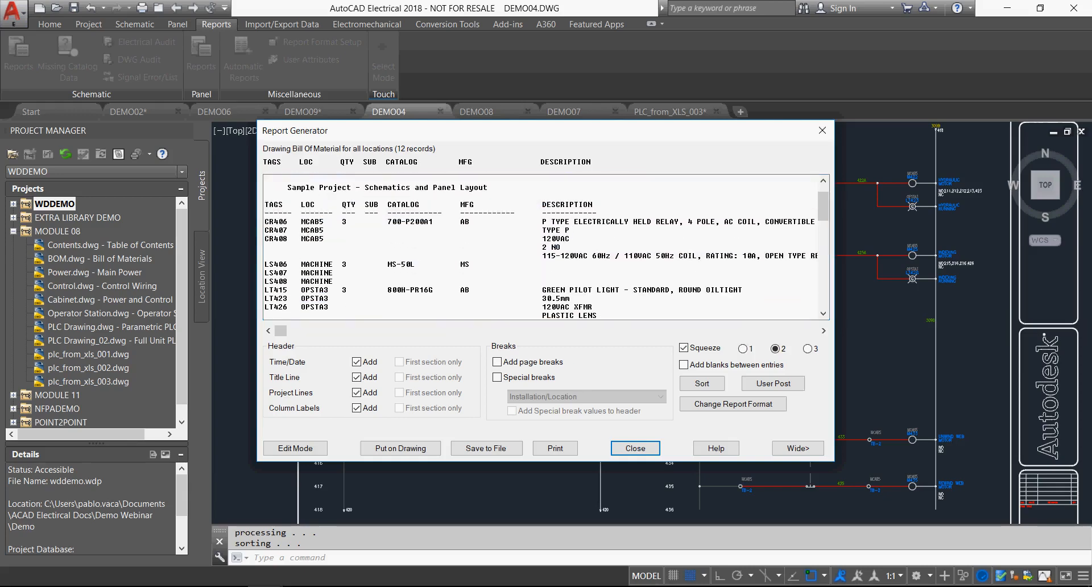
Review the Bill of Material report's available and reported data fields, accept the format and look over the report again.
click(732, 404)
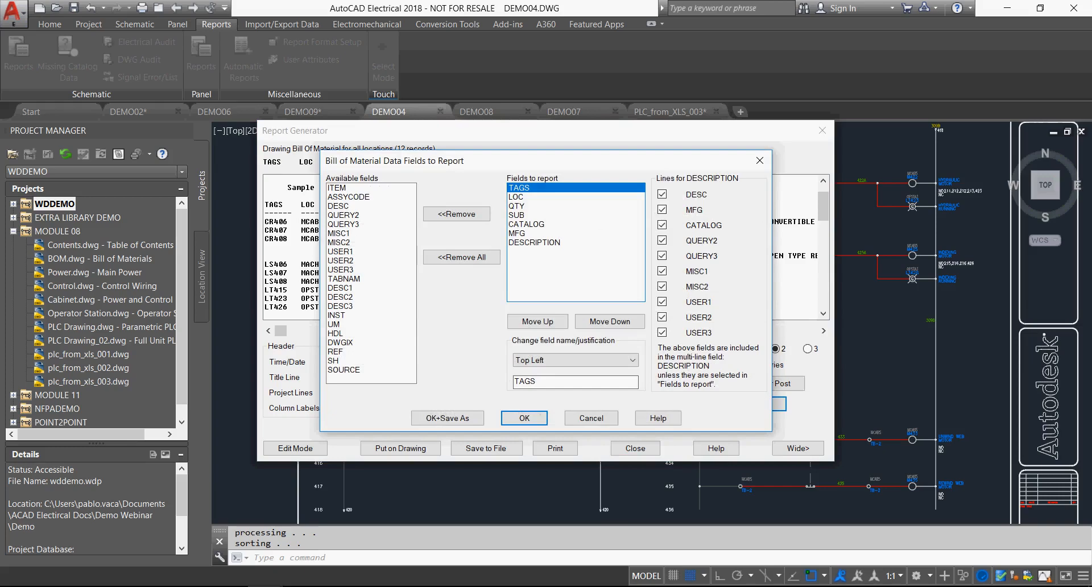
click(525, 419)
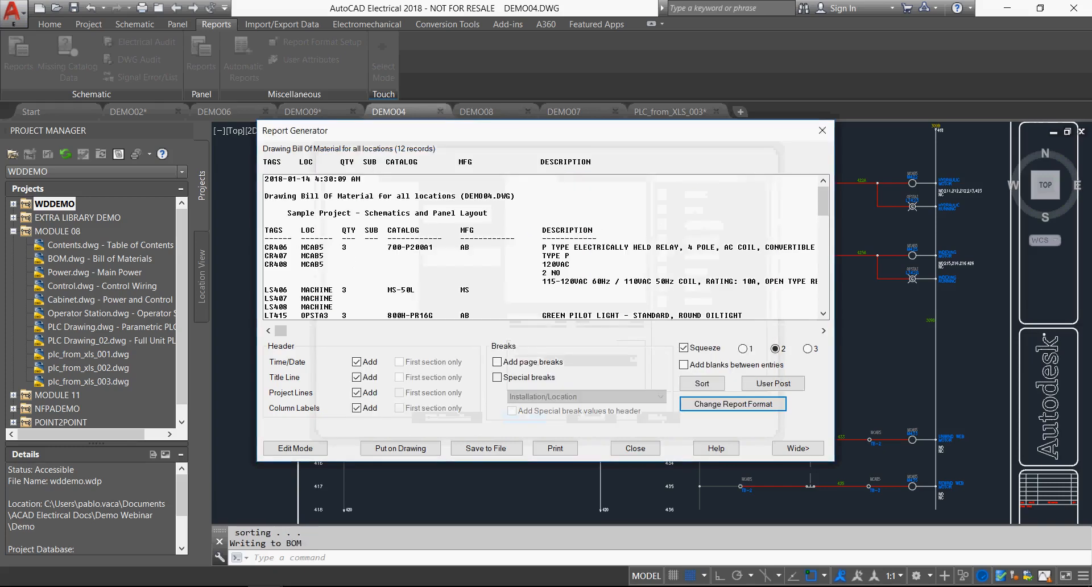
scroll(540, 247, down, 2)
scroll(546, 247, up, 2)
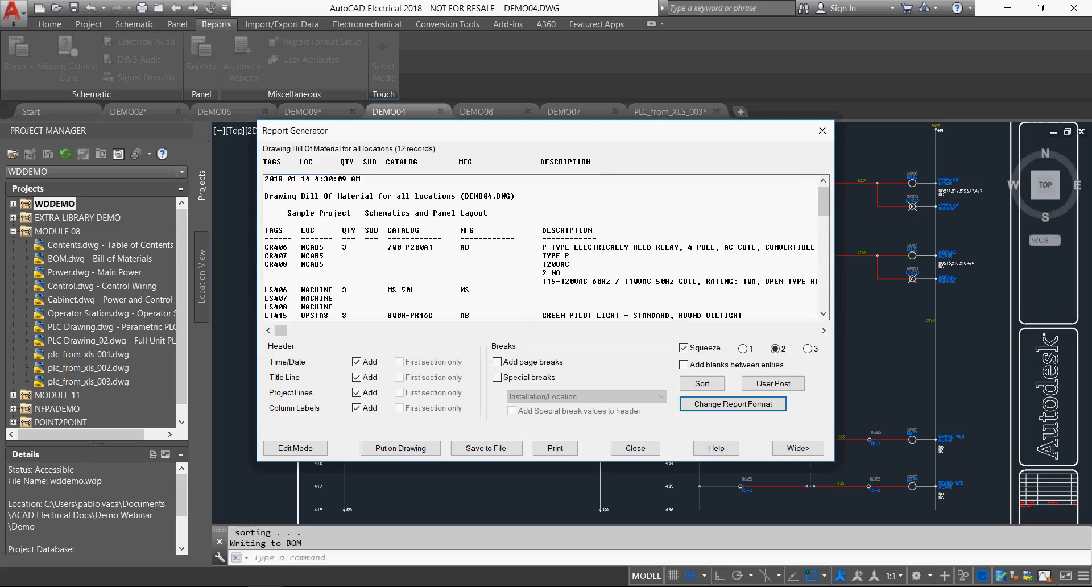
Check the file formats offered for saving the Bill of Material report and close the report without saving.
click(486, 449)
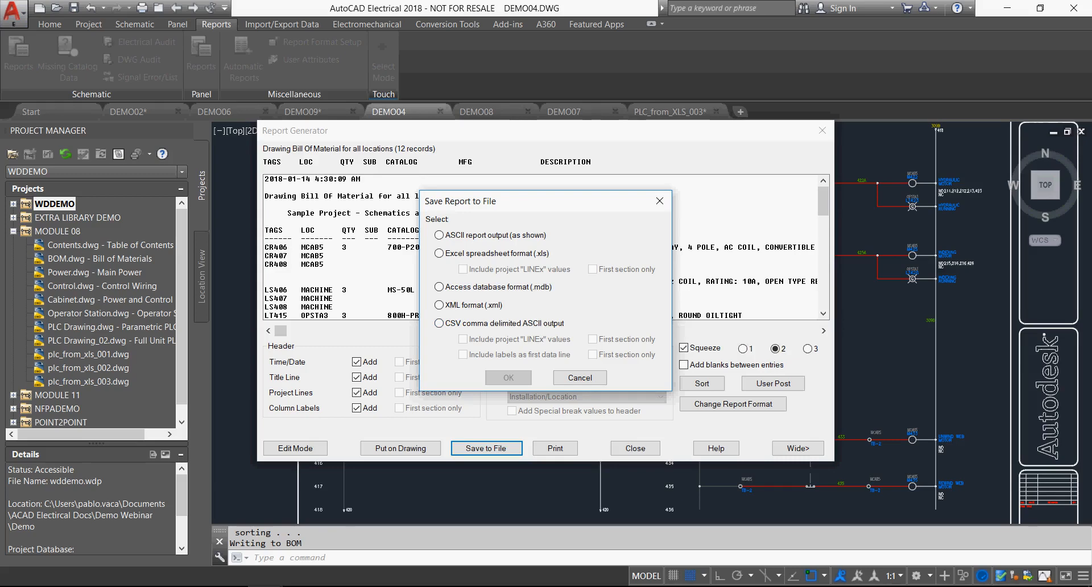
click(580, 377)
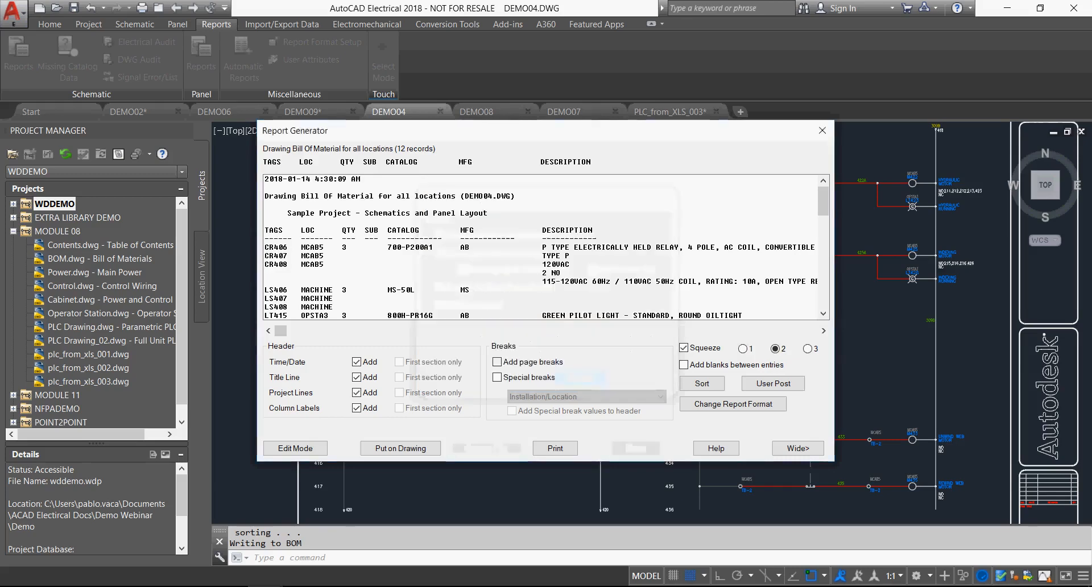
click(636, 448)
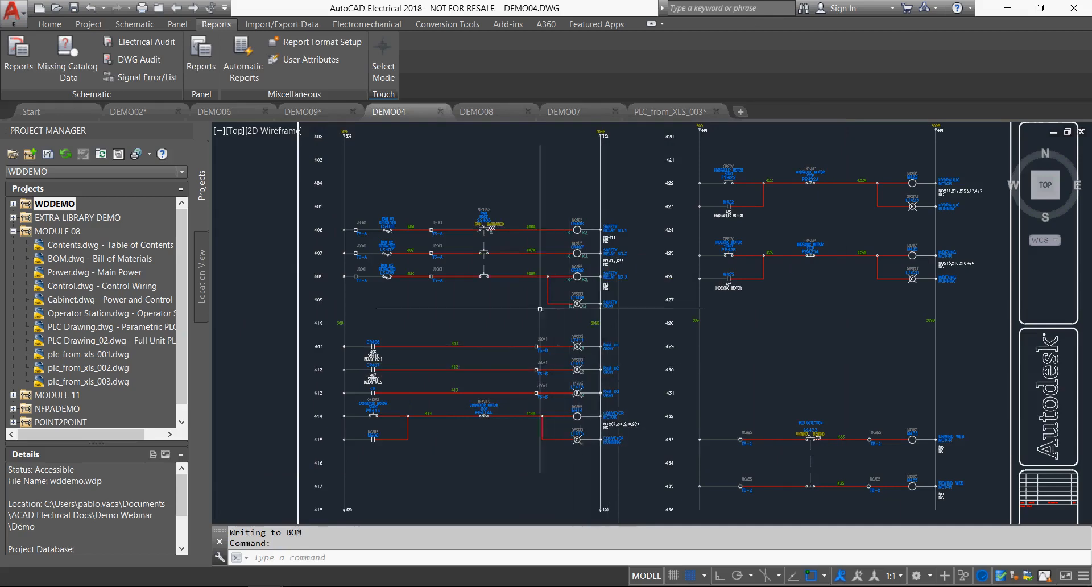
Run a Component Wire List report for all components on the active drawing.
click(18, 57)
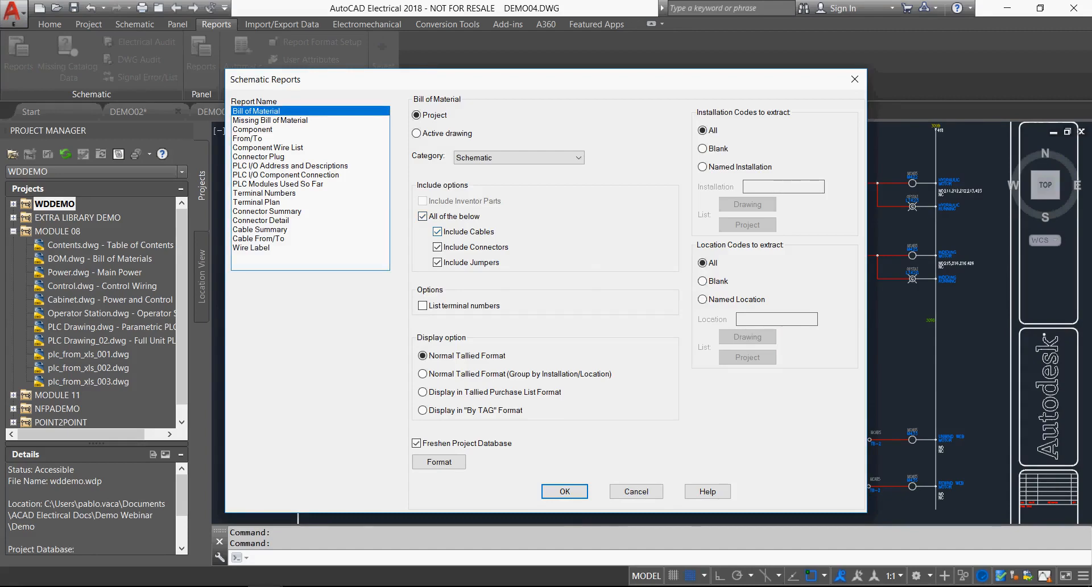
click(268, 148)
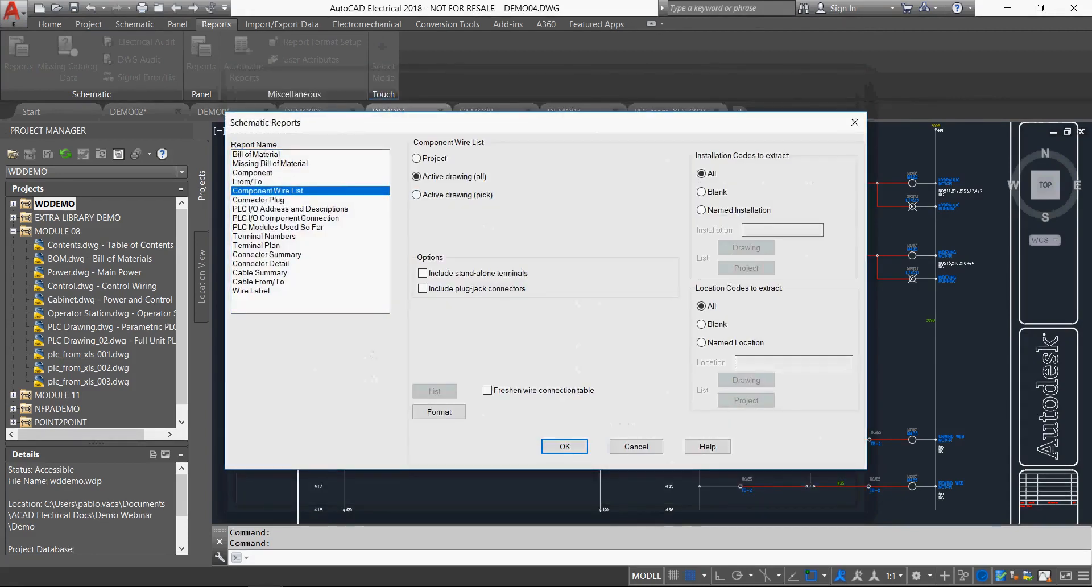
key(Return)
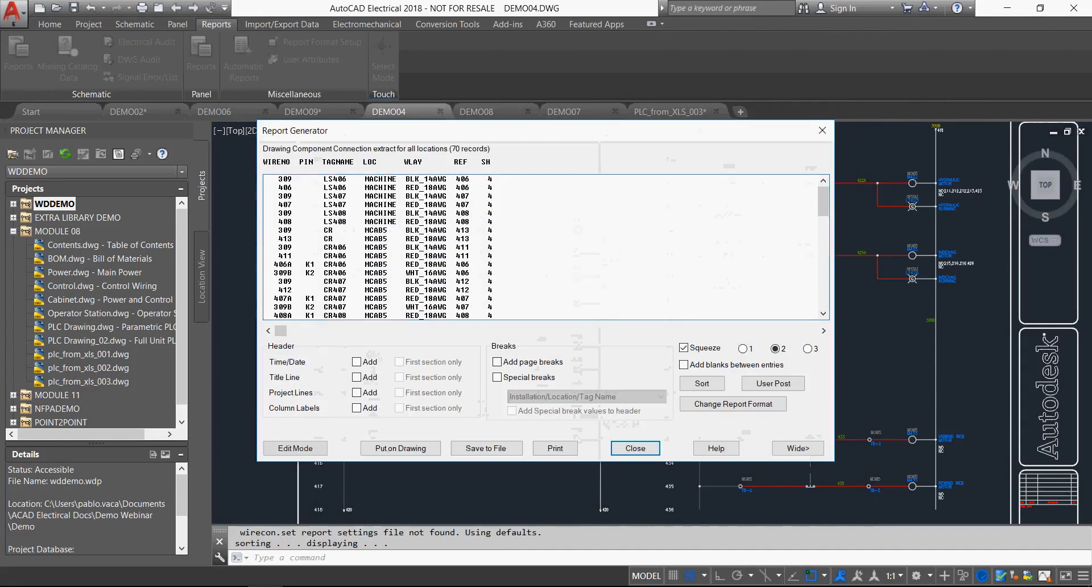
Add the time/date, title line, project lines and column labels to the wire list report, review its connections and close it.
click(356, 361)
click(356, 377)
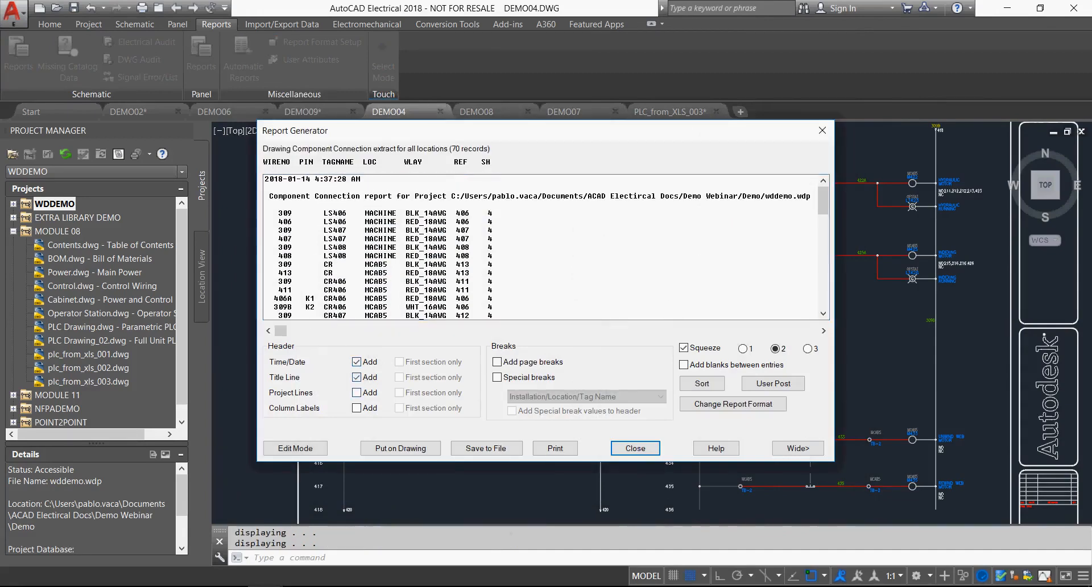
click(357, 393)
click(356, 408)
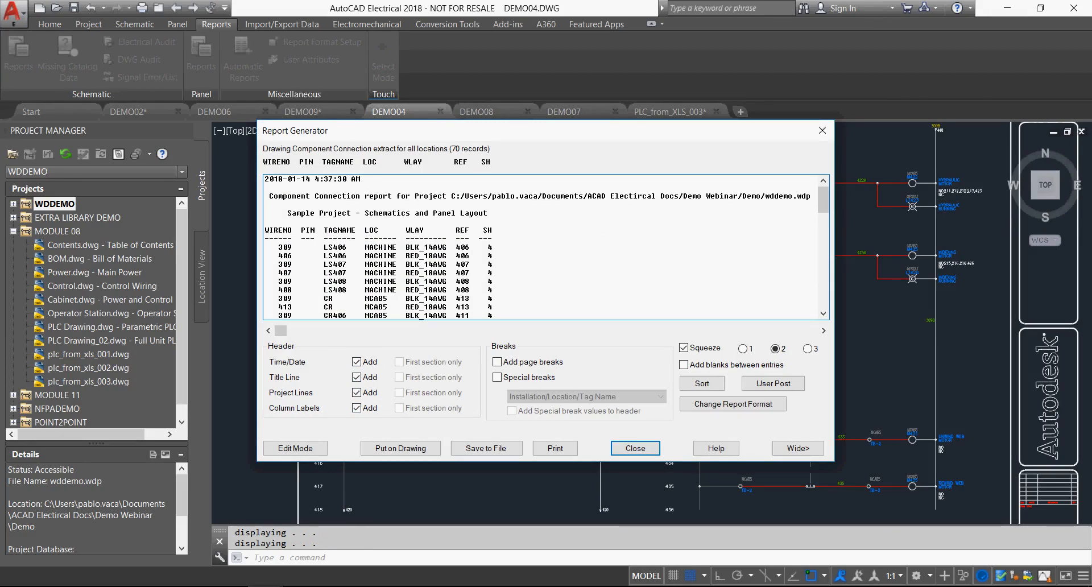
scroll(541, 247, down, 2)
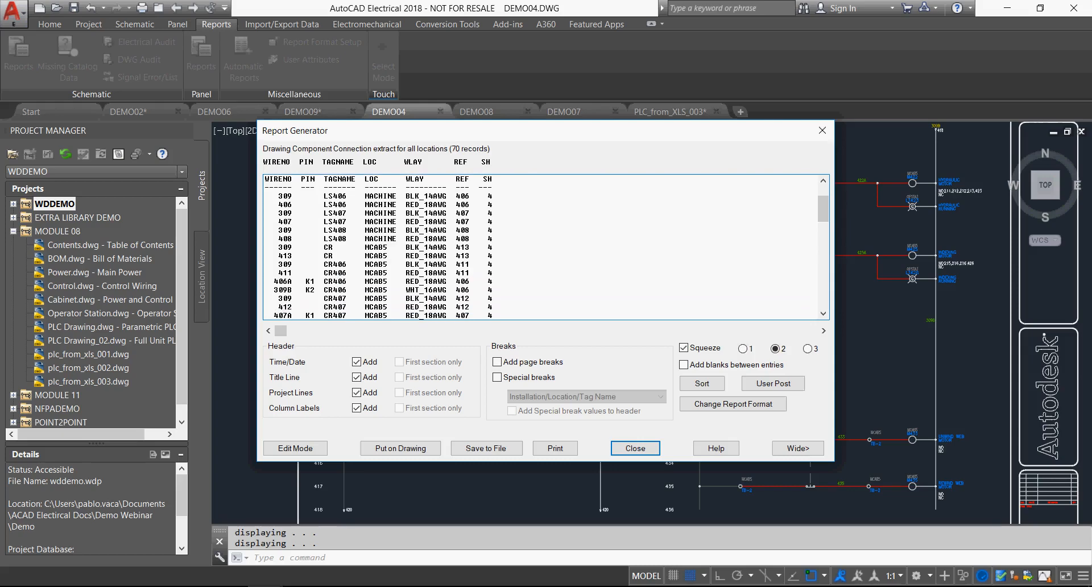
scroll(541, 248, down, 6)
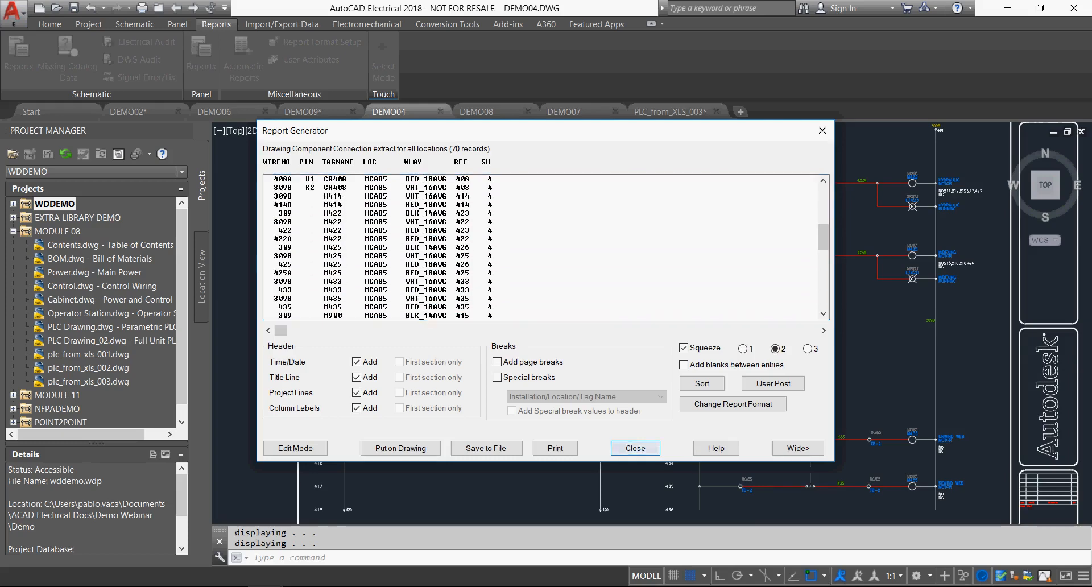
click(636, 448)
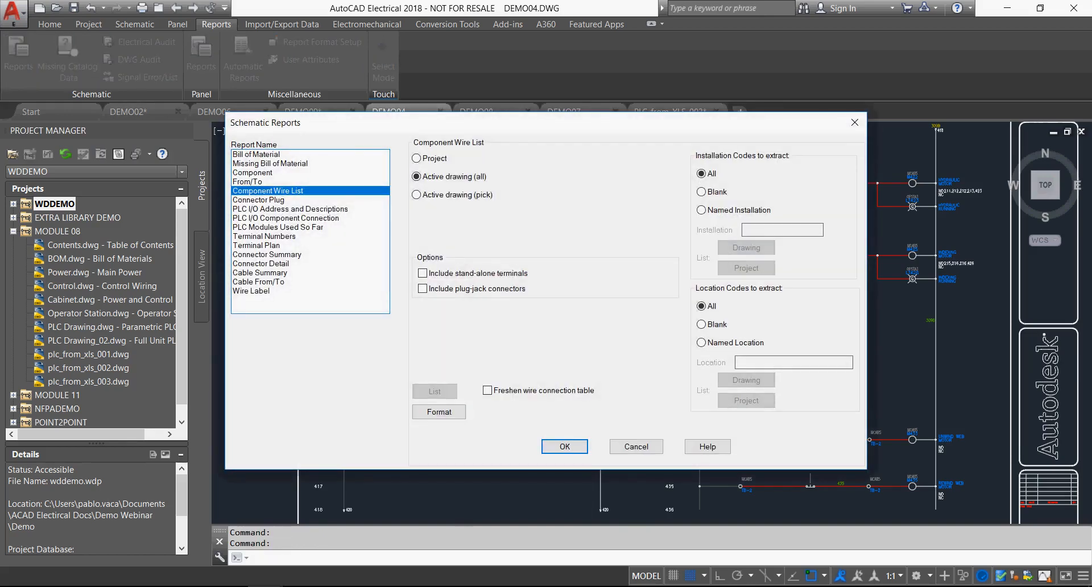
Run a From/To report for the active drawing with all location codes included on both the From and To sides.
click(248, 182)
key(Return)
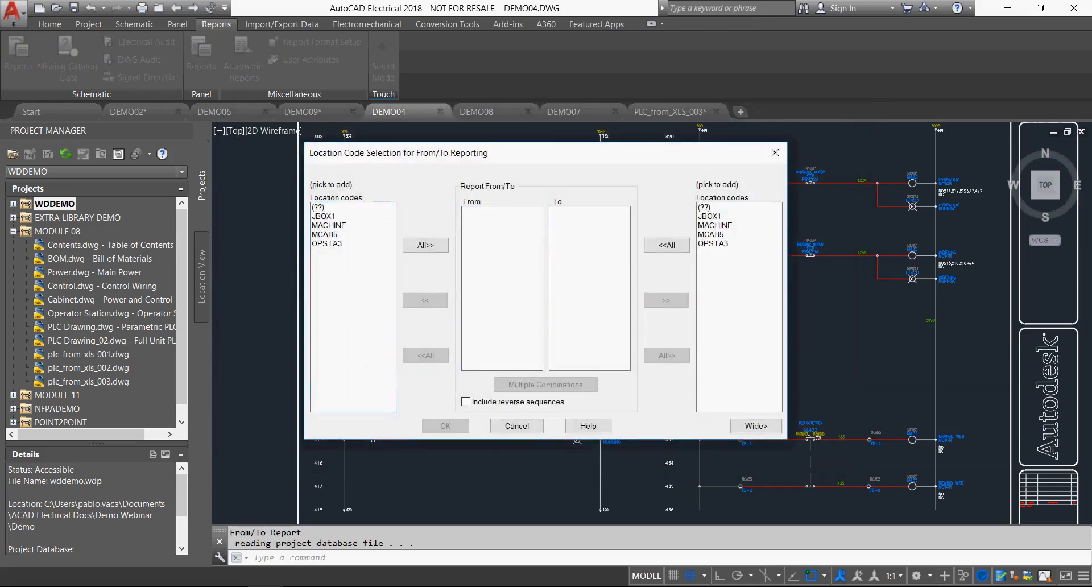
click(426, 245)
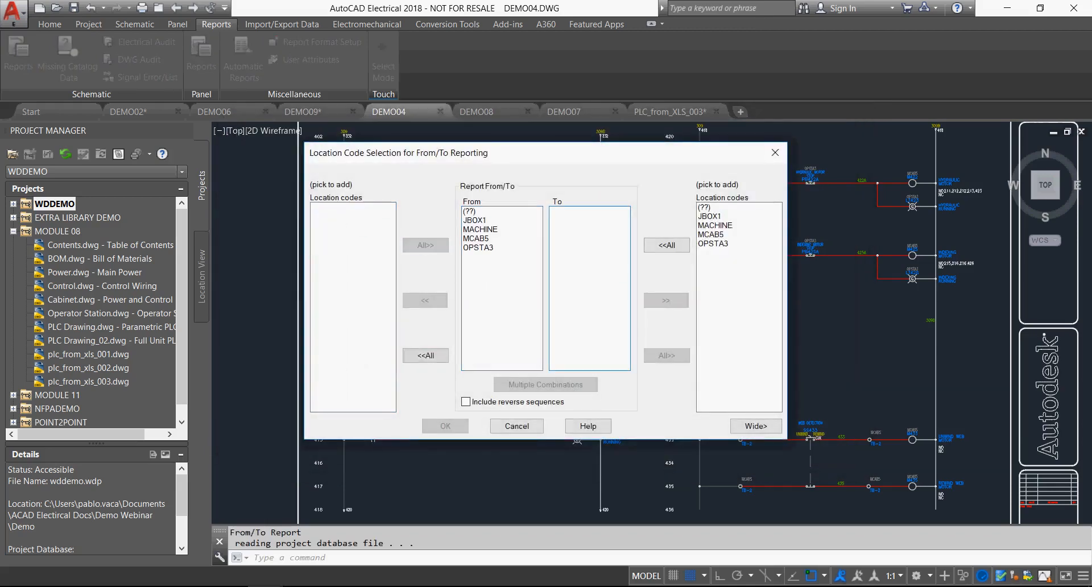
click(667, 245)
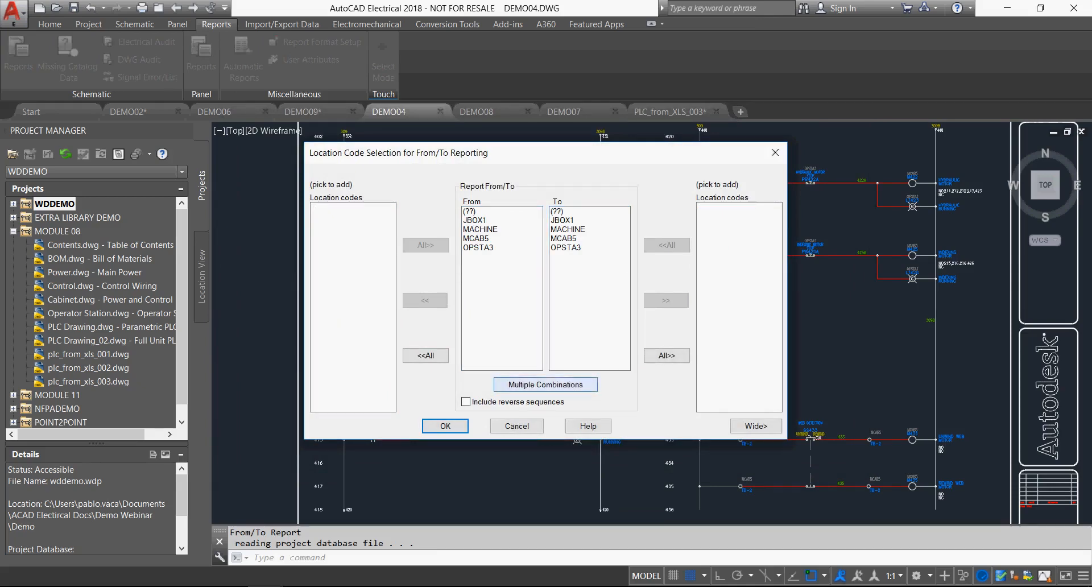
click(445, 426)
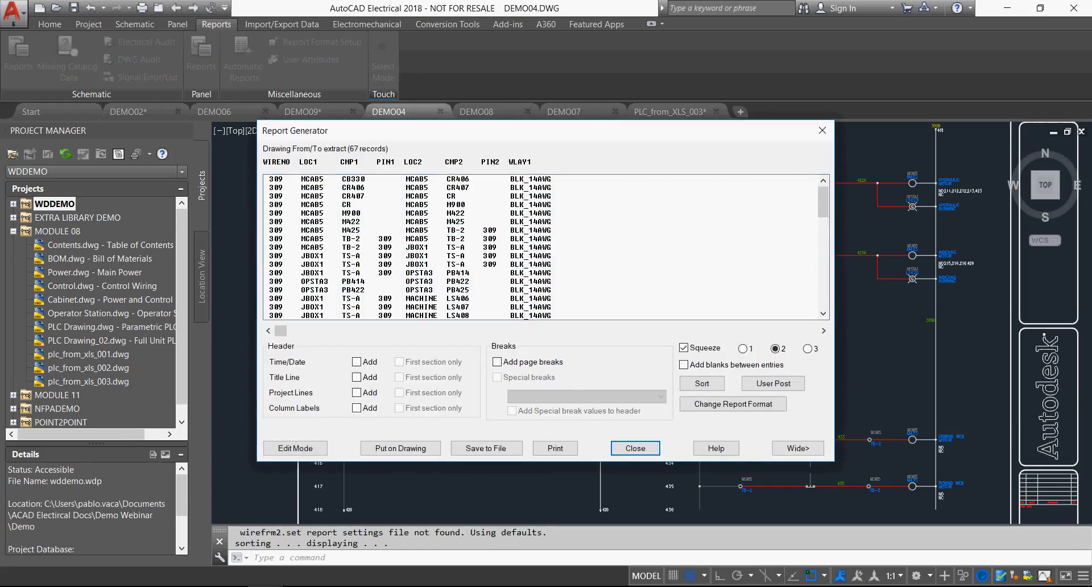
Add the time/date, title line, project lines and column labels to the From/To report, and close it along with the location code selection.
click(357, 361)
click(356, 377)
click(357, 392)
click(356, 408)
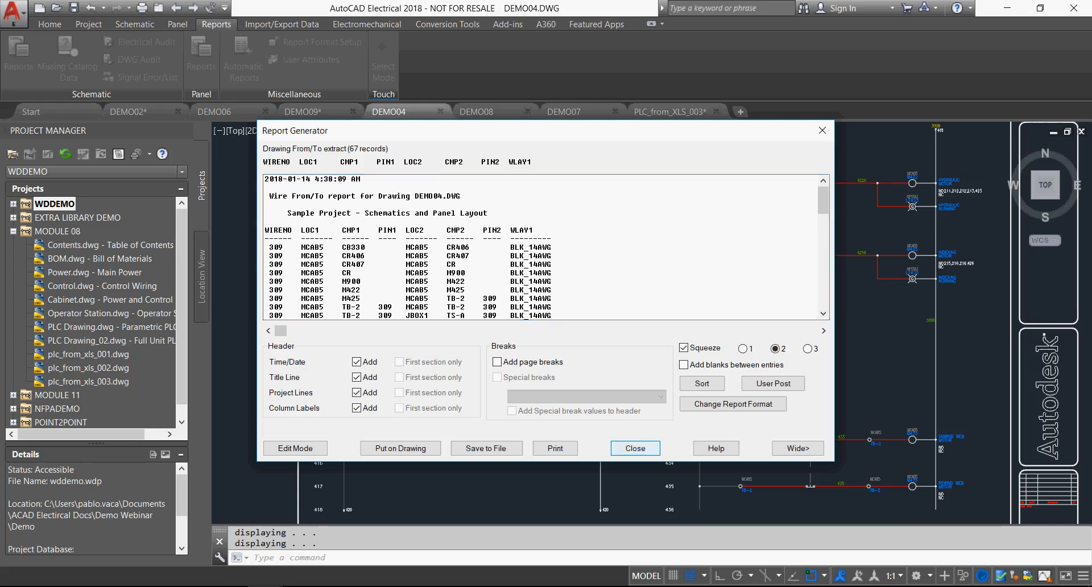
click(636, 448)
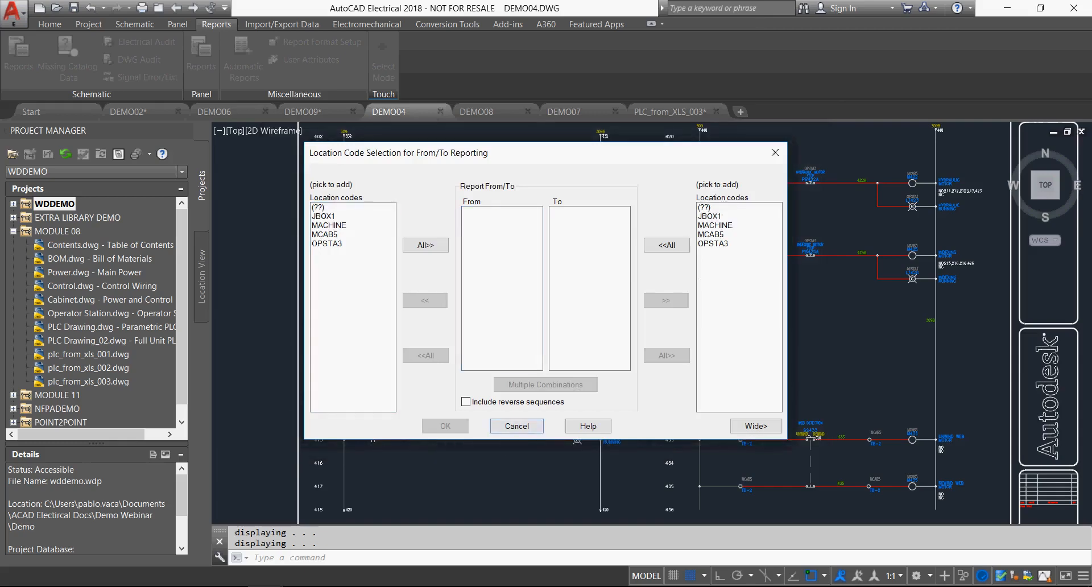
click(516, 426)
Run a Wire Label report for the entire active drawing, covering all installation and location codes.
click(19, 57)
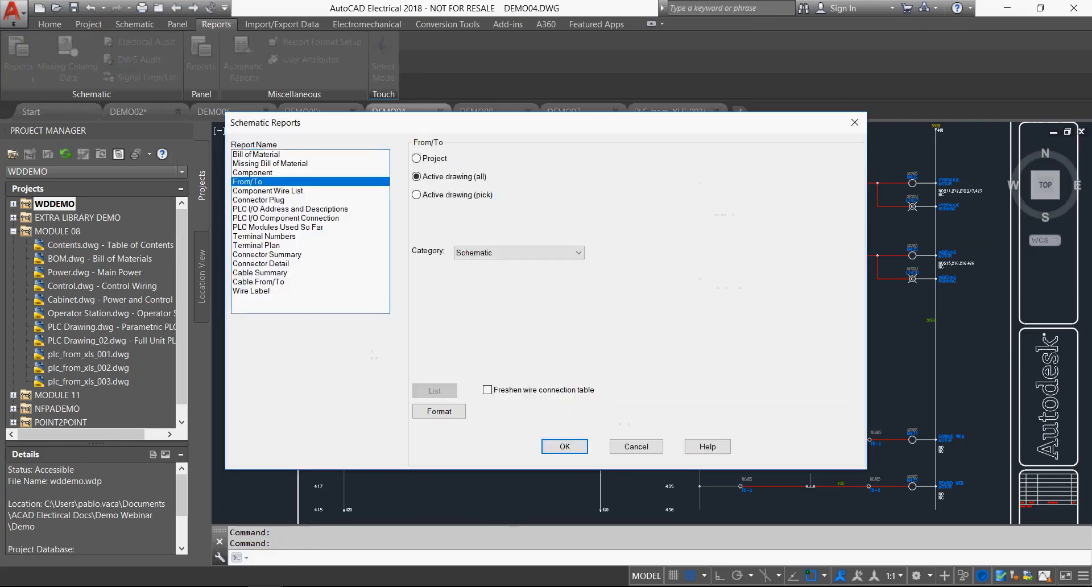
click(251, 290)
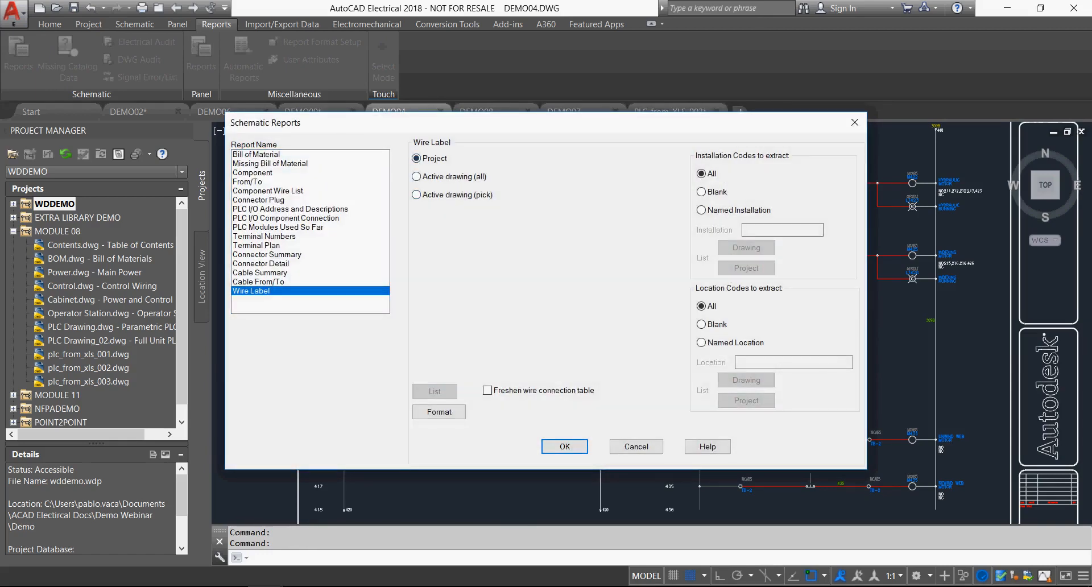
click(417, 177)
click(564, 447)
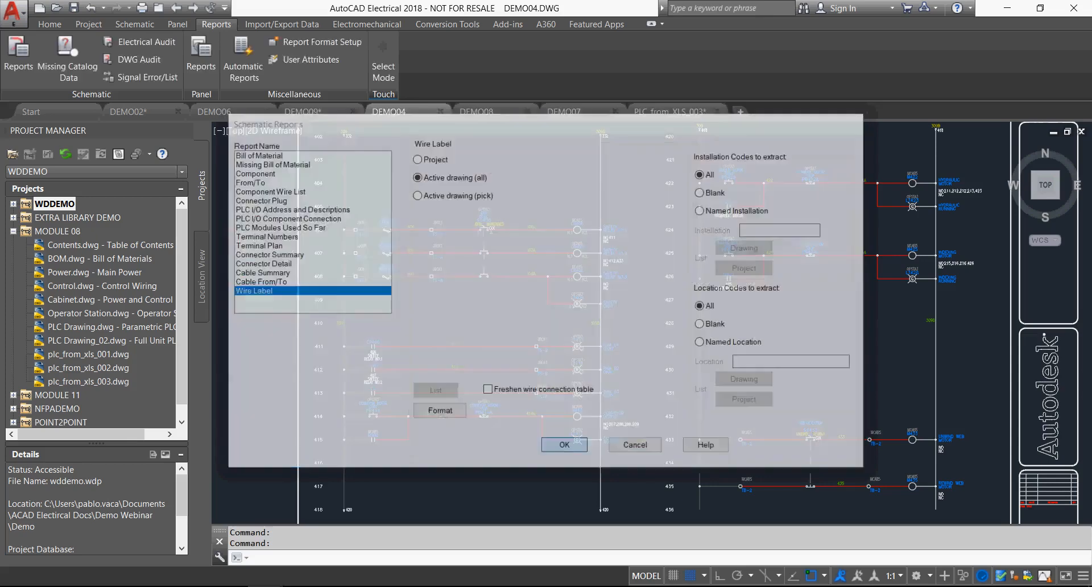
Add the time/date, title line, project lines and column labels to the wire label report header.
click(388, 355)
click(387, 373)
click(388, 389)
click(387, 407)
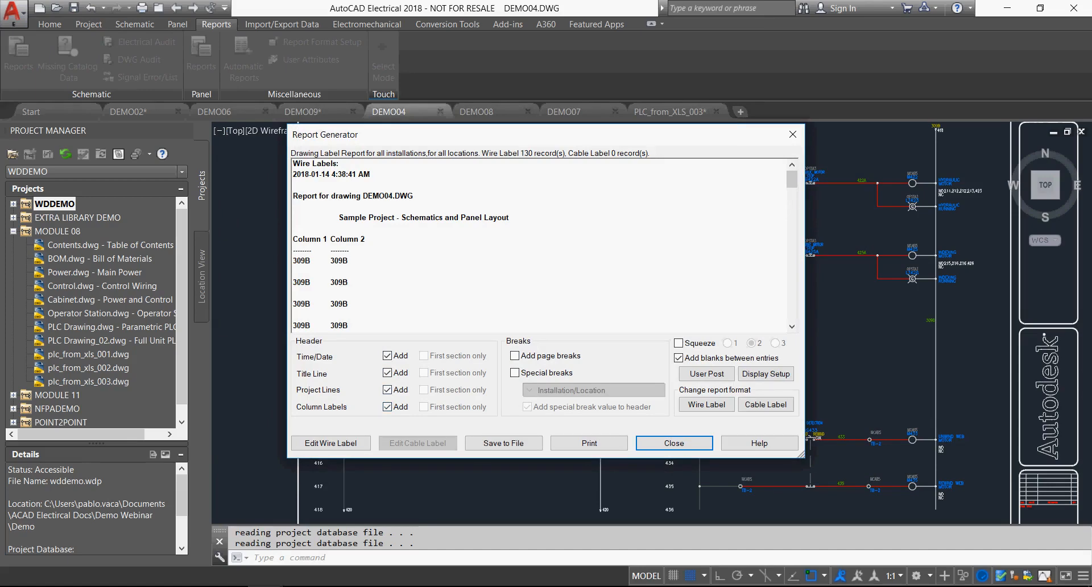
Review the wire labels down to the end of the report, and close it along with the schematic reports.
scroll(539, 245, down, 15)
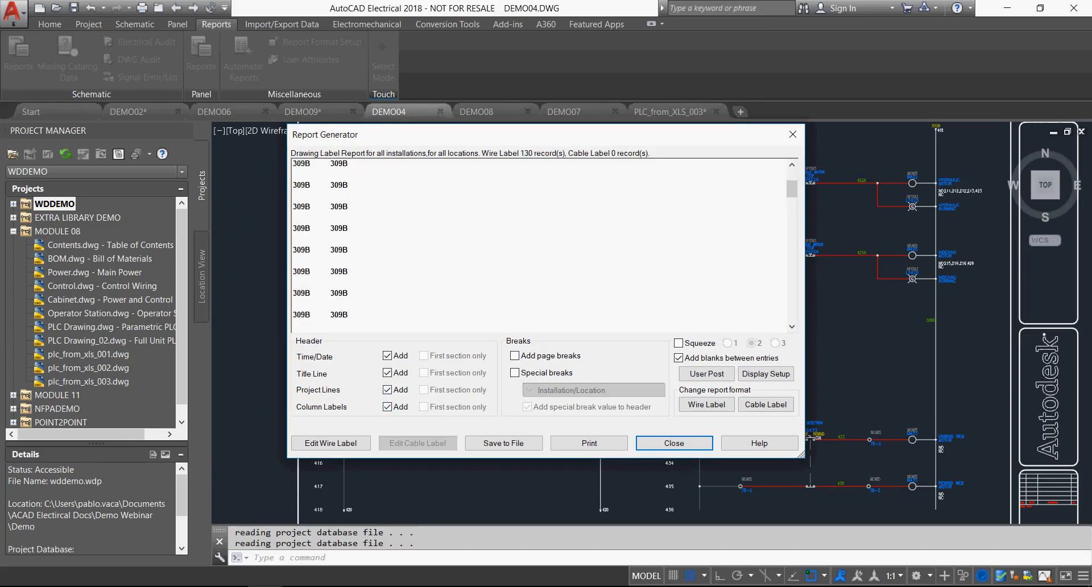
scroll(540, 244, down, 10)
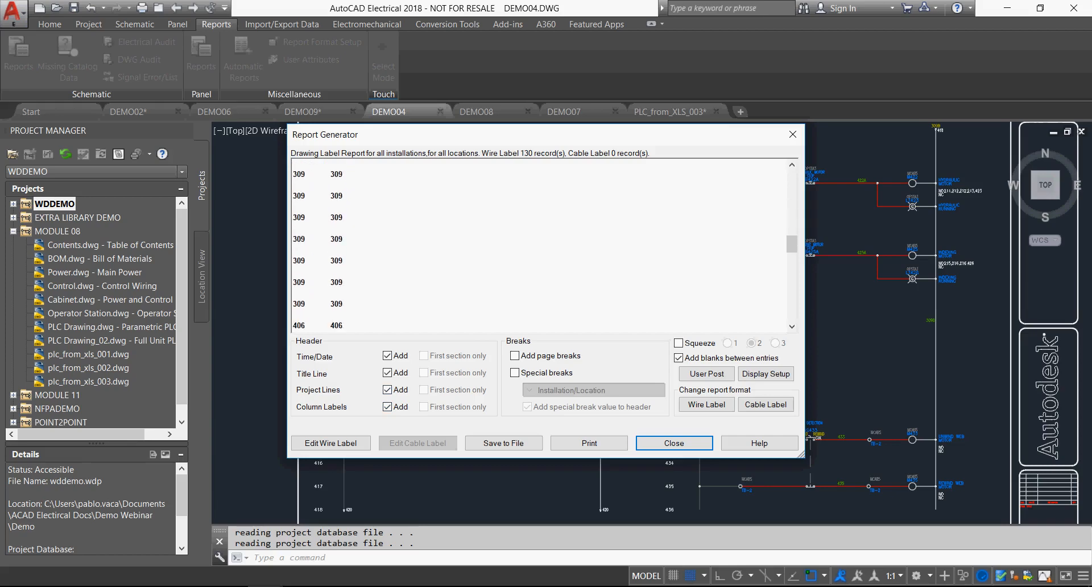
scroll(539, 244, down, 10)
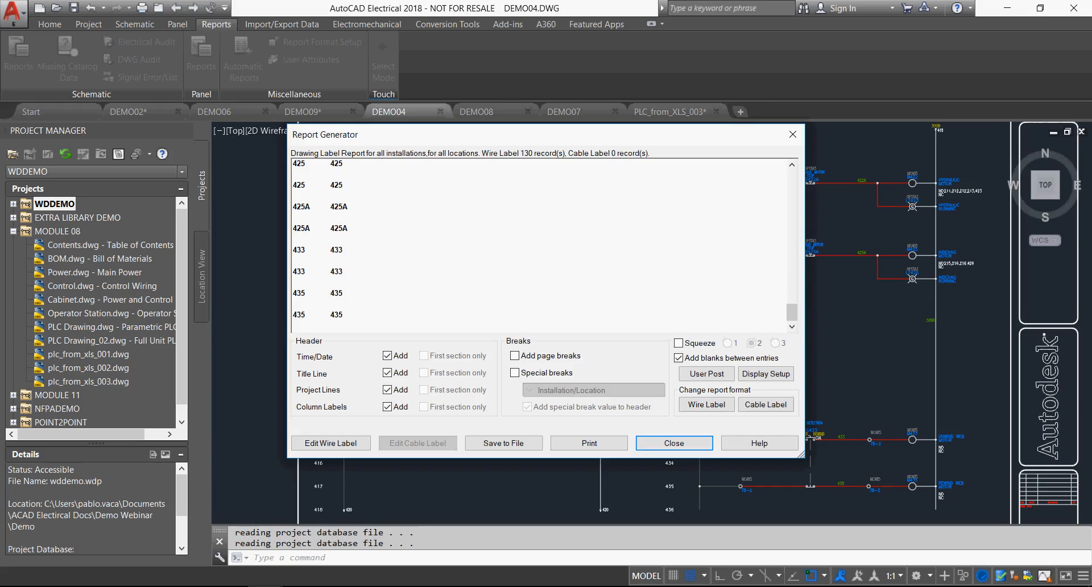
click(674, 444)
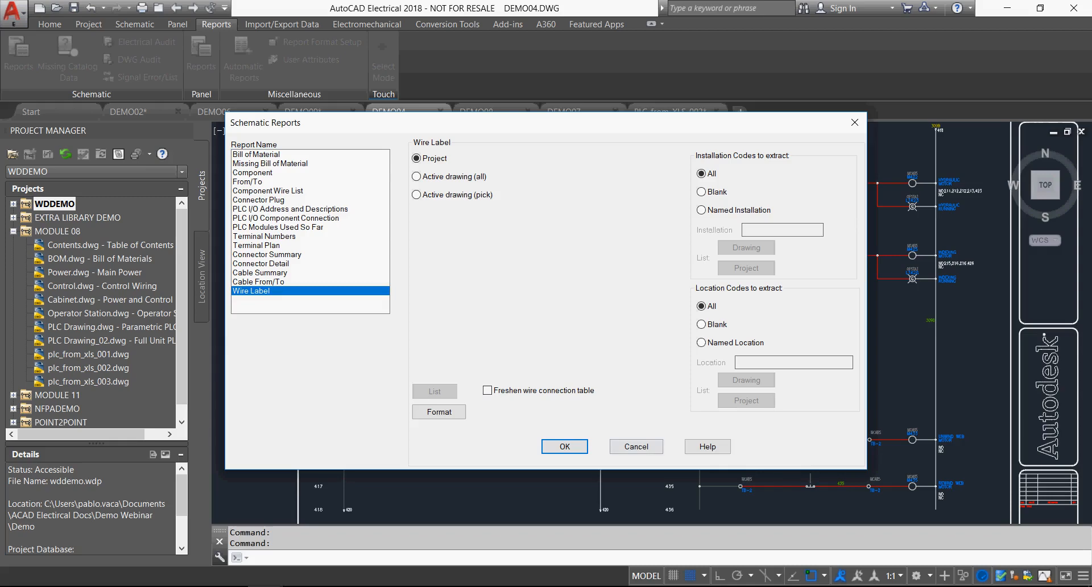
click(636, 446)
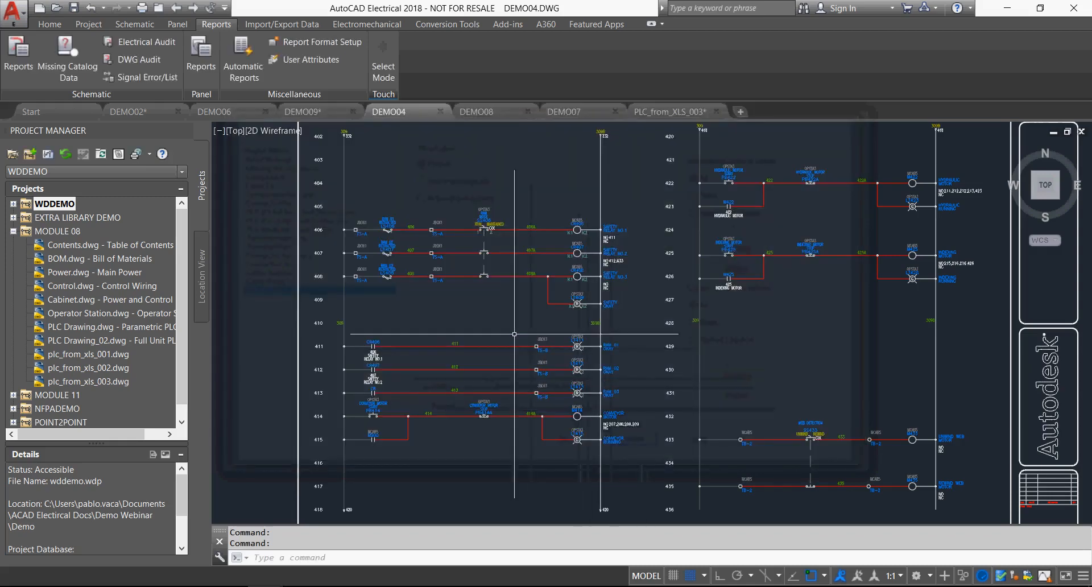
Run an Electrical Audit, restrict it to the active drawing and expand the issue details.
middle_click(514, 334)
middle_click(515, 334)
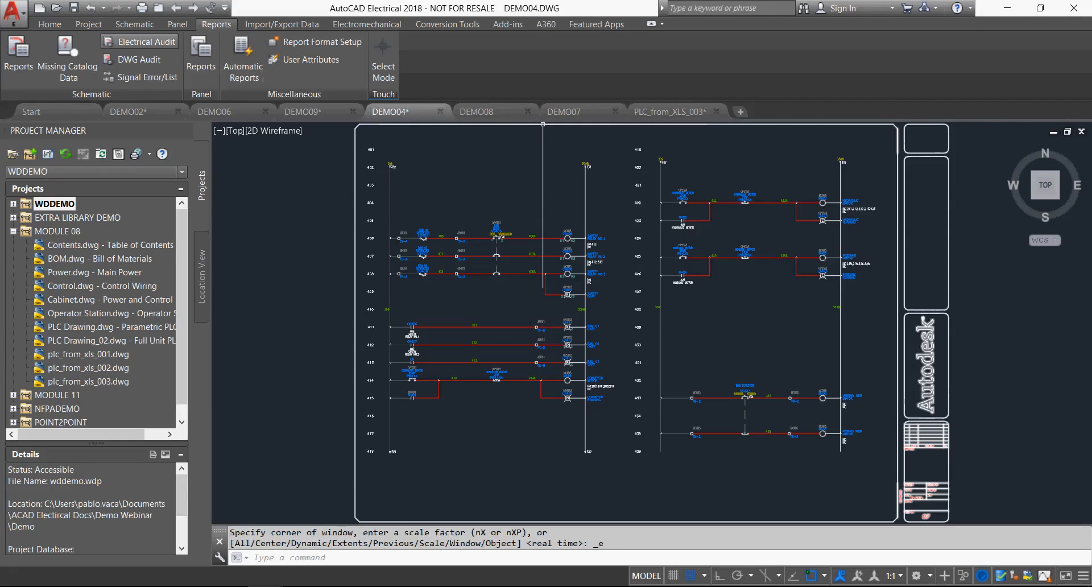
click(140, 42)
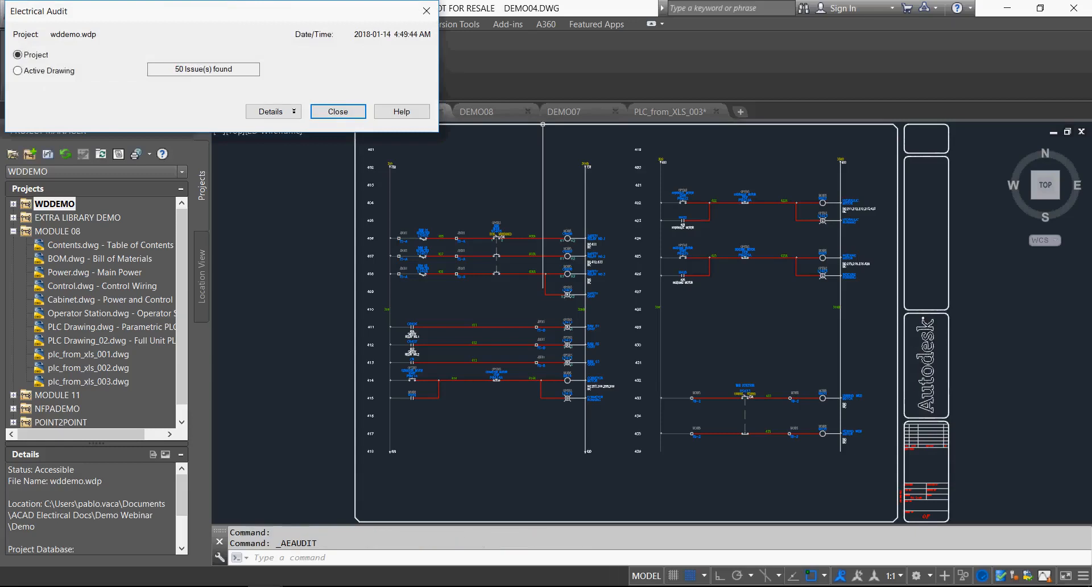
drag(159, 11, 441, 141)
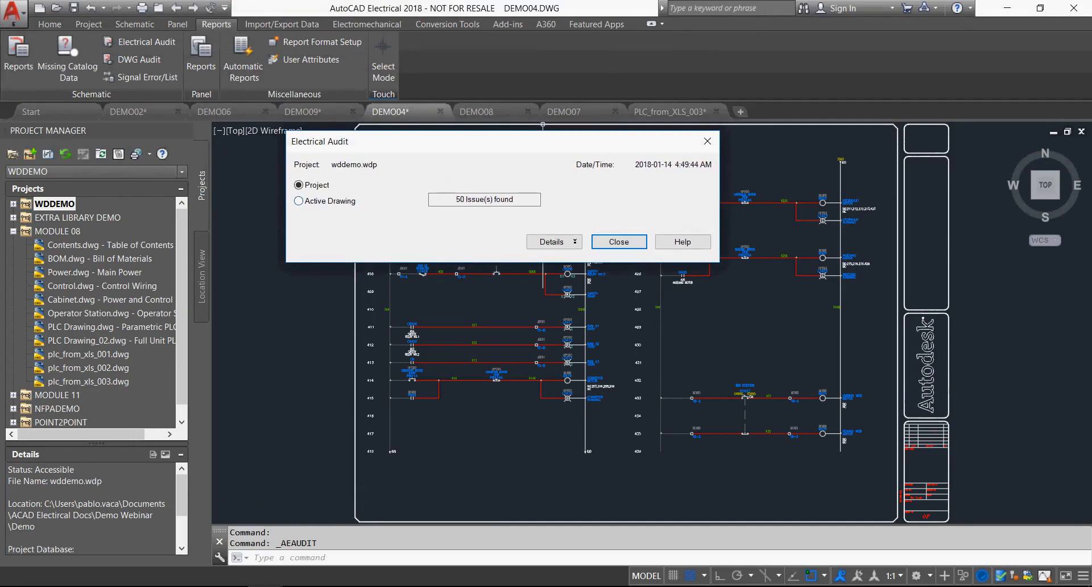
click(300, 201)
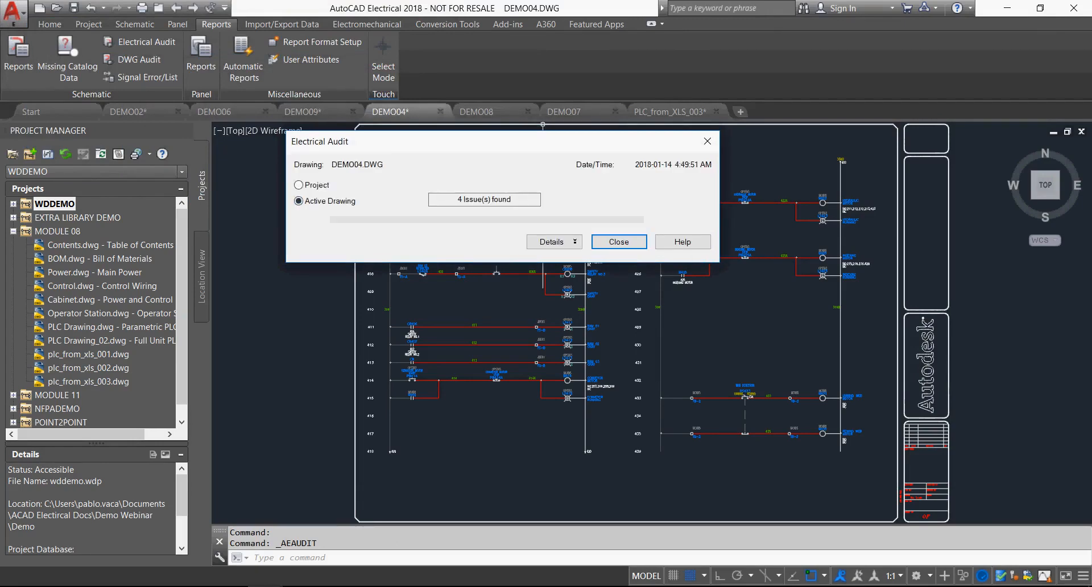
click(555, 242)
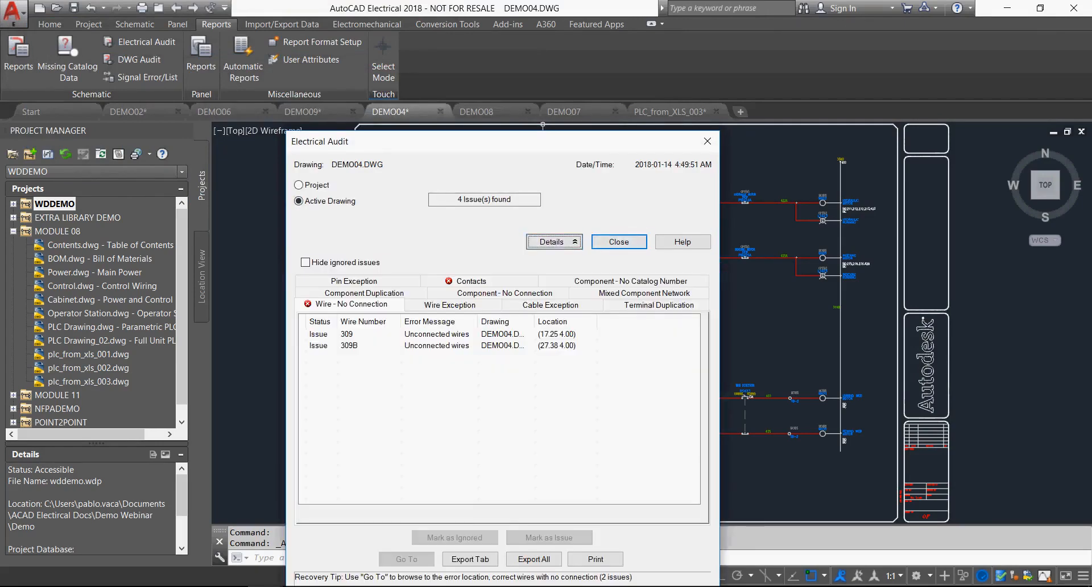
drag(500, 141, 534, 60)
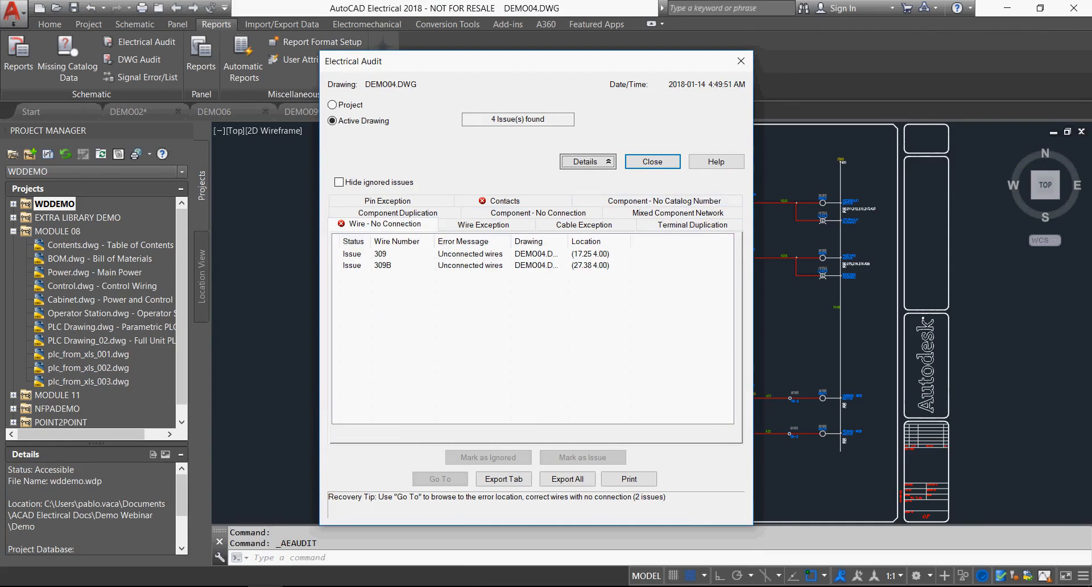
Examine the audit's Contacts issues, go to the CR contact at reference 413 in the drawing and close the audit.
click(503, 201)
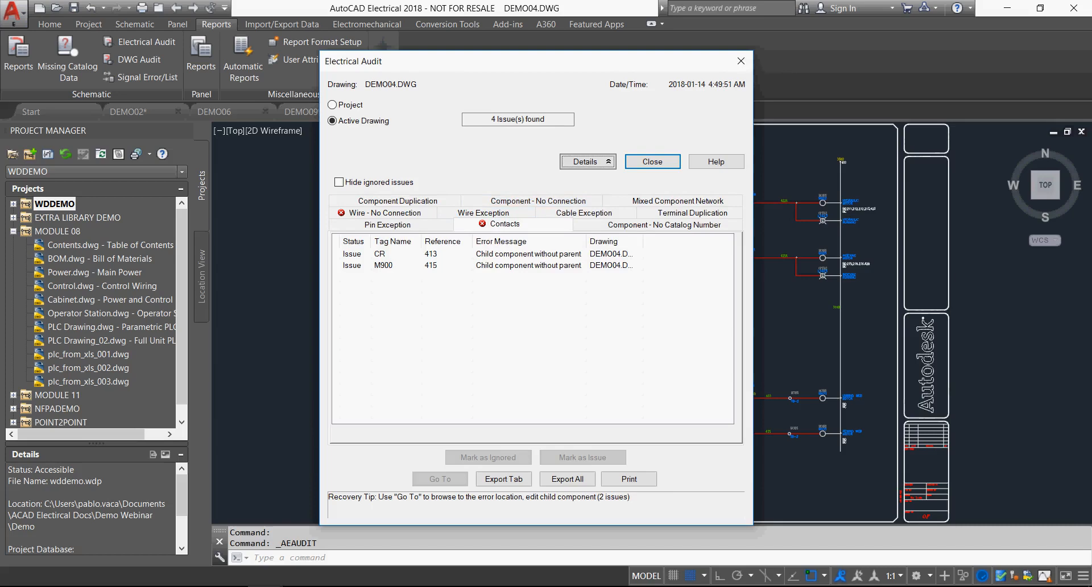
double_click(380, 254)
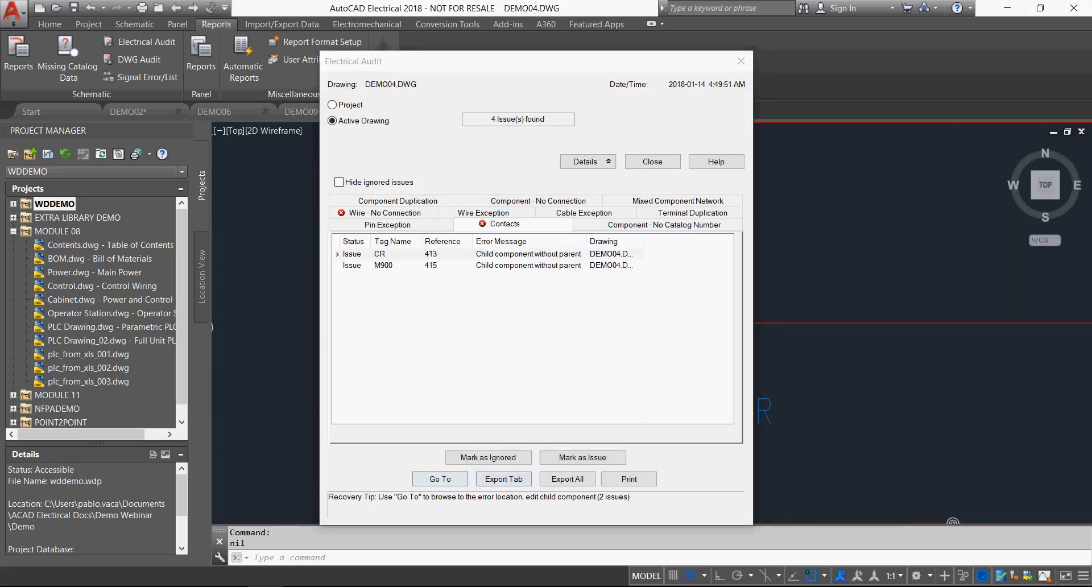
click(741, 61)
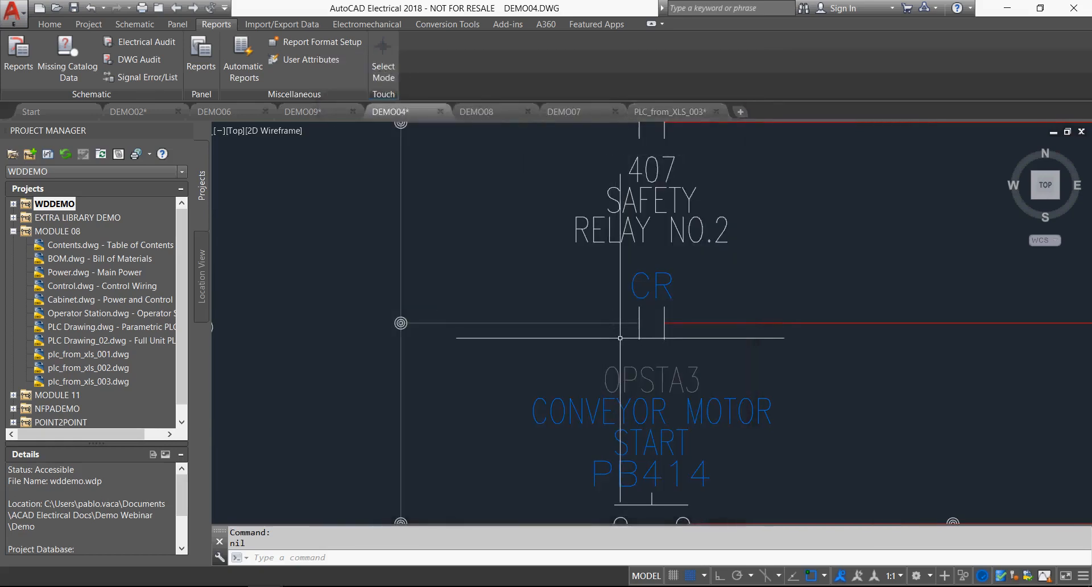
middle_click(559, 269)
middle_click(559, 269)
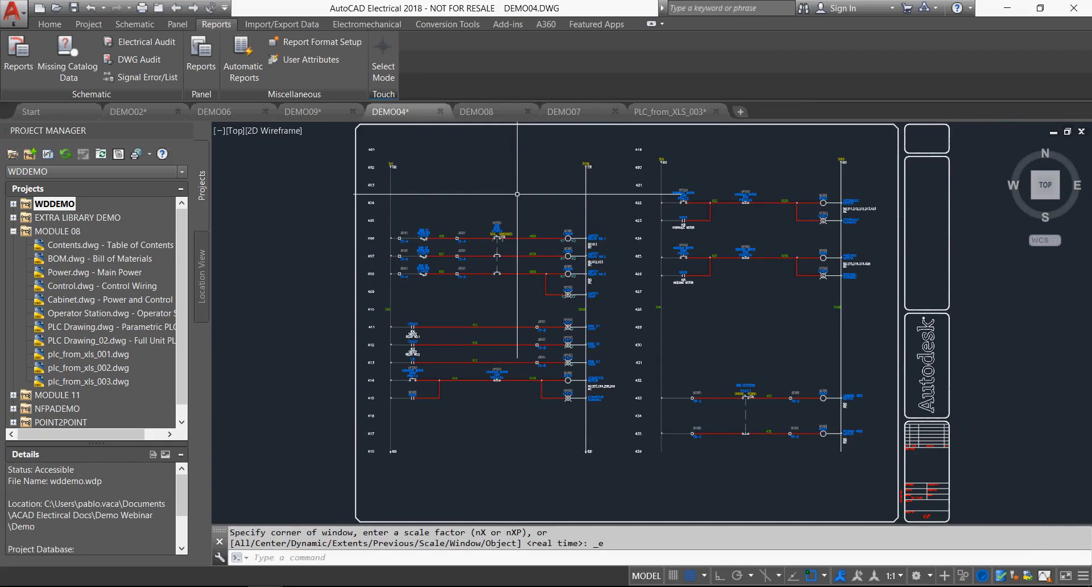
Switch to the PowerPoint slide show presenting the benefits of AutoCAD Electrical.
click(159, 586)
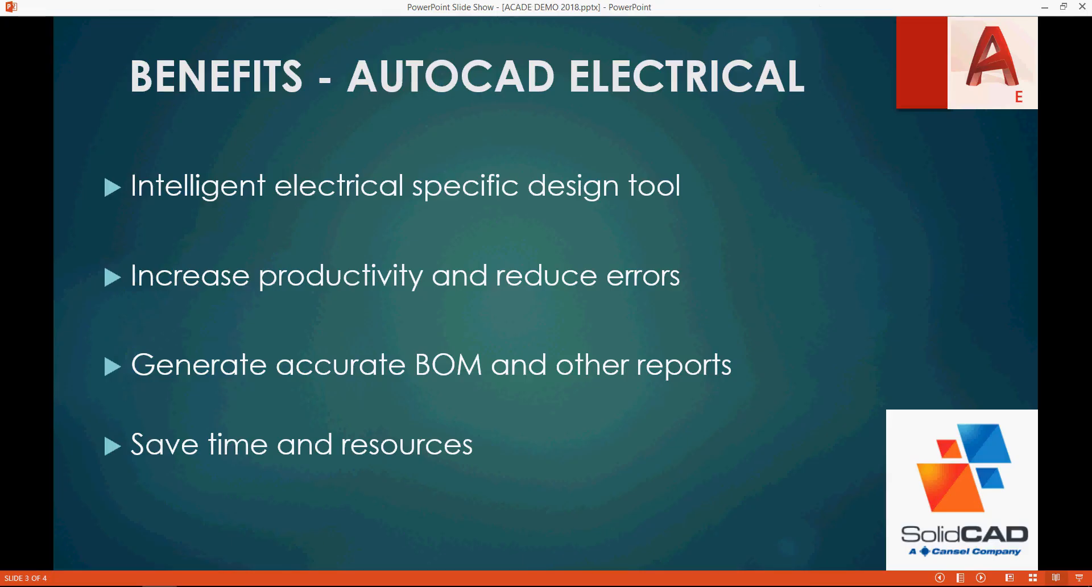